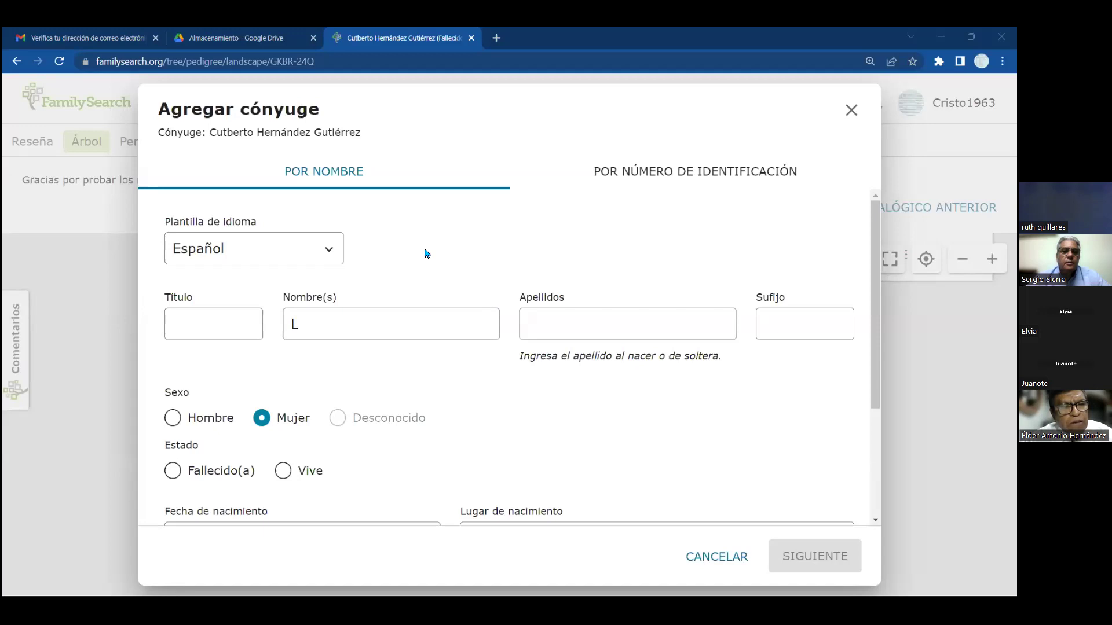
- Keep only the spouse's given name in Nombre(s), enter her surnames in Apellidos, and mark Fallecido(a)
{"action": "left_click", "coordinate": [361, 327]}
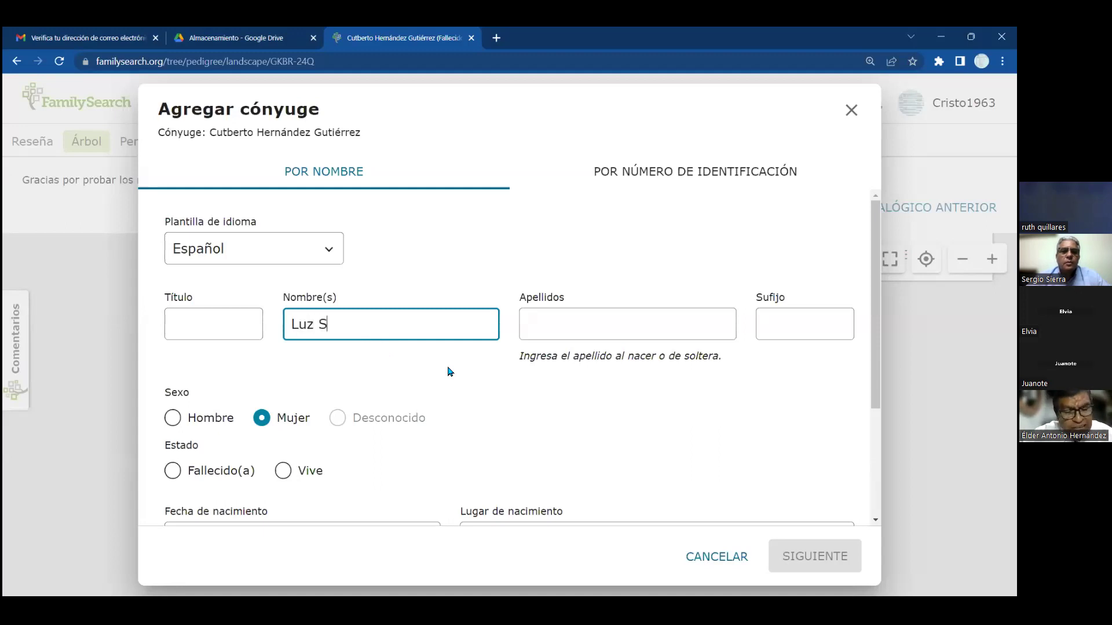
{"action": "type", "text": "C"}
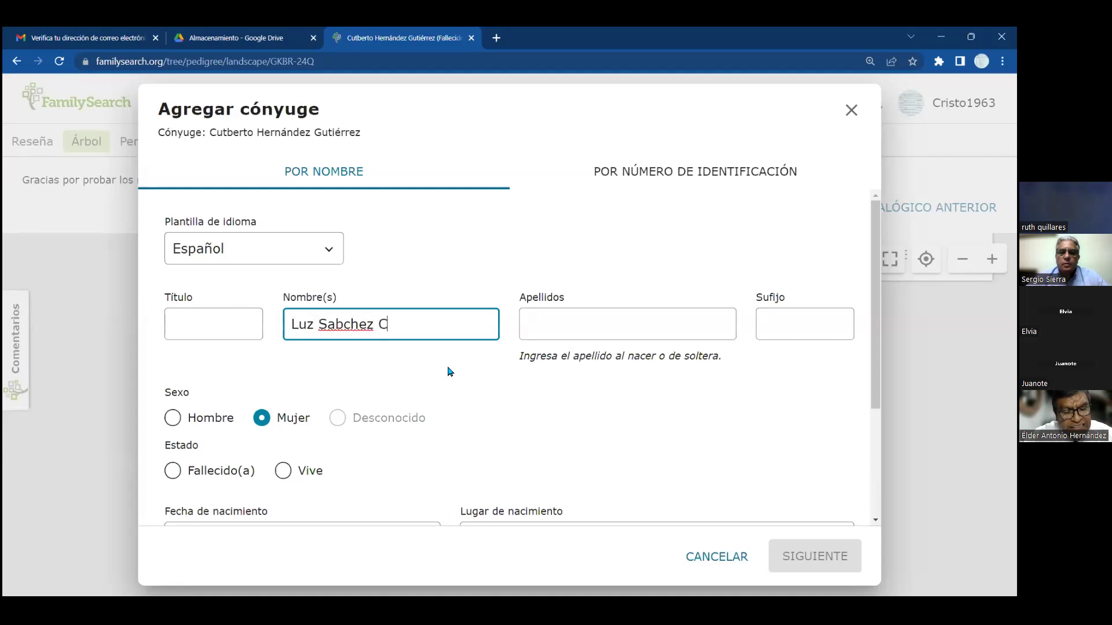
{"action": "type", "text": "erón"}
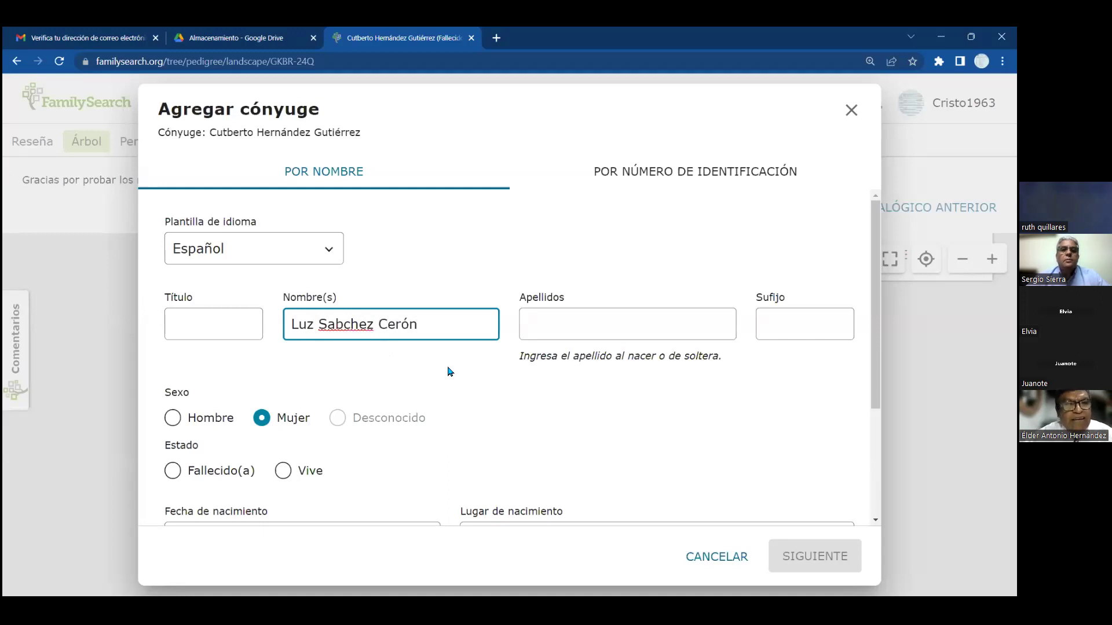
{"action": "key", "text": "BackSpace"}
{"action": "key", "text": "BackSpace"}
{"action": "key", "text": "BackSpace"}
{"action": "key", "text": "BackSpace"}
{"action": "key", "text": "BackSpace"}
{"action": "key", "text": "BackSpace"}
{"action": "key", "text": "BackSpace"}
{"action": "key", "text": "BackSpace"}
{"action": "key", "text": "BackSpace"}
{"action": "key", "text": "BackSpace"}
{"action": "key", "text": "BackSpace"}
{"action": "key", "text": "BackSpace"}
{"action": "key", "text": "BackSpace"}
{"action": "key", "text": "BackSpace"}
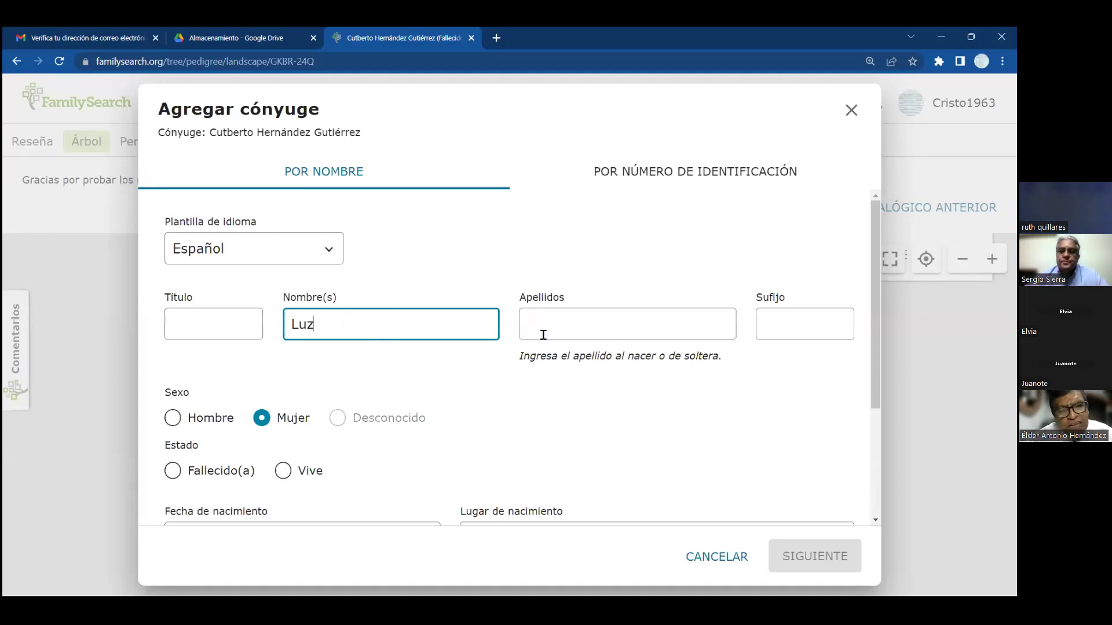
{"action": "left_click", "coordinate": [543, 334]}
{"action": "type", "text": "Sánchez Cerón"}
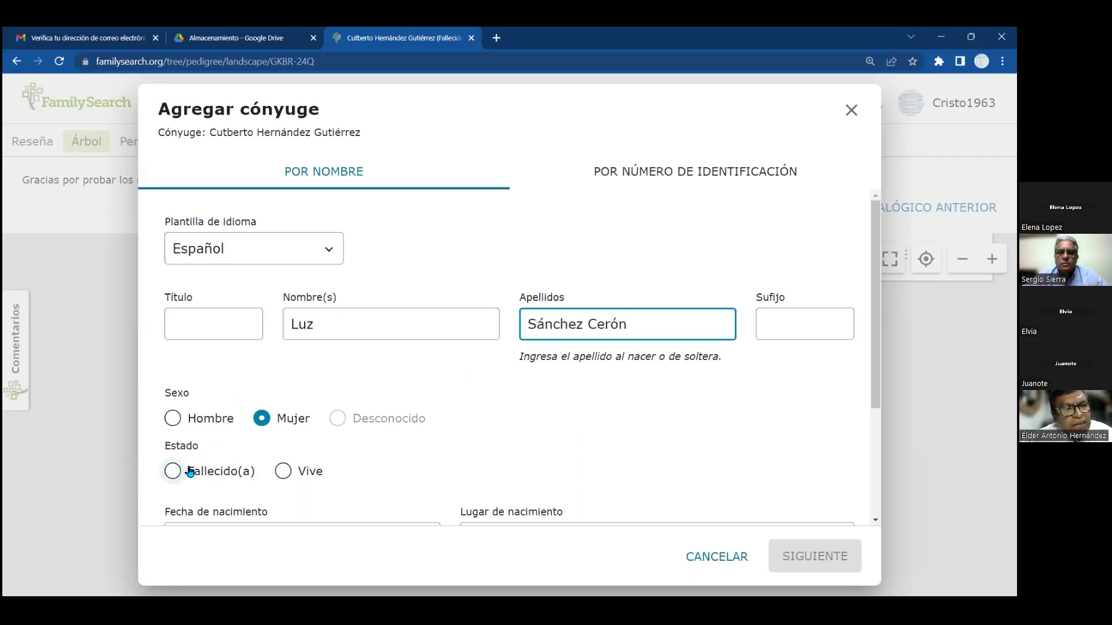
{"action": "left_click", "coordinate": [172, 472]}
- Set birthplace Ajacuba, Hidalgo, México and death place Tlalnepantla de Baz, Estado de México
{"action": "scroll", "coordinate": [588, 442], "scroll_direction": "down", "scroll_amount": 4}
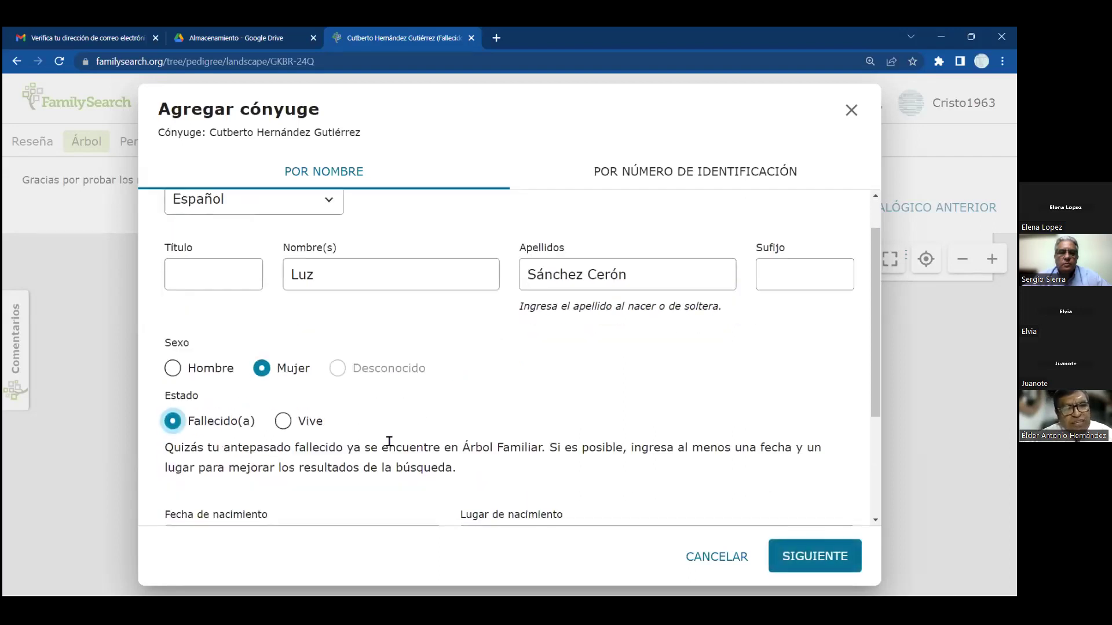
{"action": "left_click", "coordinate": [548, 366]}
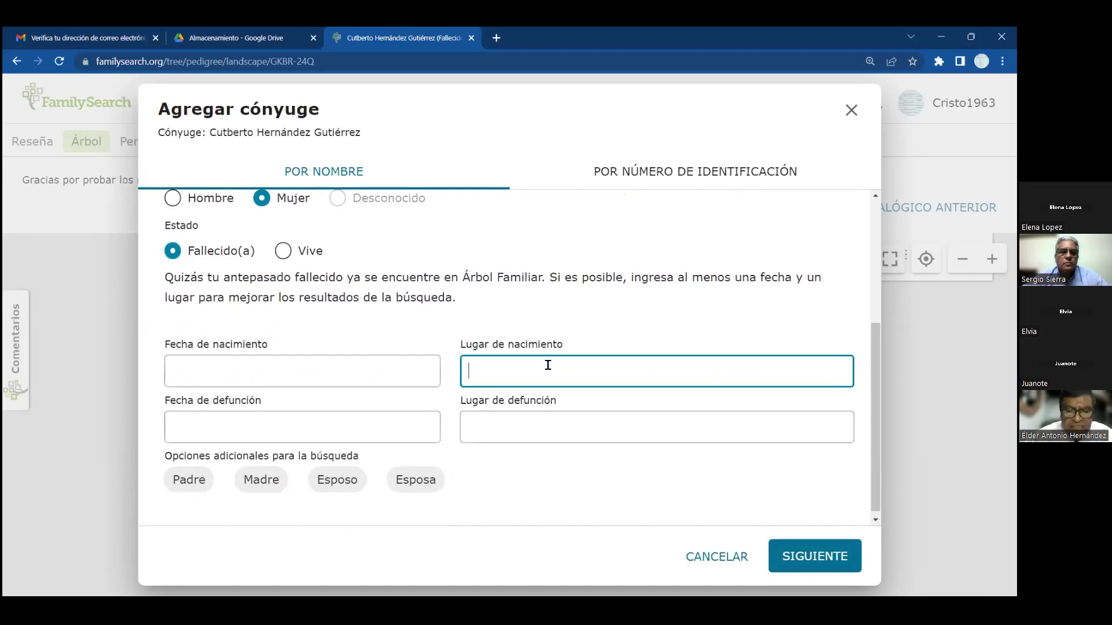
{"action": "type", "text": "Ajacu"}
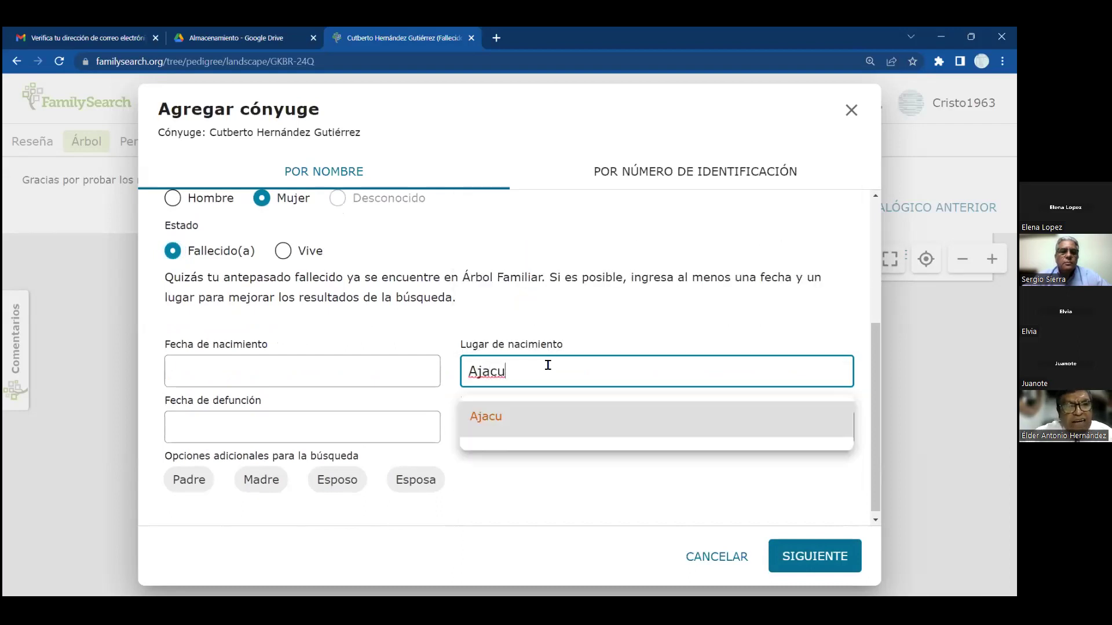
{"action": "type", "text": "ba"}
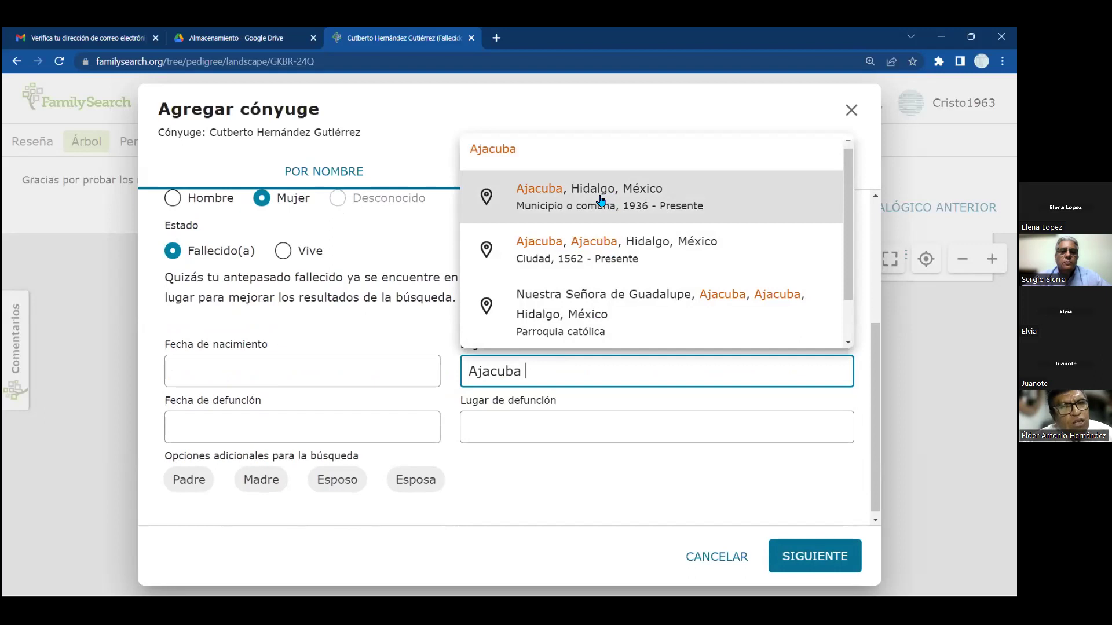
{"action": "left_click", "coordinate": [599, 200]}
{"action": "left_click", "coordinate": [589, 429]}
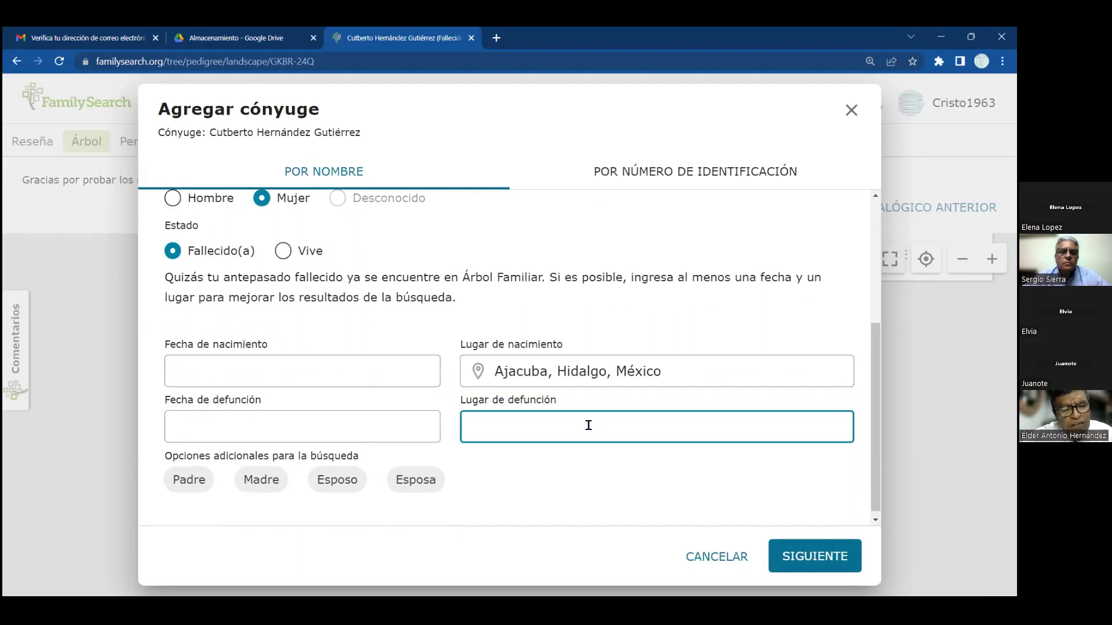
{"action": "type", "text": "T"}
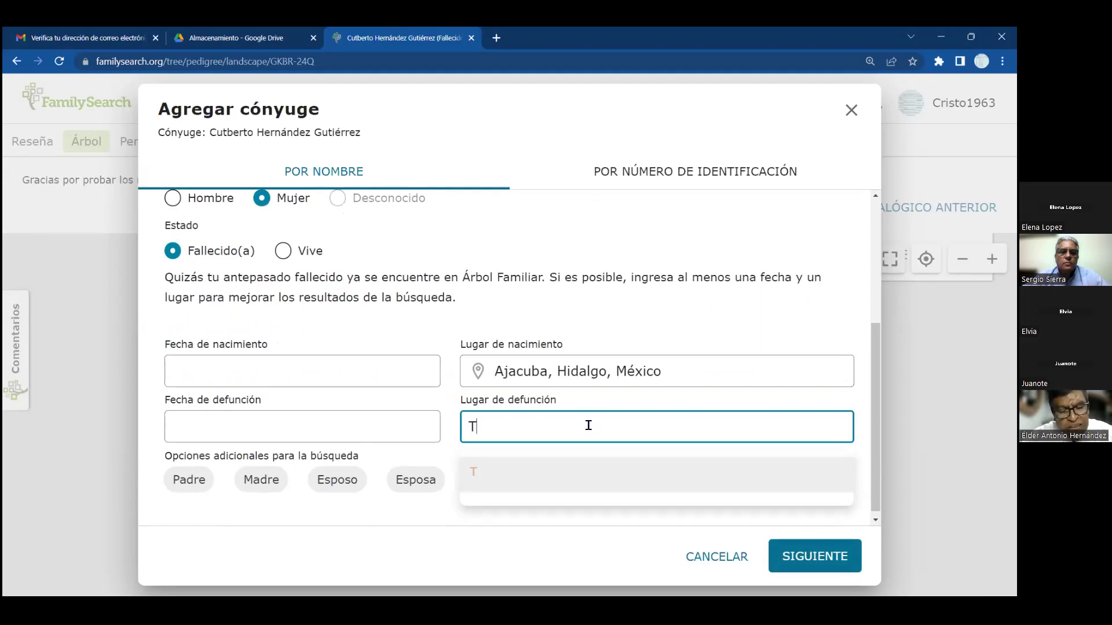
{"action": "type", "text": "lalnepantl"}
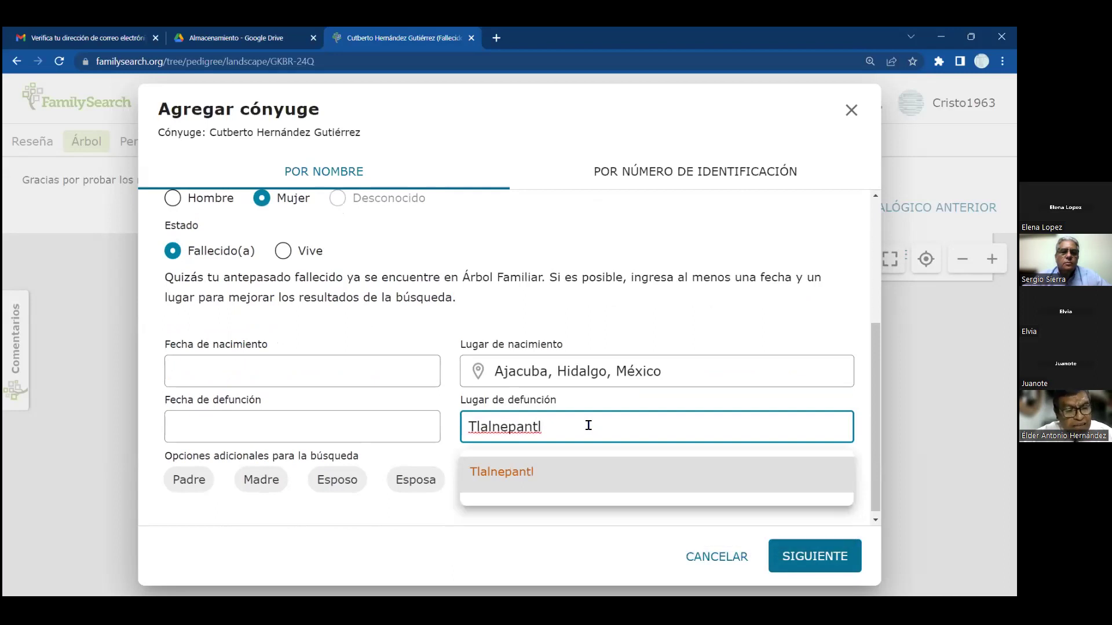
{"action": "type", "text": "a de baz"}
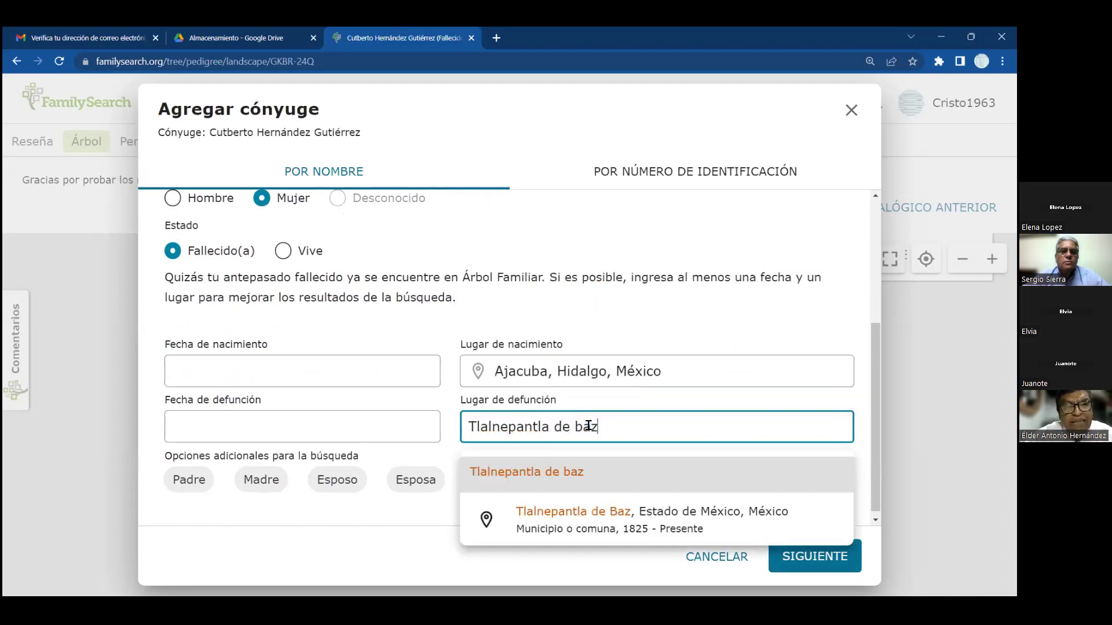
{"action": "left_click", "coordinate": [647, 512]}
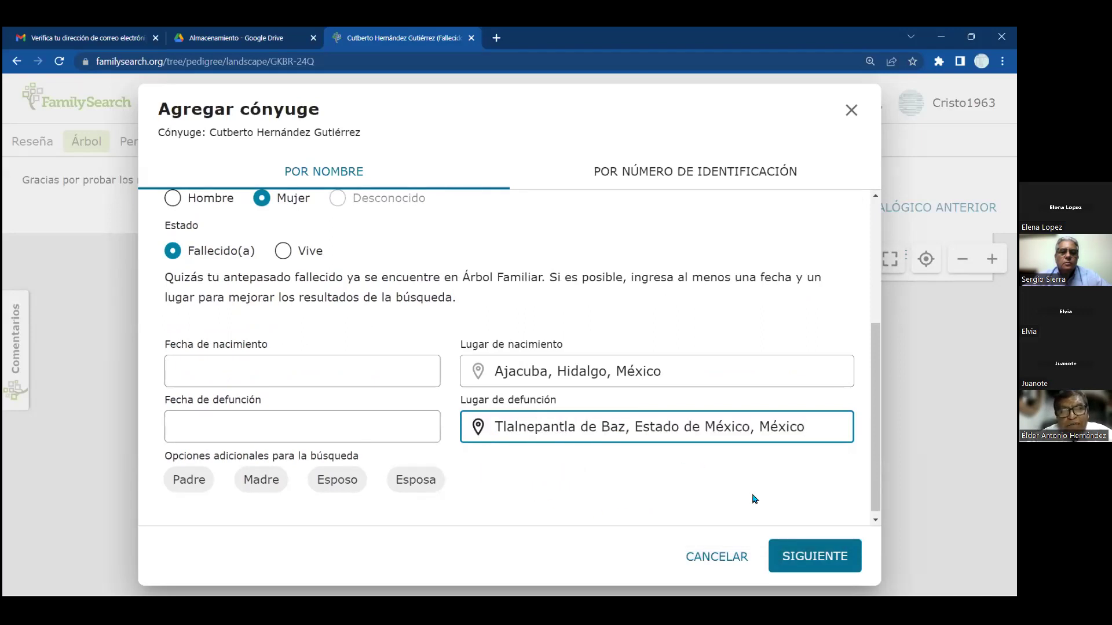
- Set the birth date to 27 de mayo de 1925 and submit the details for matching
{"action": "scroll", "coordinate": [376, 423], "scroll_direction": "up", "scroll_amount": 1}
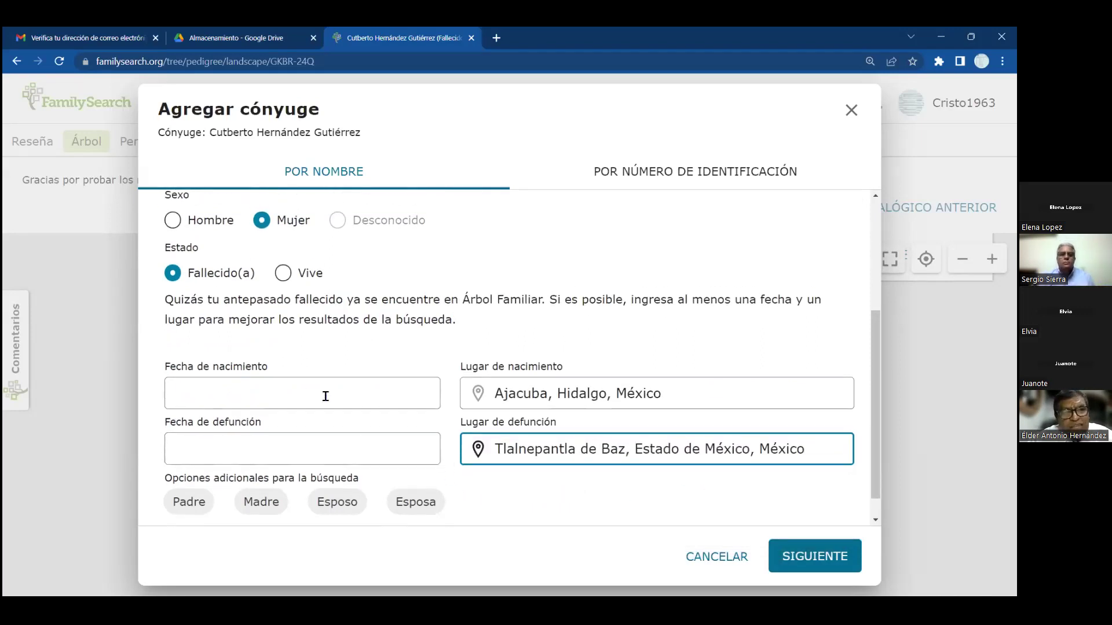
{"action": "left_click", "coordinate": [312, 392]}
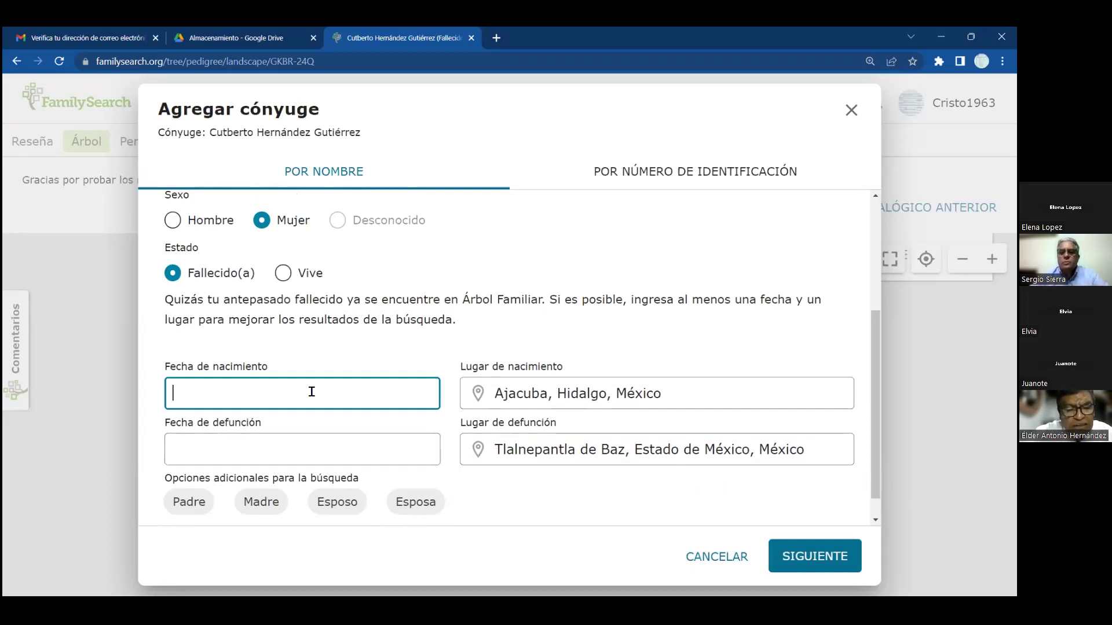
{"action": "type", "text": "27 ma"}
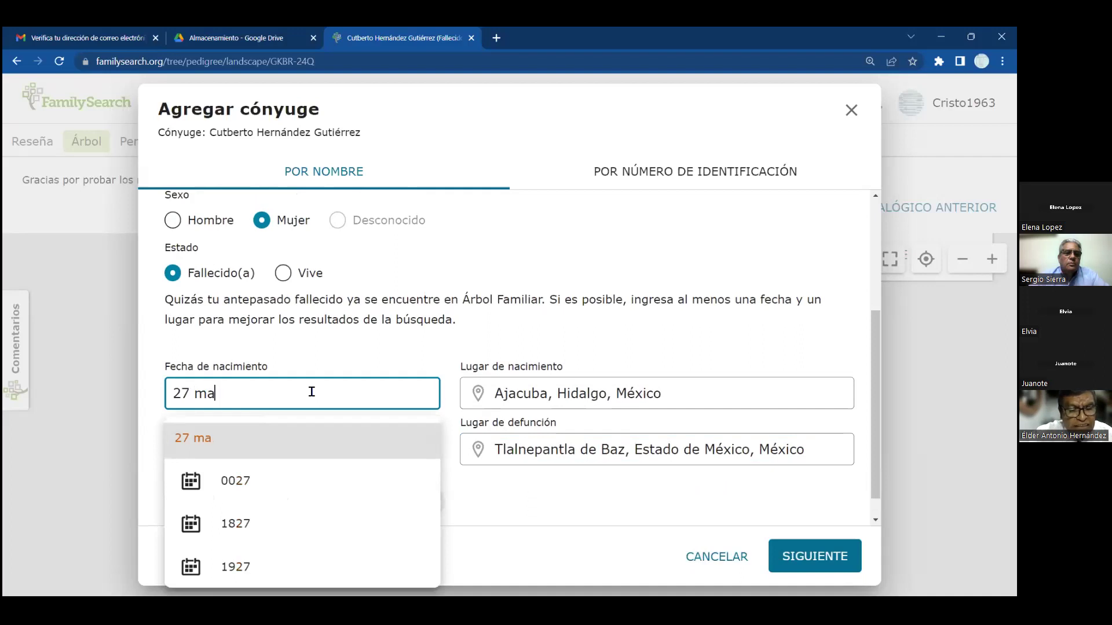
{"action": "type", "text": "yo 1925"}
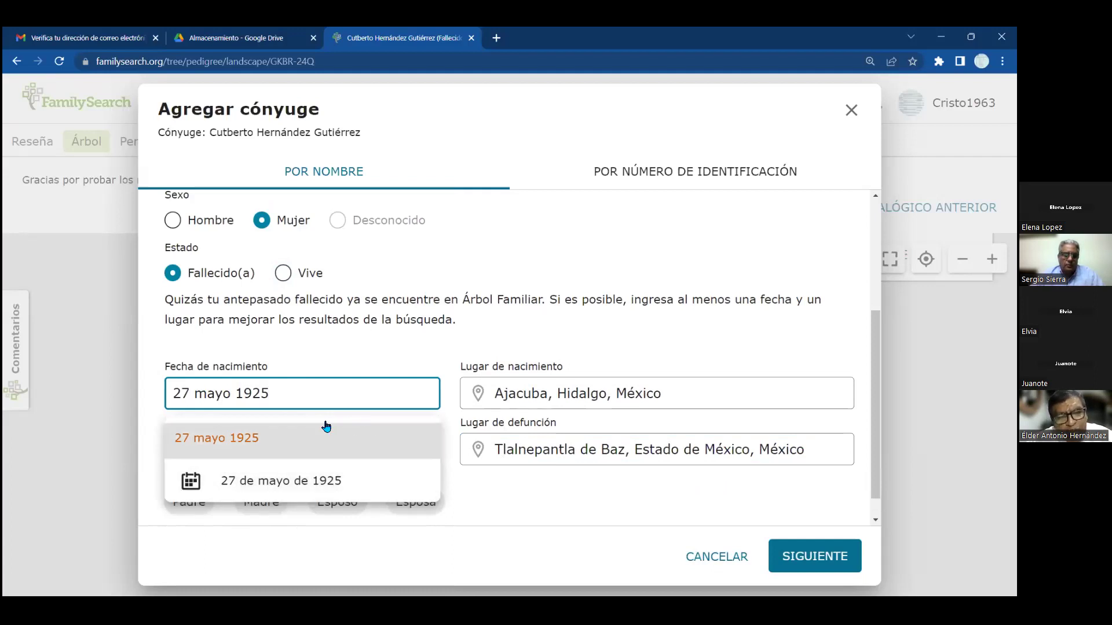
{"action": "left_click", "coordinate": [340, 490]}
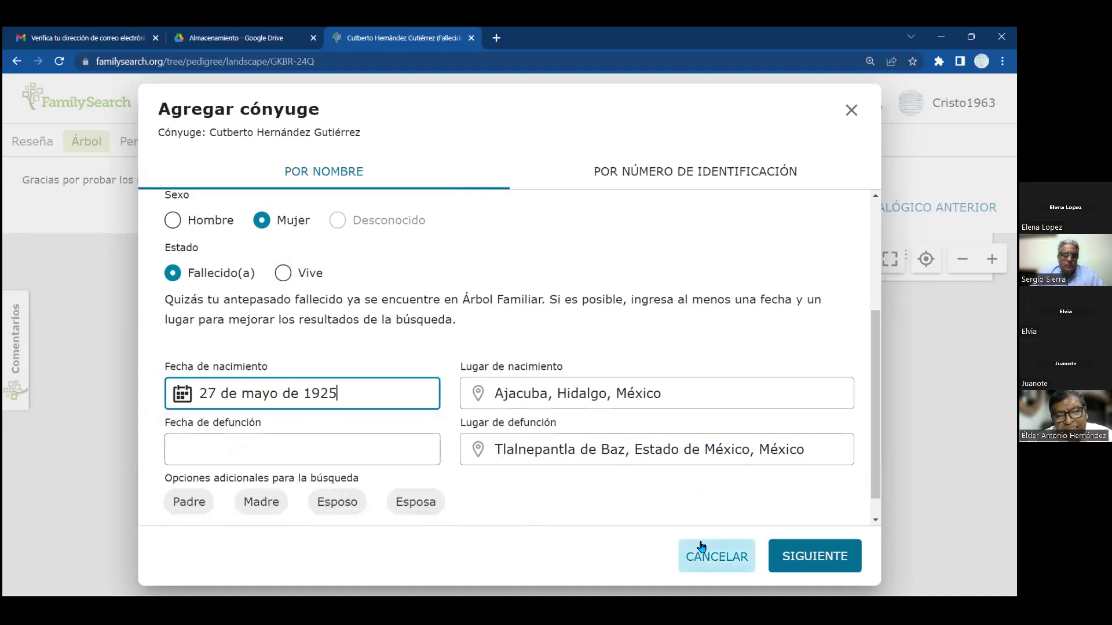
{"action": "left_click", "coordinate": [813, 558]}
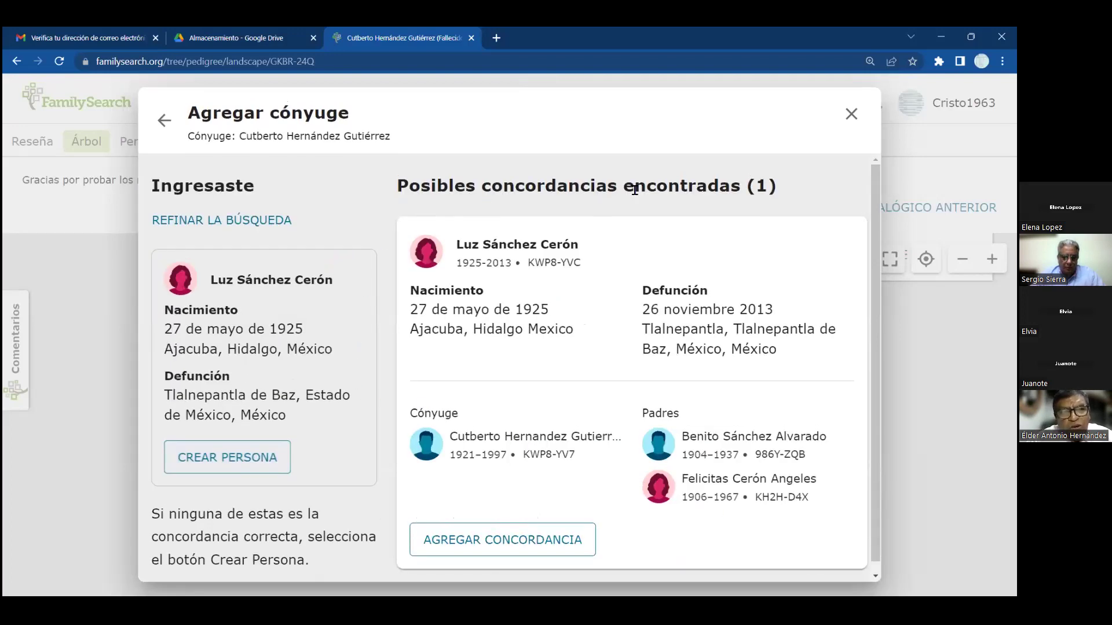
- Attach the single possible matching record as the husband's spouse with AGREGAR CONCORDANCIA
{"action": "scroll", "coordinate": [553, 210], "scroll_direction": "down", "scroll_amount": 1}
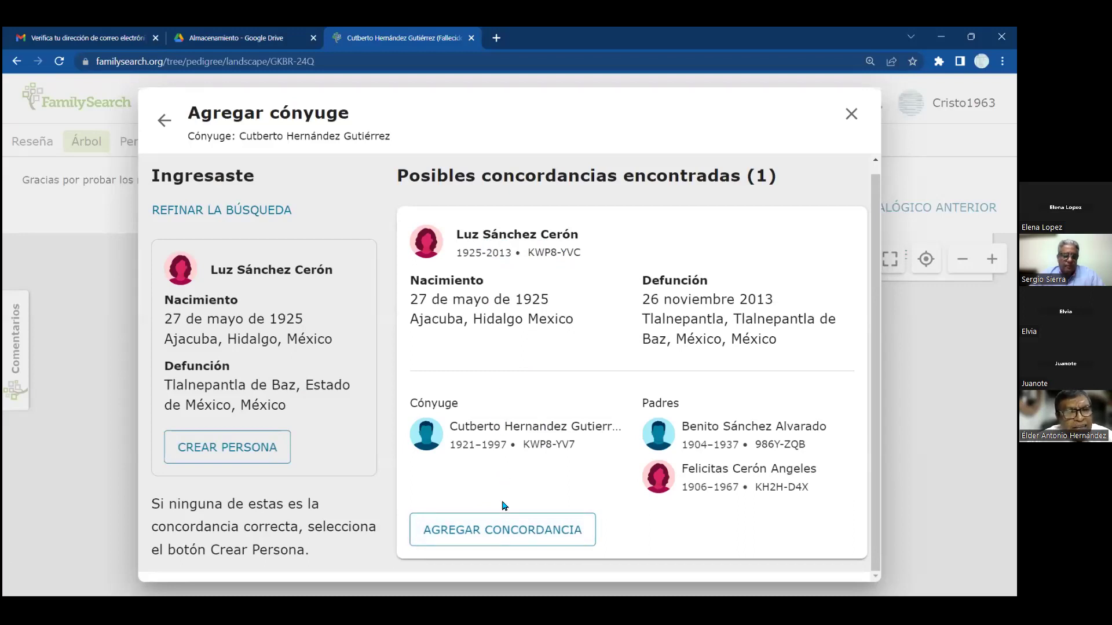
{"action": "left_click", "coordinate": [501, 532]}
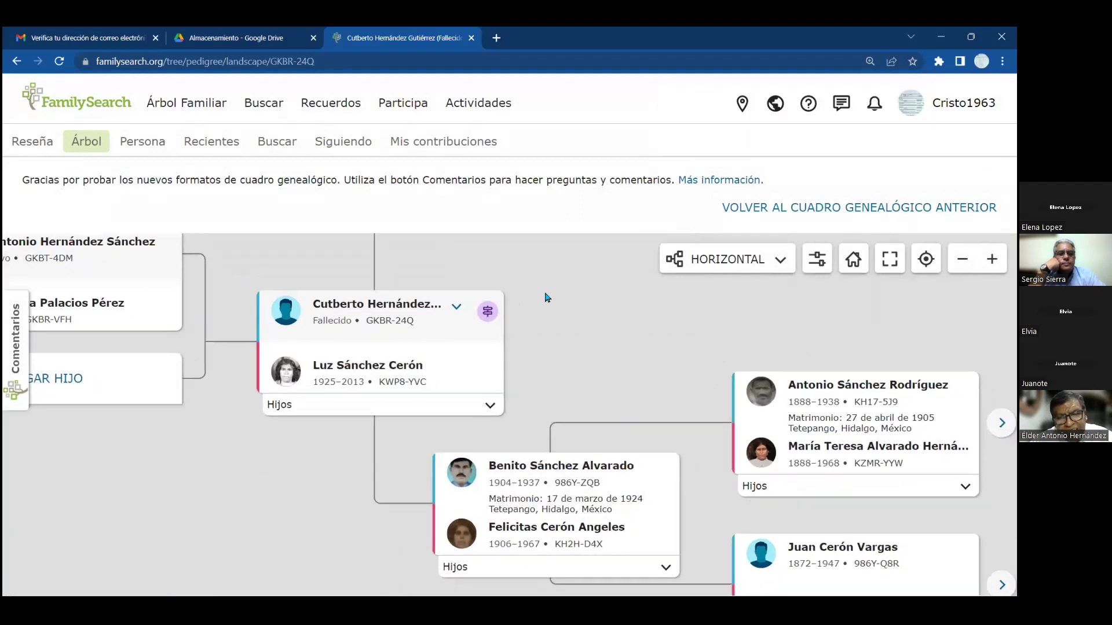
- Expand the spouse's paternal ancestors two generations, recenter the tree, and open the husband's details page
{"action": "left_click", "coordinate": [910, 366]}
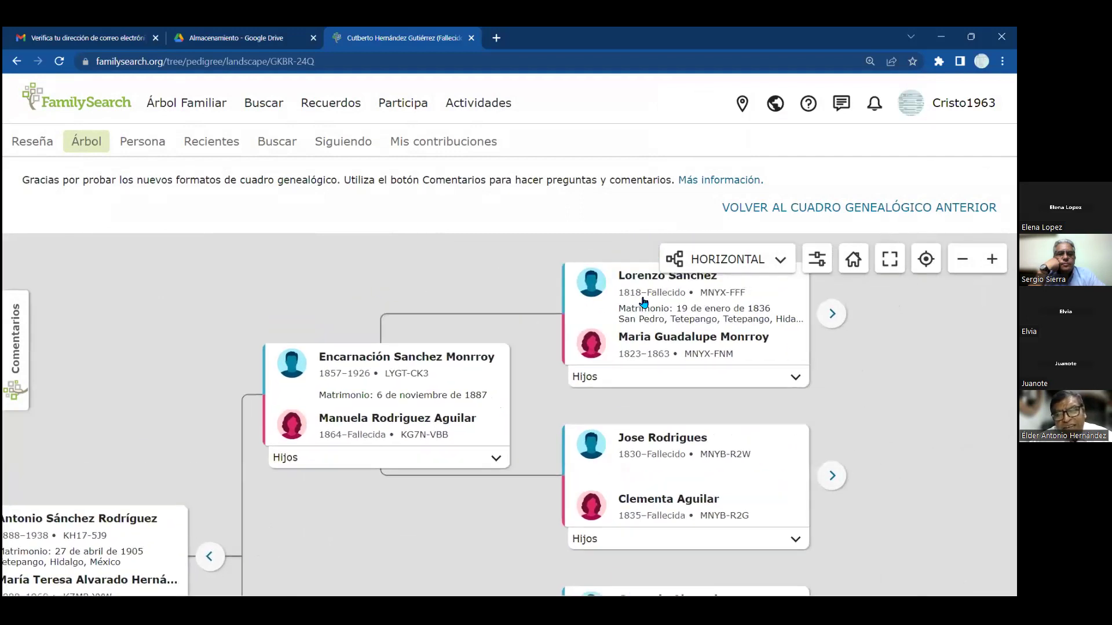
{"action": "left_click", "coordinate": [784, 330]}
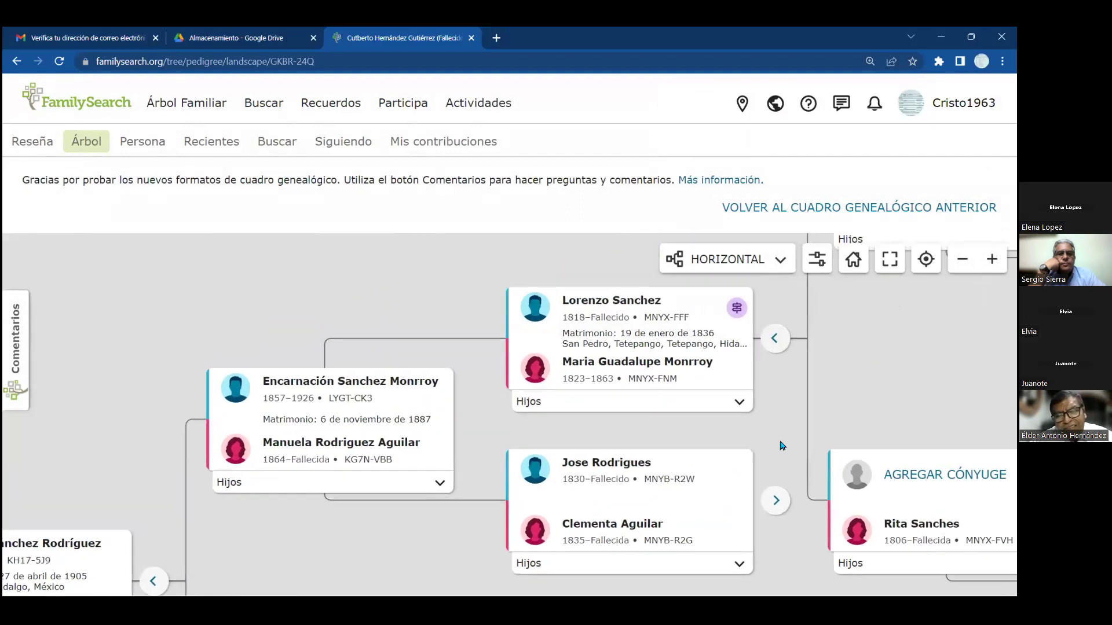
{"action": "left_click", "coordinate": [853, 259]}
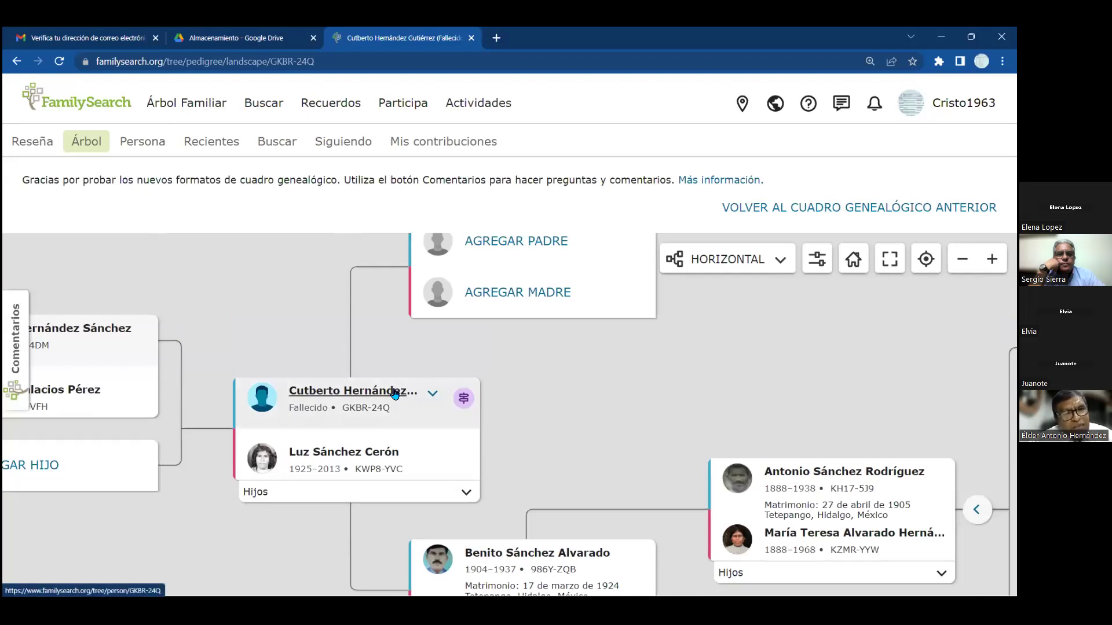
{"action": "left_click", "coordinate": [395, 394]}
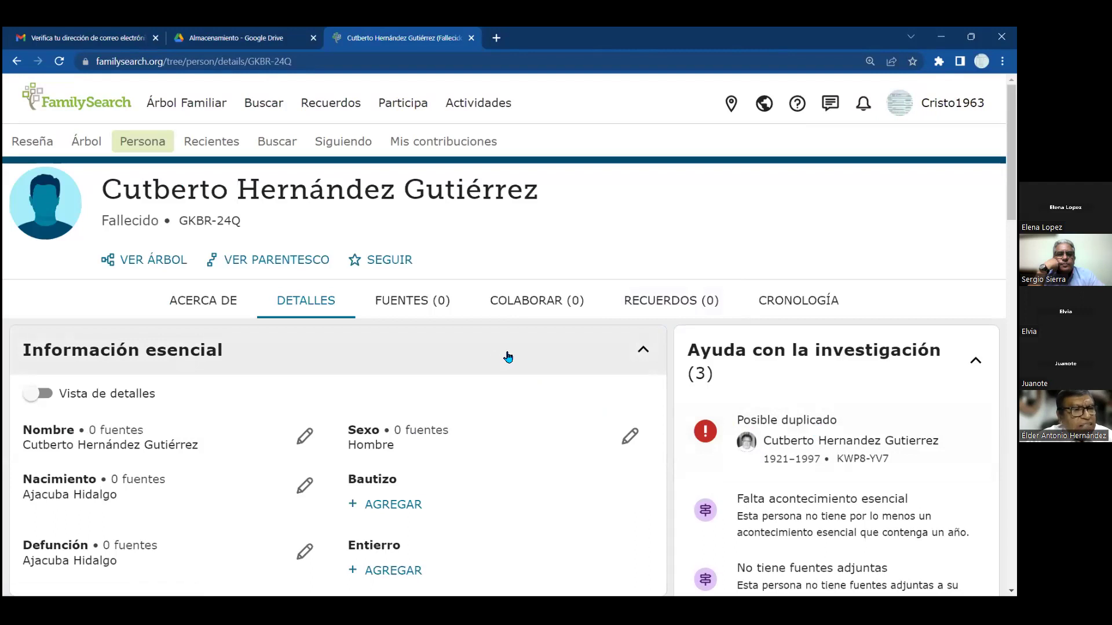
- Open the Posible duplicado issue and start reviewing the merge with the 1921–1997 duplicate record
{"action": "scroll", "coordinate": [770, 389], "scroll_direction": "down", "scroll_amount": 1}
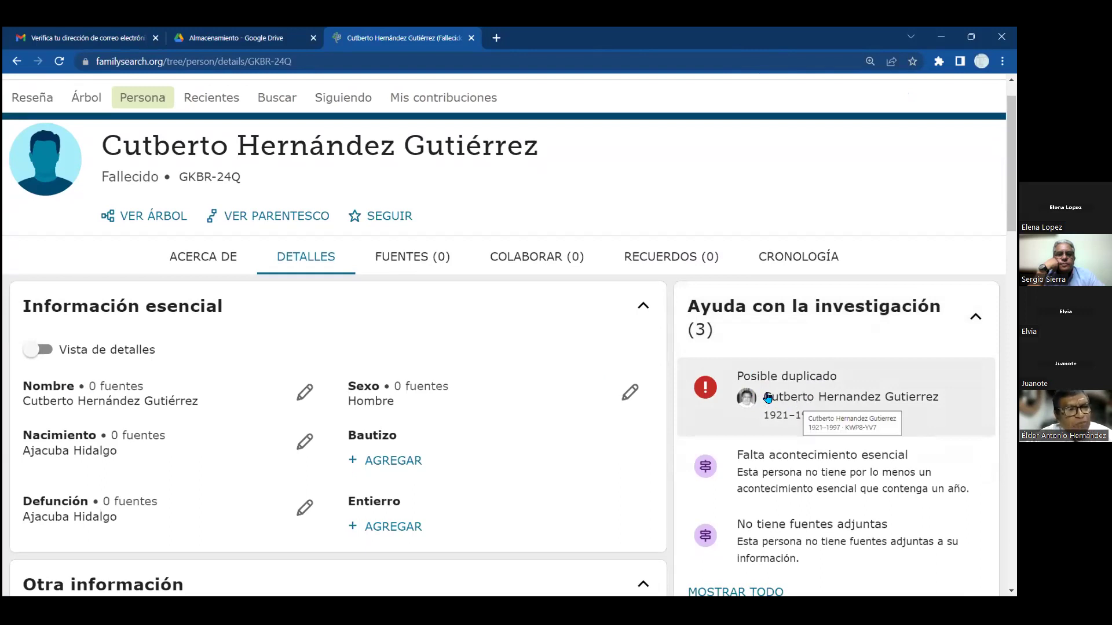
{"action": "left_click", "coordinate": [843, 394]}
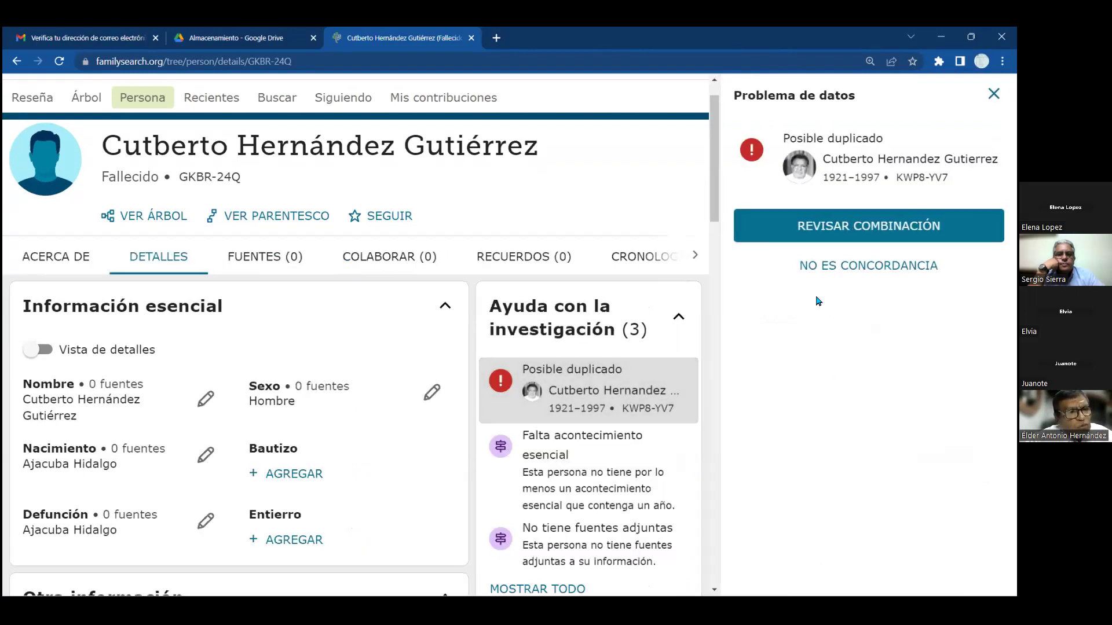
{"action": "left_click", "coordinate": [798, 234]}
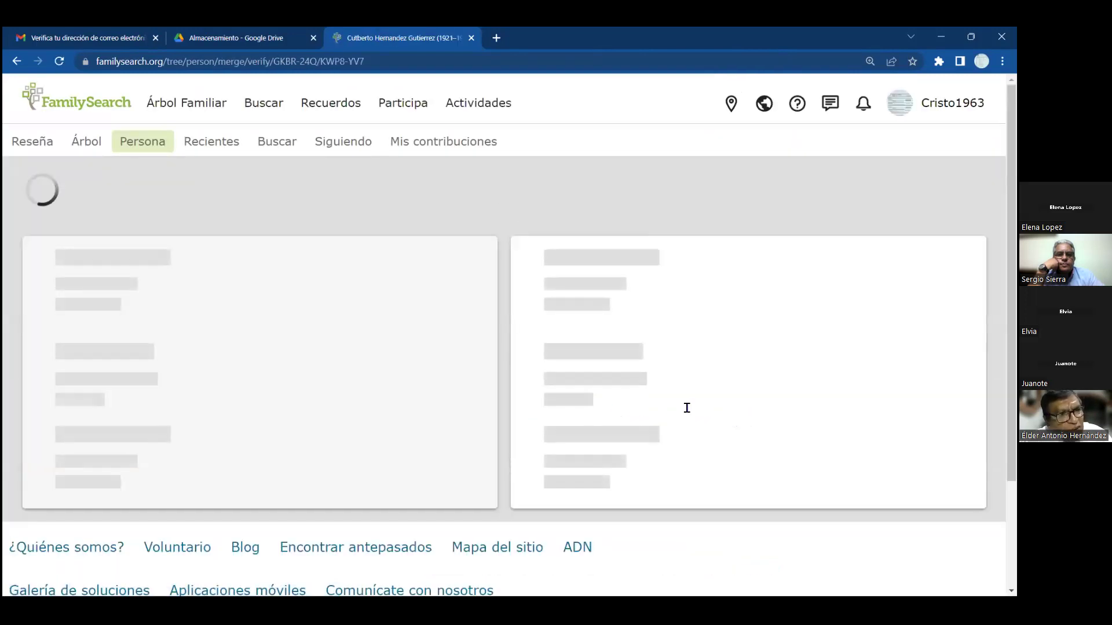
- Compare both records side by side and confirm they match with SÍ, CONTINUAR
{"action": "scroll", "coordinate": [298, 381], "scroll_direction": "down", "scroll_amount": 1}
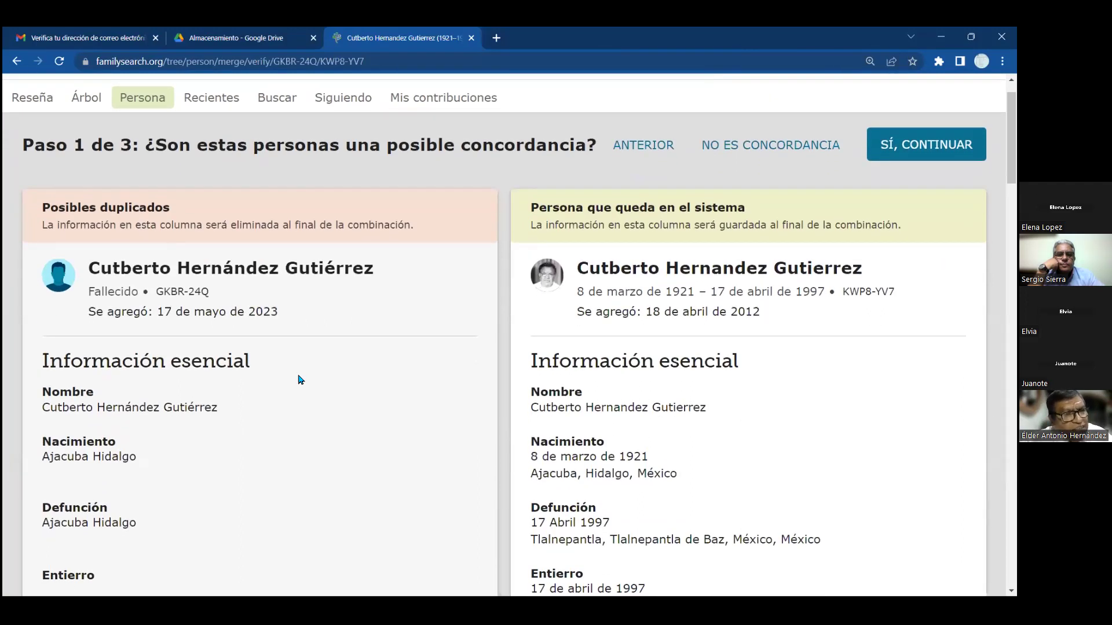
{"action": "scroll", "coordinate": [297, 381], "scroll_direction": "up", "scroll_amount": 1}
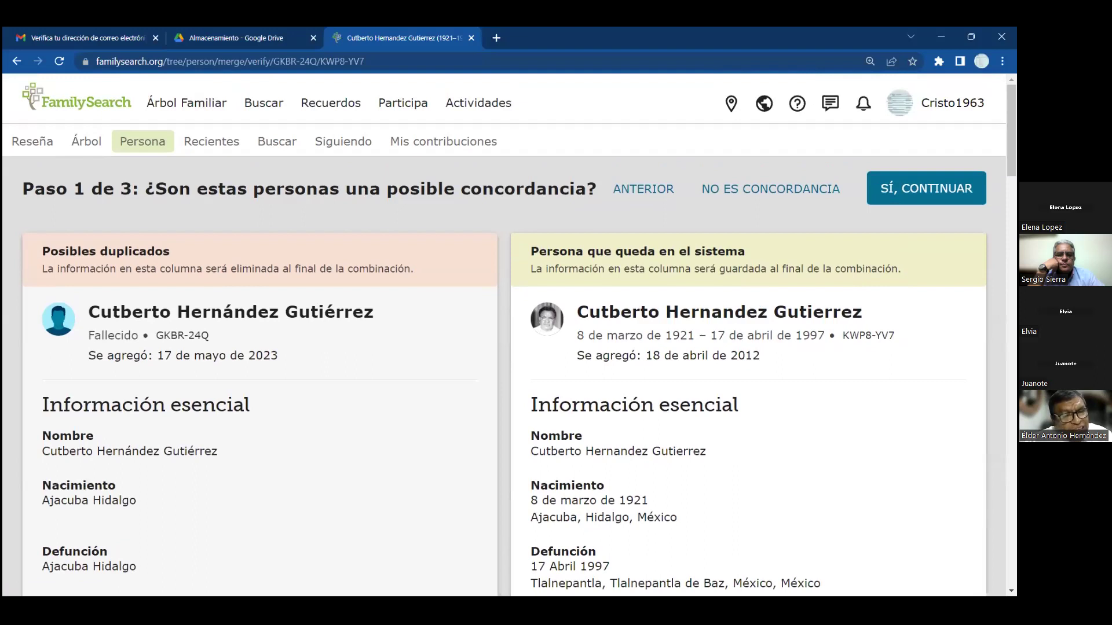
{"action": "scroll", "coordinate": [509, 336], "scroll_direction": "down", "scroll_amount": 3}
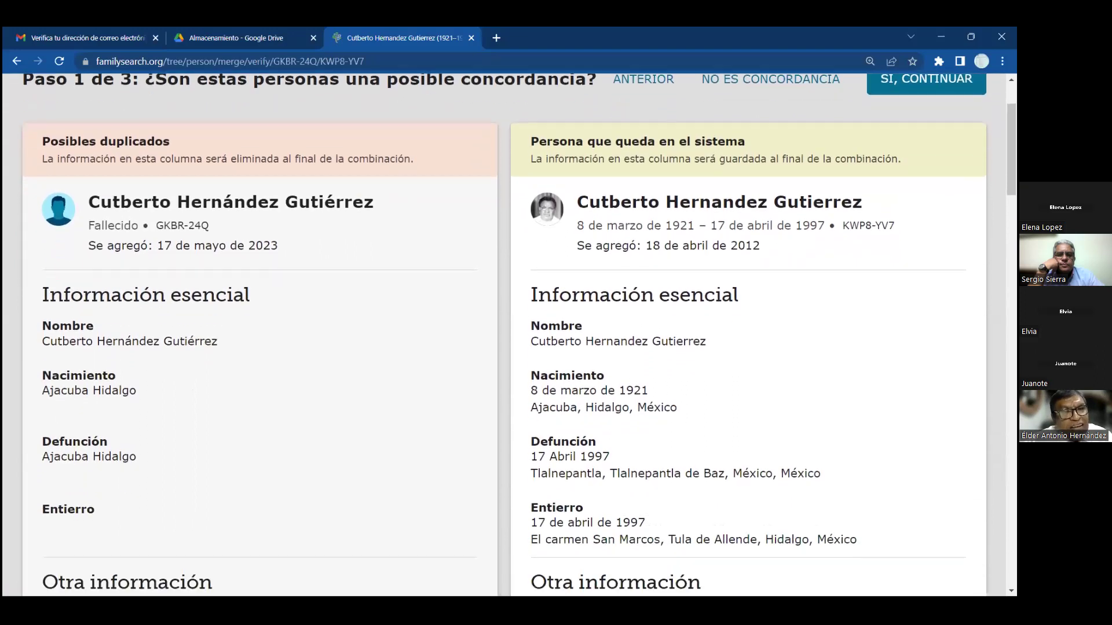
{"action": "scroll", "coordinate": [719, 340], "scroll_direction": "down", "scroll_amount": 1}
{"action": "scroll", "coordinate": [720, 340], "scroll_direction": "up", "scroll_amount": 1}
{"action": "scroll", "coordinate": [875, 354], "scroll_direction": "down", "scroll_amount": 1}
{"action": "scroll", "coordinate": [875, 355], "scroll_direction": "down", "scroll_amount": 2}
{"action": "scroll", "coordinate": [384, 255], "scroll_direction": "up", "scroll_amount": 4}
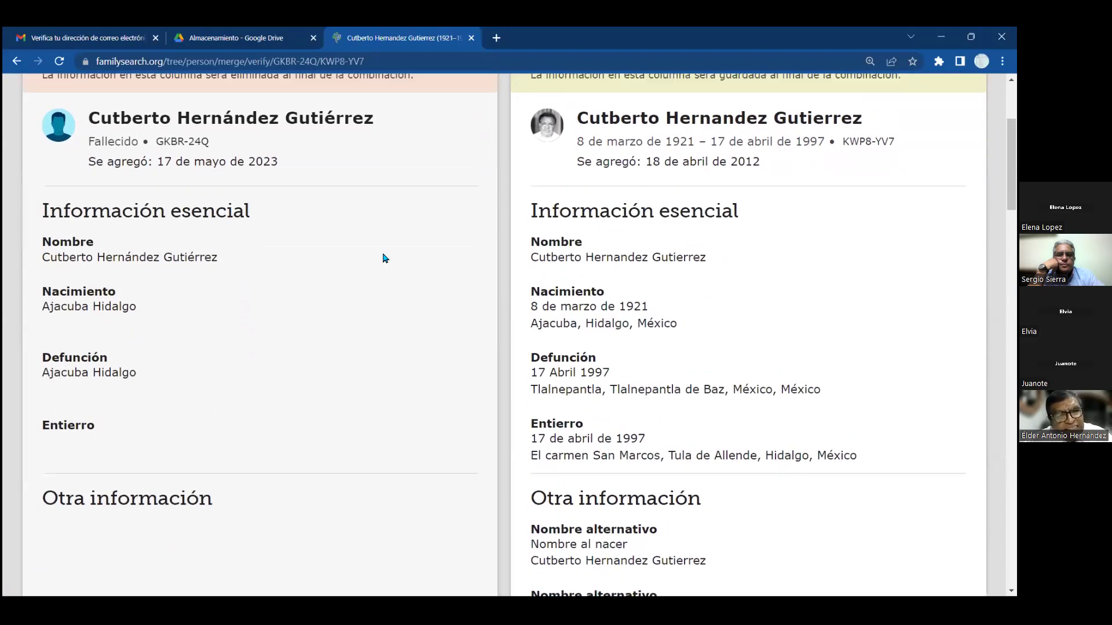
{"action": "scroll", "coordinate": [384, 259], "scroll_direction": "down", "scroll_amount": 10}
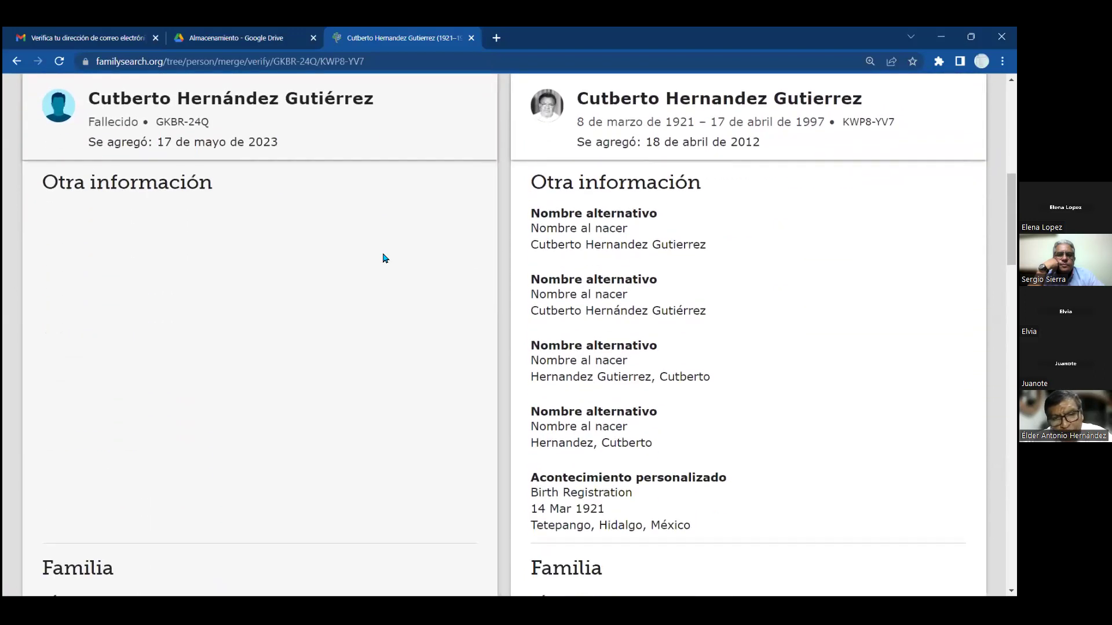
{"action": "scroll", "coordinate": [385, 258], "scroll_direction": "down", "scroll_amount": 5}
{"action": "scroll", "coordinate": [384, 259], "scroll_direction": "up", "scroll_amount": 2}
{"action": "scroll", "coordinate": [385, 258], "scroll_direction": "up", "scroll_amount": 10}
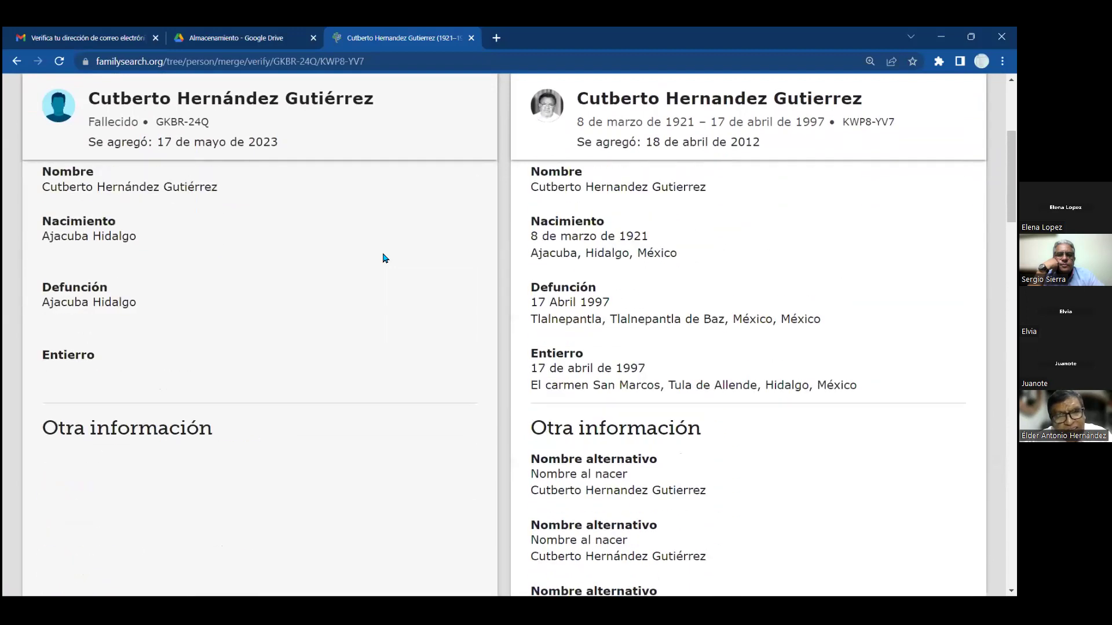
{"action": "scroll", "coordinate": [390, 259], "scroll_direction": "up", "scroll_amount": 2}
{"action": "scroll", "coordinate": [857, 369], "scroll_direction": "down", "scroll_amount": 8}
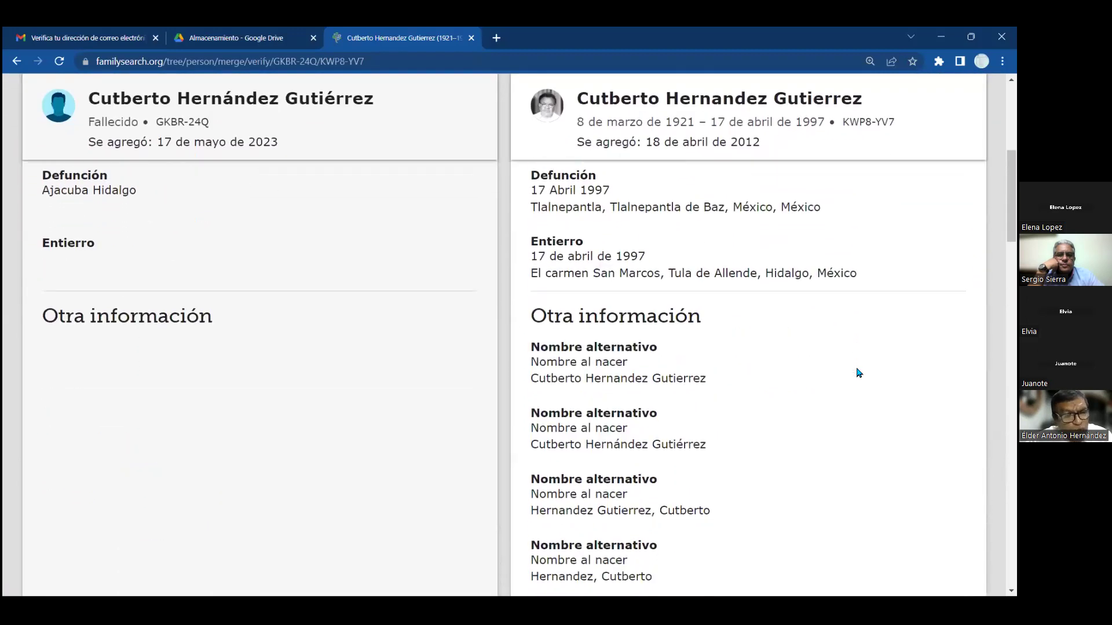
{"action": "scroll", "coordinate": [858, 377], "scroll_direction": "down", "scroll_amount": 7}
{"action": "scroll", "coordinate": [860, 374], "scroll_direction": "up", "scroll_amount": 4}
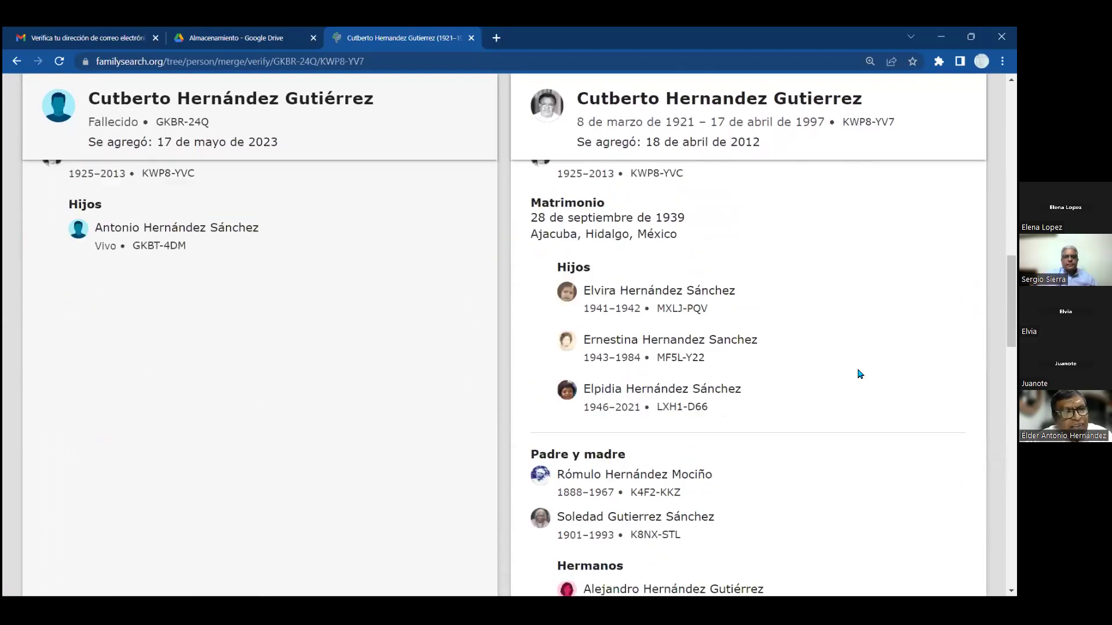
{"action": "scroll", "coordinate": [860, 374], "scroll_direction": "up", "scroll_amount": 2}
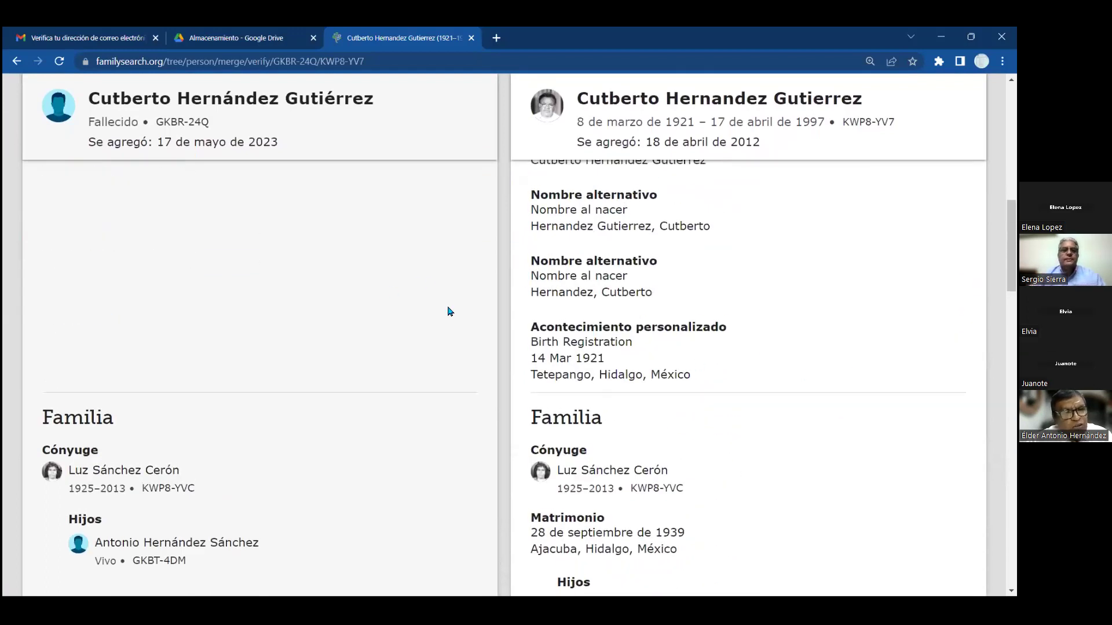
{"action": "scroll", "coordinate": [304, 269], "scroll_direction": "up", "scroll_amount": 2}
{"action": "scroll", "coordinate": [303, 268], "scroll_direction": "up", "scroll_amount": 4}
{"action": "scroll", "coordinate": [300, 276], "scroll_direction": "down", "scroll_amount": 5}
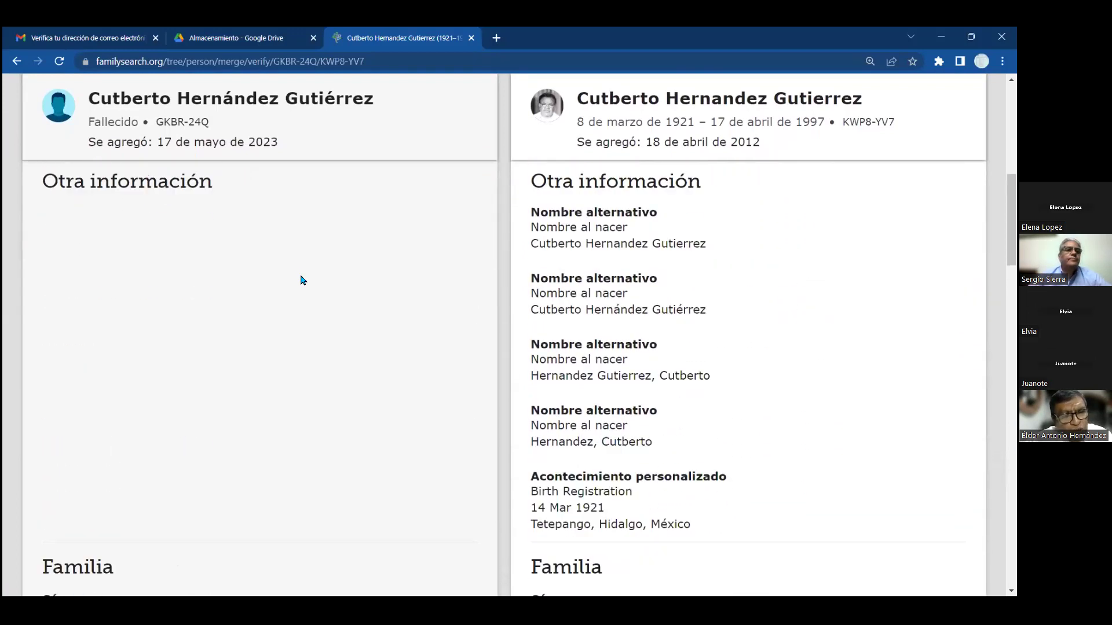
{"action": "scroll", "coordinate": [302, 284], "scroll_direction": "down", "scroll_amount": 1}
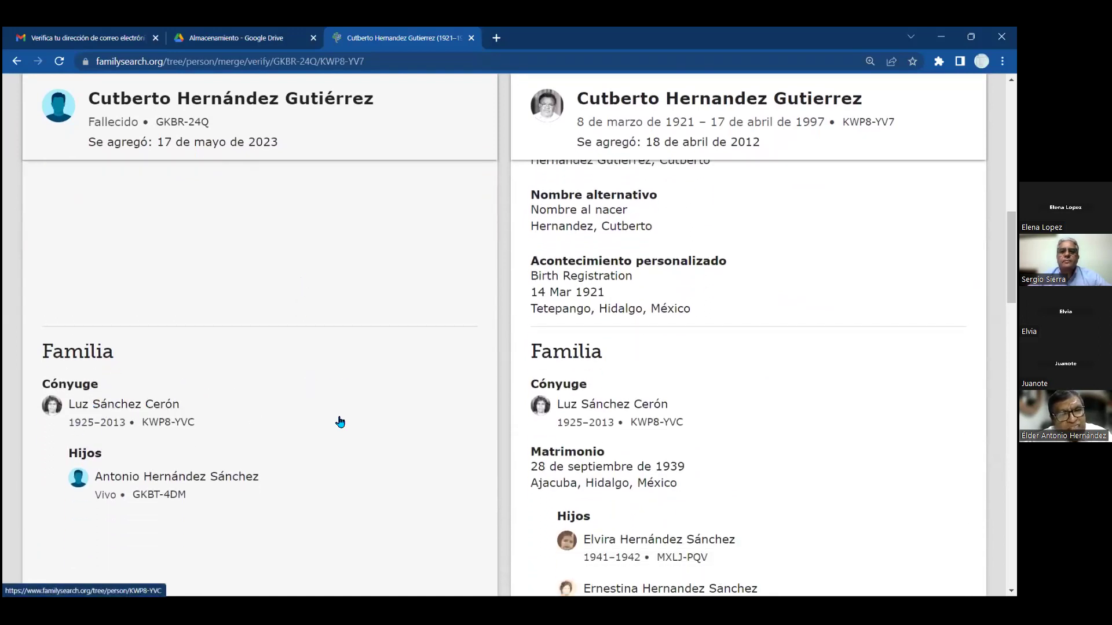
{"action": "scroll", "coordinate": [313, 407], "scroll_direction": "down", "scroll_amount": 2}
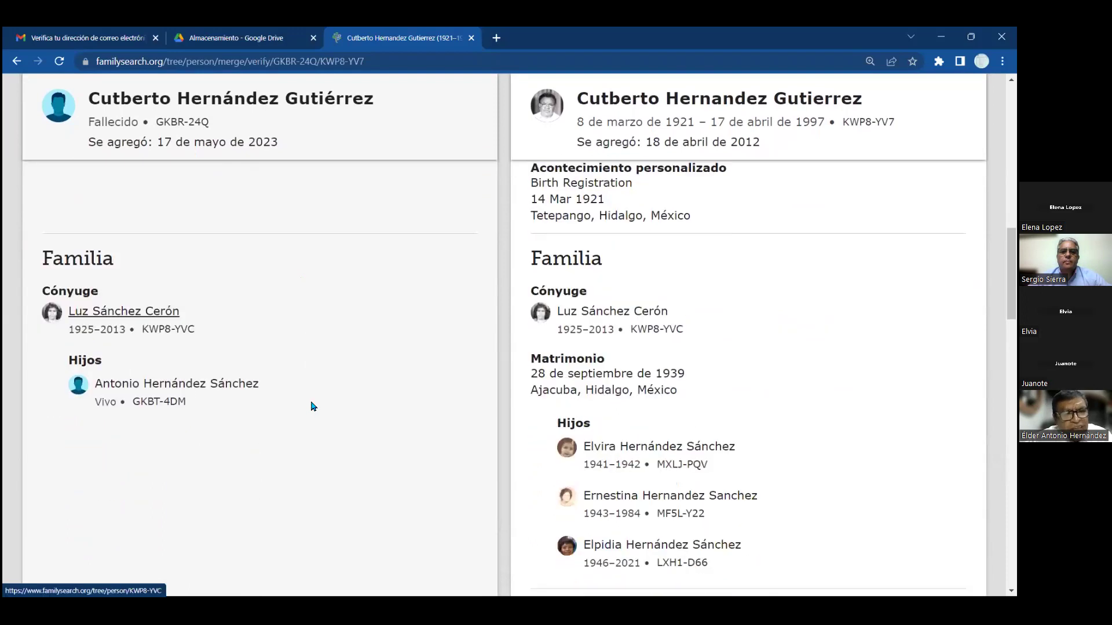
{"action": "scroll", "coordinate": [313, 405], "scroll_direction": "down", "scroll_amount": 1}
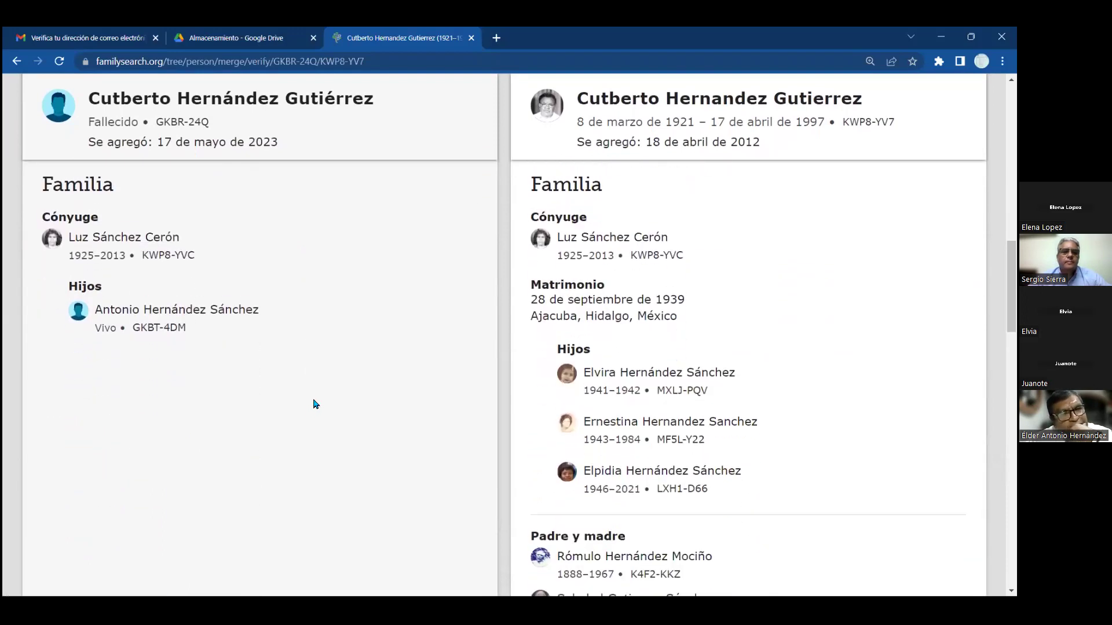
{"action": "scroll", "coordinate": [314, 405], "scroll_direction": "up", "scroll_amount": 2}
{"action": "scroll", "coordinate": [314, 404], "scroll_direction": "up", "scroll_amount": 10}
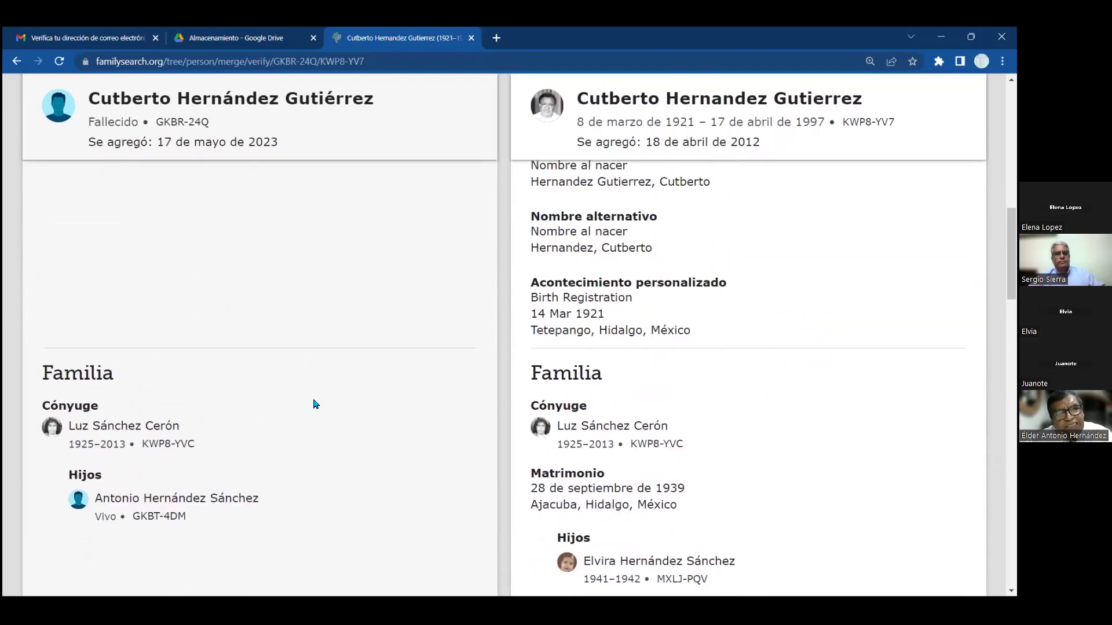
{"action": "scroll", "coordinate": [315, 403], "scroll_direction": "up", "scroll_amount": 3}
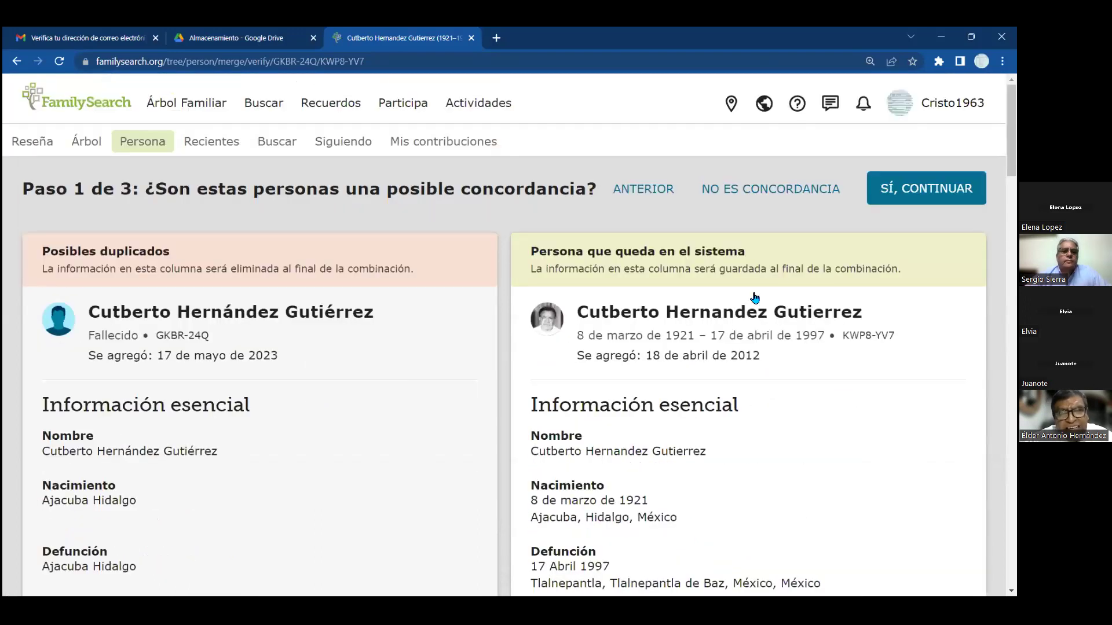
{"action": "left_click", "coordinate": [905, 199]}
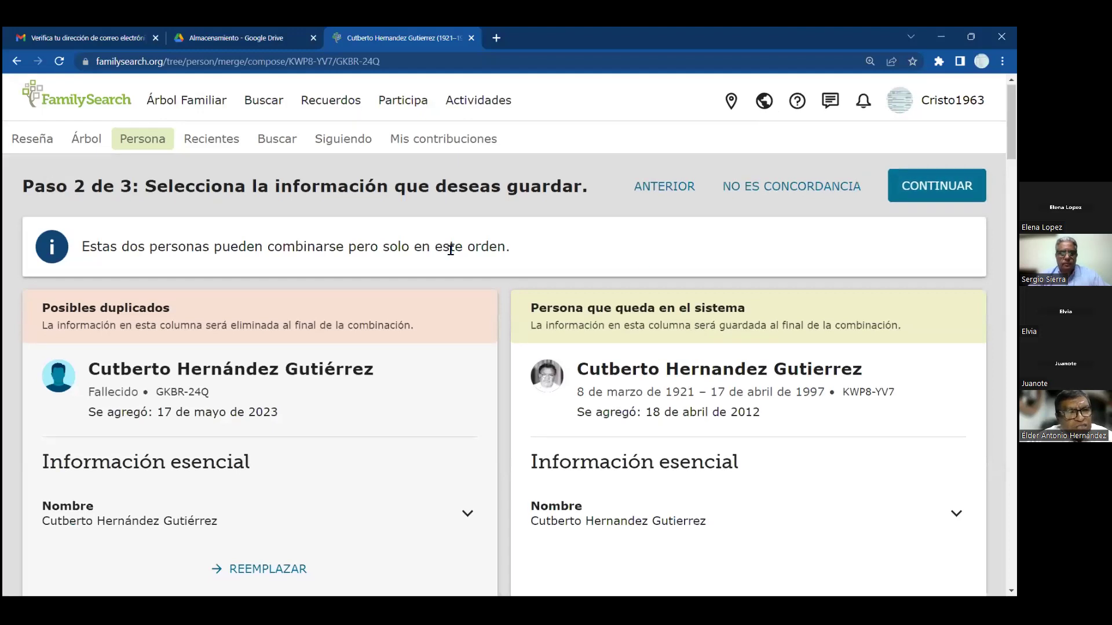
- Review the information to keep, leaving the surviving record's name unchanged, and continue to step 3
{"action": "scroll", "coordinate": [451, 250], "scroll_direction": "down", "scroll_amount": 4}
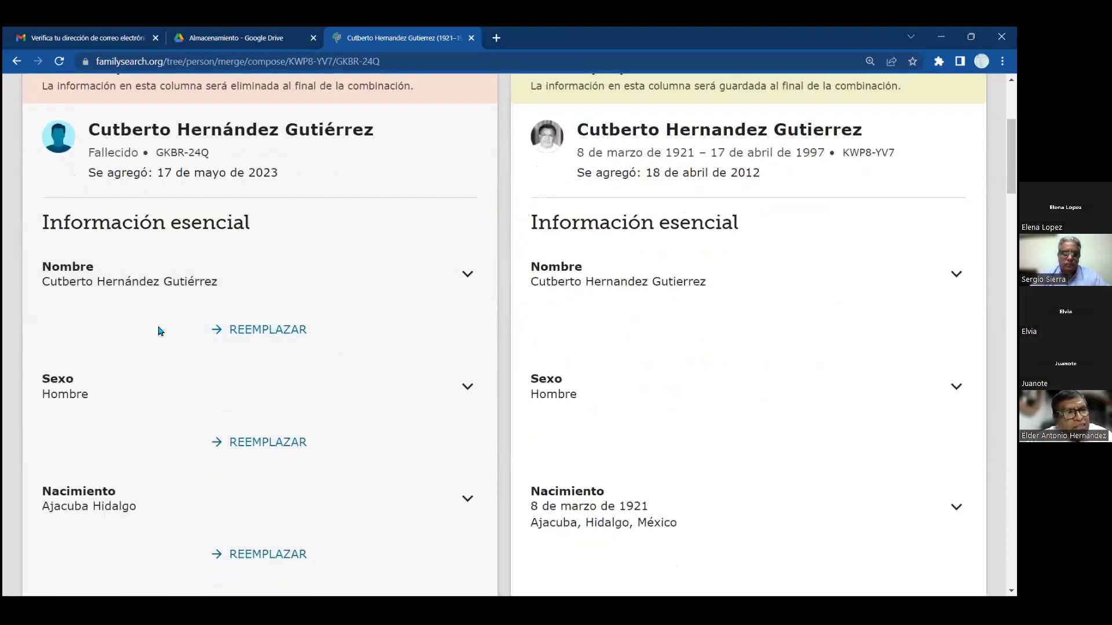
{"action": "scroll", "coordinate": [218, 275], "scroll_direction": "down", "scroll_amount": 1}
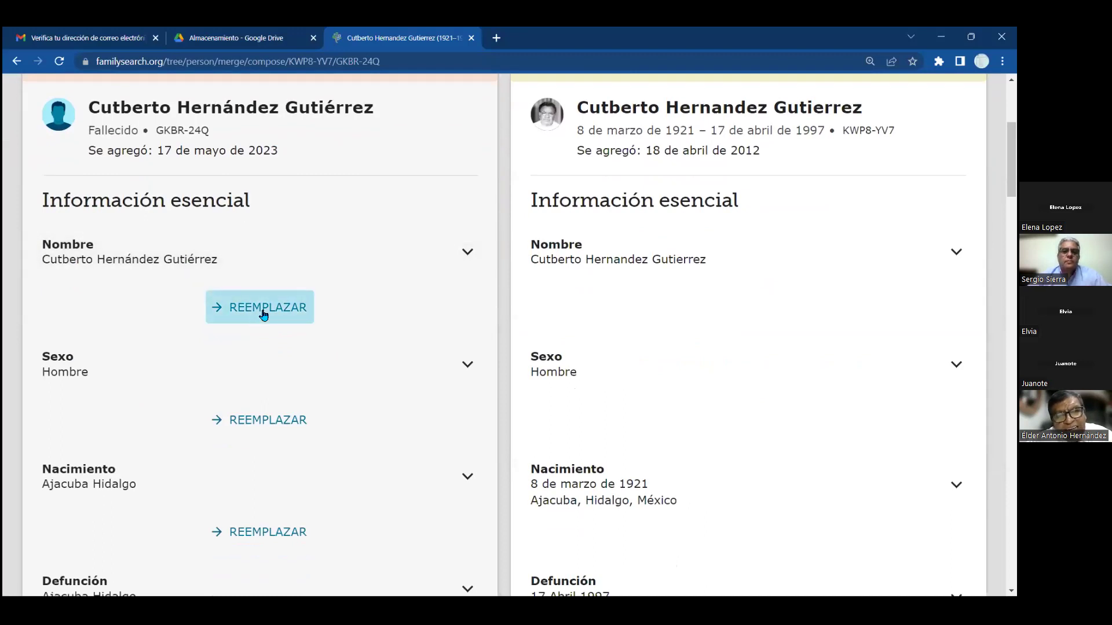
{"action": "left_click", "coordinate": [264, 316]}
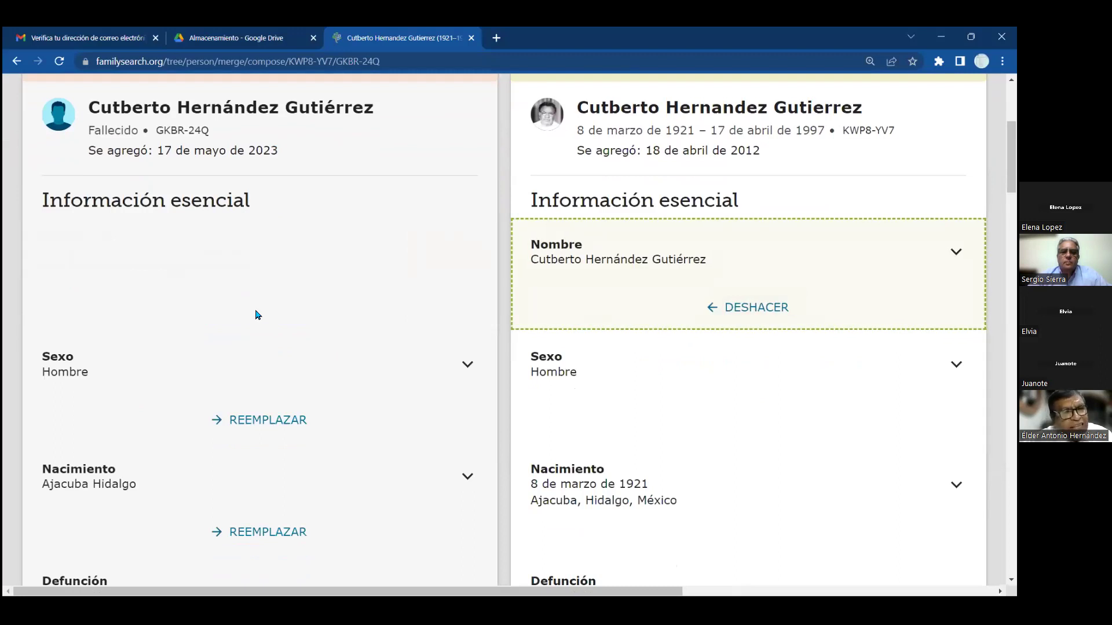
{"action": "left_click", "coordinate": [727, 313]}
{"action": "scroll", "coordinate": [728, 314], "scroll_direction": "down", "scroll_amount": 4}
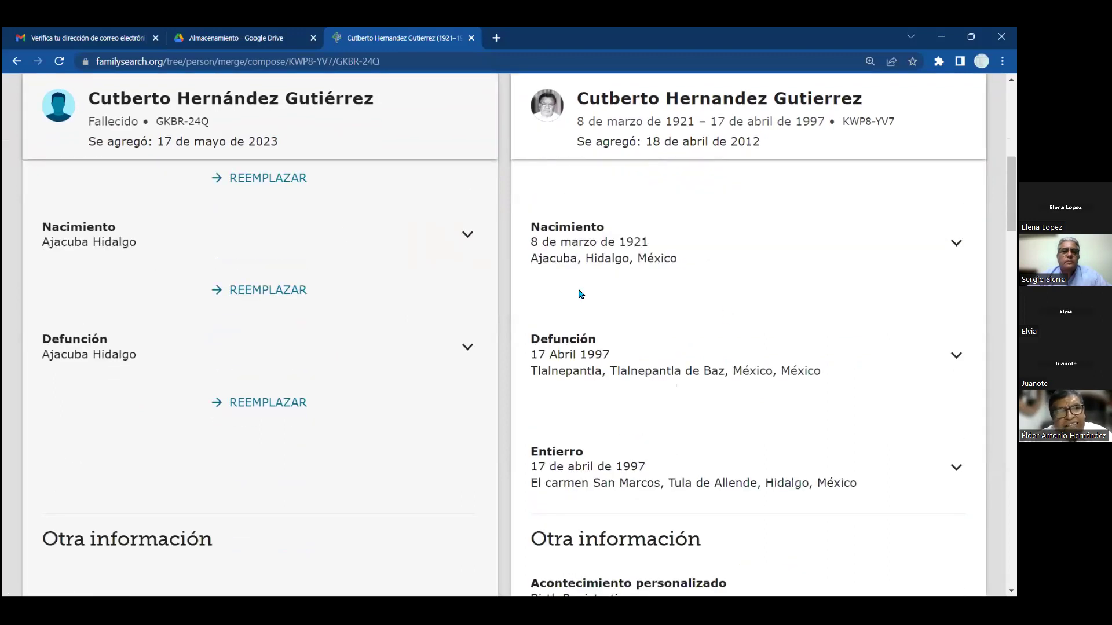
{"action": "scroll", "coordinate": [712, 306], "scroll_direction": "down", "scroll_amount": 2}
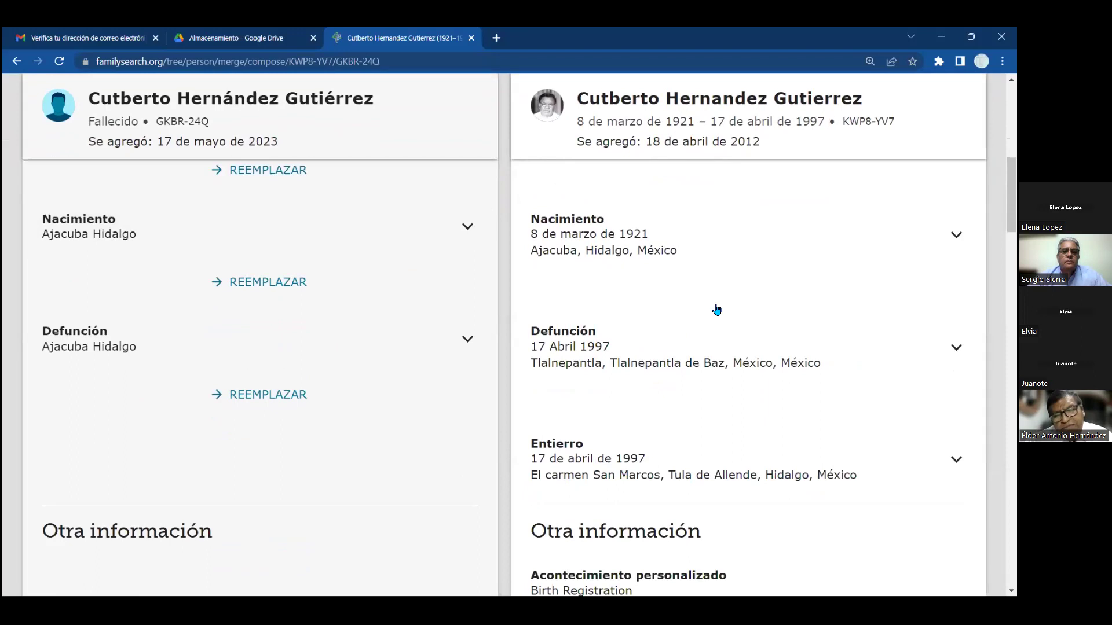
{"action": "scroll", "coordinate": [723, 313], "scroll_direction": "down", "scroll_amount": 1}
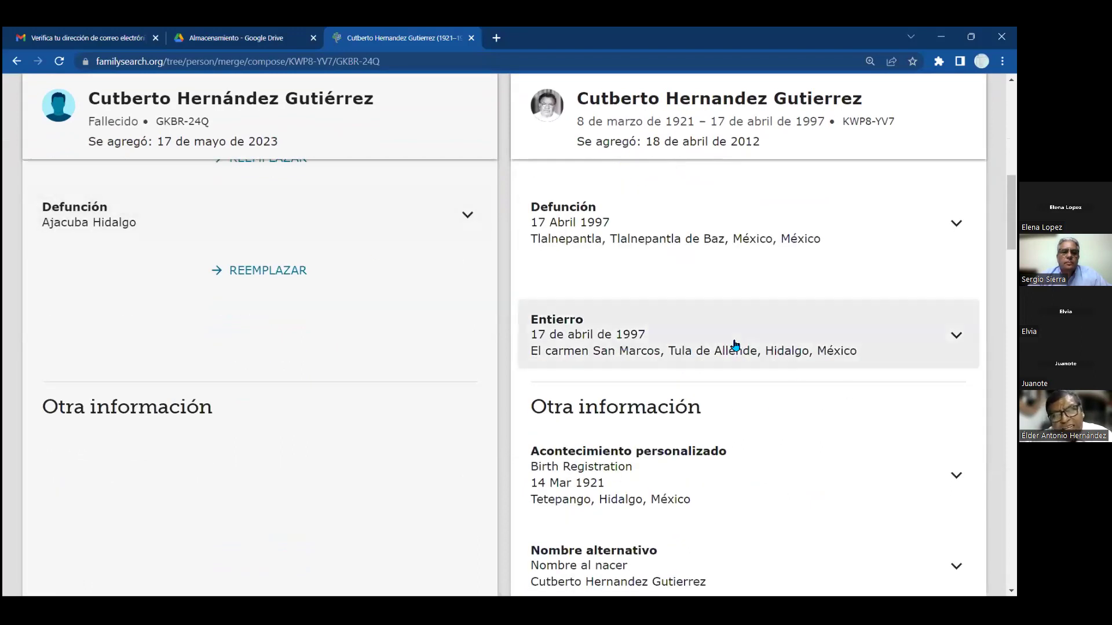
{"action": "scroll", "coordinate": [746, 331], "scroll_direction": "up", "scroll_amount": 4}
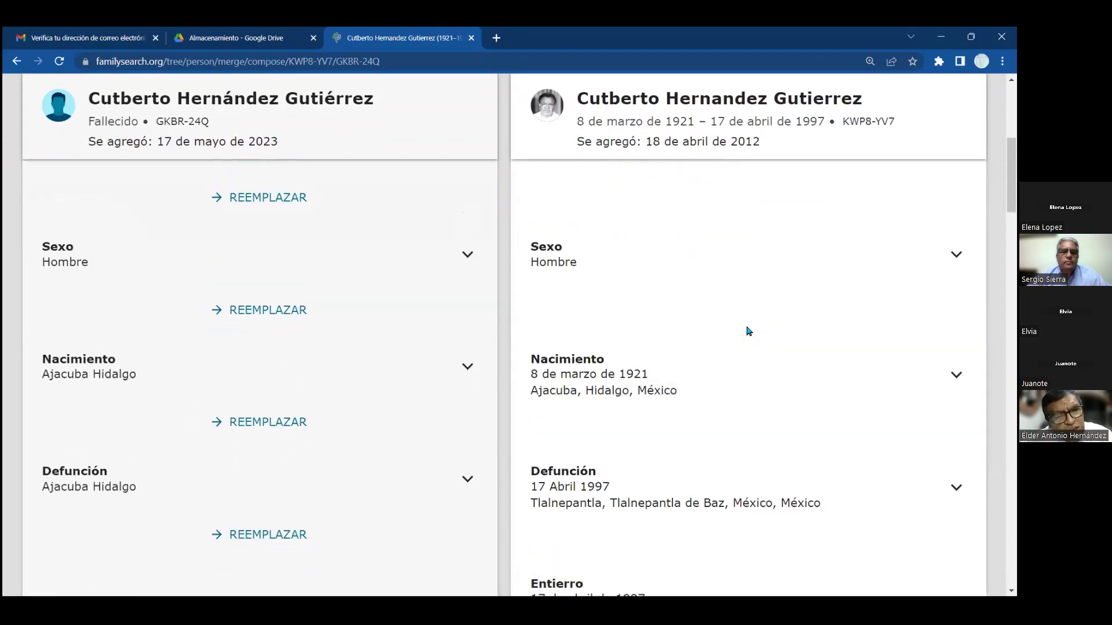
{"action": "scroll", "coordinate": [759, 332], "scroll_direction": "up", "scroll_amount": 3}
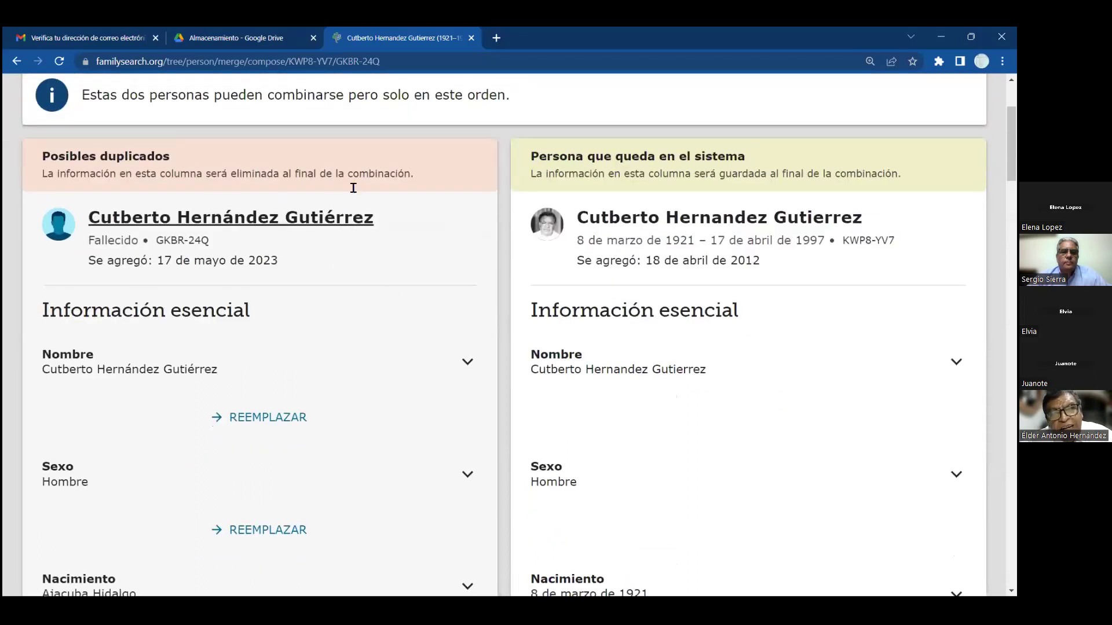
{"action": "scroll", "coordinate": [363, 354], "scroll_direction": "down", "scroll_amount": 3}
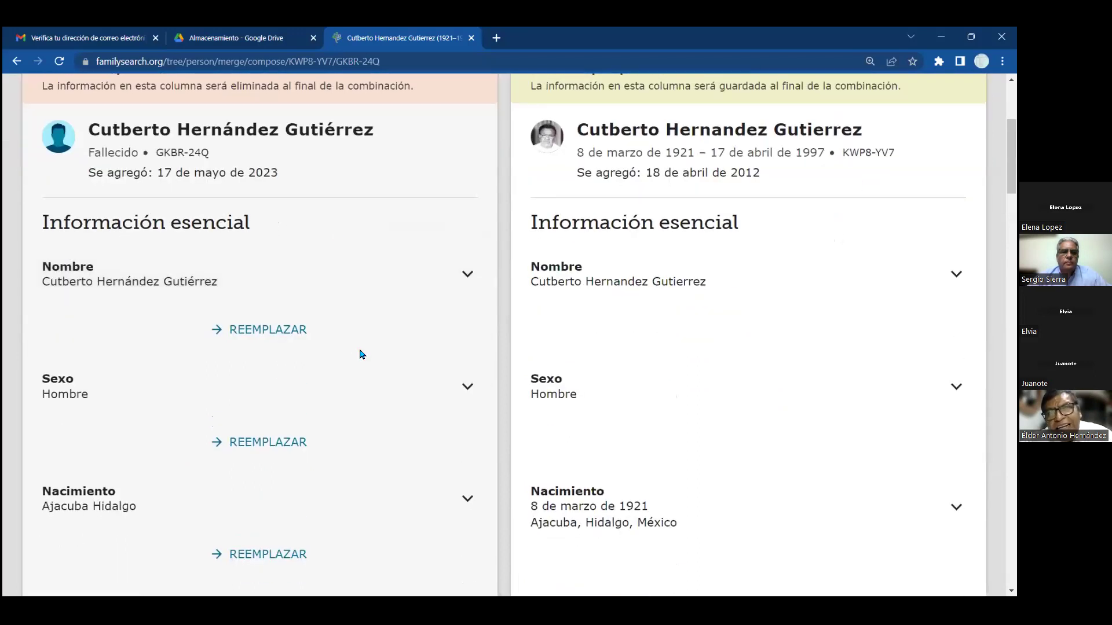
{"action": "scroll", "coordinate": [363, 355], "scroll_direction": "down", "scroll_amount": 12}
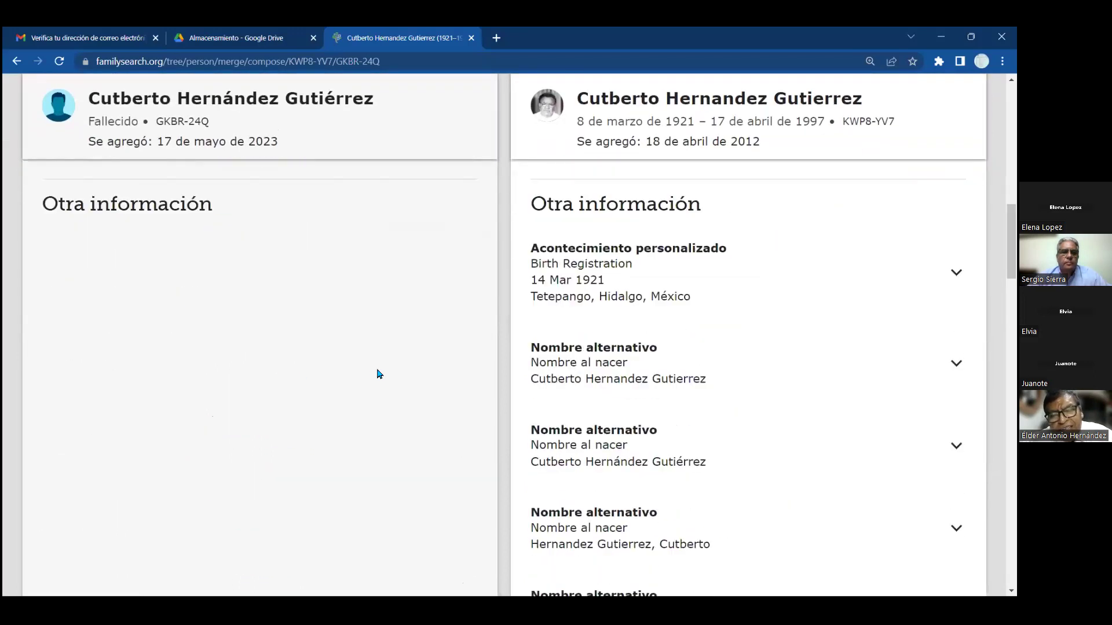
{"action": "scroll", "coordinate": [383, 376], "scroll_direction": "down", "scroll_amount": 15}
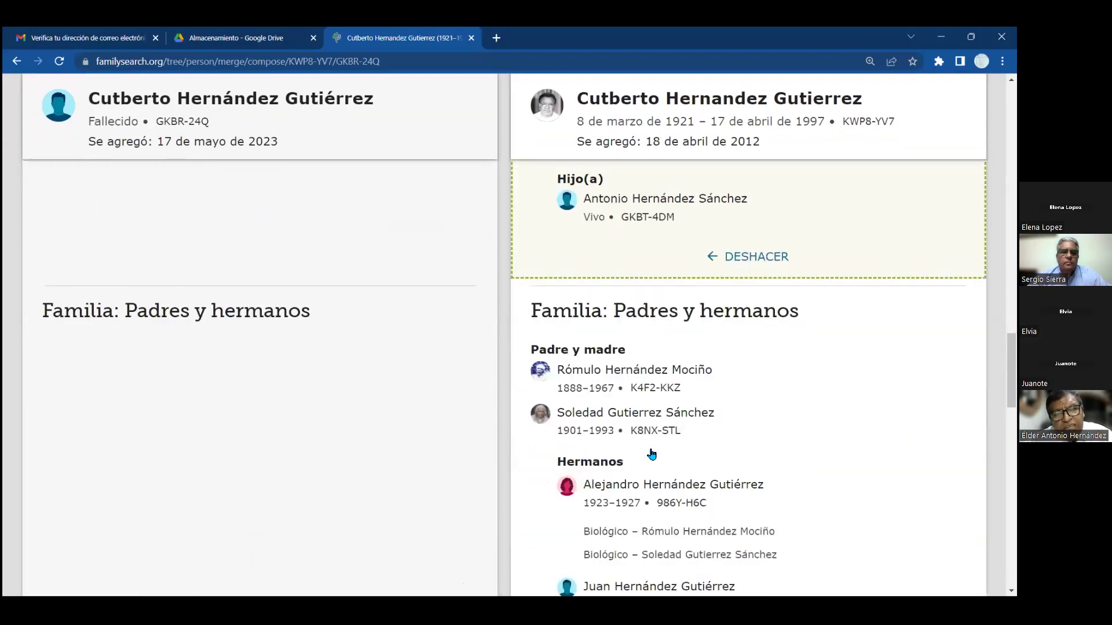
{"action": "scroll", "coordinate": [817, 489], "scroll_direction": "down", "scroll_amount": 13}
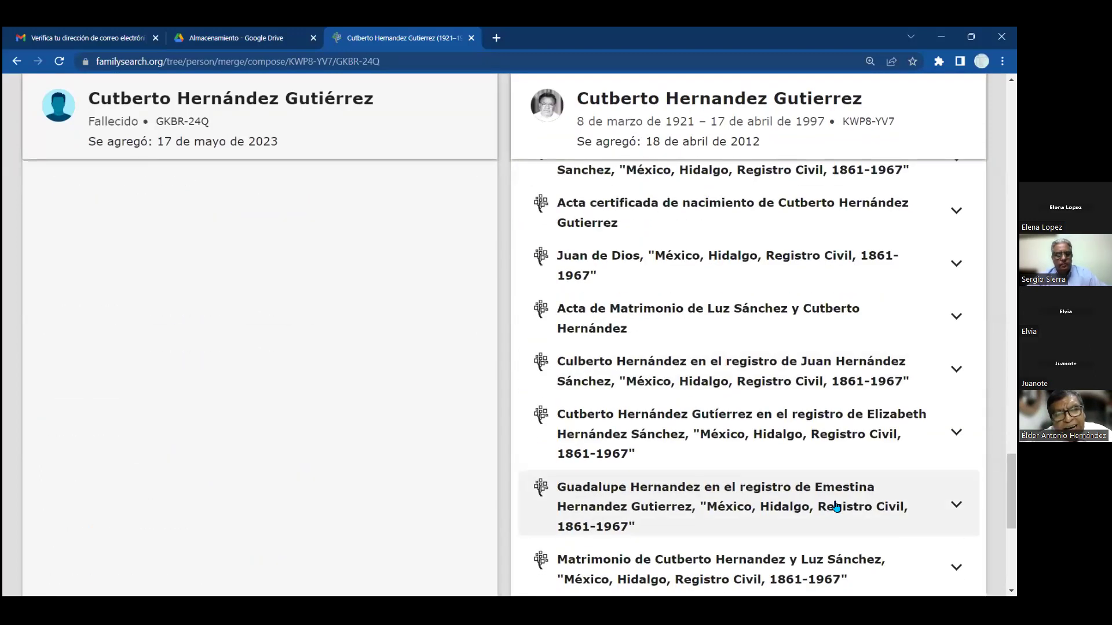
{"action": "scroll", "coordinate": [858, 496], "scroll_direction": "down", "scroll_amount": 2}
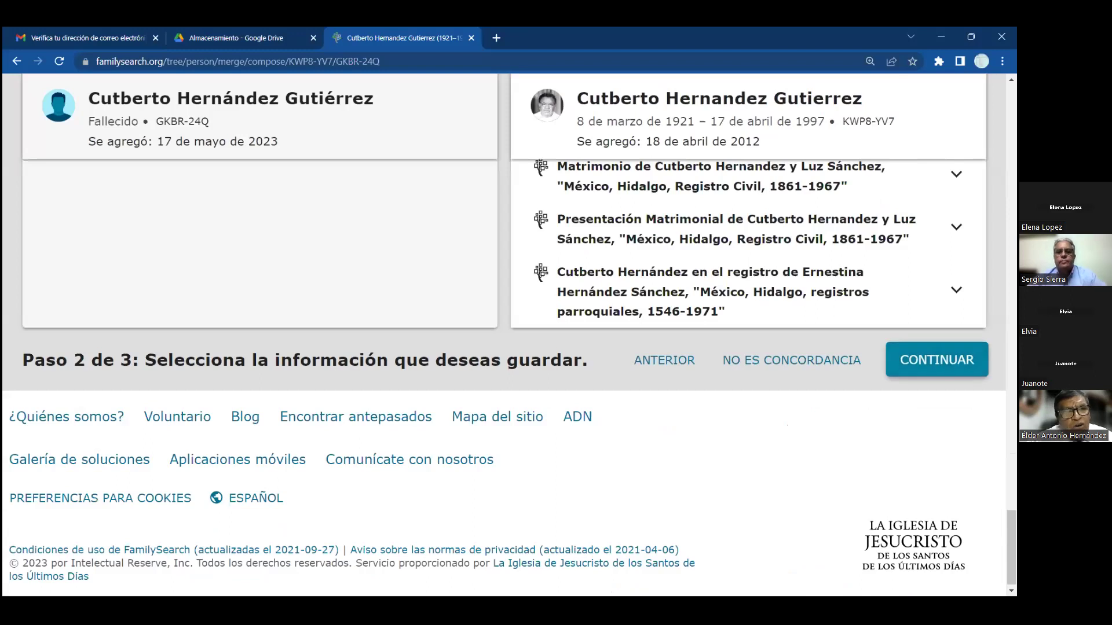
{"action": "left_click", "coordinate": [937, 360]}
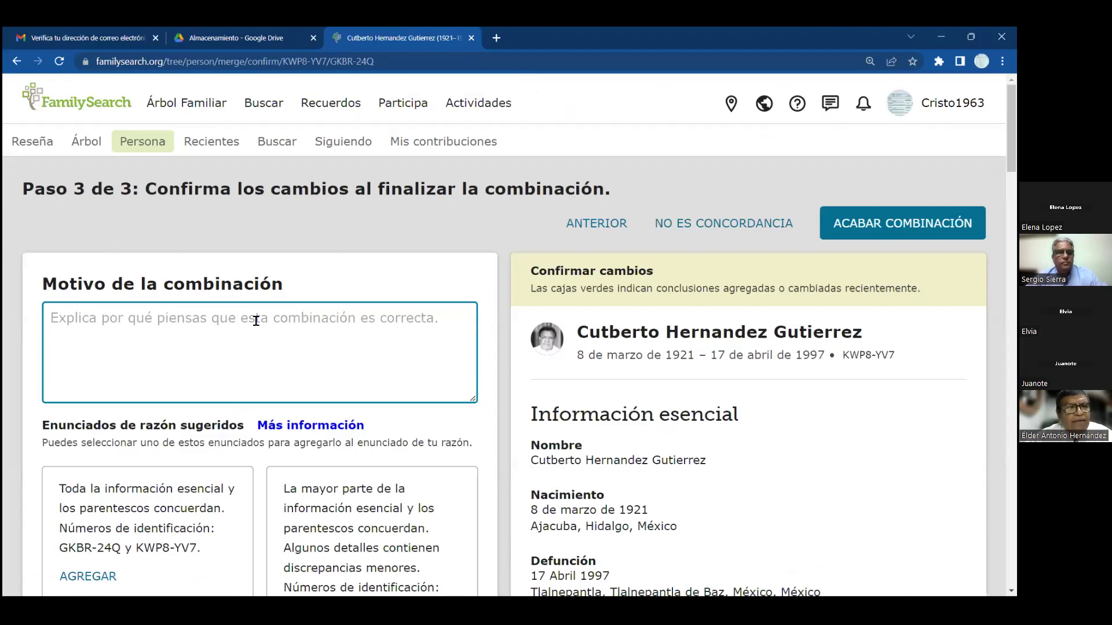
{"action": "scroll", "coordinate": [256, 321], "scroll_direction": "down", "scroll_amount": 1}
{"action": "scroll", "coordinate": [250, 318], "scroll_direction": "up", "scroll_amount": 1}
{"action": "scroll", "coordinate": [250, 320], "scroll_direction": "down", "scroll_amount": 1}
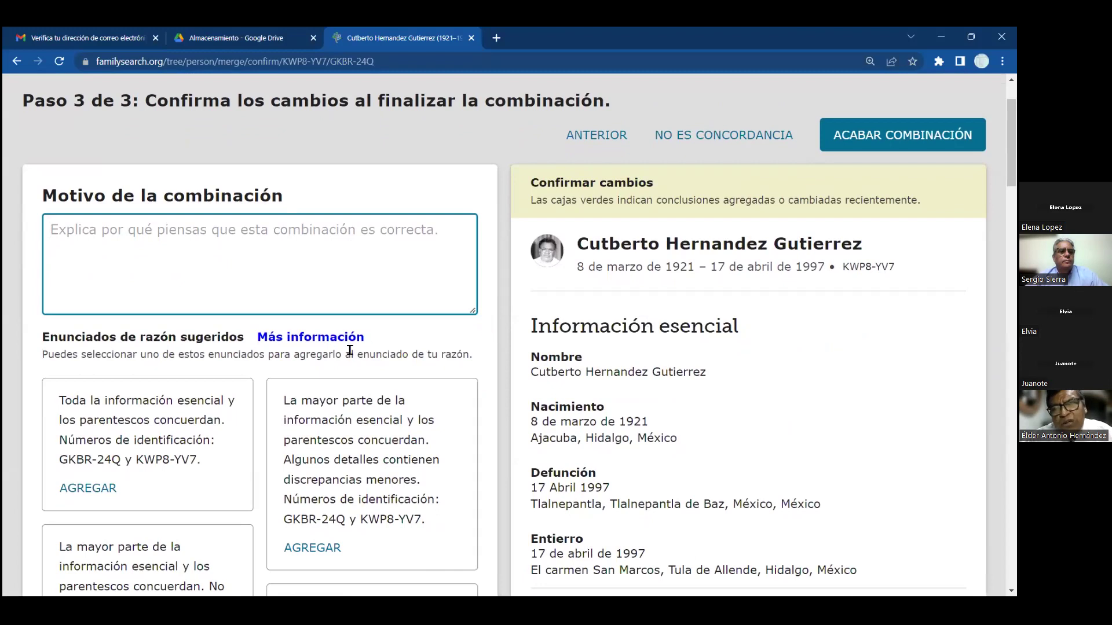
{"action": "scroll", "coordinate": [274, 291], "scroll_direction": "down", "scroll_amount": 2}
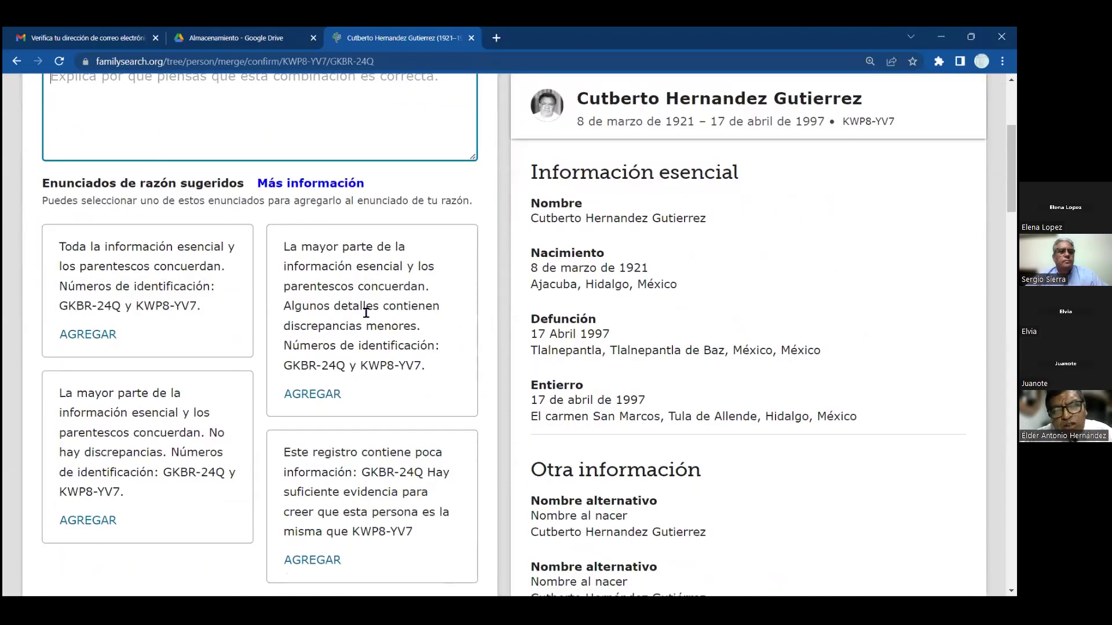
{"action": "scroll", "coordinate": [366, 313], "scroll_direction": "down", "scroll_amount": 4}
{"action": "scroll", "coordinate": [274, 361], "scroll_direction": "up", "scroll_amount": 2}
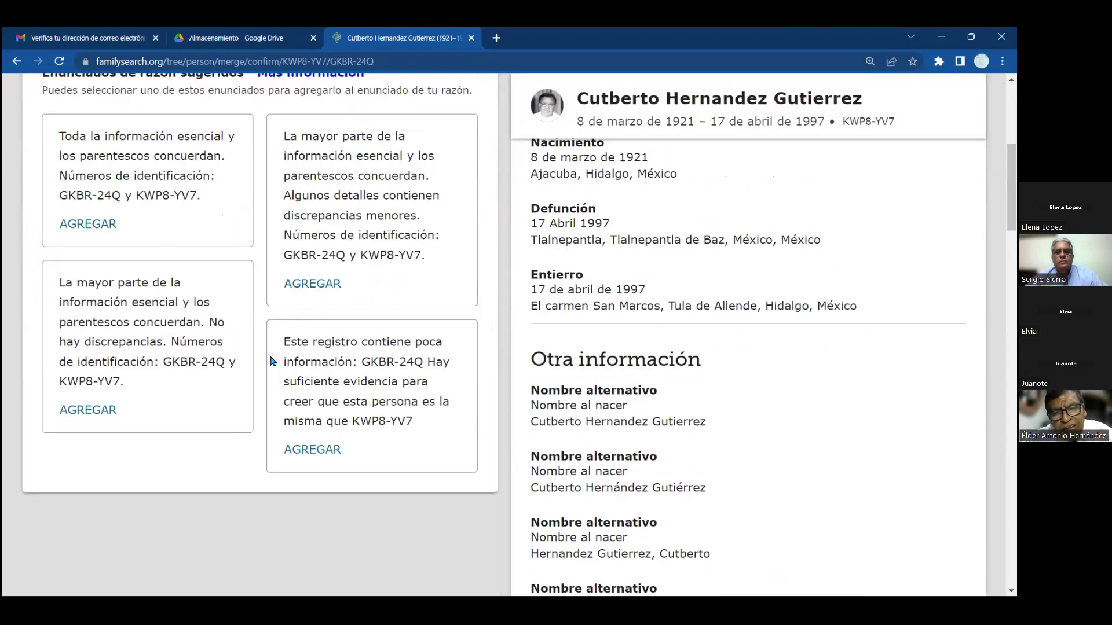
{"action": "scroll", "coordinate": [272, 361], "scroll_direction": "up", "scroll_amount": 4}
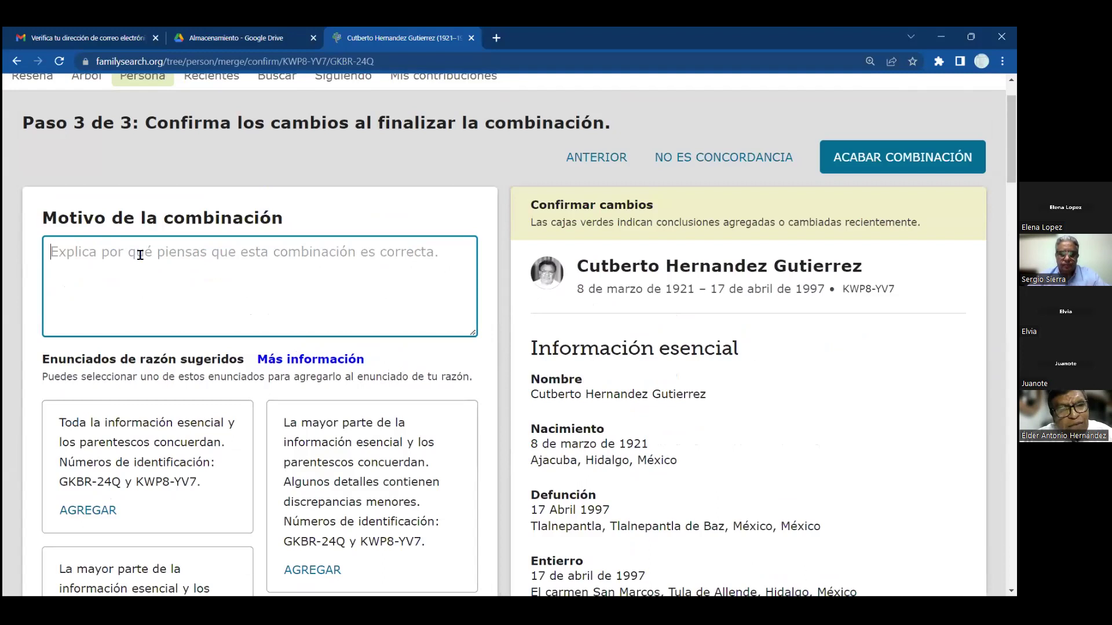
{"action": "scroll", "coordinate": [148, 264], "scroll_direction": "down", "scroll_amount": 2}
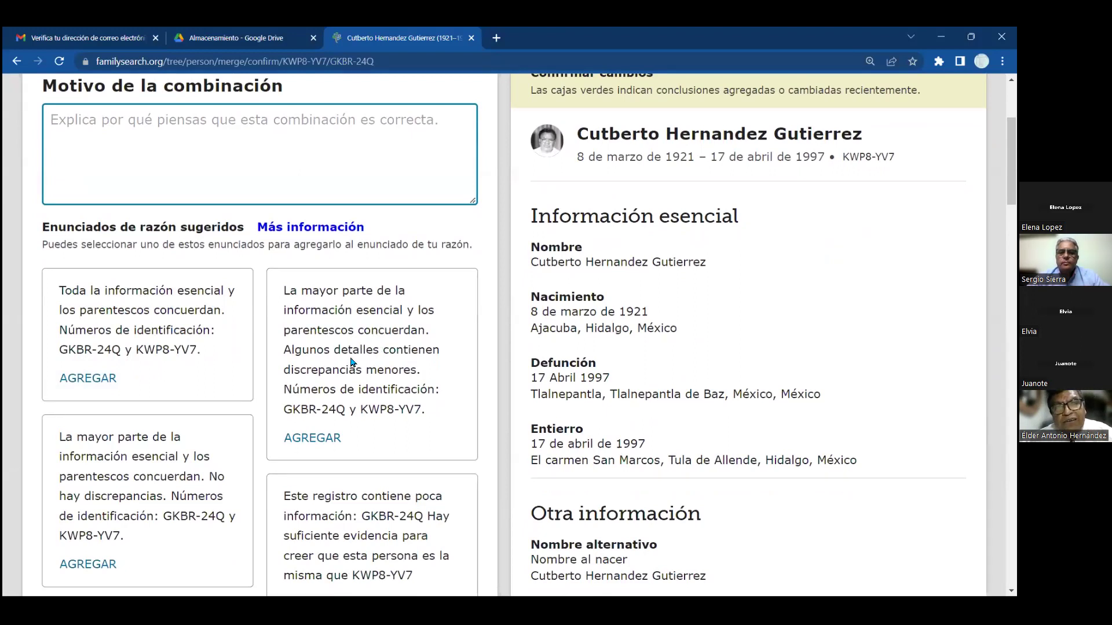
- Add the suggested reason that all essential information matches, then finish and confirm the merge
{"action": "left_click", "coordinate": [91, 379]}
{"action": "scroll", "coordinate": [325, 365], "scroll_direction": "up", "scroll_amount": 2}
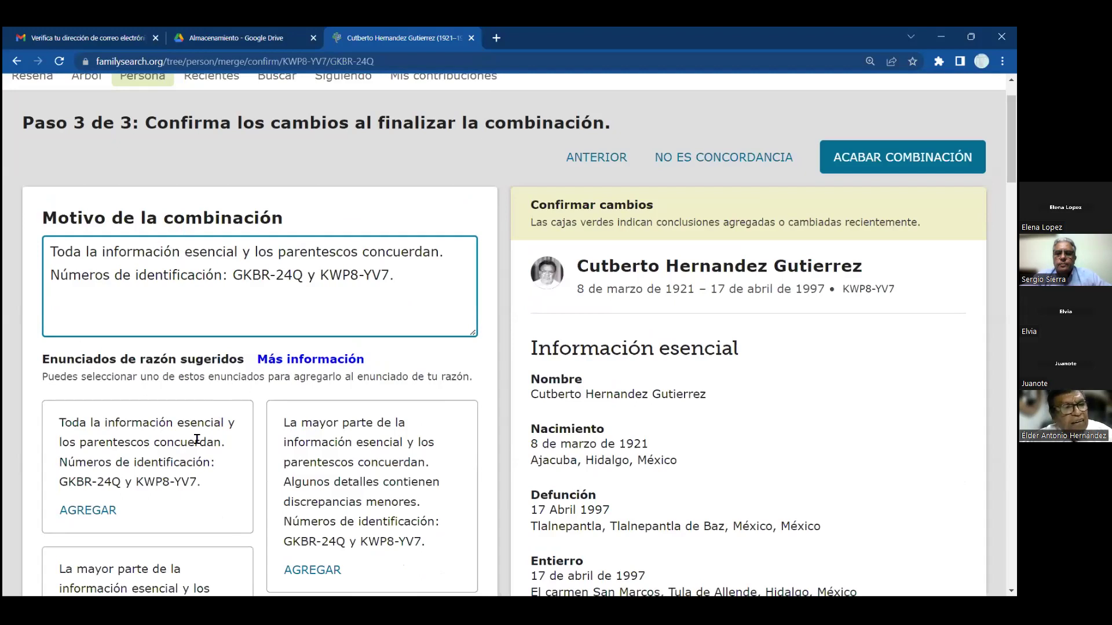
{"action": "scroll", "coordinate": [811, 266], "scroll_direction": "up", "scroll_amount": 1}
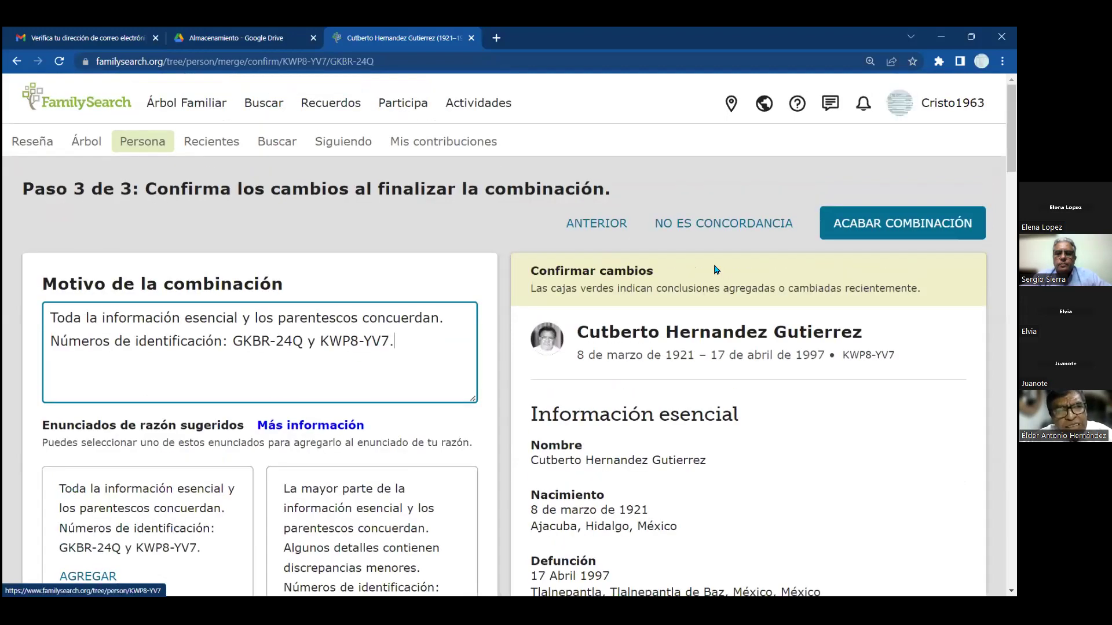
{"action": "left_click", "coordinate": [904, 236]}
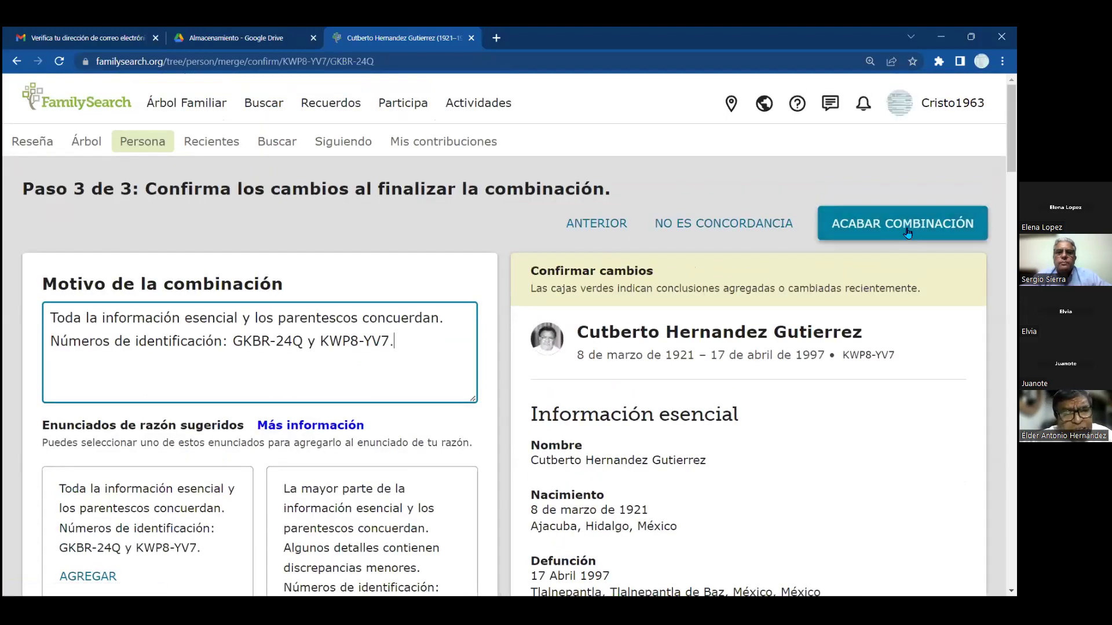
{"action": "left_click", "coordinate": [907, 233]}
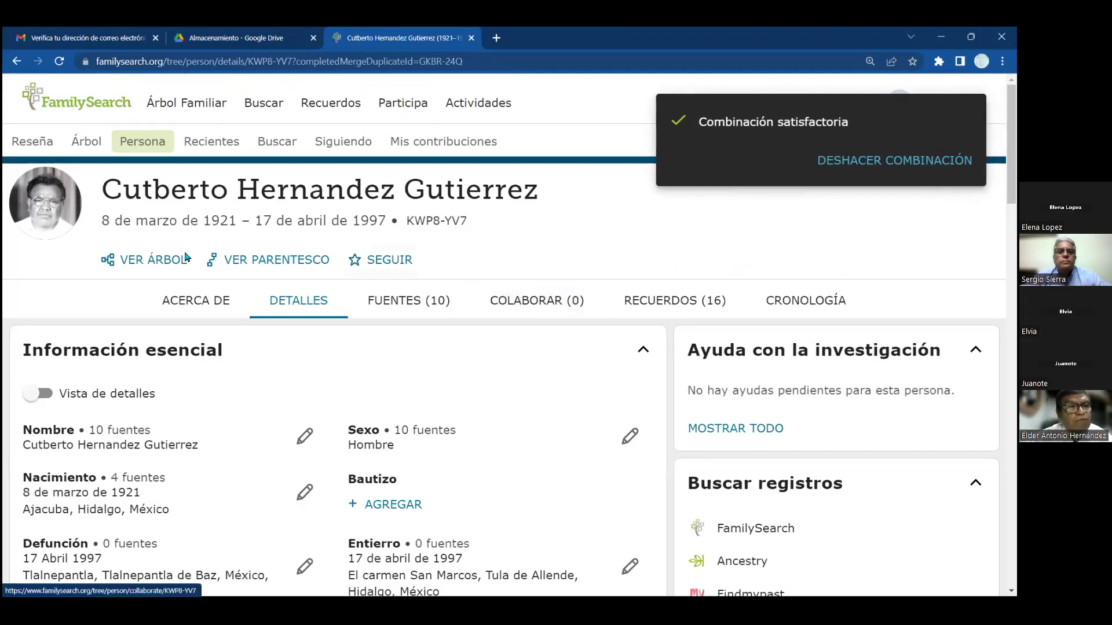
- Open the family tree view (VER ÁRBOL) for the merged person
{"action": "left_click", "coordinate": [137, 265]}
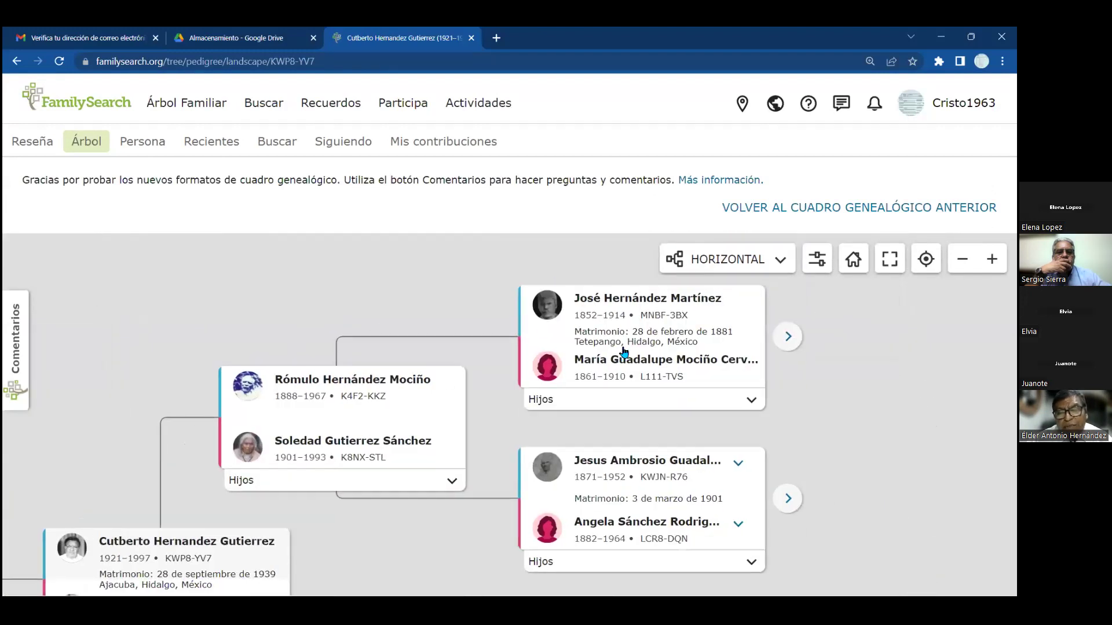
- Expand one more generation of ancestors on that line and look over the tree
{"action": "left_click", "coordinate": [788, 338]}
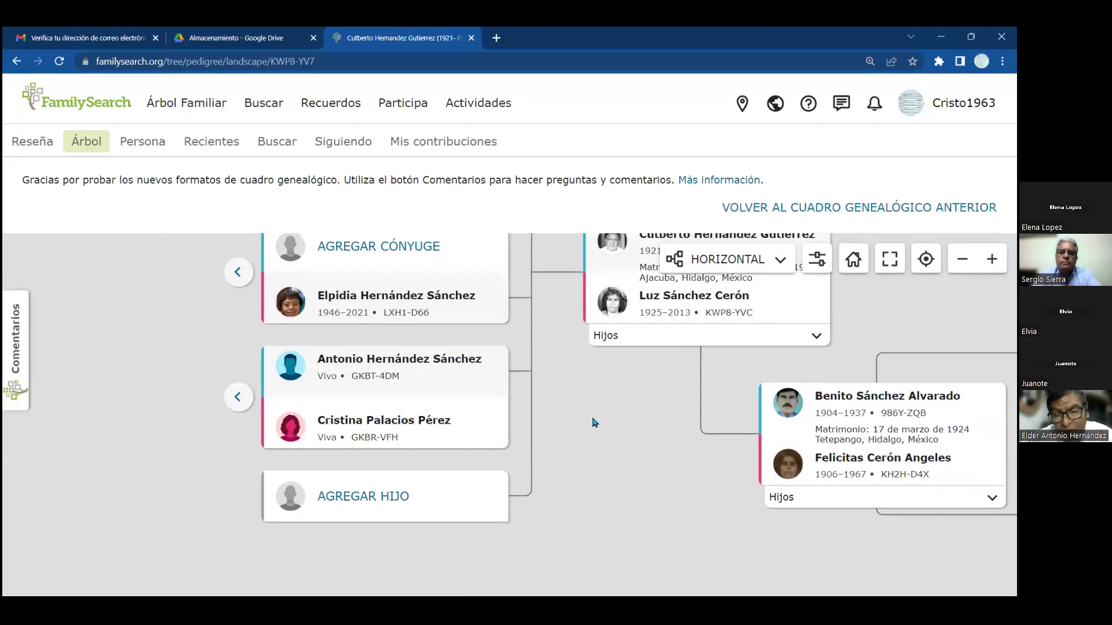
{"action": "scroll", "coordinate": [593, 423], "scroll_direction": "down", "scroll_amount": 2}
{"action": "scroll", "coordinate": [593, 422], "scroll_direction": "up", "scroll_amount": 2}
{"action": "scroll", "coordinate": [593, 423], "scroll_direction": "up", "scroll_amount": 1}
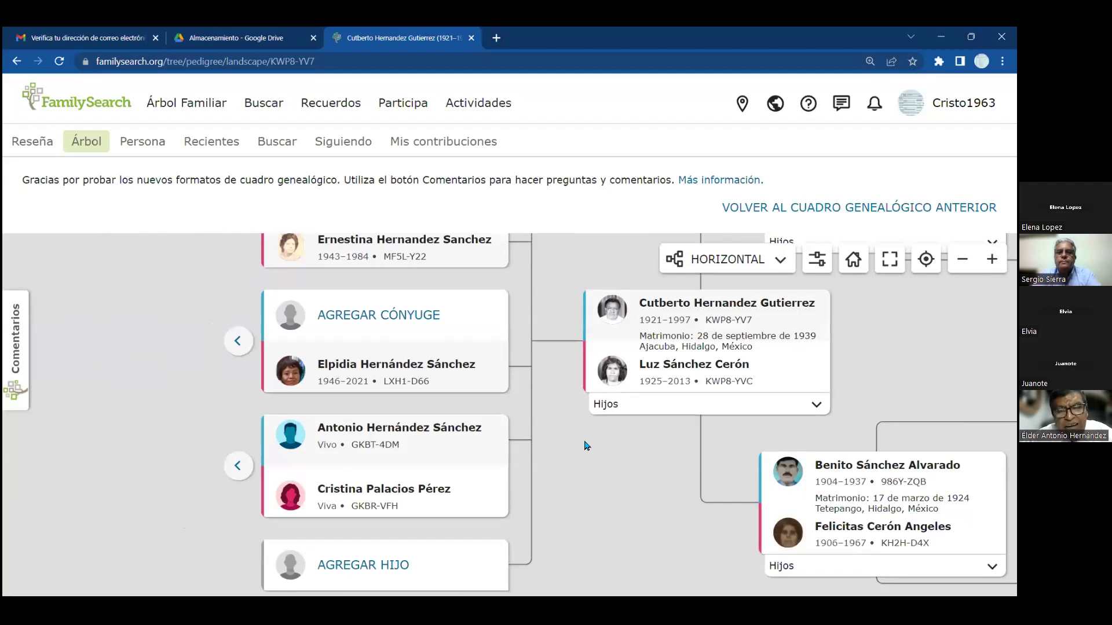
{"action": "scroll", "coordinate": [586, 446], "scroll_direction": "up", "scroll_amount": 1}
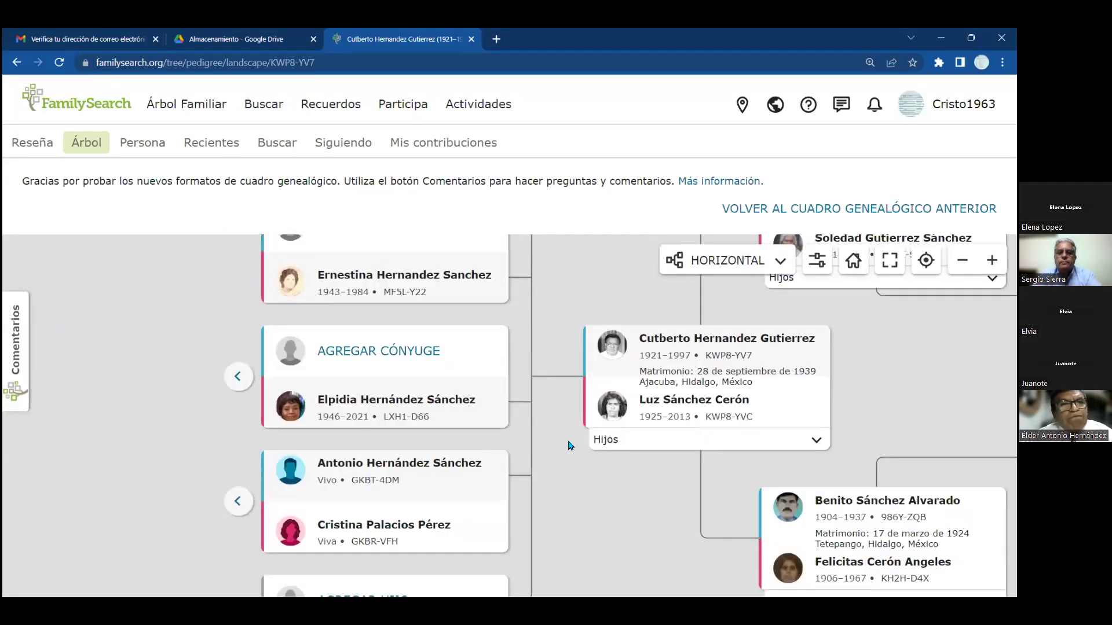
{"action": "scroll", "coordinate": [554, 430], "scroll_direction": "up", "scroll_amount": 4}
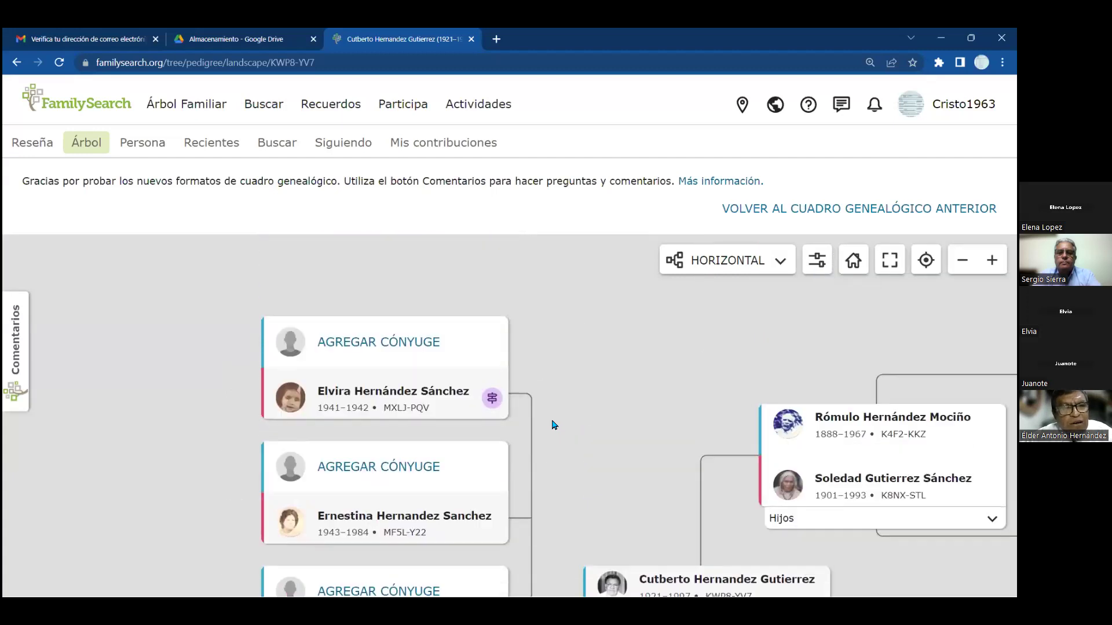
{"action": "scroll", "coordinate": [556, 425], "scroll_direction": "down", "scroll_amount": 3}
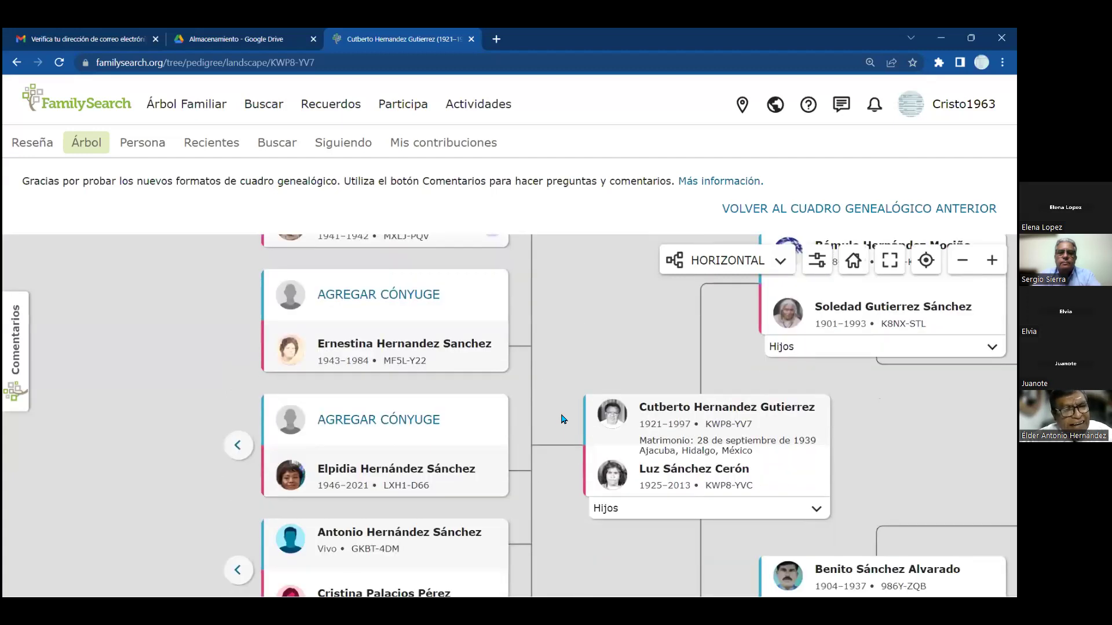
{"action": "scroll", "coordinate": [569, 370], "scroll_direction": "down", "scroll_amount": 1}
{"action": "scroll", "coordinate": [554, 454], "scroll_direction": "down", "scroll_amount": 2}
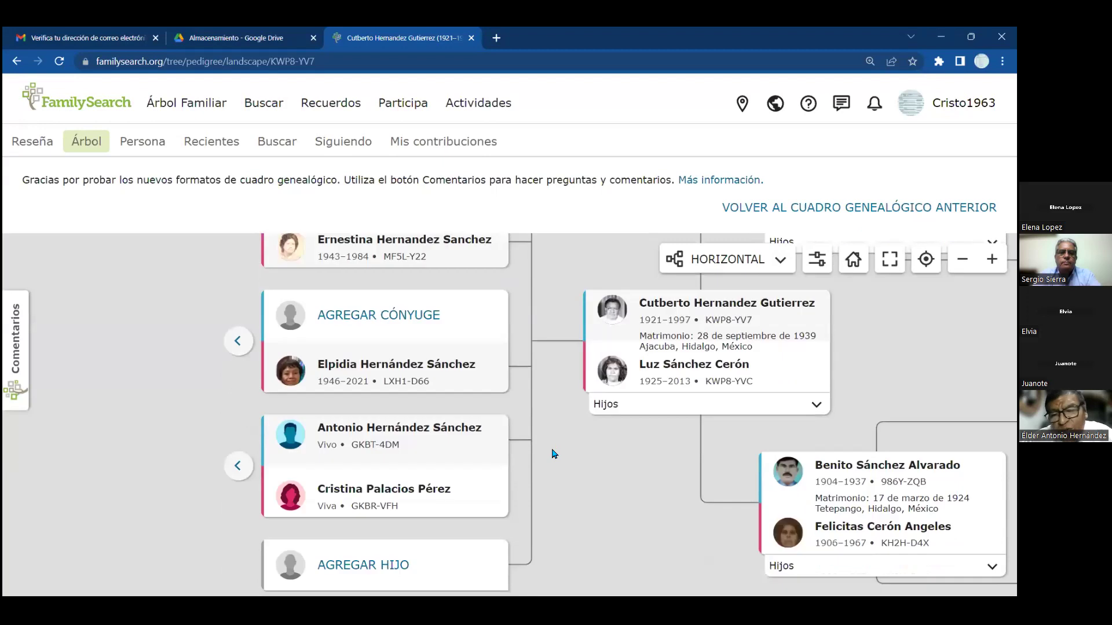
- Show the son and his wife's children and open the living grandson's quick details
{"action": "scroll", "coordinate": [554, 454], "scroll_direction": "up", "scroll_amount": 2}
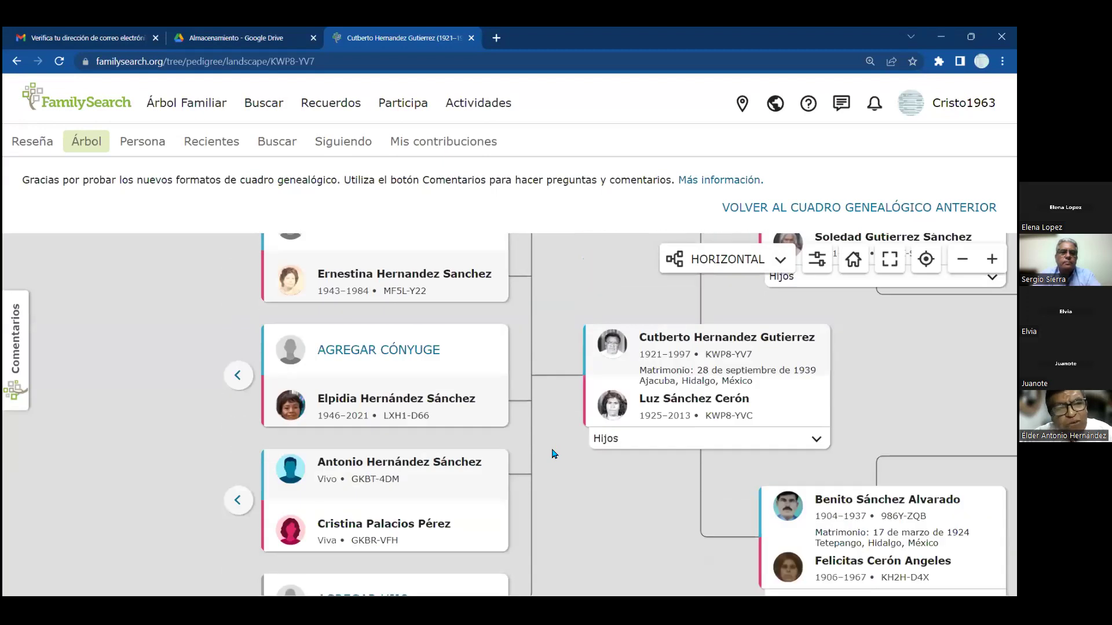
{"action": "scroll", "coordinate": [554, 454], "scroll_direction": "up", "scroll_amount": 3}
{"action": "scroll", "coordinate": [555, 453], "scroll_direction": "down", "scroll_amount": 1}
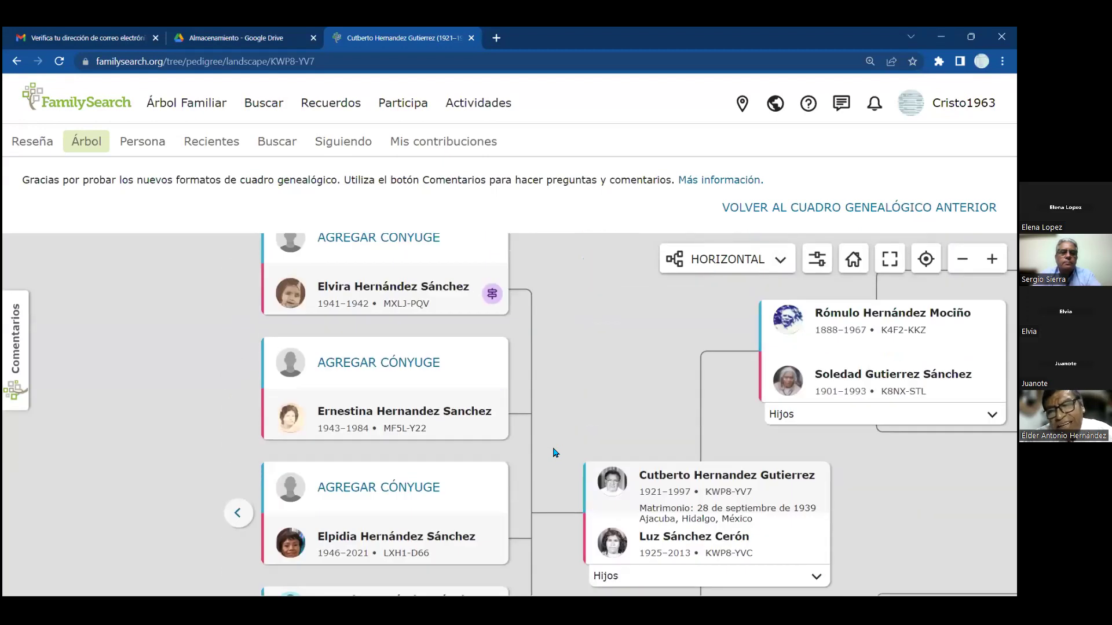
{"action": "scroll", "coordinate": [555, 454], "scroll_direction": "down", "scroll_amount": 4}
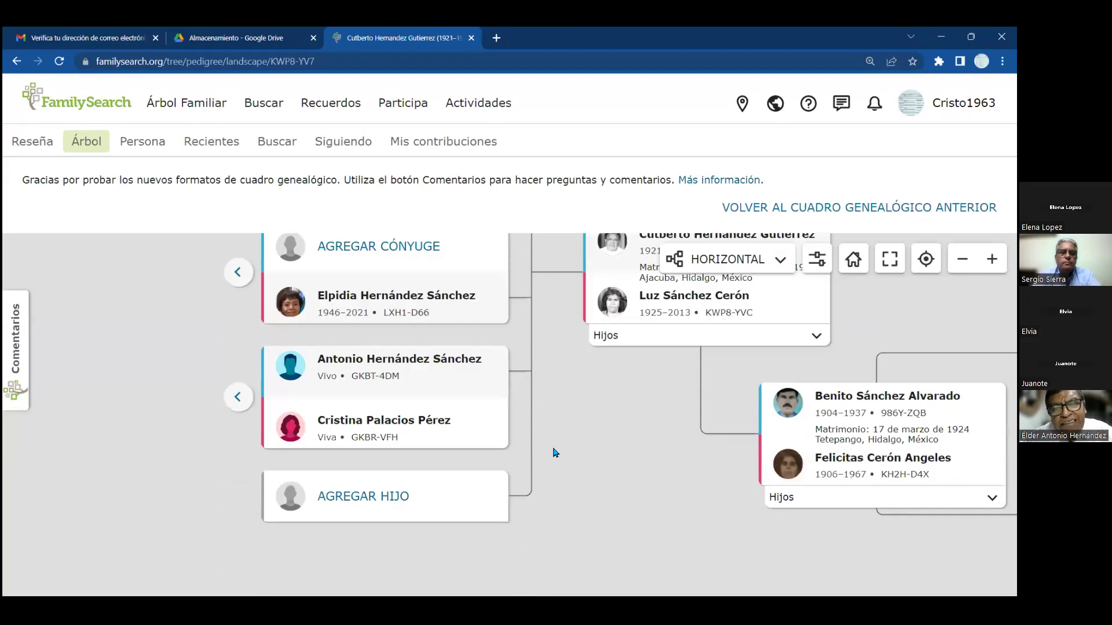
{"action": "scroll", "coordinate": [555, 452], "scroll_direction": "up", "scroll_amount": 1}
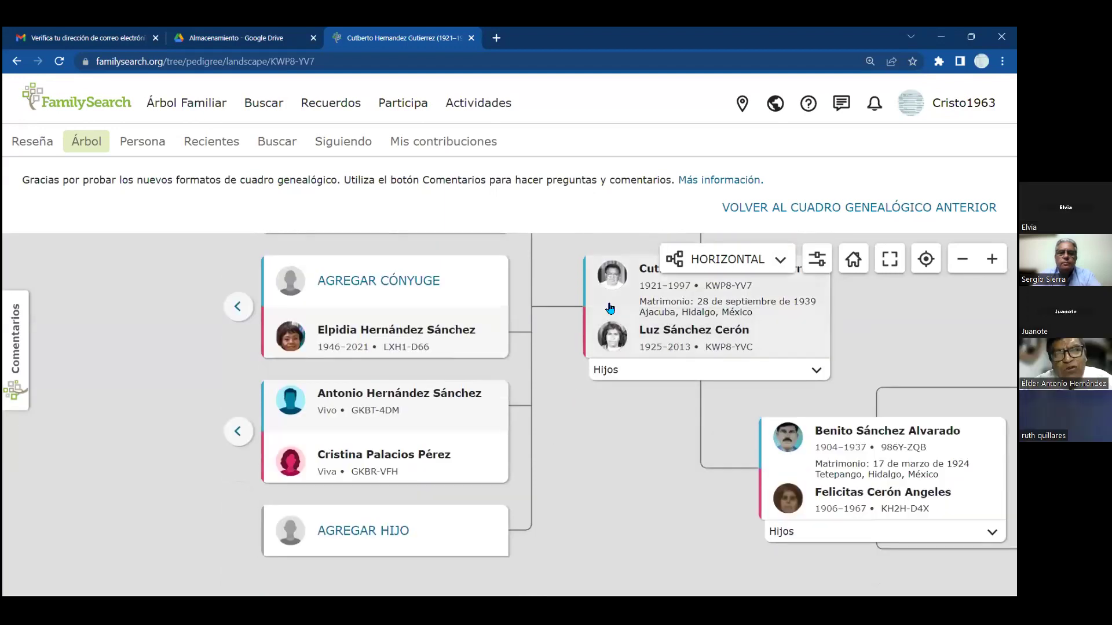
{"action": "scroll", "coordinate": [614, 324], "scroll_direction": "up", "scroll_amount": 1}
{"action": "scroll", "coordinate": [492, 356], "scroll_direction": "up", "scroll_amount": 1}
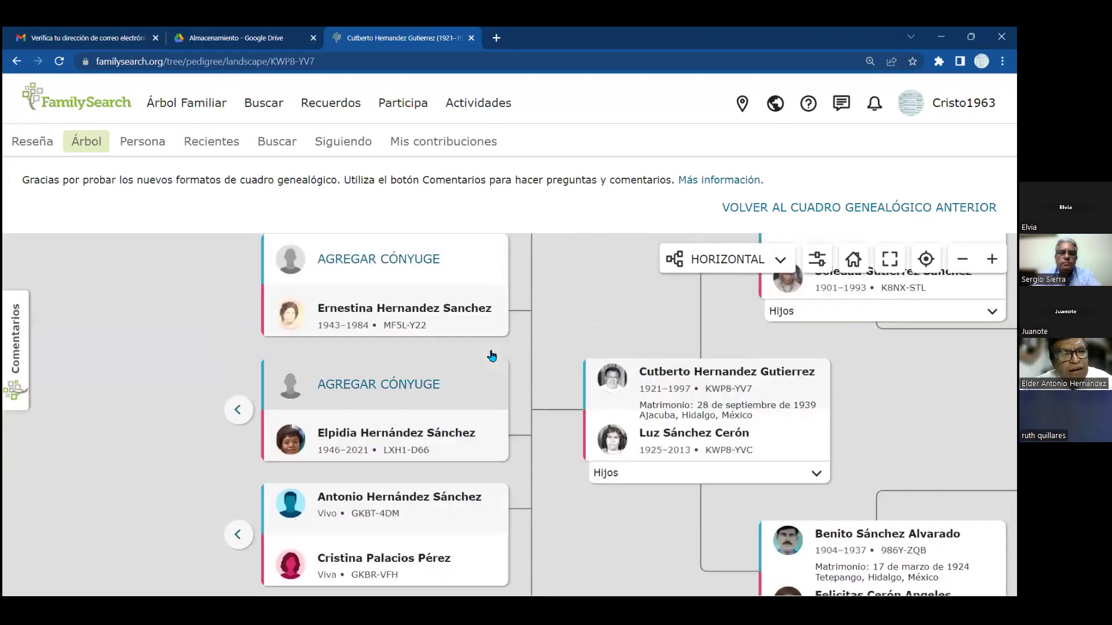
{"action": "scroll", "coordinate": [492, 356], "scroll_direction": "up", "scroll_amount": 5}
{"action": "scroll", "coordinate": [551, 375], "scroll_direction": "down", "scroll_amount": 5}
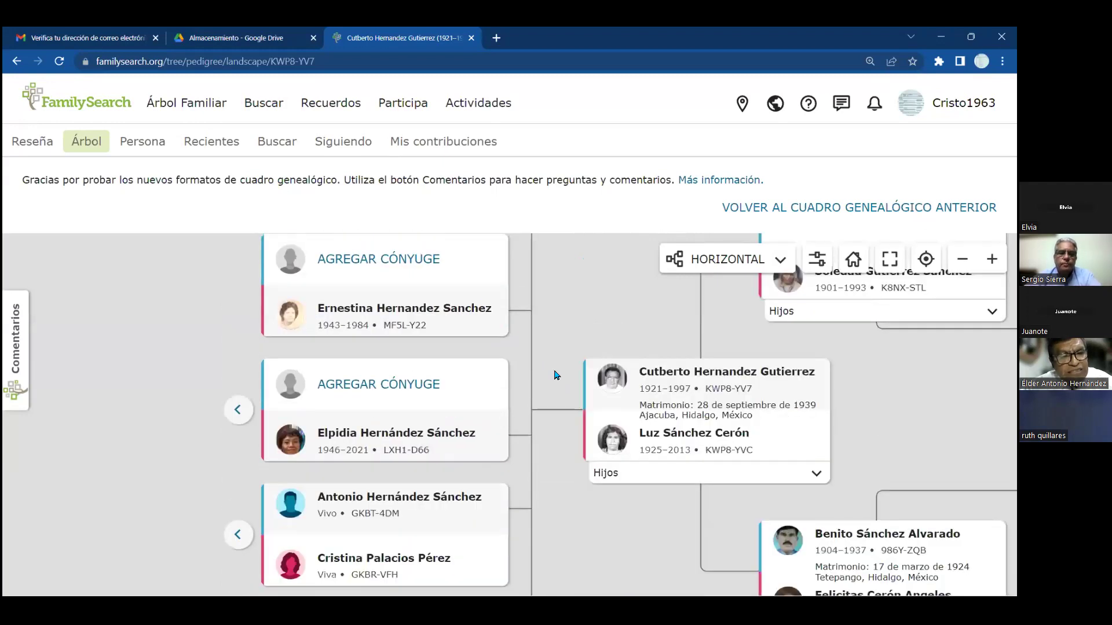
{"action": "scroll", "coordinate": [555, 375], "scroll_direction": "down", "scroll_amount": 2}
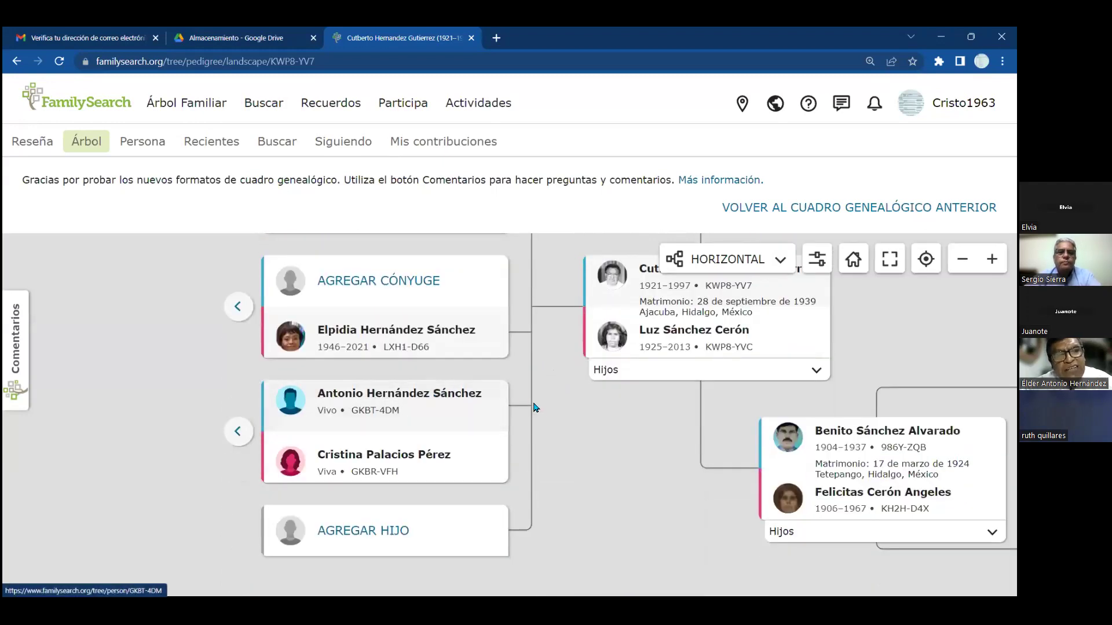
{"action": "scroll", "coordinate": [534, 408], "scroll_direction": "down", "scroll_amount": 1}
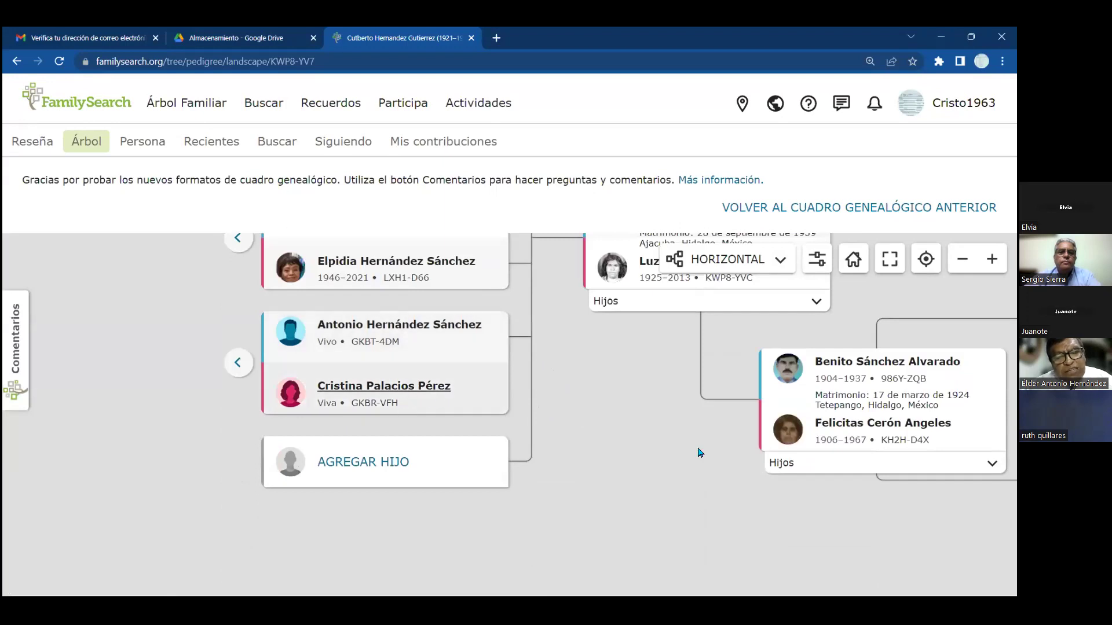
{"action": "left_click", "coordinate": [239, 365]}
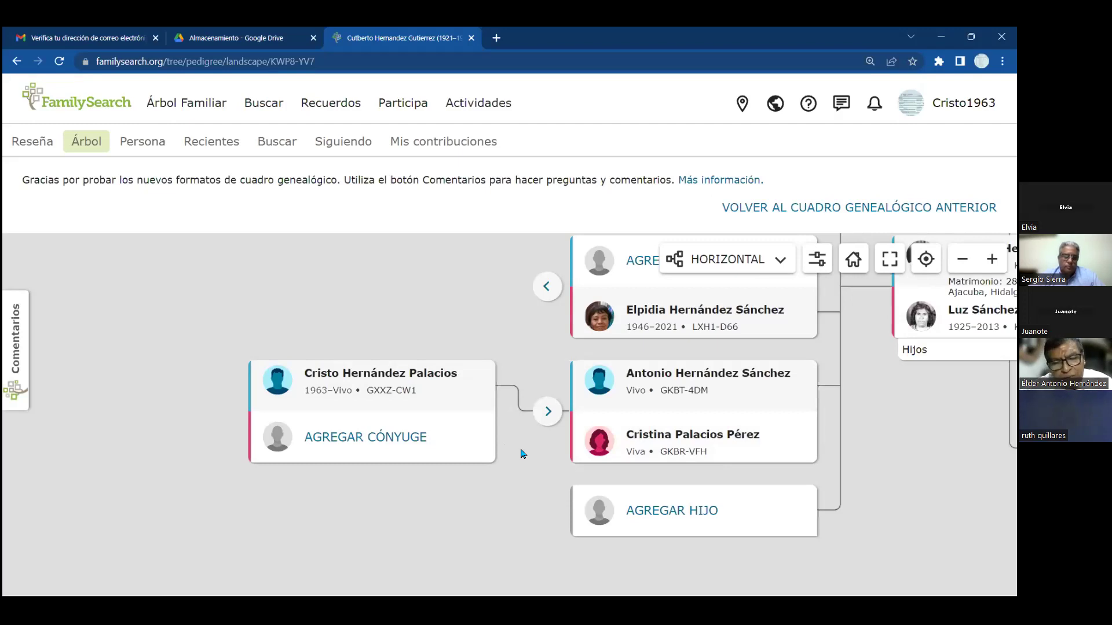
{"action": "left_click", "coordinate": [422, 377]}
{"action": "left_click", "coordinate": [863, 354]}
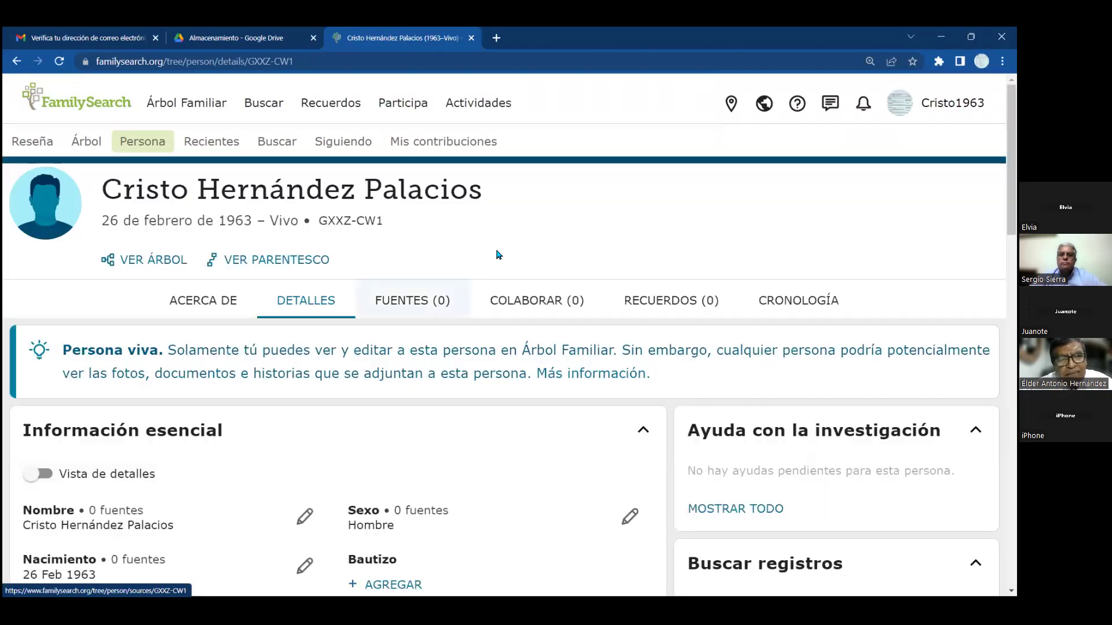
{"action": "scroll", "coordinate": [497, 253], "scroll_direction": "down", "scroll_amount": 4}
{"action": "scroll", "coordinate": [498, 255], "scroll_direction": "down", "scroll_amount": 8}
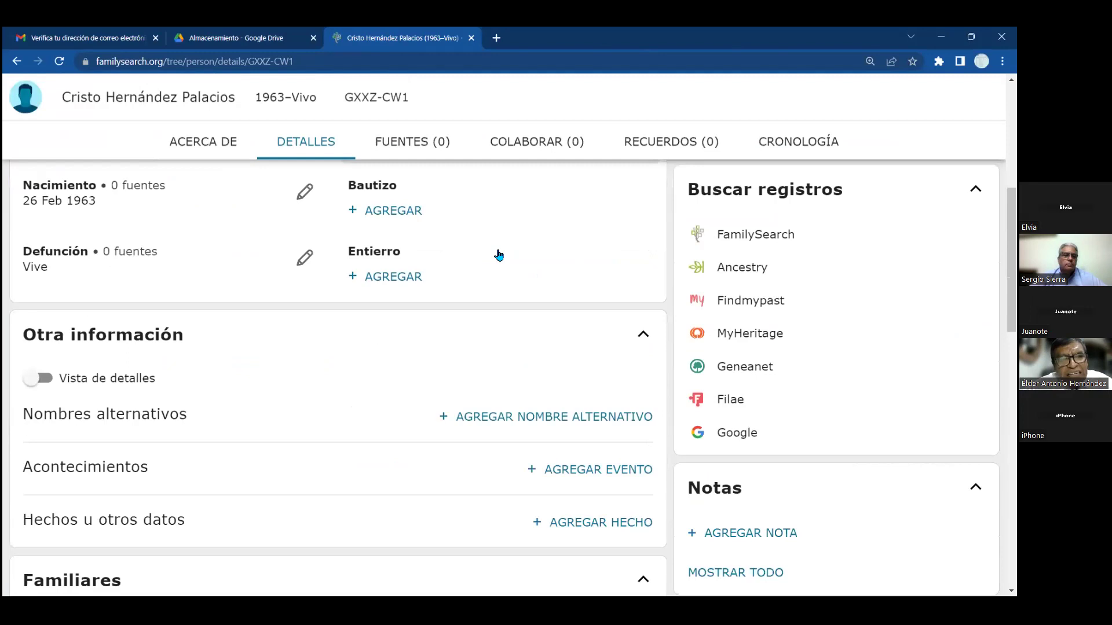
{"action": "scroll", "coordinate": [498, 255], "scroll_direction": "down", "scroll_amount": 3}
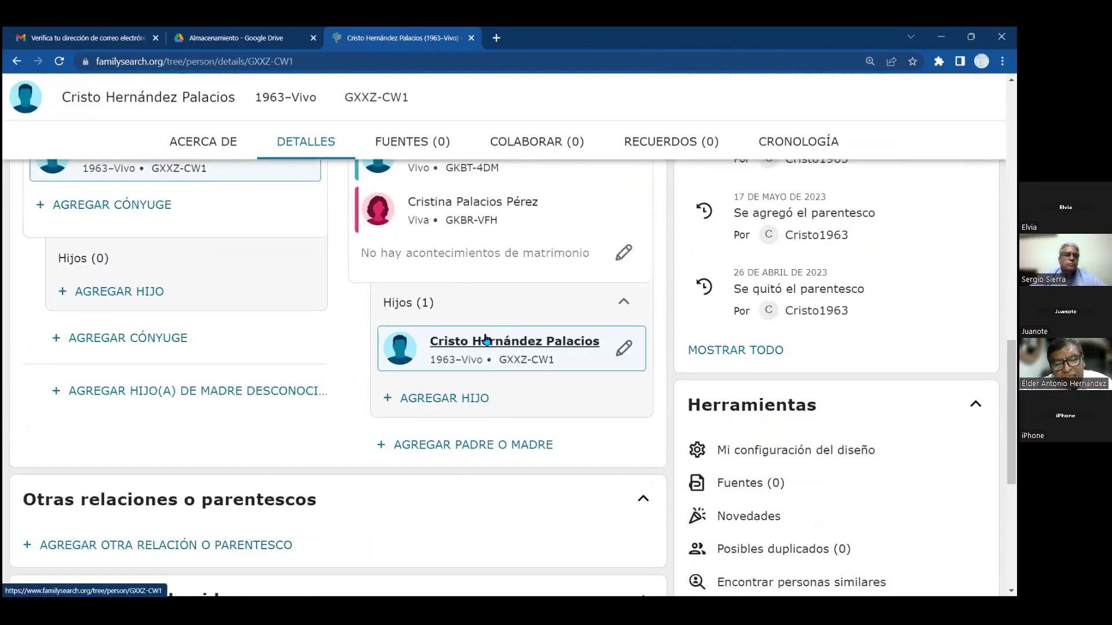
{"action": "scroll", "coordinate": [469, 307], "scroll_direction": "up", "scroll_amount": 2}
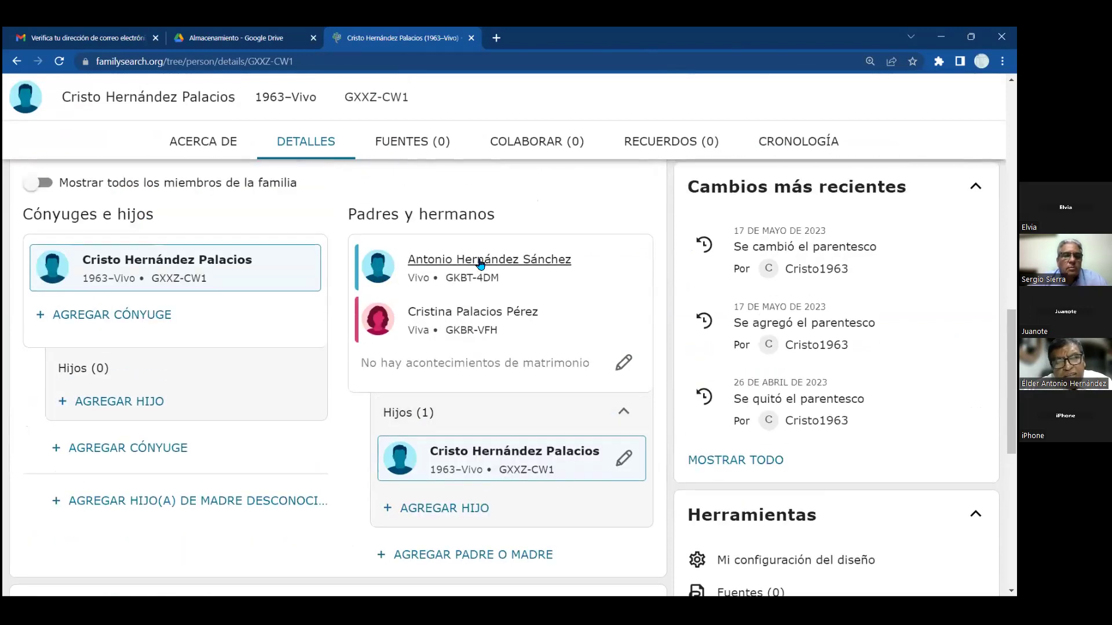
{"action": "scroll", "coordinate": [503, 336], "scroll_direction": "down", "scroll_amount": 1}
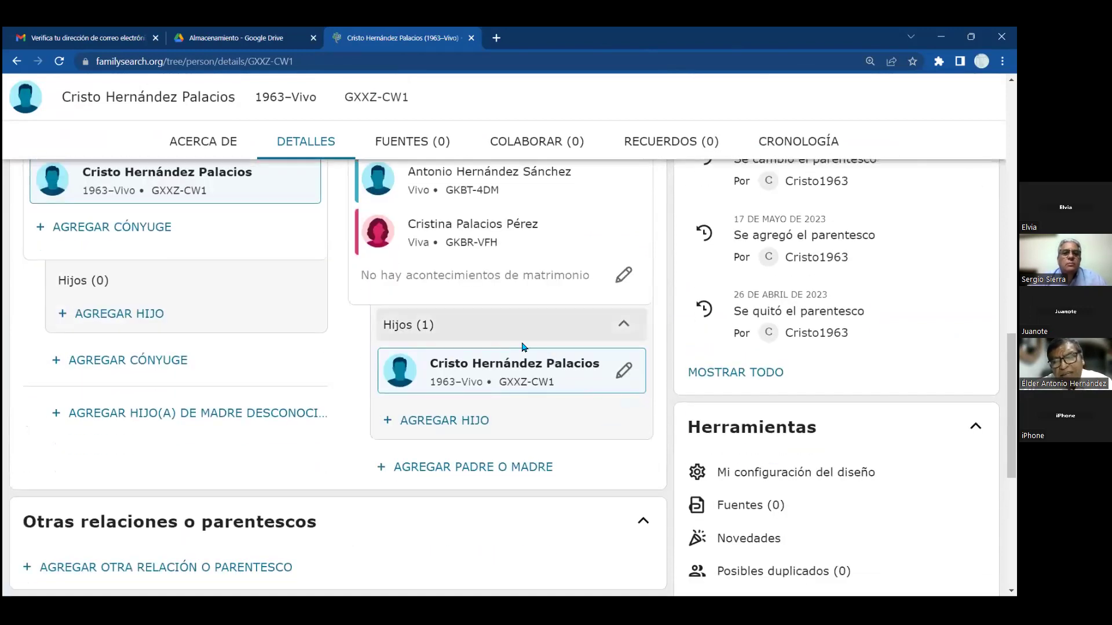
- Open the parent-child relationship details for the child born 1963
{"action": "left_click", "coordinate": [632, 375]}
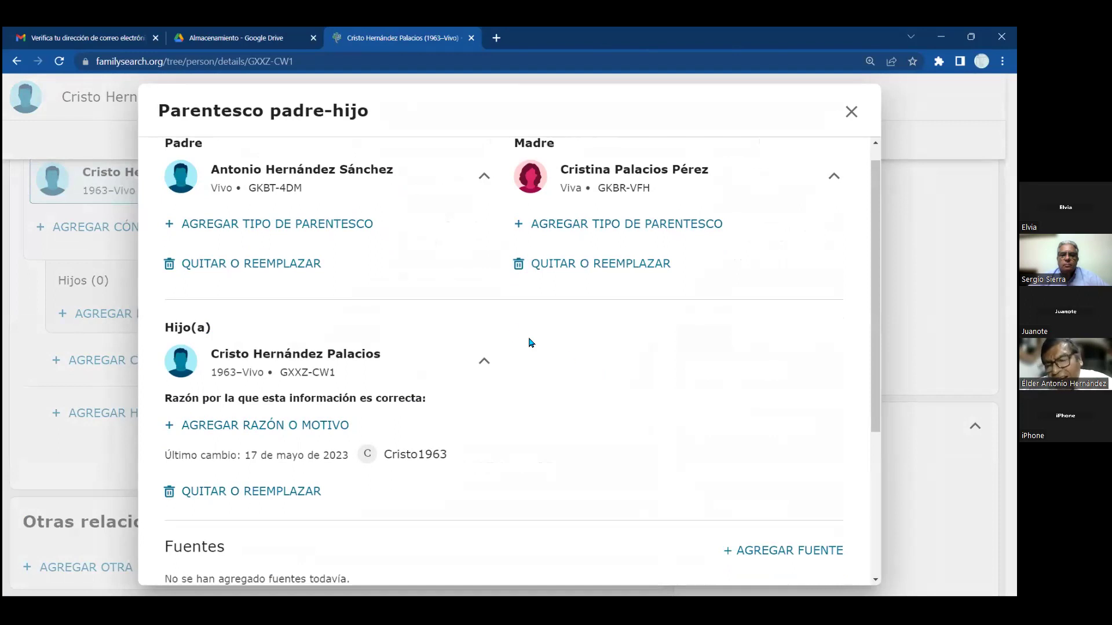
{"action": "scroll", "coordinate": [504, 328], "scroll_direction": "down", "scroll_amount": 1}
{"action": "scroll", "coordinate": [504, 326], "scroll_direction": "down", "scroll_amount": 2}
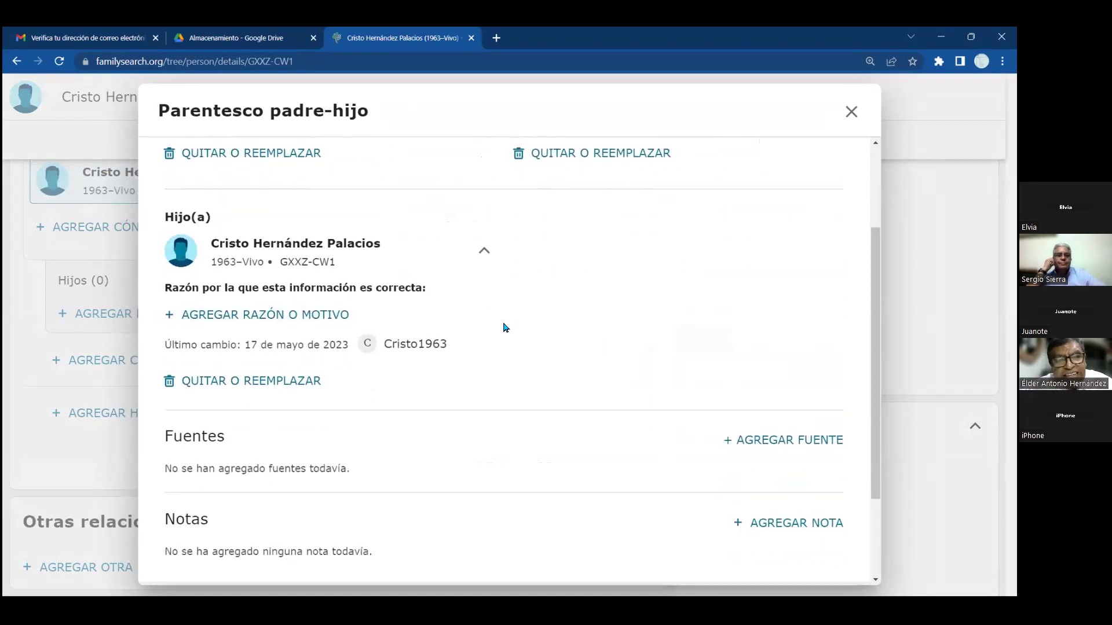
- Choose QUITAR O REEMPLAZAR, confirm the review checkbox, and remove the child from his parents
{"action": "left_click", "coordinate": [258, 364]}
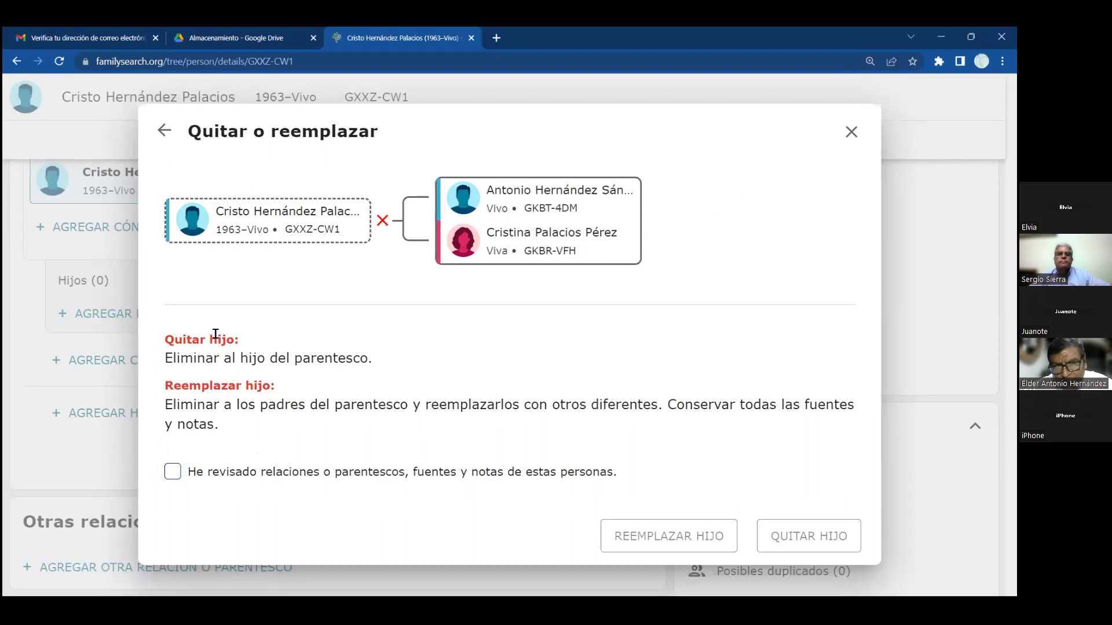
{"action": "left_click", "coordinate": [172, 472]}
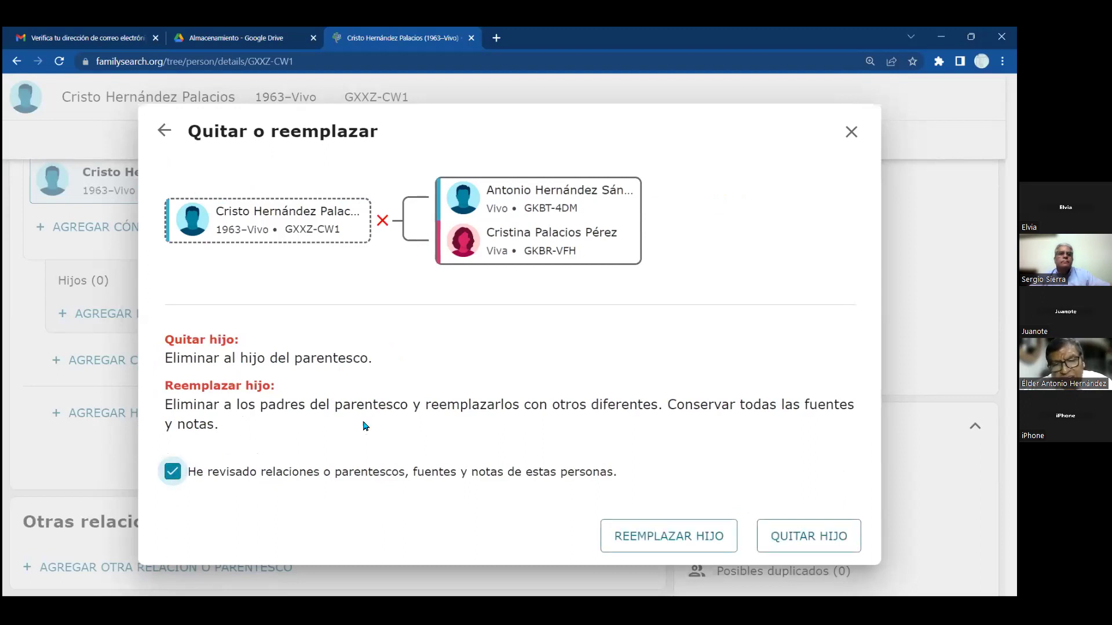
{"action": "left_click", "coordinate": [820, 530]}
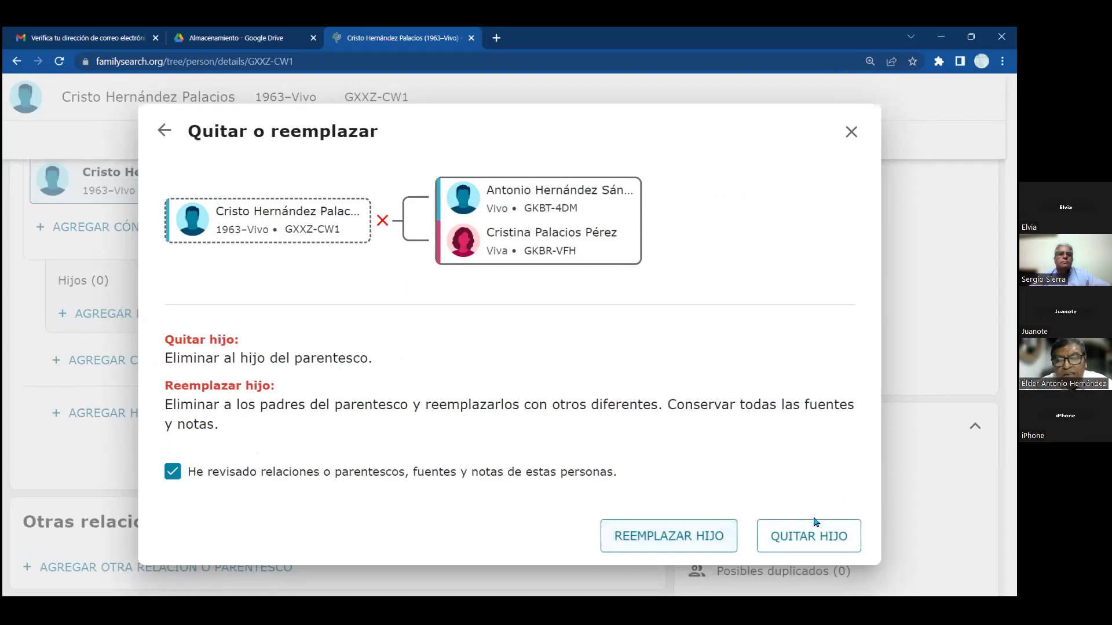
{"action": "left_click", "coordinate": [819, 534]}
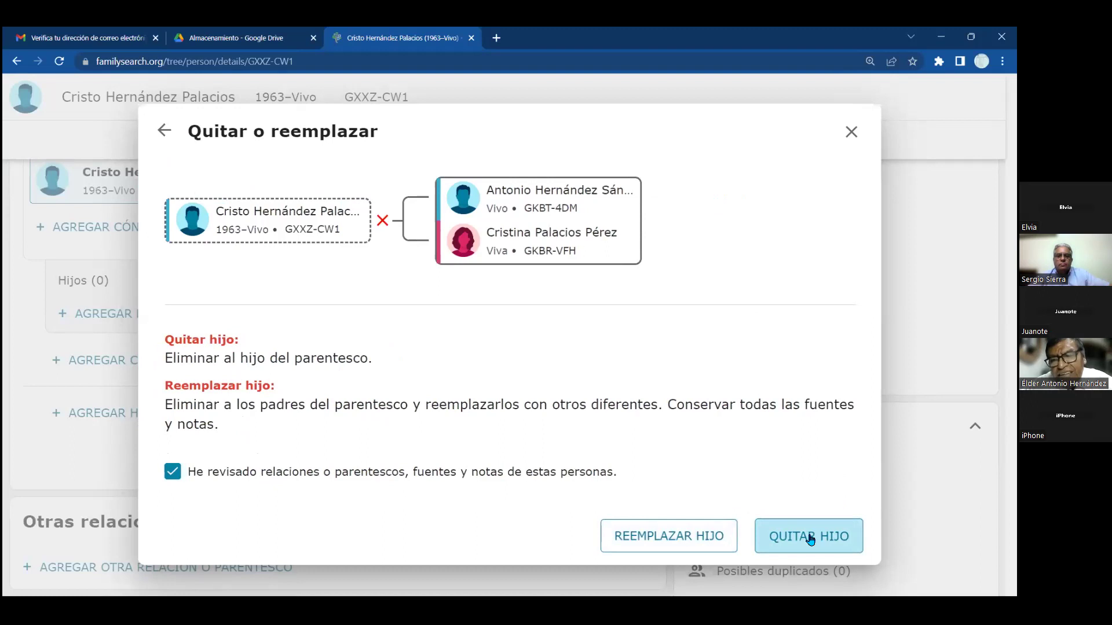
{"action": "left_click", "coordinate": [812, 537]}
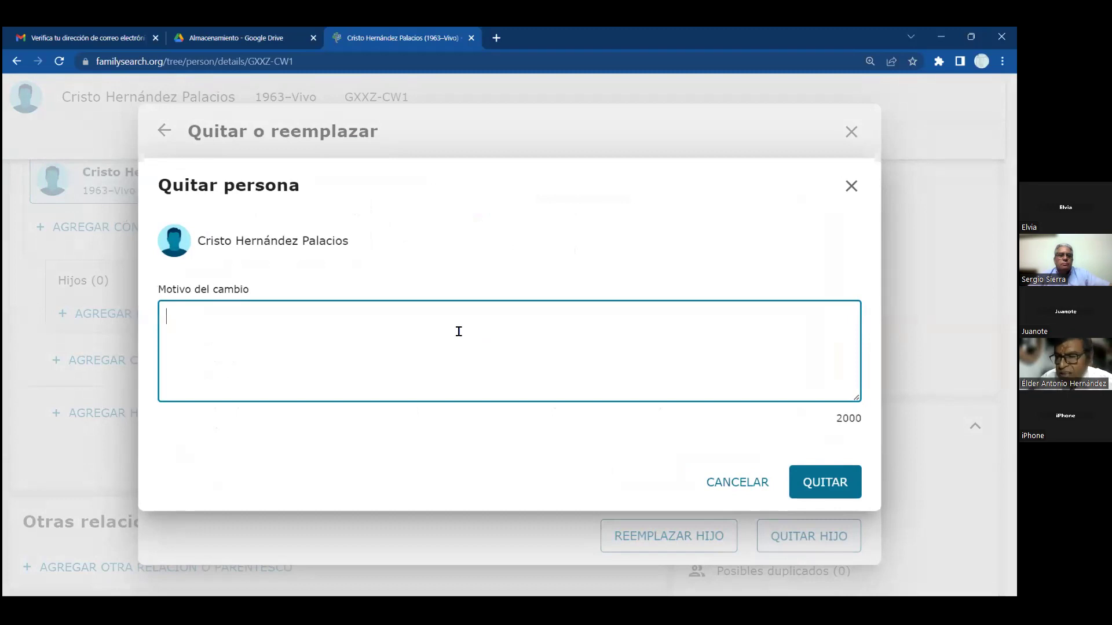
- Confirm the child's removal with the reason 'fue para fines didacticos' and return to the page top
{"action": "type", "text": "fue "}
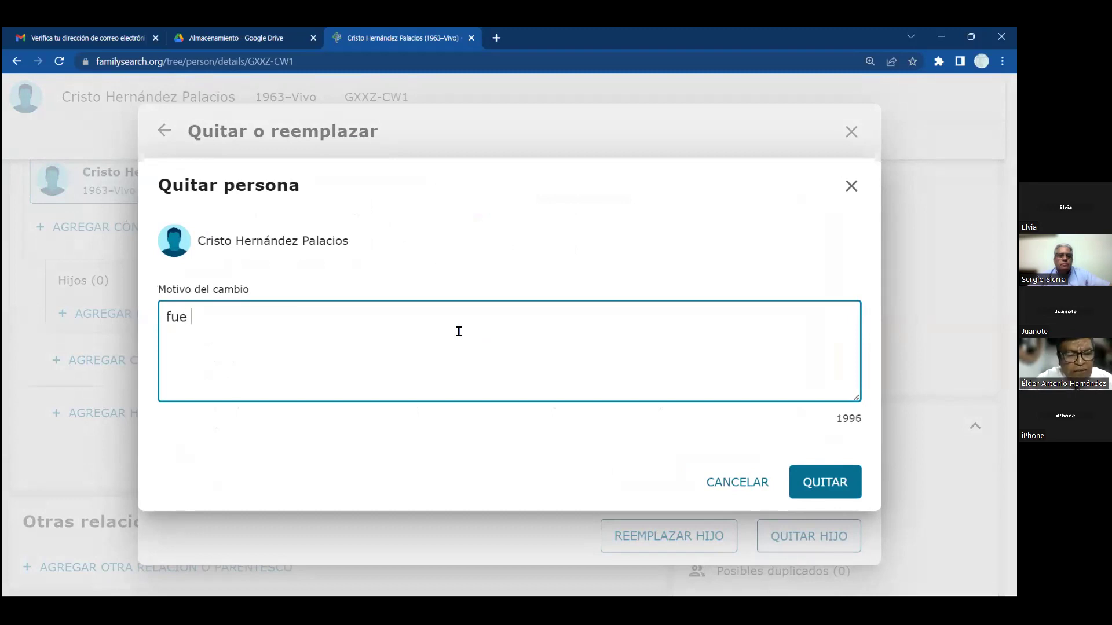
{"action": "type", "text": "para fines "}
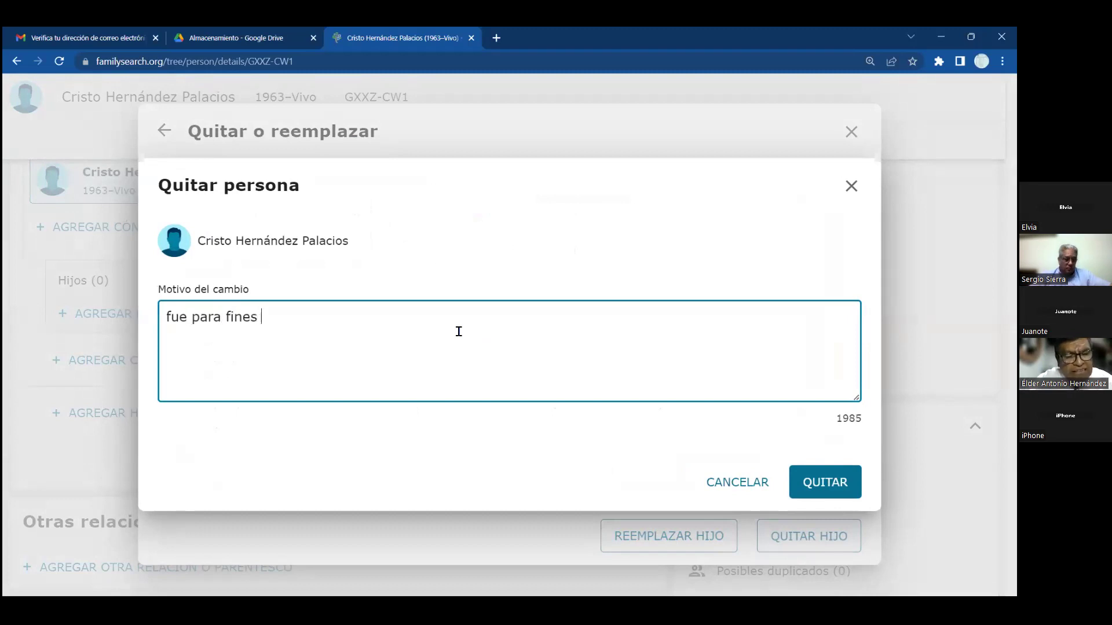
{"action": "type", "text": "didacticos"}
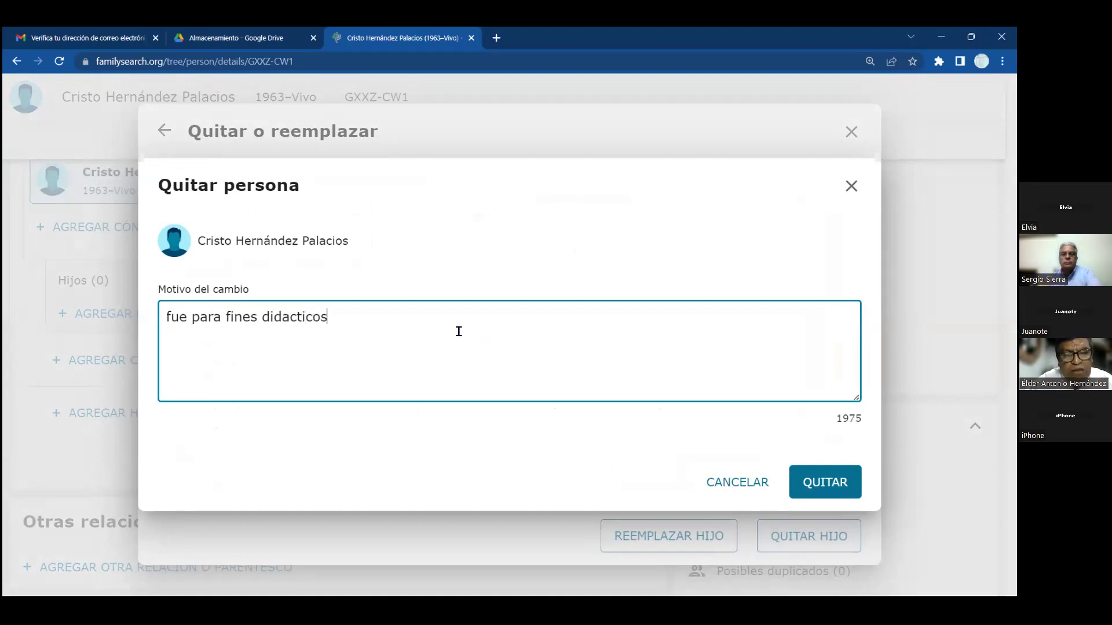
{"action": "left_click", "coordinate": [819, 482]}
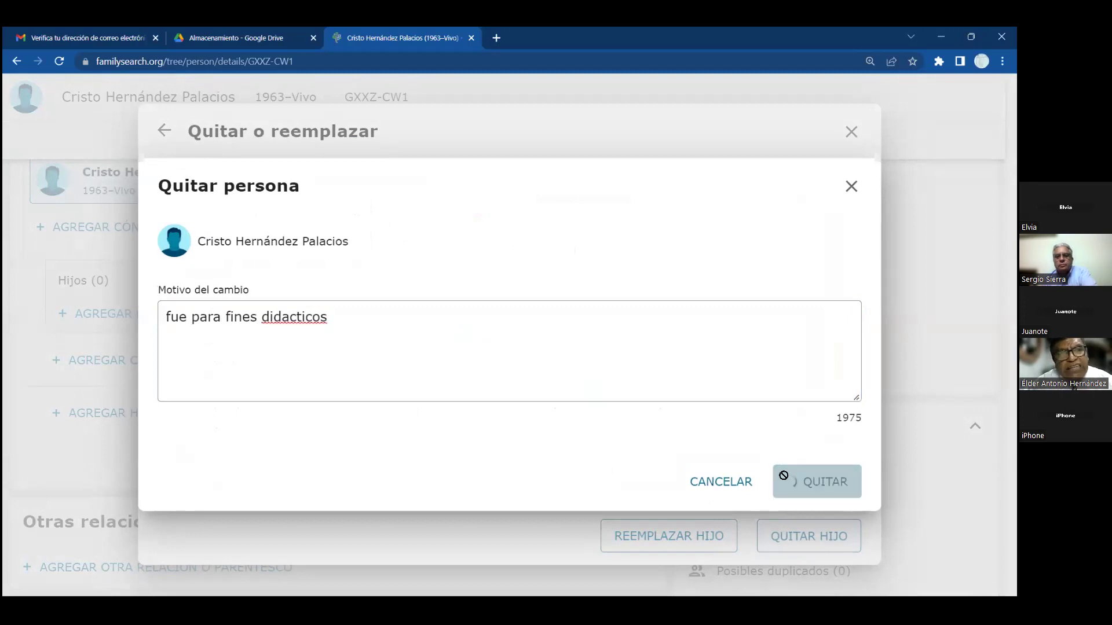
{"action": "scroll", "coordinate": [380, 389], "scroll_direction": "up", "scroll_amount": 10}
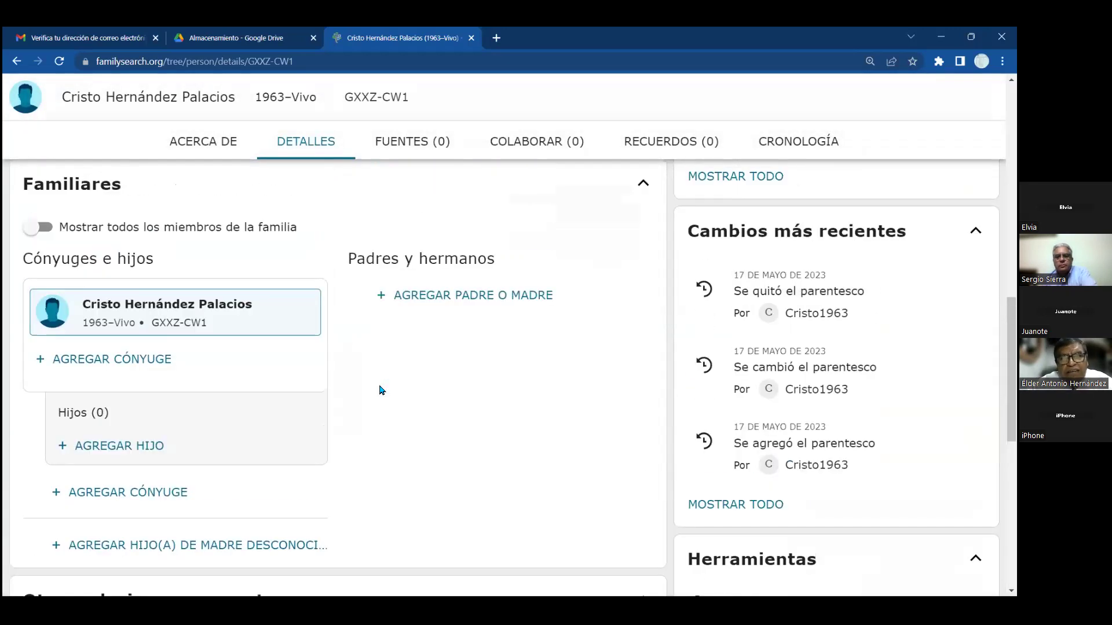
{"action": "scroll", "coordinate": [381, 389], "scroll_direction": "up", "scroll_amount": 4}
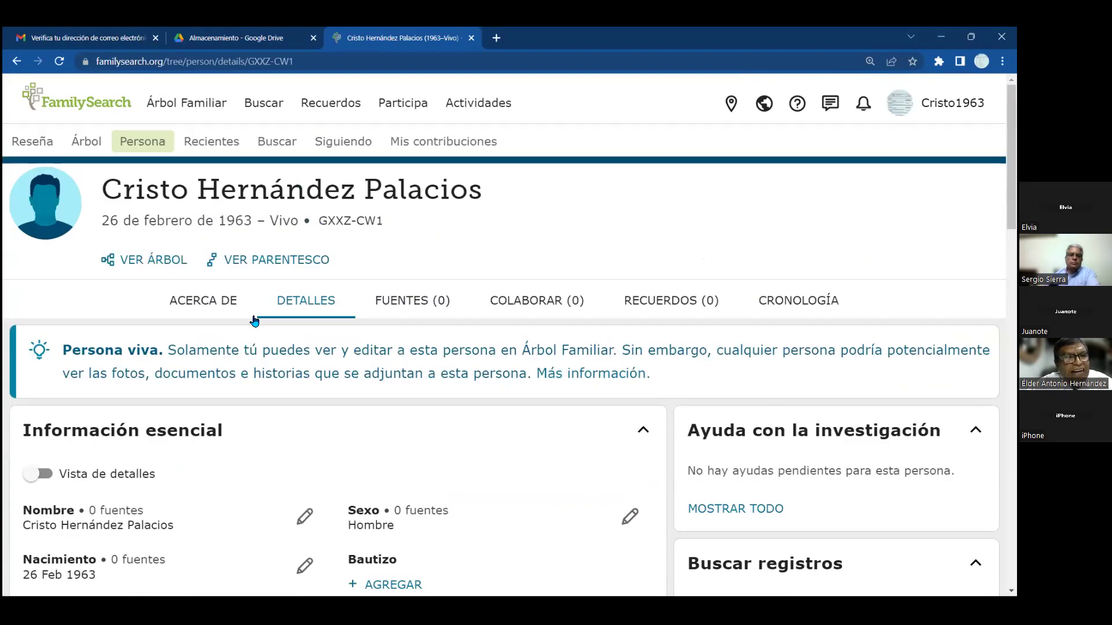
- Open the person's VER ÁRBOL pedigree chart to see the empty father and mother slots
{"action": "left_click", "coordinate": [154, 266]}
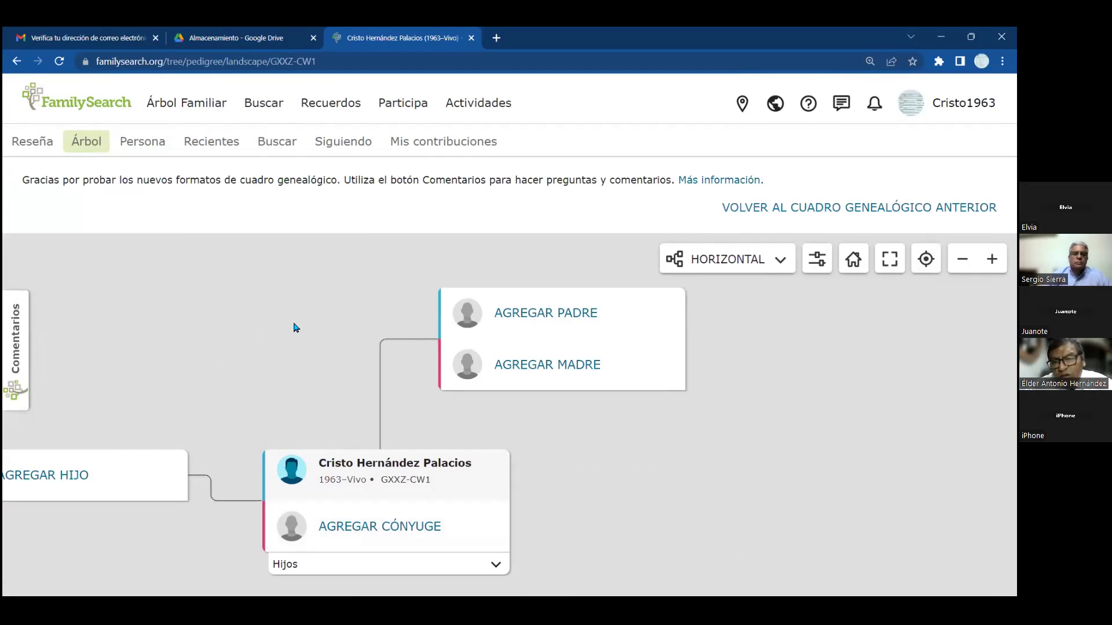
{"action": "scroll", "coordinate": [360, 322], "scroll_direction": "down", "scroll_amount": 3}
{"action": "scroll", "coordinate": [360, 323], "scroll_direction": "up", "scroll_amount": 2}
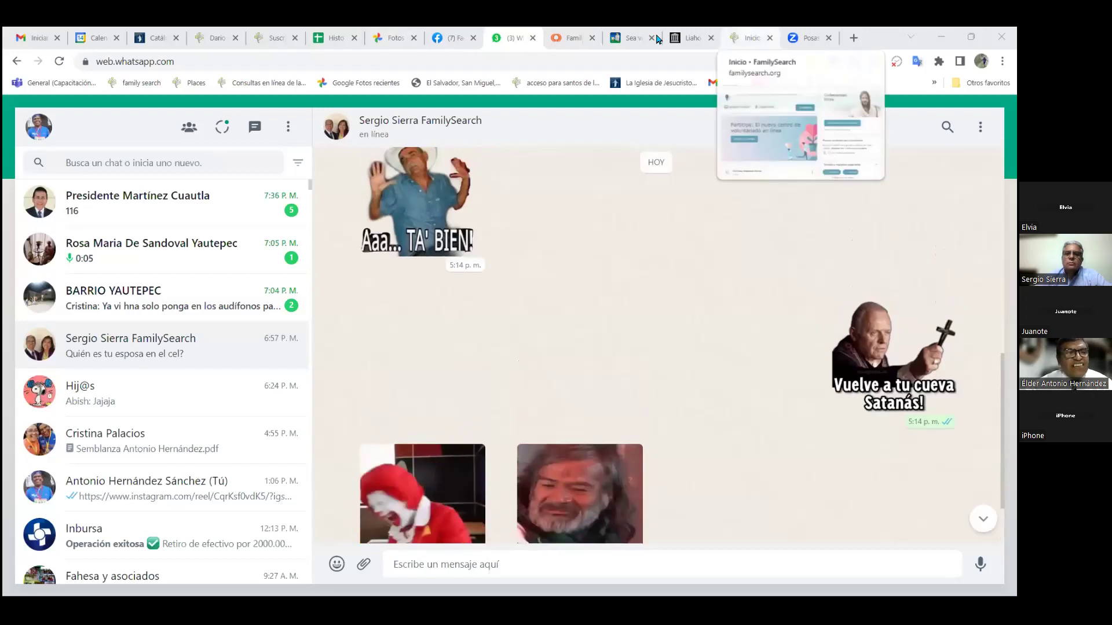
- Switch from WhatsApp Web to the FamilySearch Inicio tab and view the top of the home page
{"action": "left_click", "coordinate": [775, 36]}
{"action": "scroll", "coordinate": [481, 492], "scroll_direction": "up", "scroll_amount": 2}
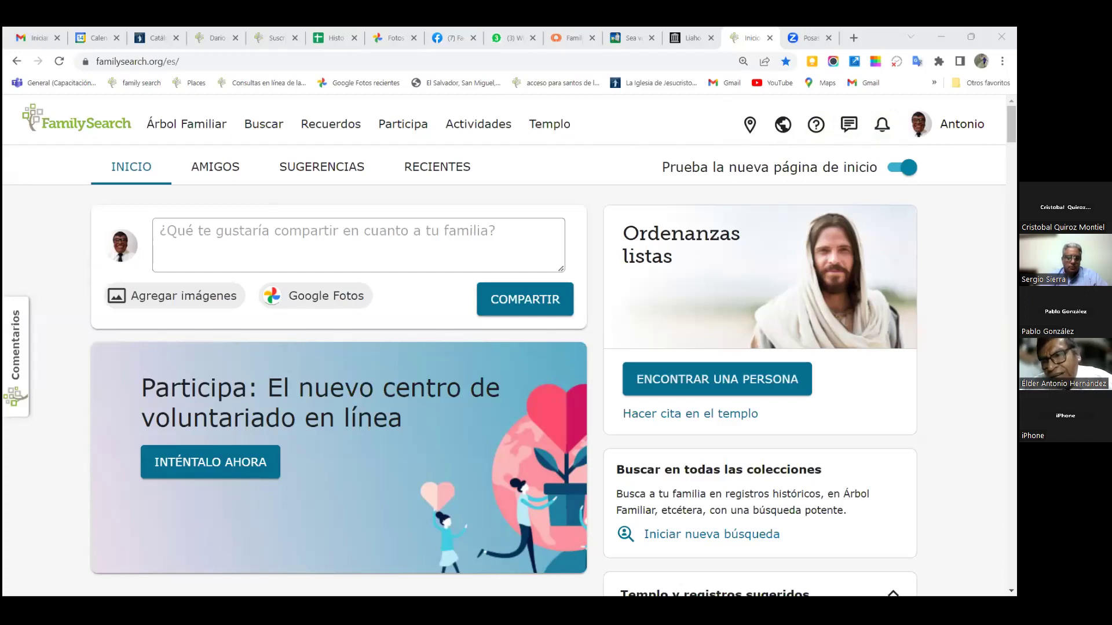
- Open Configuración from the account menu and browse the Perfil settings page
{"action": "left_click", "coordinate": [959, 124]}
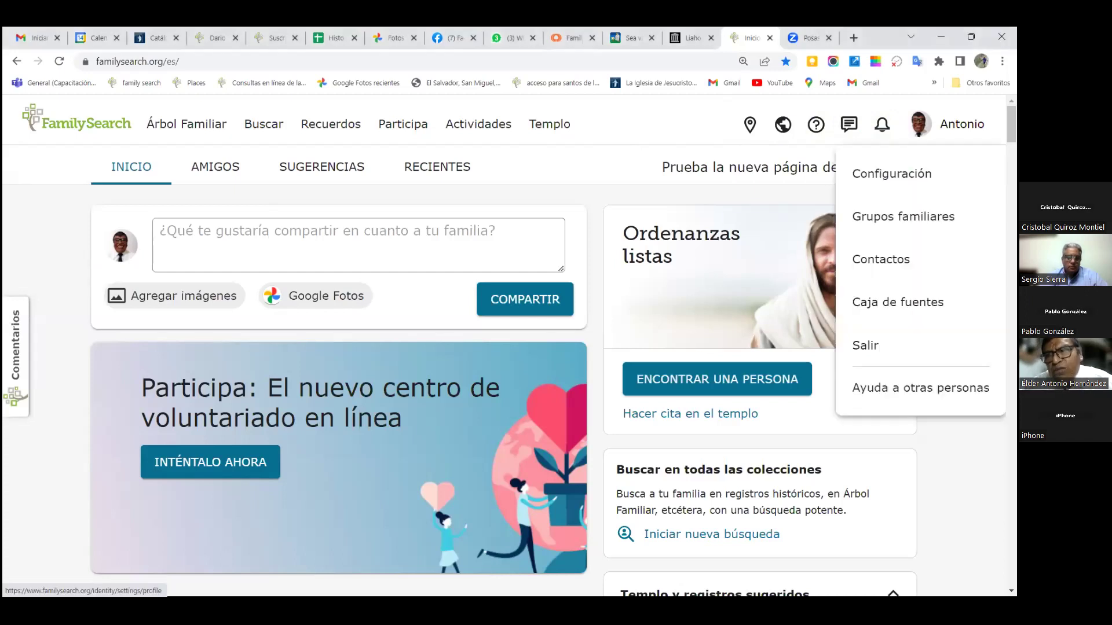
{"action": "left_click", "coordinate": [874, 183]}
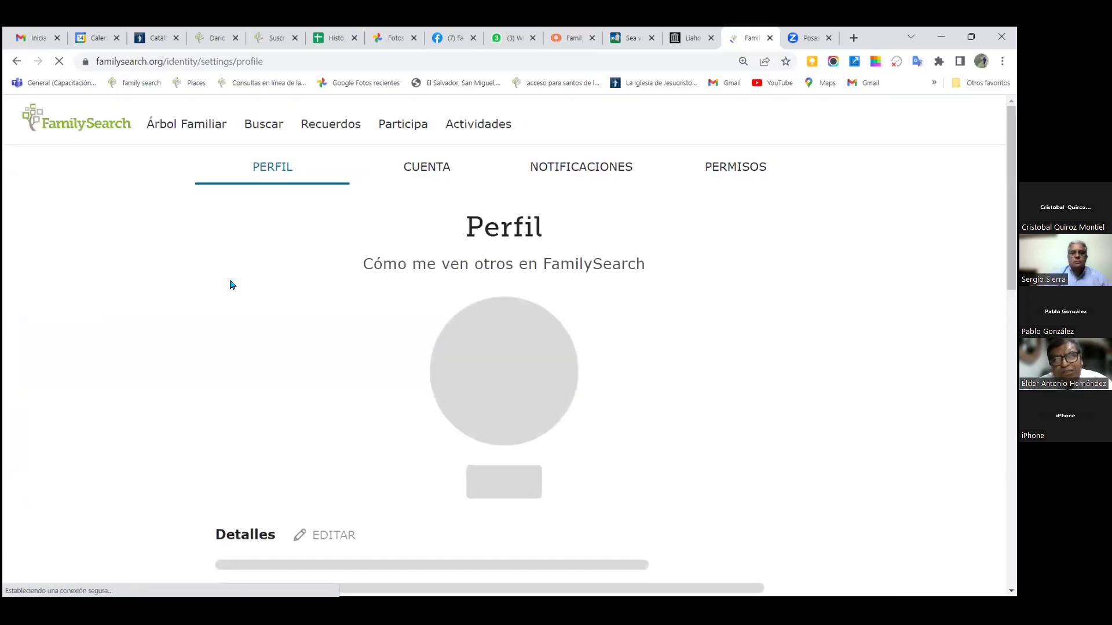
{"action": "scroll", "coordinate": [216, 279], "scroll_direction": "down", "scroll_amount": 1}
{"action": "scroll", "coordinate": [221, 270], "scroll_direction": "down", "scroll_amount": 1}
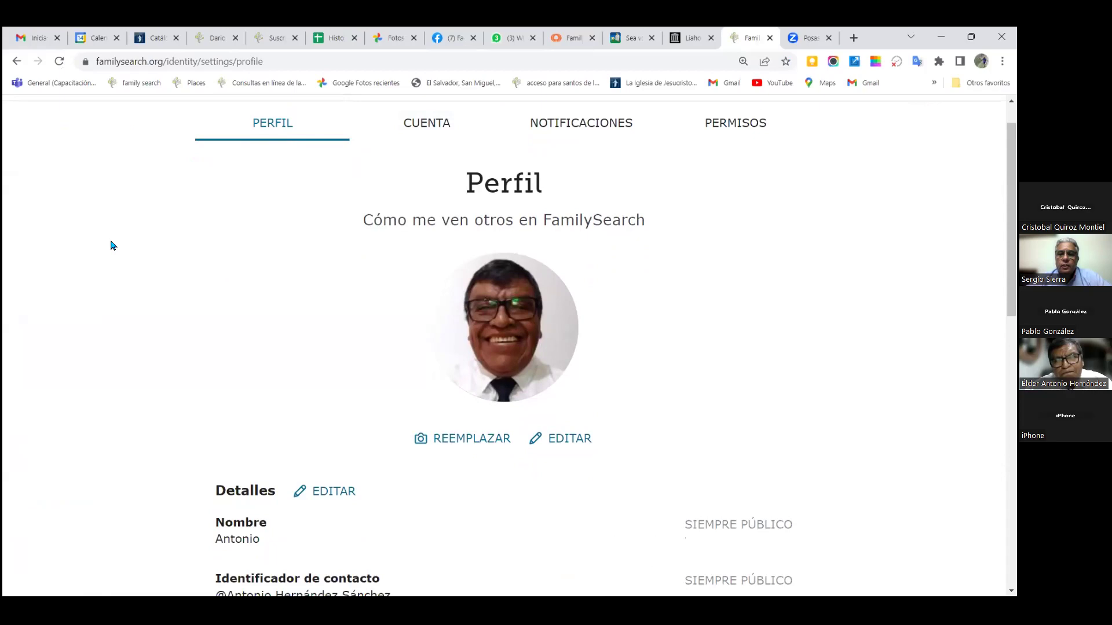
{"action": "scroll", "coordinate": [113, 246], "scroll_direction": "up", "scroll_amount": 1}
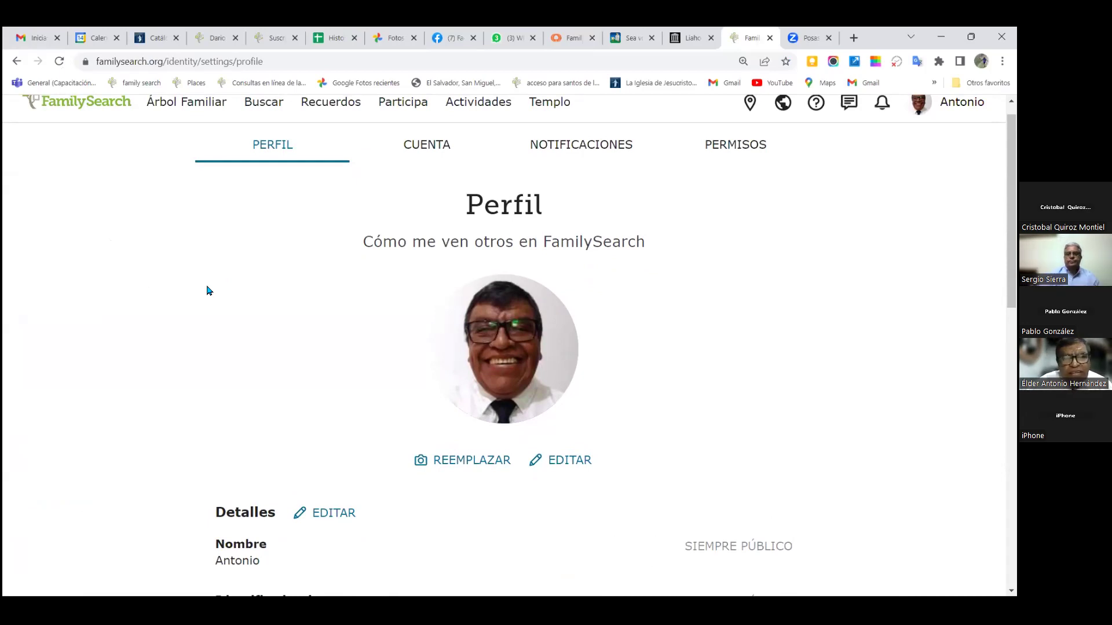
{"action": "scroll", "coordinate": [210, 290], "scroll_direction": "down", "scroll_amount": 1}
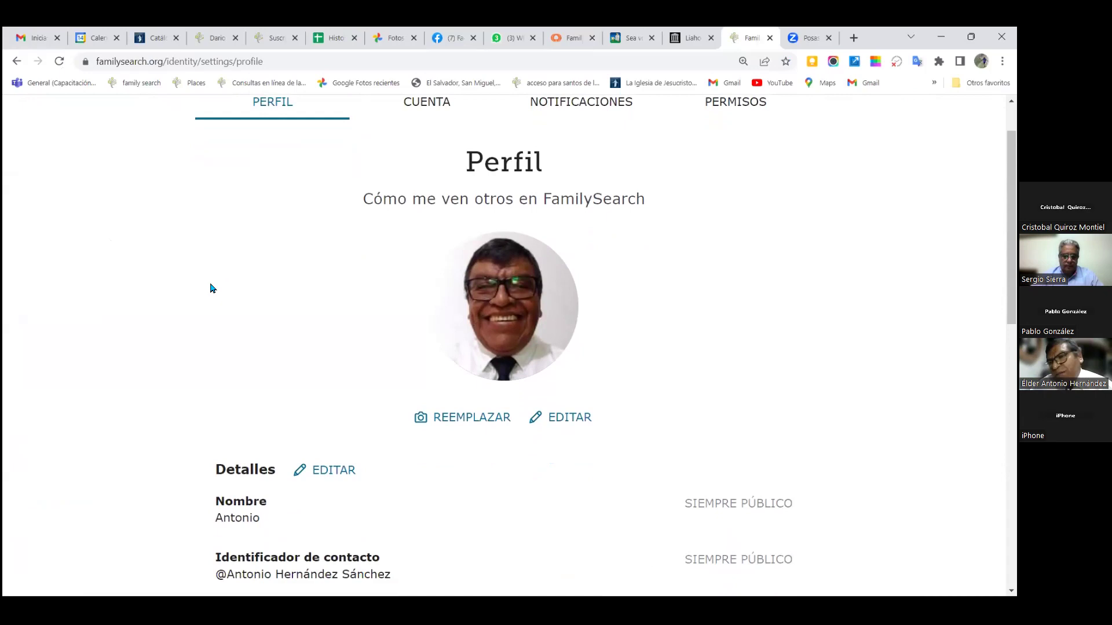
{"action": "scroll", "coordinate": [213, 288], "scroll_direction": "up", "scroll_amount": 1}
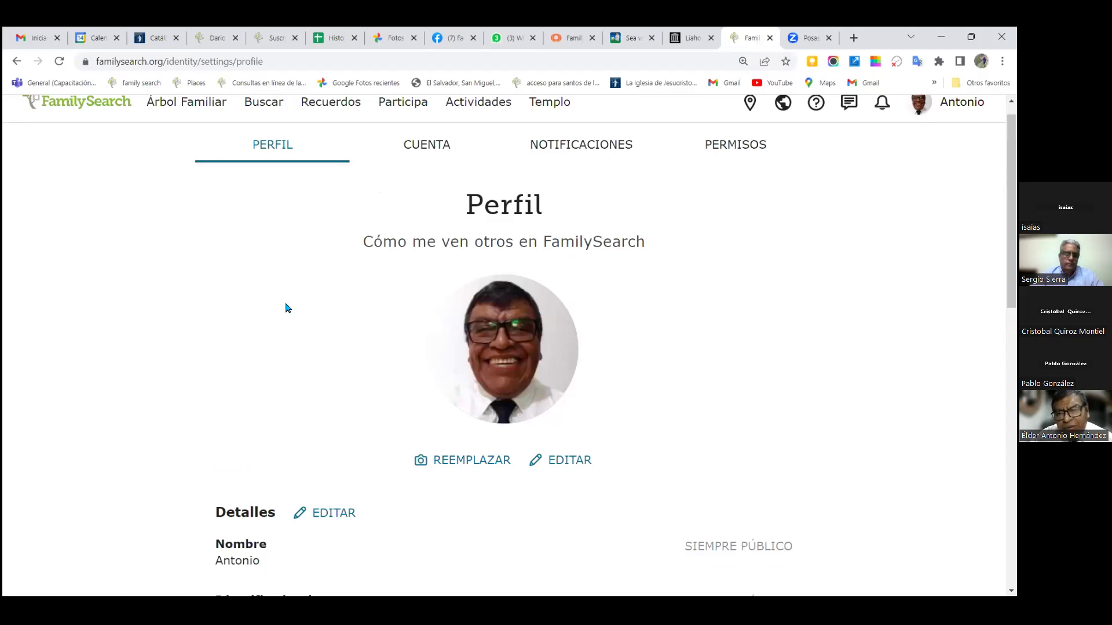
{"action": "scroll", "coordinate": [285, 308], "scroll_direction": "down", "scroll_amount": 1}
{"action": "scroll", "coordinate": [286, 308], "scroll_direction": "down", "scroll_amount": 1}
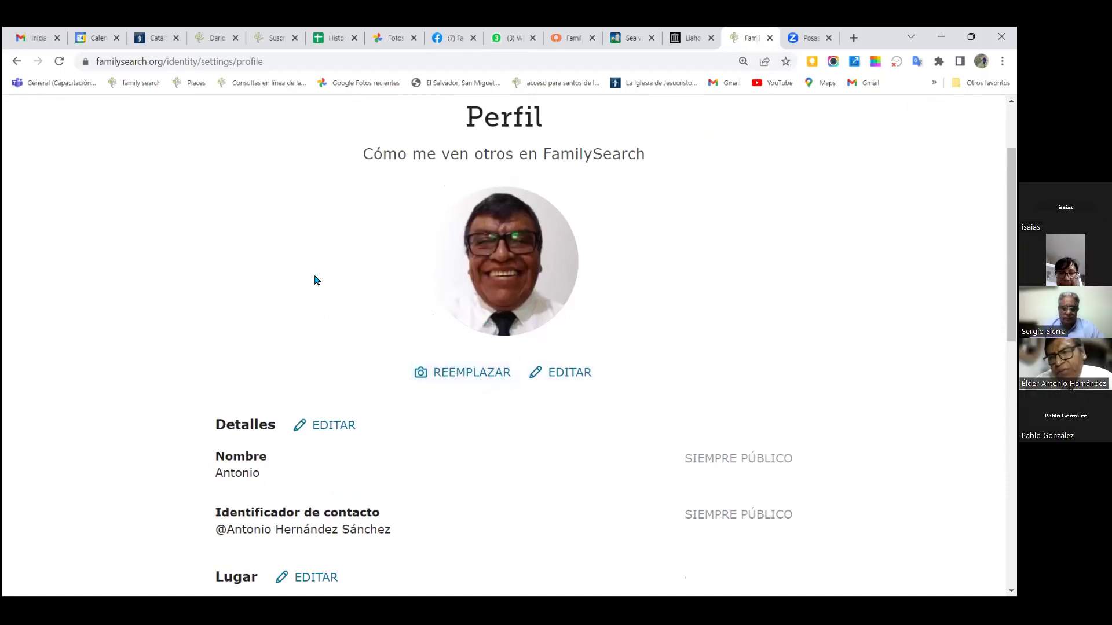
{"action": "scroll", "coordinate": [257, 285], "scroll_direction": "up", "scroll_amount": 2}
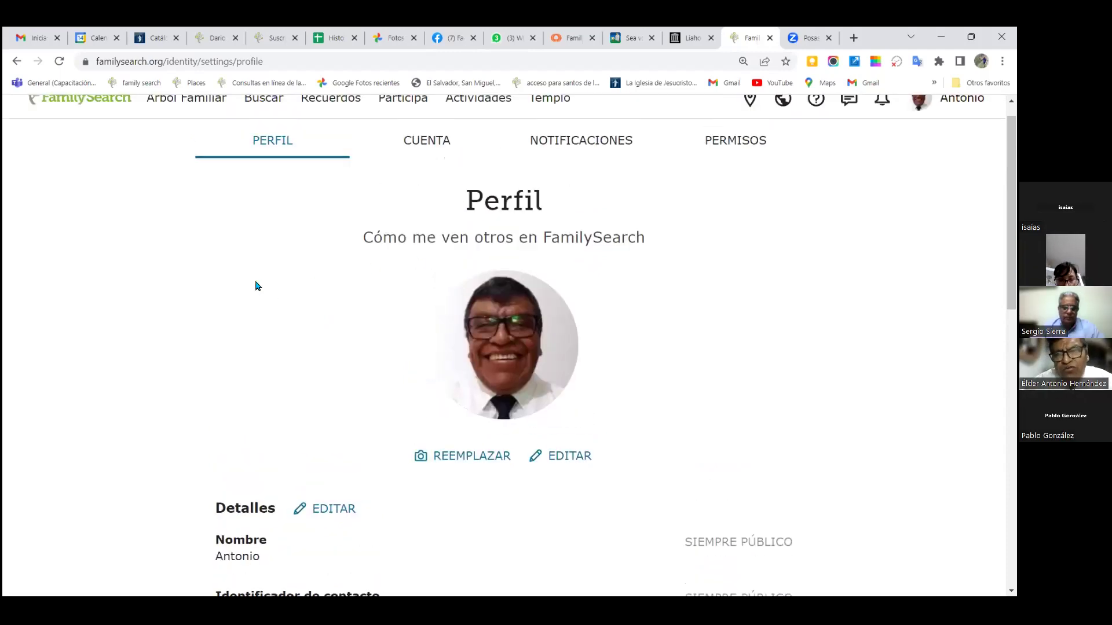
{"action": "scroll", "coordinate": [253, 284], "scroll_direction": "up", "scroll_amount": 1}
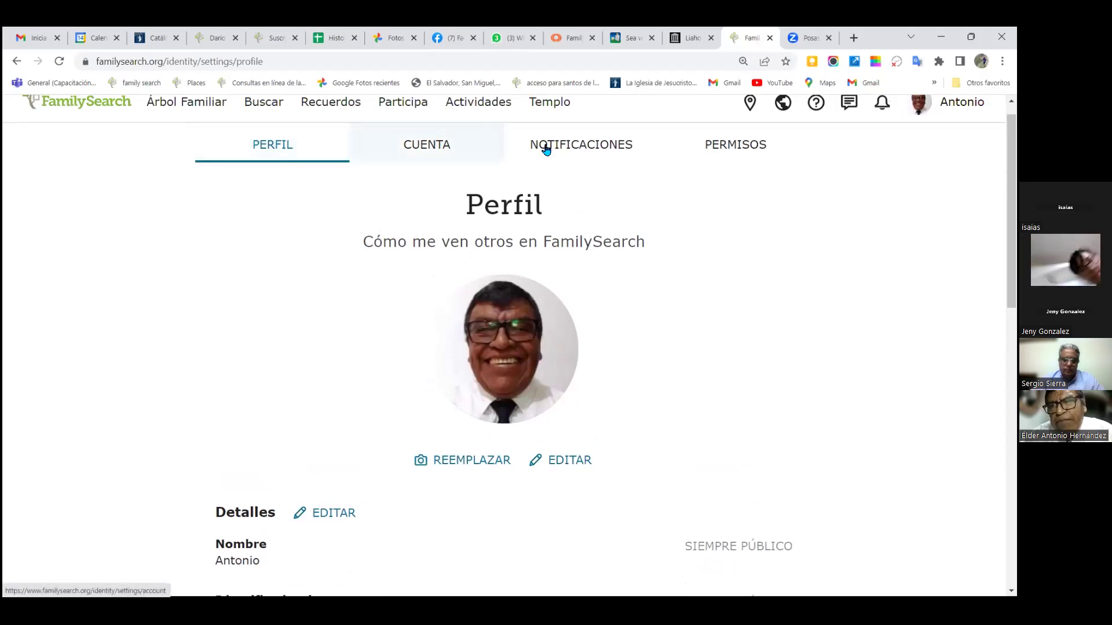
{"action": "left_click", "coordinate": [741, 148]}
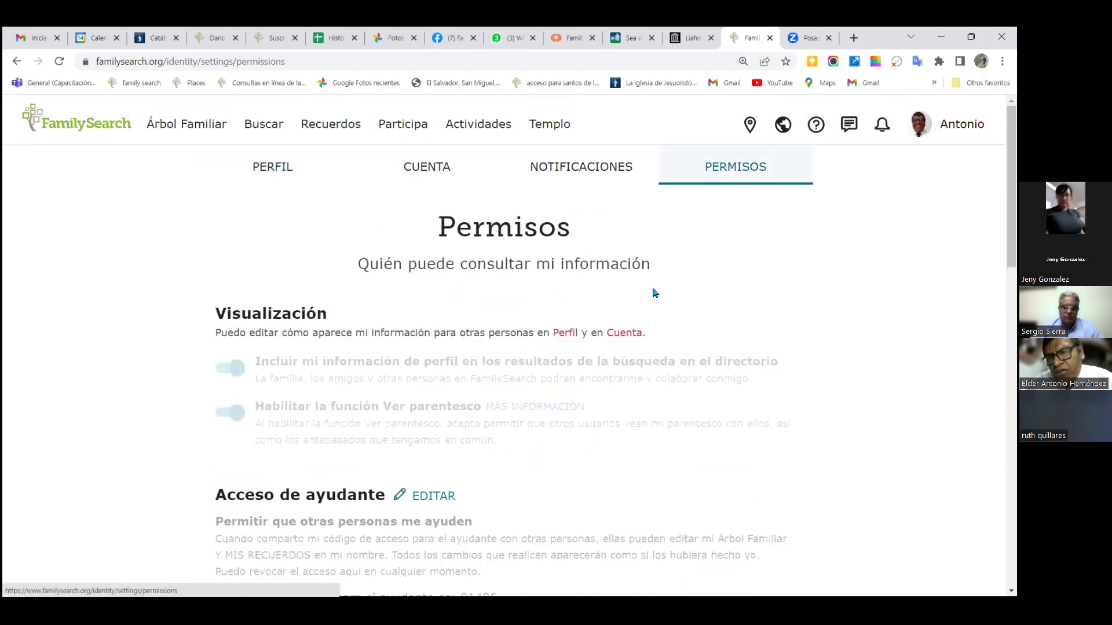
{"action": "scroll", "coordinate": [183, 267], "scroll_direction": "down", "scroll_amount": 1}
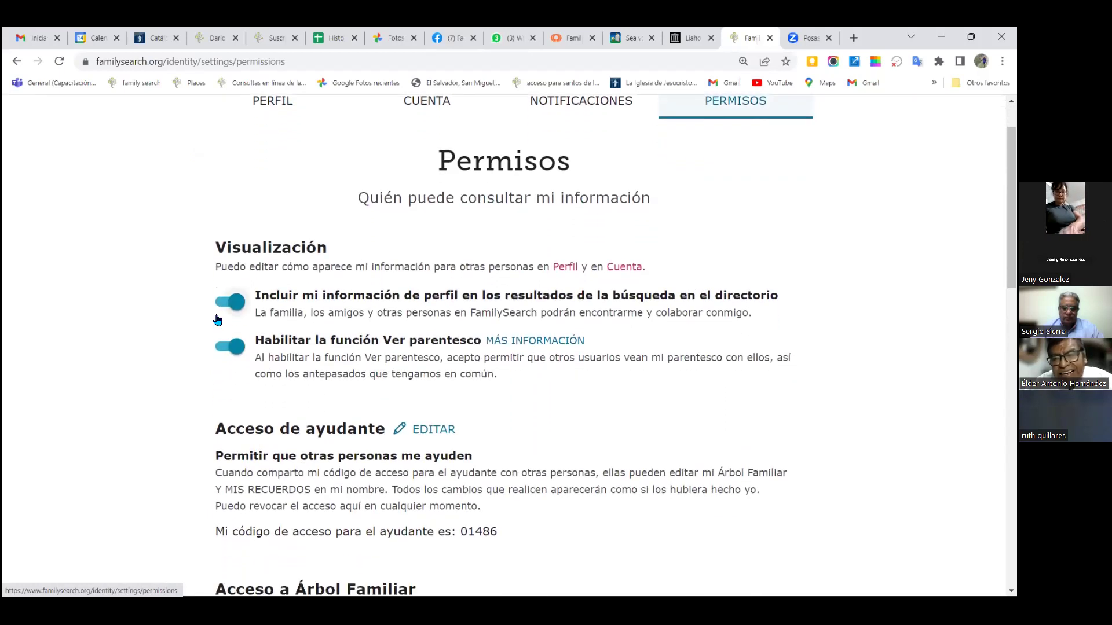
{"action": "scroll", "coordinate": [223, 316], "scroll_direction": "down", "scroll_amount": 1}
{"action": "scroll", "coordinate": [226, 307], "scroll_direction": "down", "scroll_amount": 1}
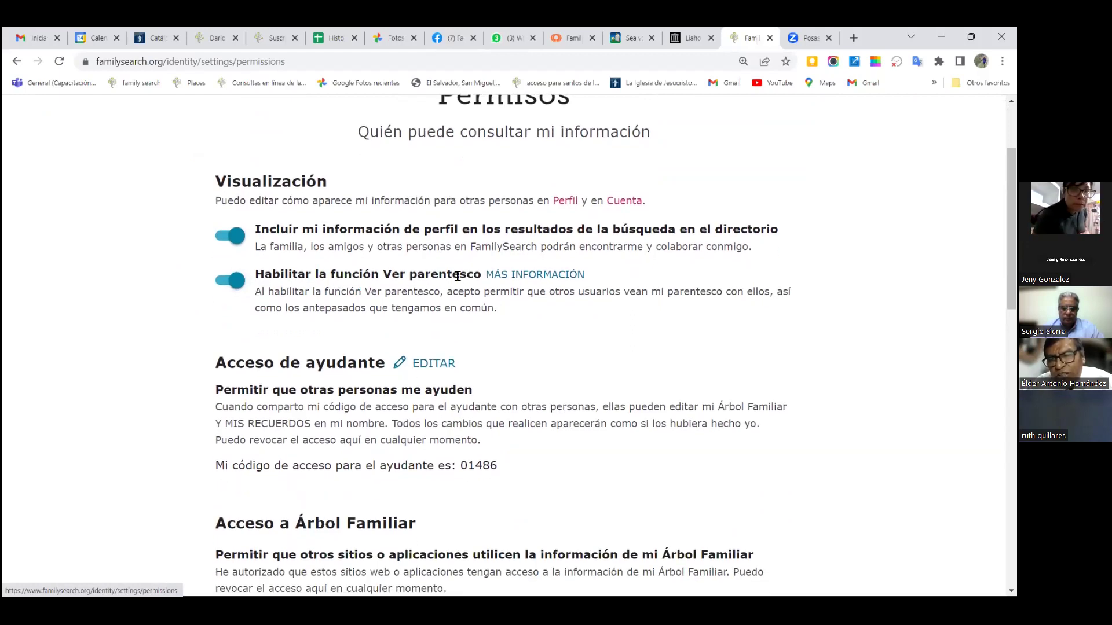
{"action": "left_click", "coordinate": [528, 277]}
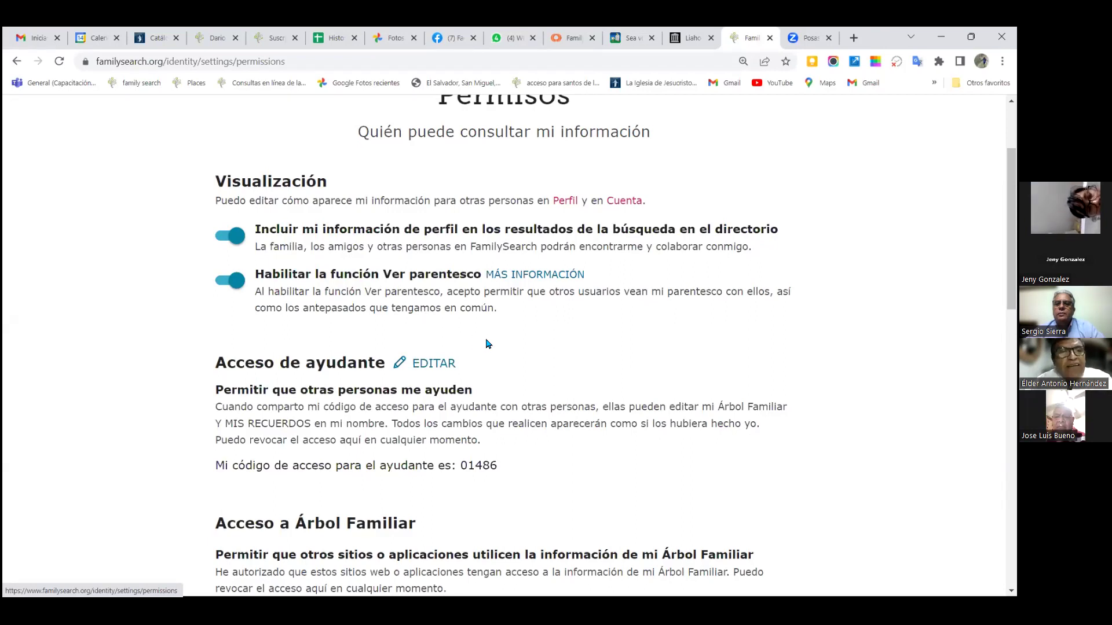
{"action": "scroll", "coordinate": [507, 341], "scroll_direction": "up", "scroll_amount": 1}
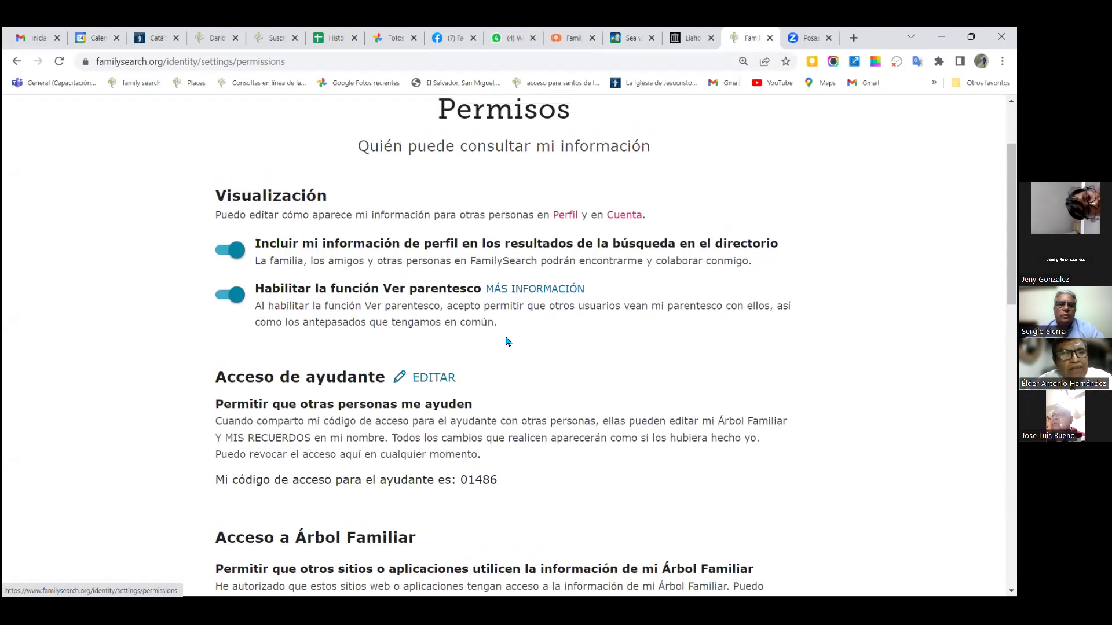
{"action": "scroll", "coordinate": [505, 341], "scroll_direction": "down", "scroll_amount": 1}
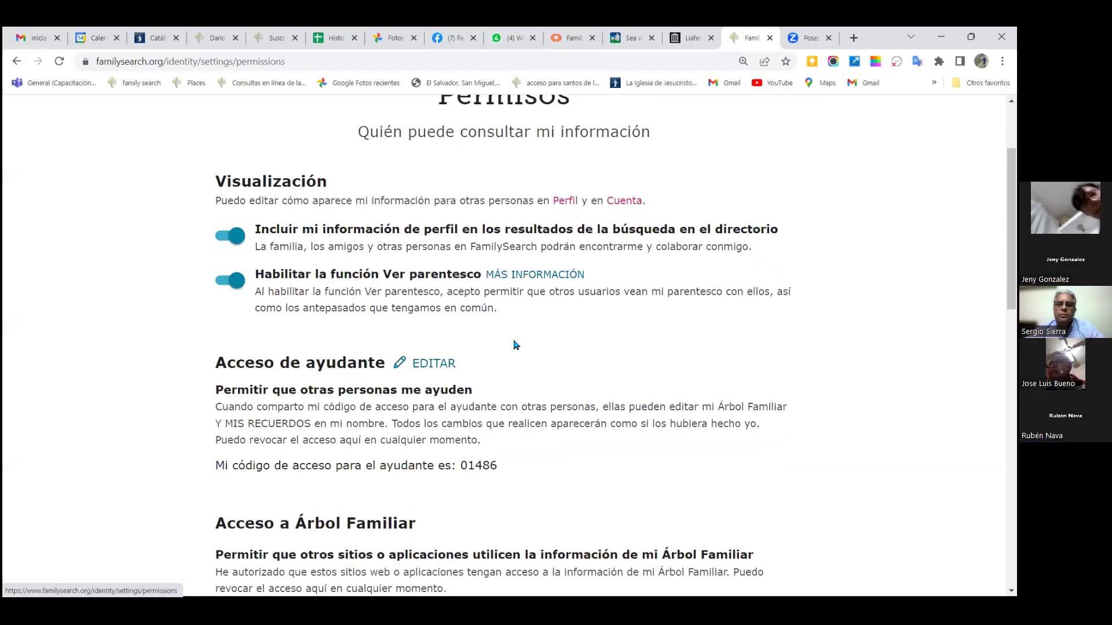
{"action": "scroll", "coordinate": [515, 346], "scroll_direction": "down", "scroll_amount": 2}
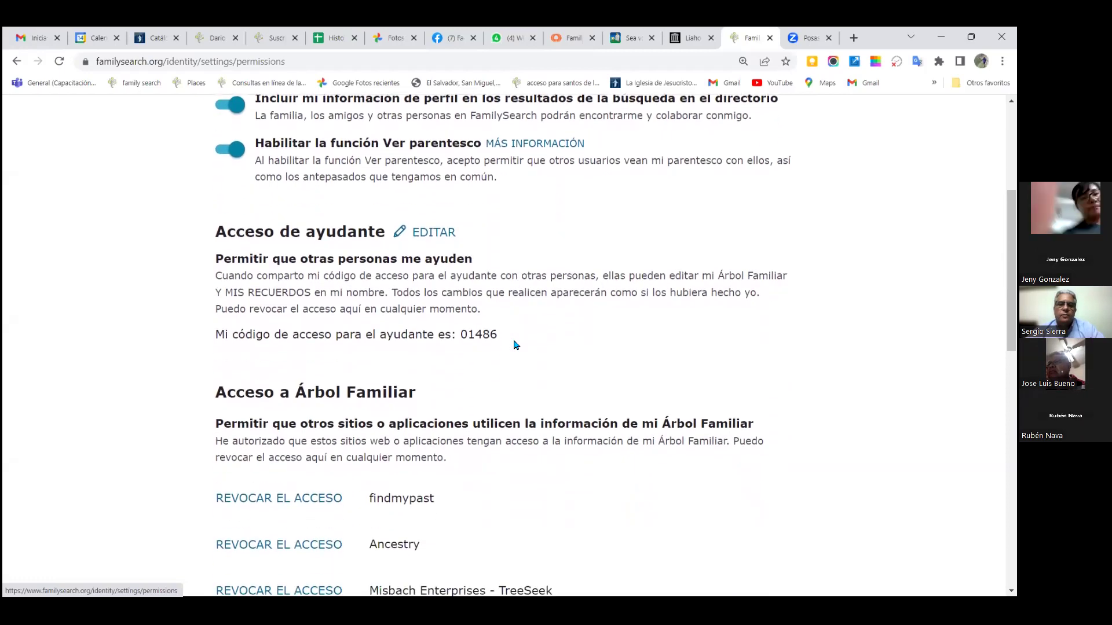
{"action": "scroll", "coordinate": [515, 345], "scroll_direction": "down", "scroll_amount": 5}
{"action": "scroll", "coordinate": [637, 348], "scroll_direction": "down", "scroll_amount": 3}
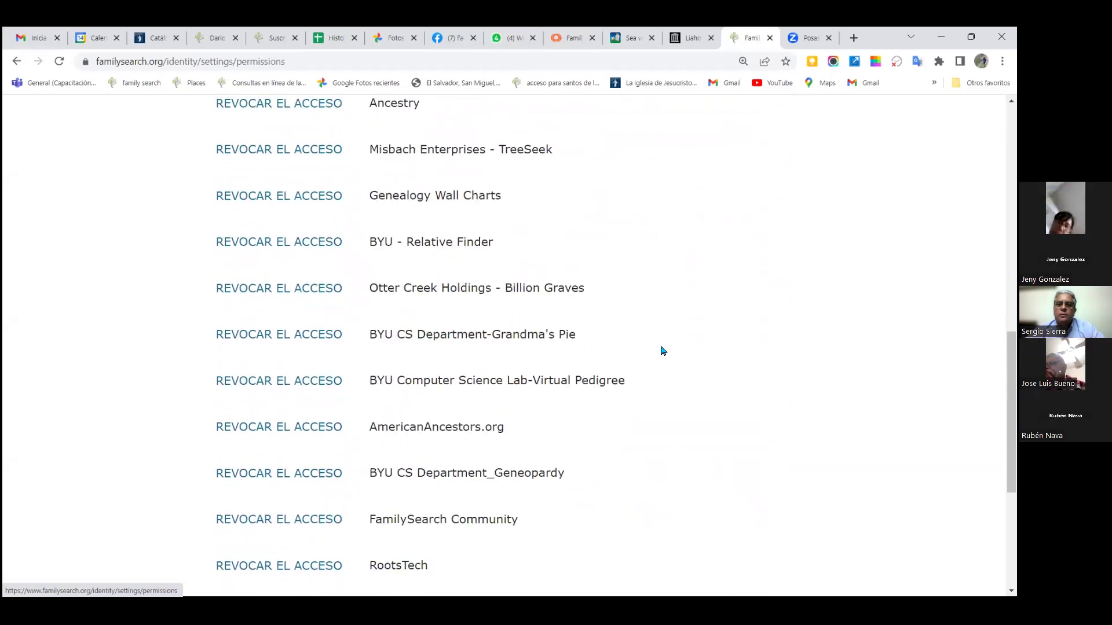
{"action": "scroll", "coordinate": [663, 350], "scroll_direction": "up", "scroll_amount": 2}
{"action": "scroll", "coordinate": [663, 351], "scroll_direction": "down", "scroll_amount": 7}
{"action": "scroll", "coordinate": [663, 351], "scroll_direction": "up", "scroll_amount": 7}
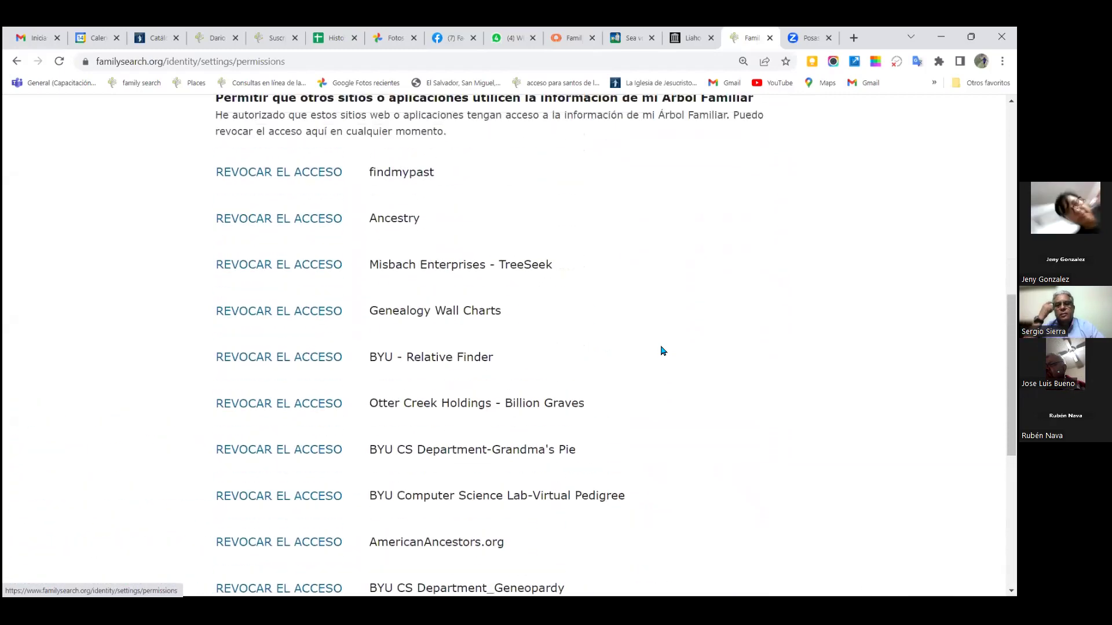
{"action": "scroll", "coordinate": [663, 351], "scroll_direction": "up", "scroll_amount": 11}
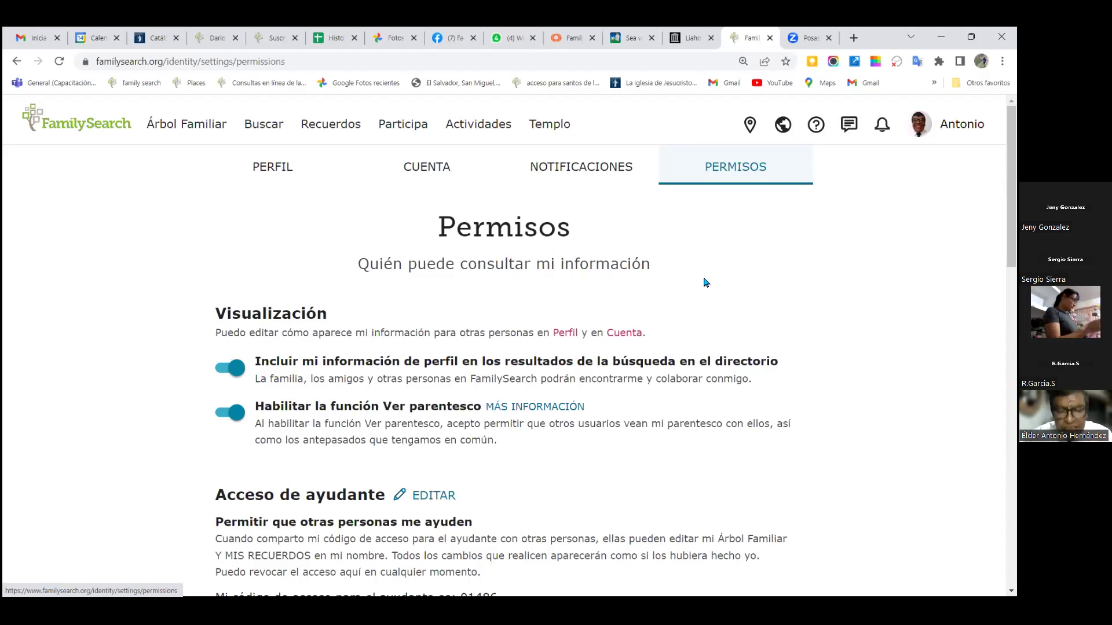
{"action": "scroll", "coordinate": [706, 282], "scroll_direction": "down", "scroll_amount": 1}
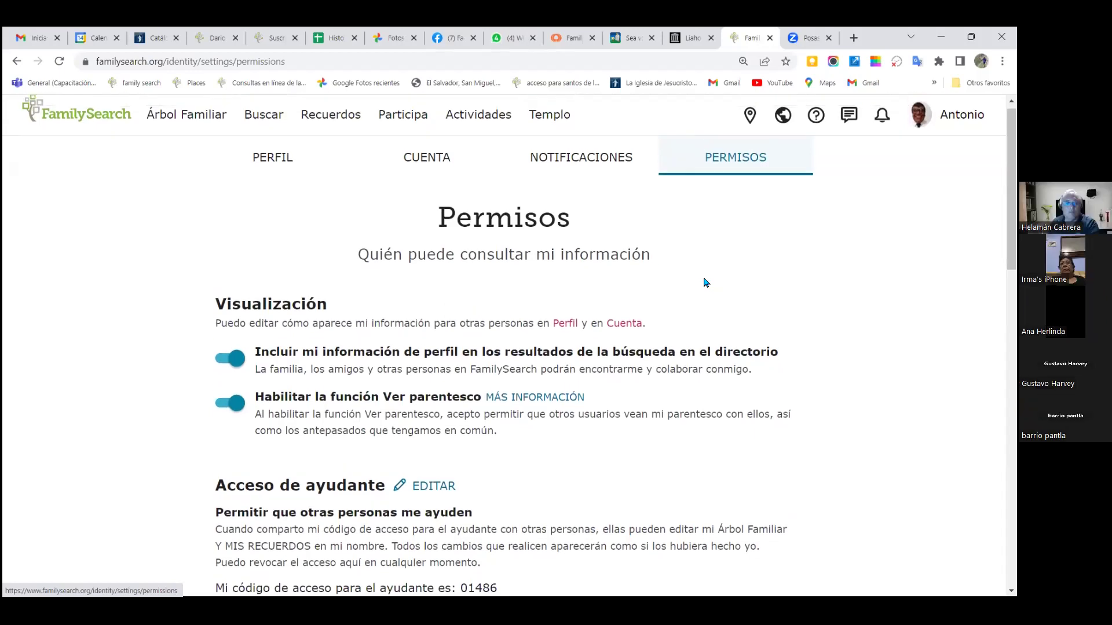
{"action": "scroll", "coordinate": [705, 283], "scroll_direction": "up", "scroll_amount": 1}
{"action": "scroll", "coordinate": [706, 283], "scroll_direction": "down", "scroll_amount": 2}
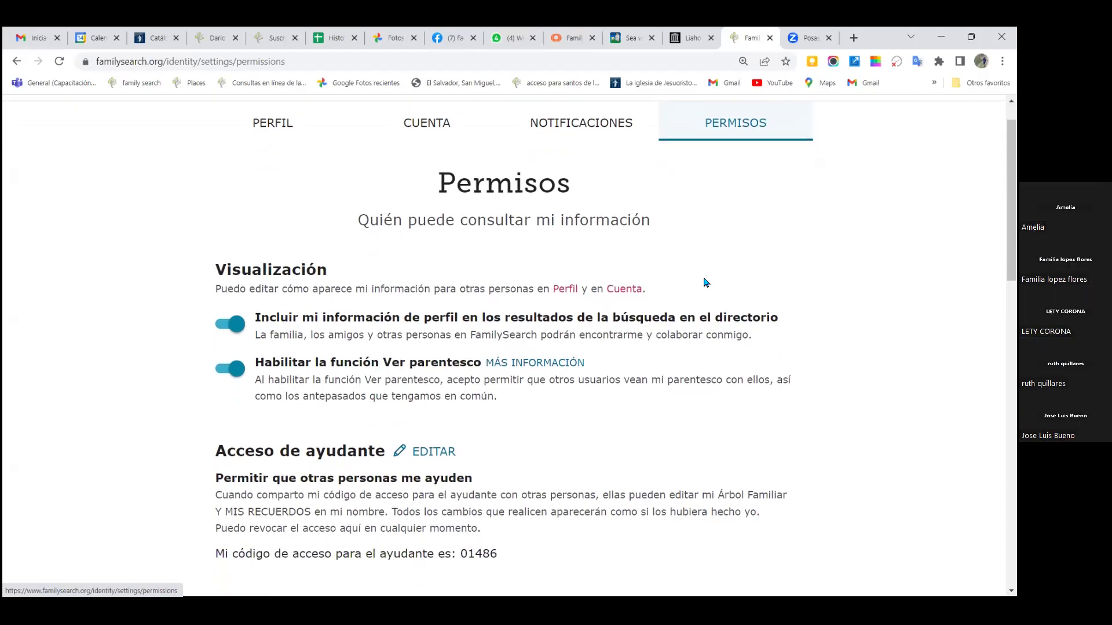
{"action": "scroll", "coordinate": [706, 283], "scroll_direction": "up", "scroll_amount": 1}
{"action": "scroll", "coordinate": [706, 282], "scroll_direction": "up", "scroll_amount": 1}
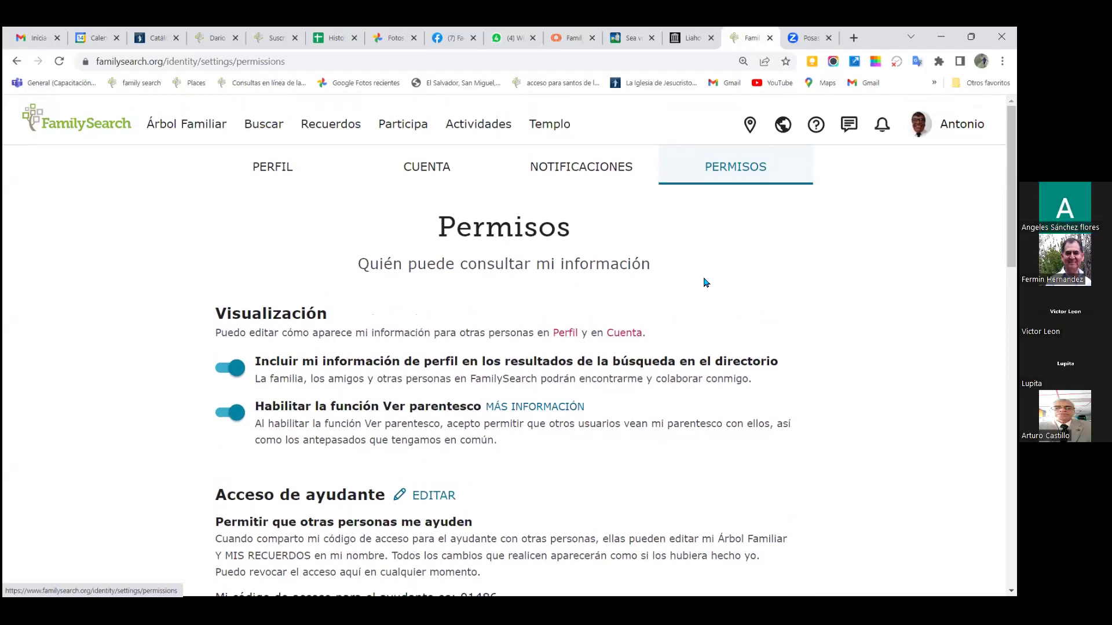
{"action": "scroll", "coordinate": [440, 284], "scroll_direction": "down", "scroll_amount": 2}
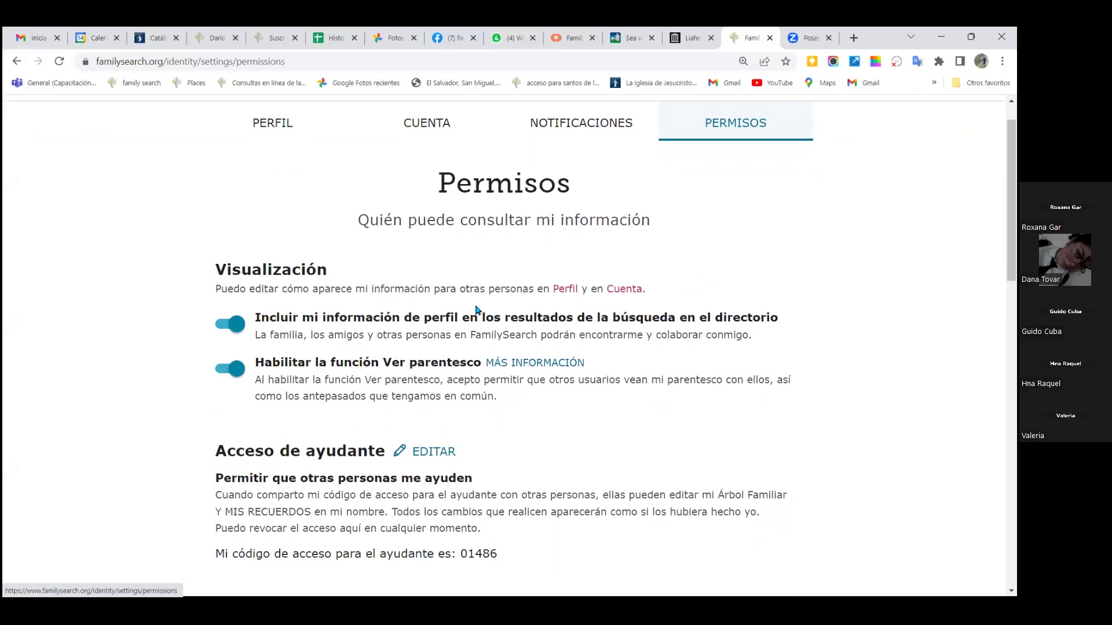
{"action": "scroll", "coordinate": [403, 284], "scroll_direction": "up", "scroll_amount": 2}
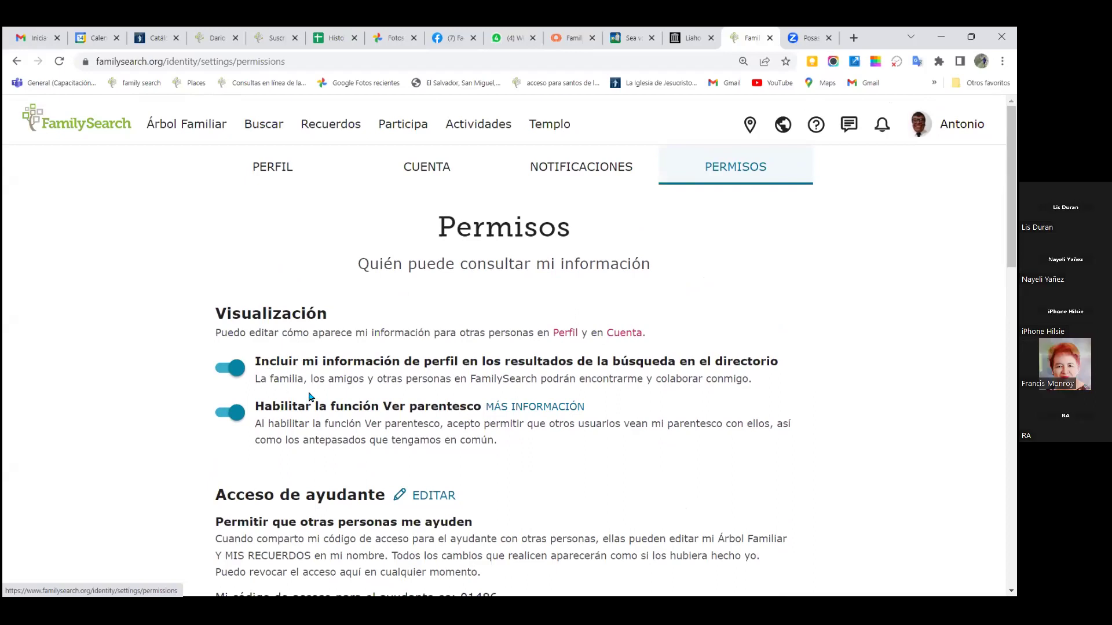
{"action": "scroll", "coordinate": [330, 376], "scroll_direction": "down", "scroll_amount": 6}
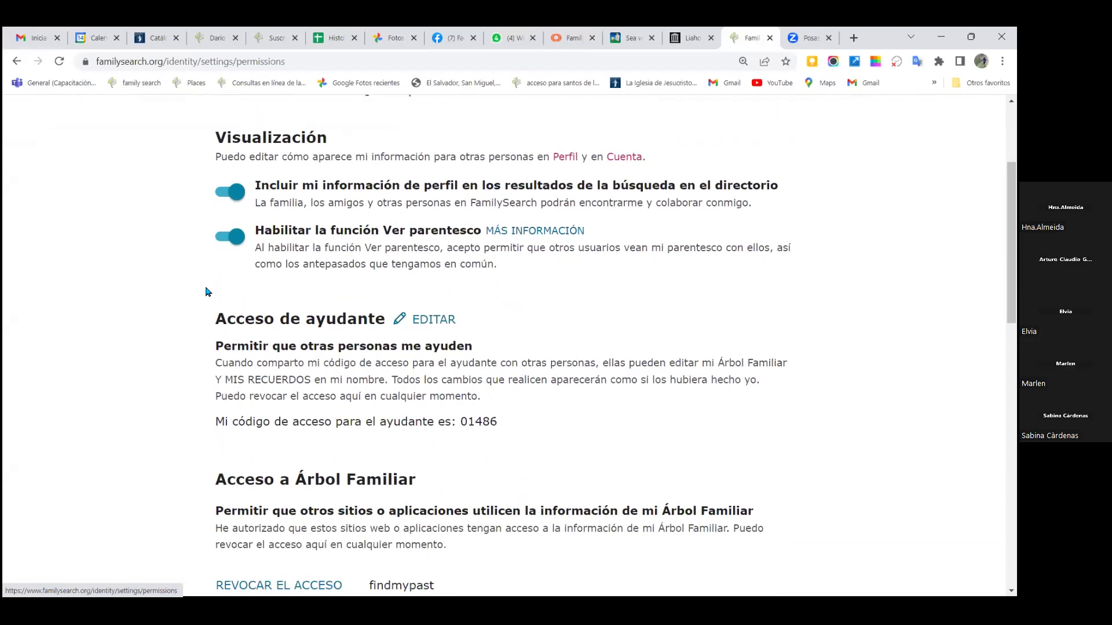
{"action": "scroll", "coordinate": [165, 274], "scroll_direction": "up", "scroll_amount": 7}
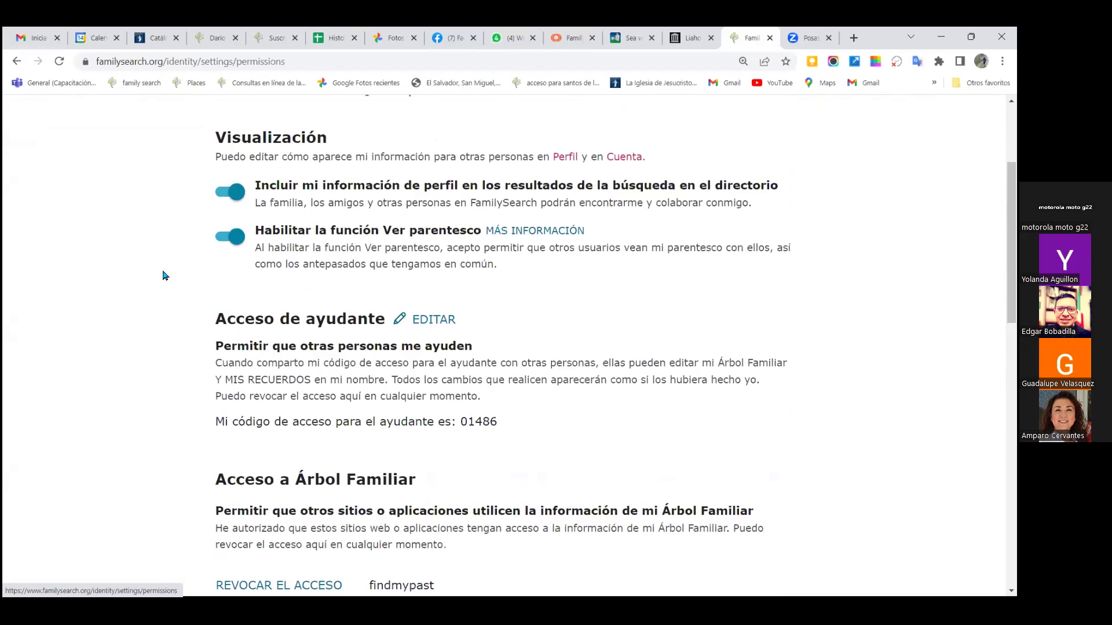
{"action": "scroll", "coordinate": [371, 252], "scroll_direction": "down", "scroll_amount": 1}
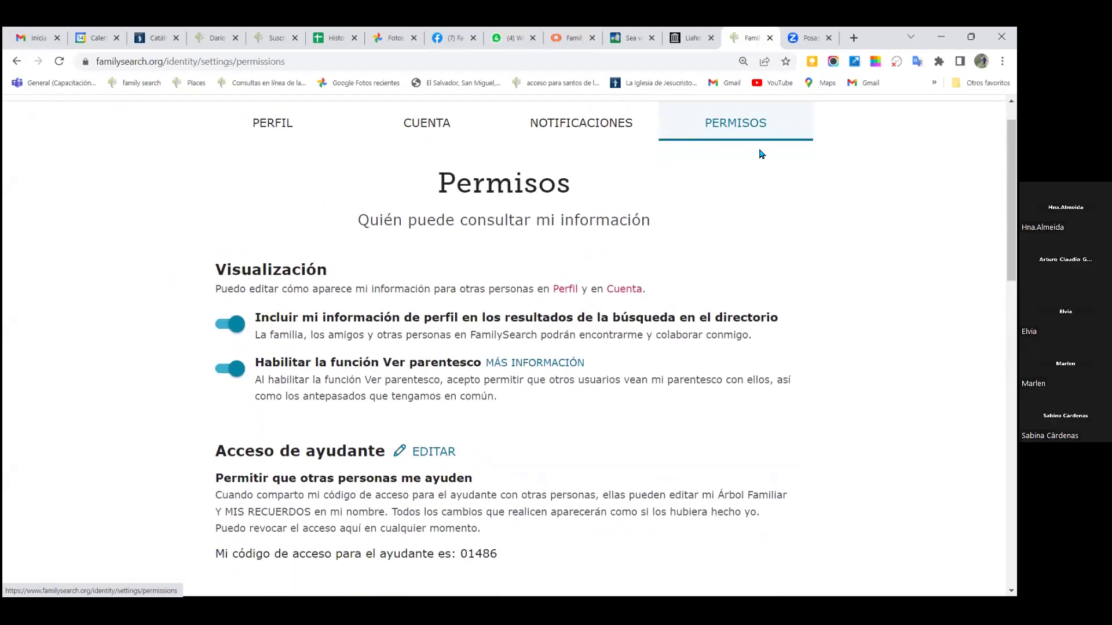
- Review the NOTIFICACIONES settings: WhatsApp messages off, text and email notifications on
{"action": "left_click", "coordinate": [589, 126]}
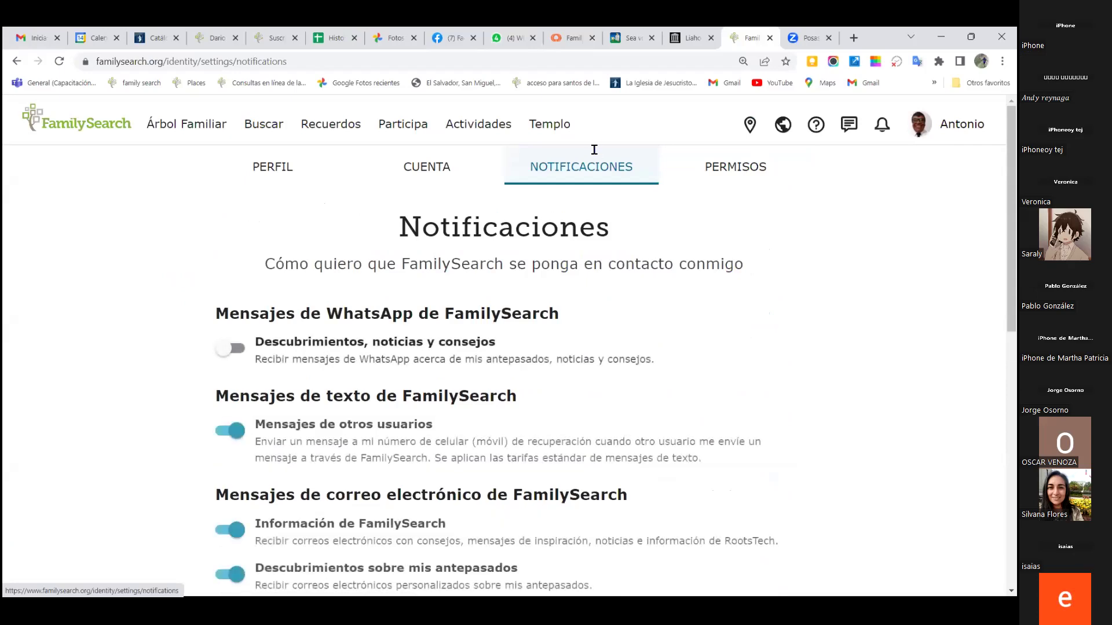
{"action": "scroll", "coordinate": [293, 322], "scroll_direction": "down", "scroll_amount": 1}
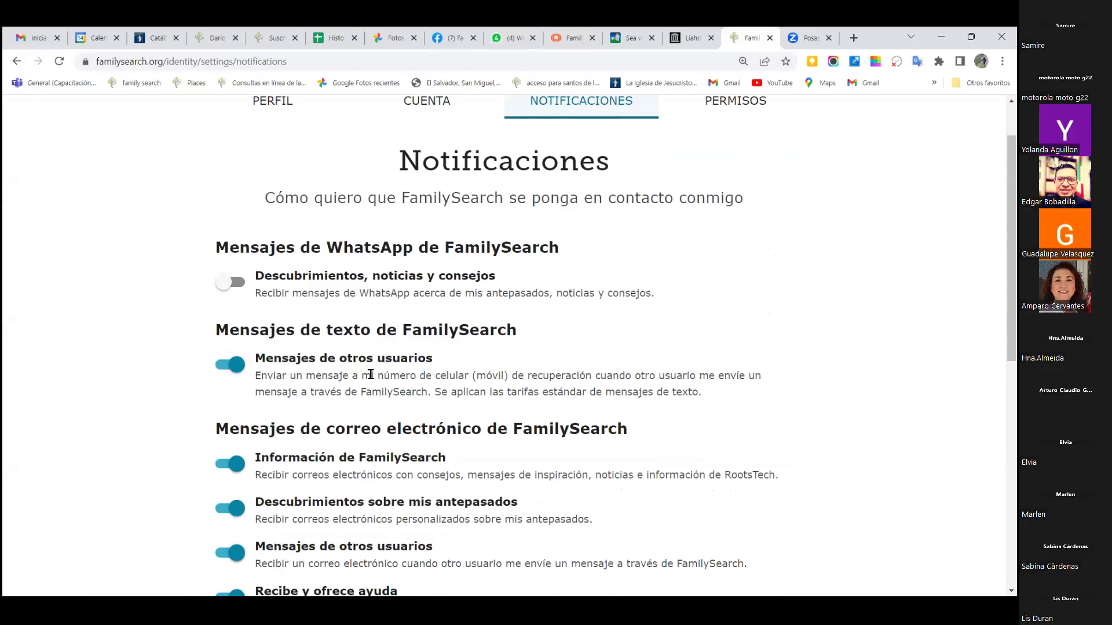
{"action": "scroll", "coordinate": [357, 374], "scroll_direction": "down", "scroll_amount": 1}
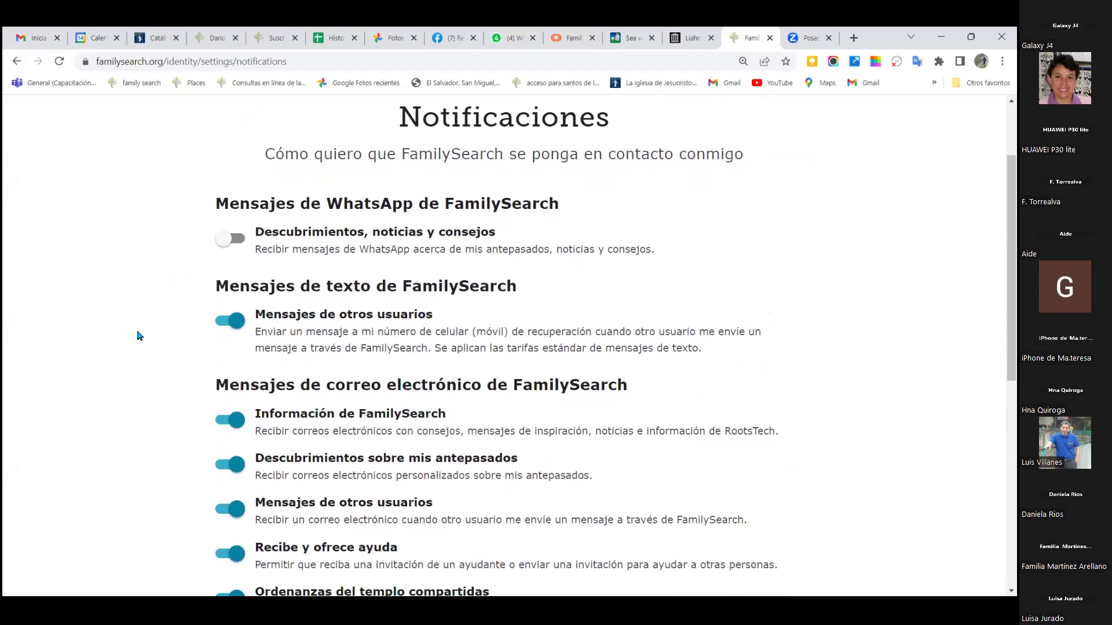
{"action": "scroll", "coordinate": [141, 334], "scroll_direction": "down", "scroll_amount": 1}
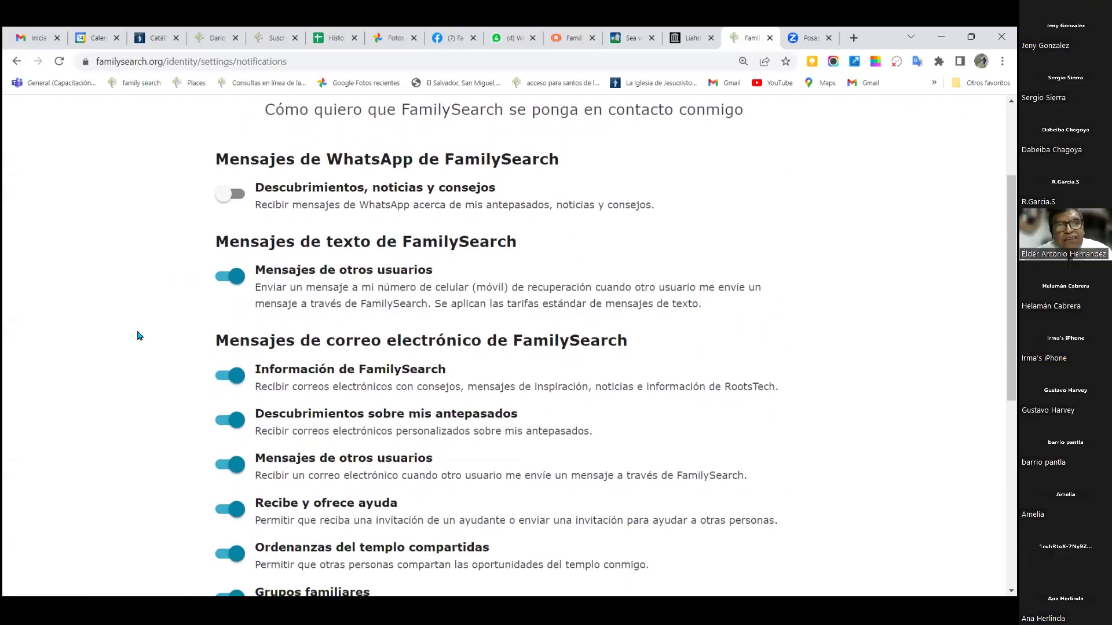
{"action": "scroll", "coordinate": [139, 336], "scroll_direction": "down", "scroll_amount": 2}
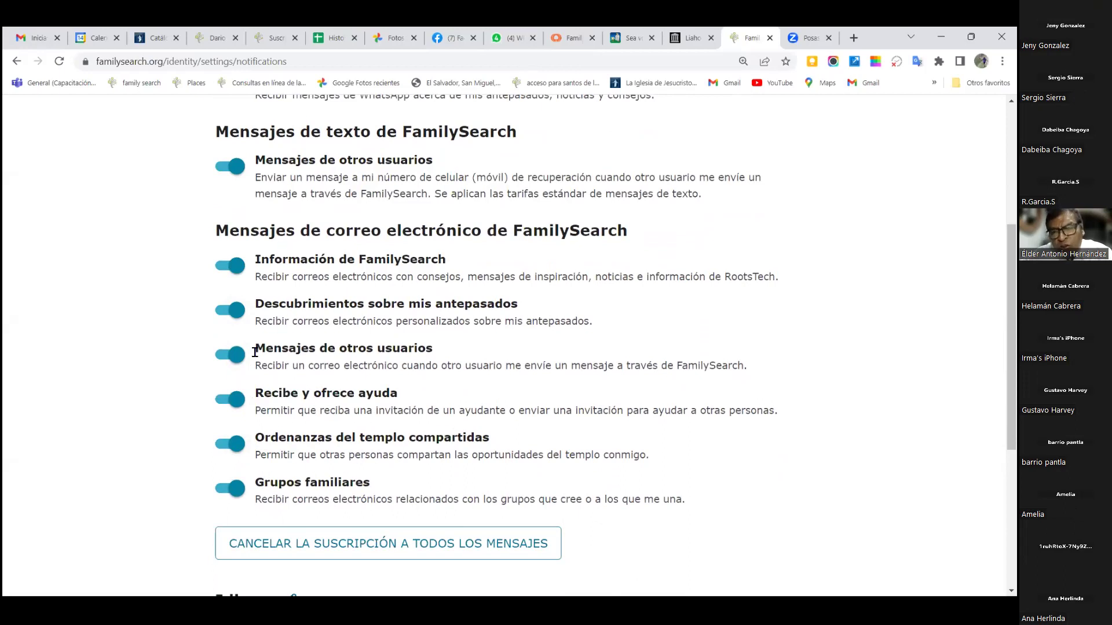
{"action": "scroll", "coordinate": [255, 352], "scroll_direction": "up", "scroll_amount": 5}
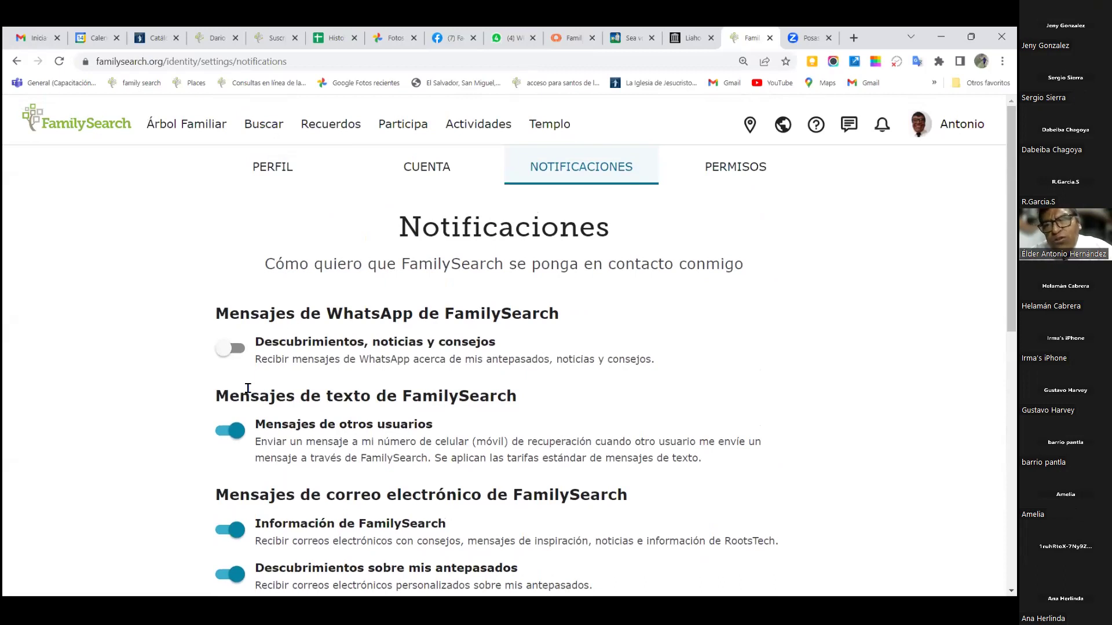
{"action": "scroll", "coordinate": [247, 388], "scroll_direction": "down", "scroll_amount": 1}
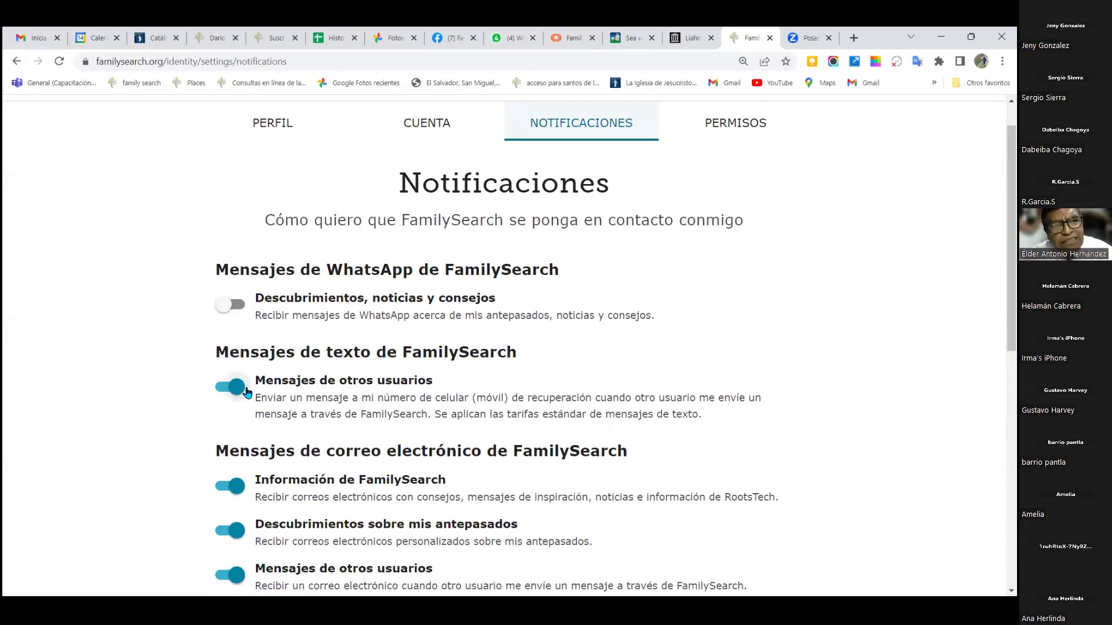
{"action": "scroll", "coordinate": [173, 410], "scroll_direction": "up", "scroll_amount": 1}
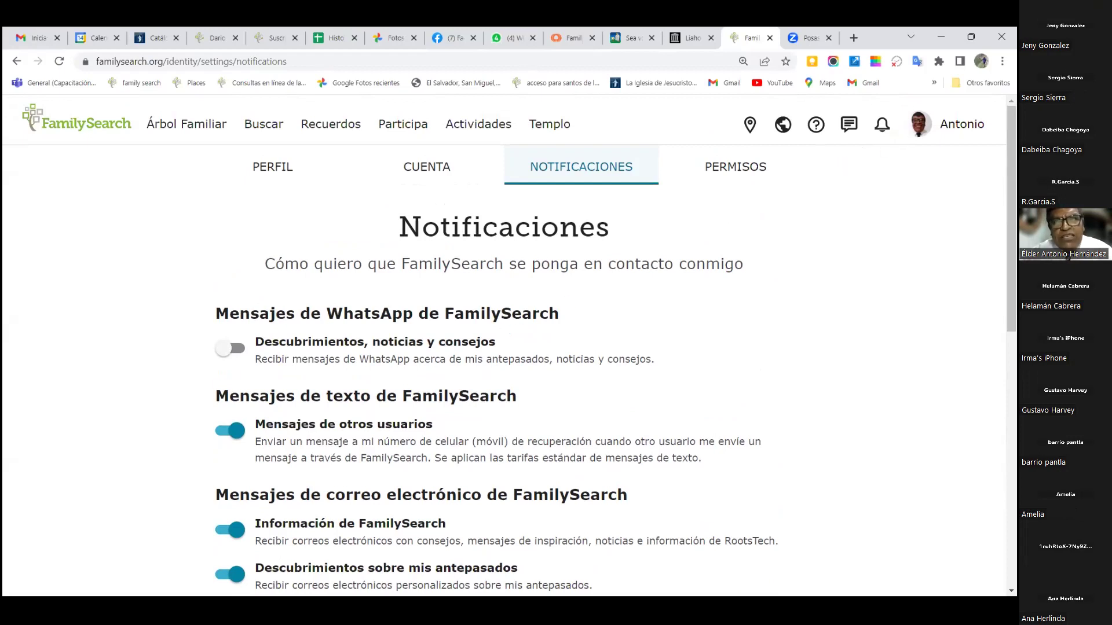
{"action": "left_click", "coordinate": [961, 124]}
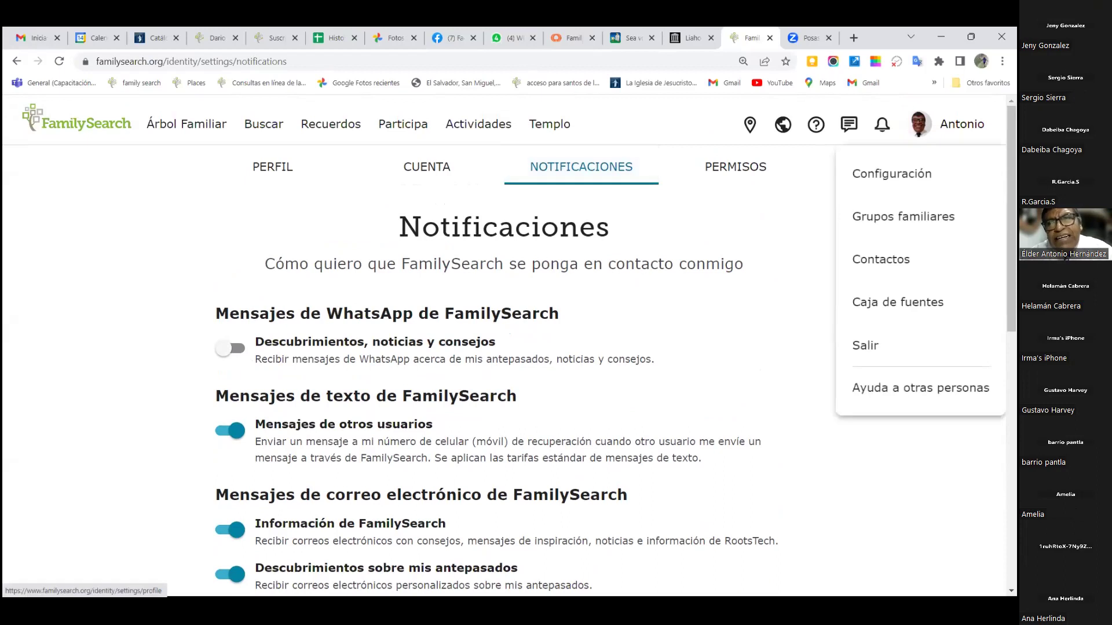
{"action": "left_click", "coordinate": [869, 176]}
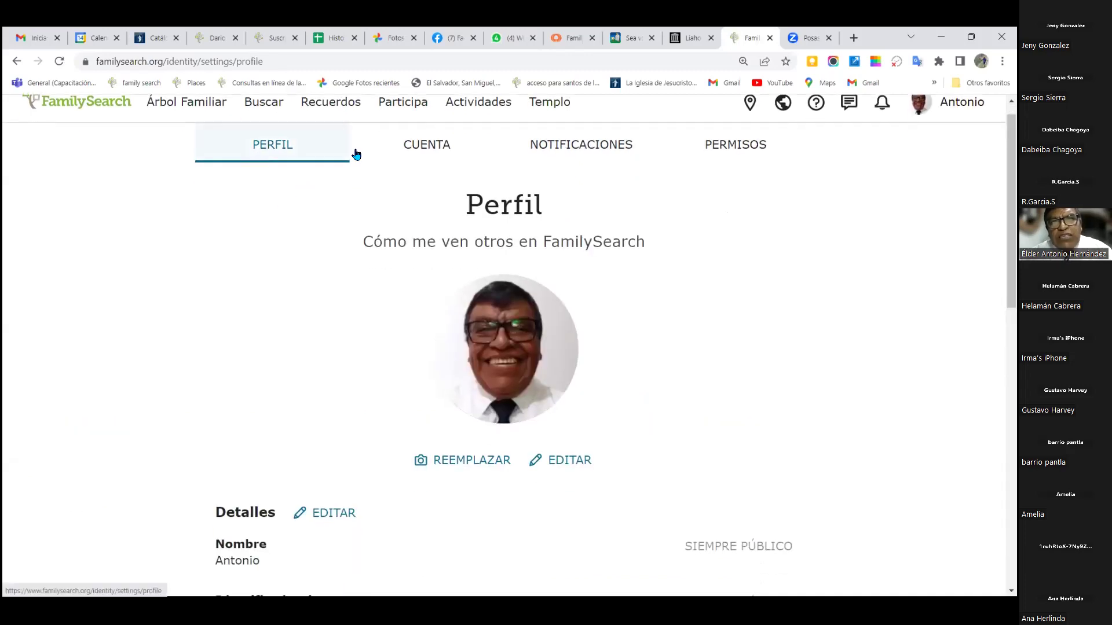
{"action": "left_click", "coordinate": [764, 151]}
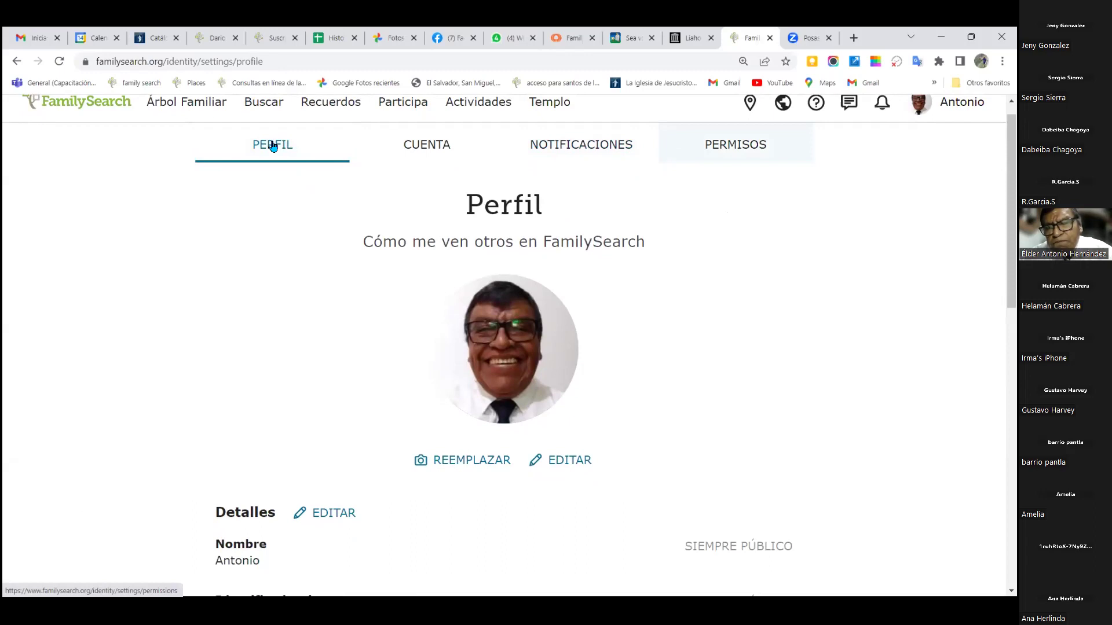
{"action": "left_click", "coordinate": [569, 143]}
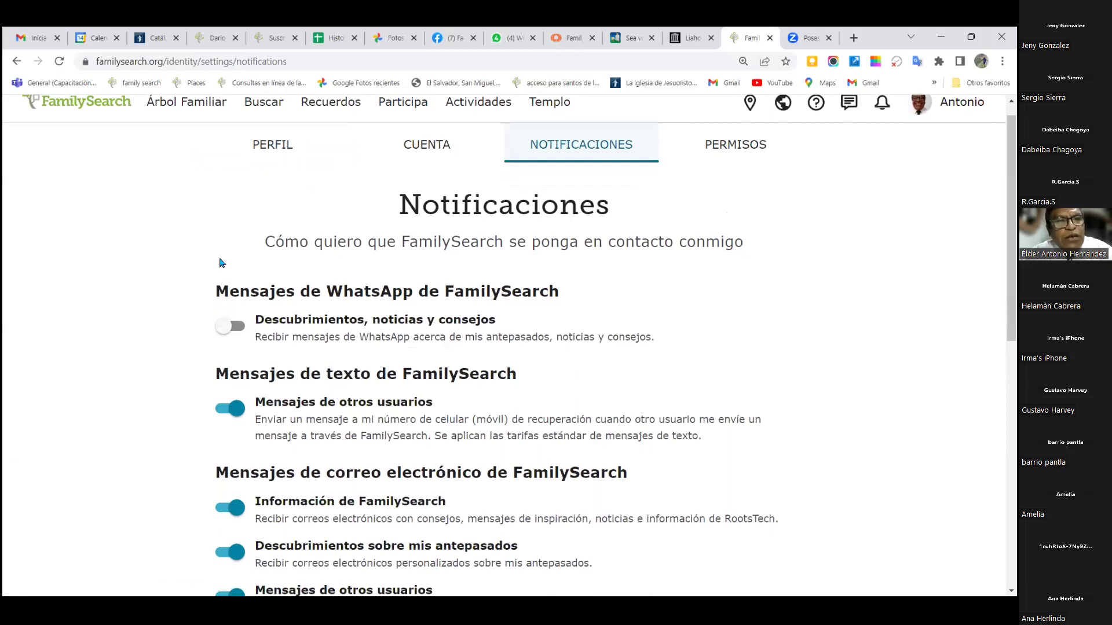
{"action": "scroll", "coordinate": [219, 261], "scroll_direction": "down", "scroll_amount": 1}
{"action": "left_click", "coordinate": [246, 306]}
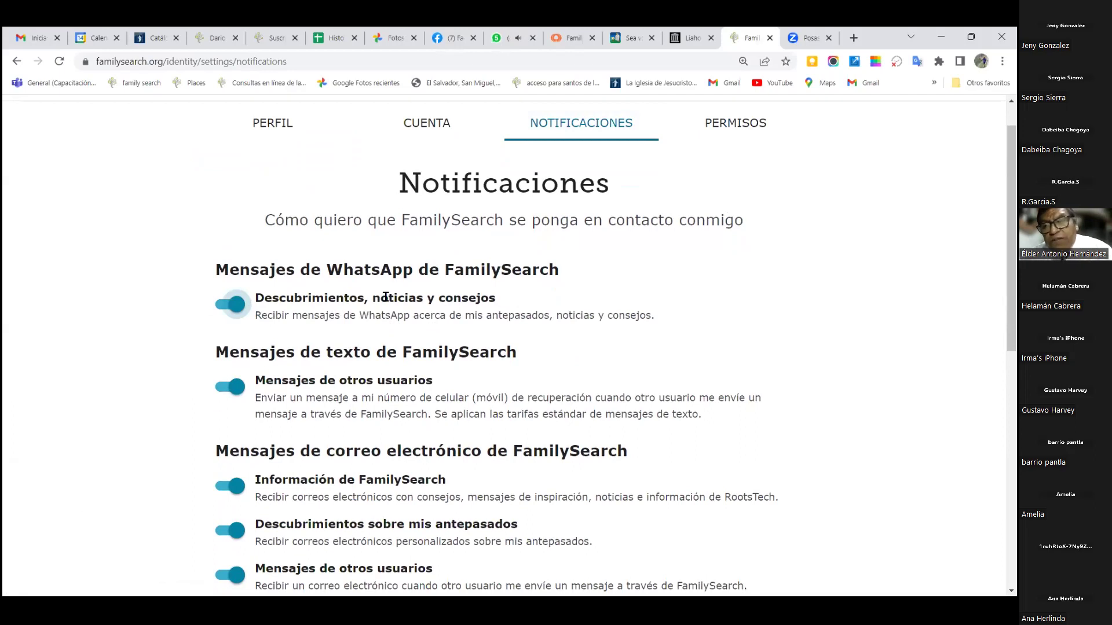
{"action": "scroll", "coordinate": [386, 297], "scroll_direction": "down", "scroll_amount": 1}
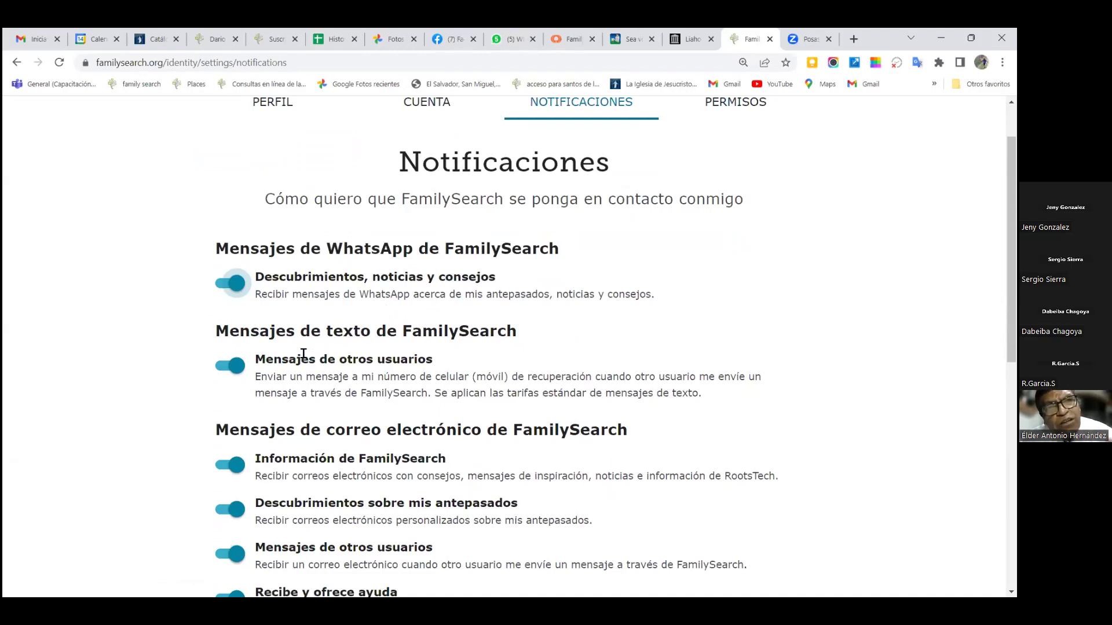
{"action": "scroll", "coordinate": [302, 356], "scroll_direction": "down", "scroll_amount": 3}
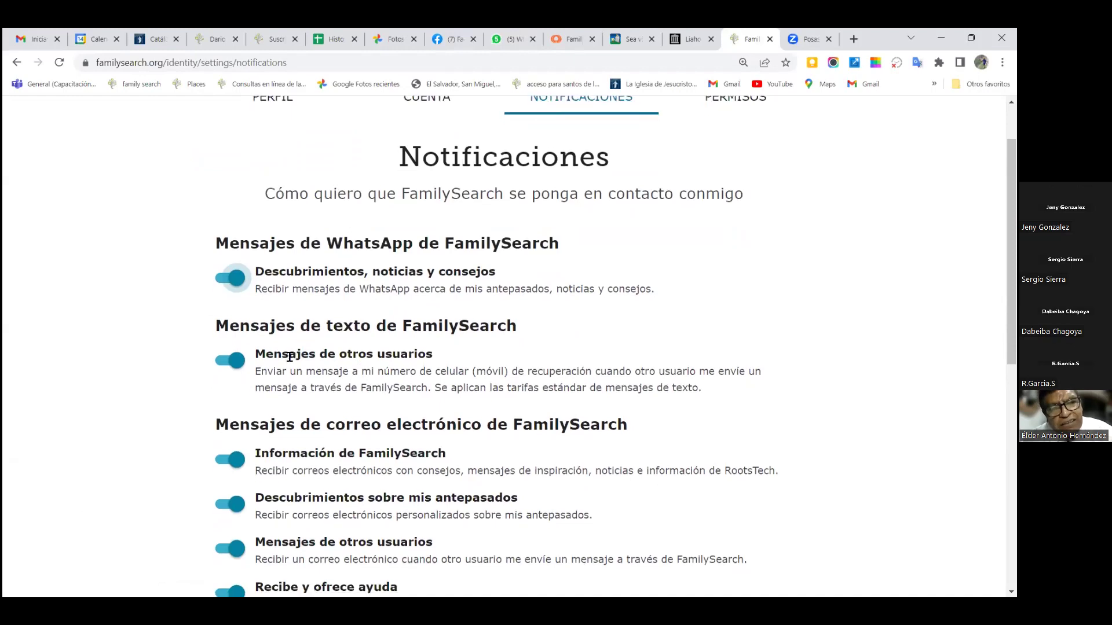
{"action": "scroll", "coordinate": [302, 302], "scroll_direction": "down", "scroll_amount": 3}
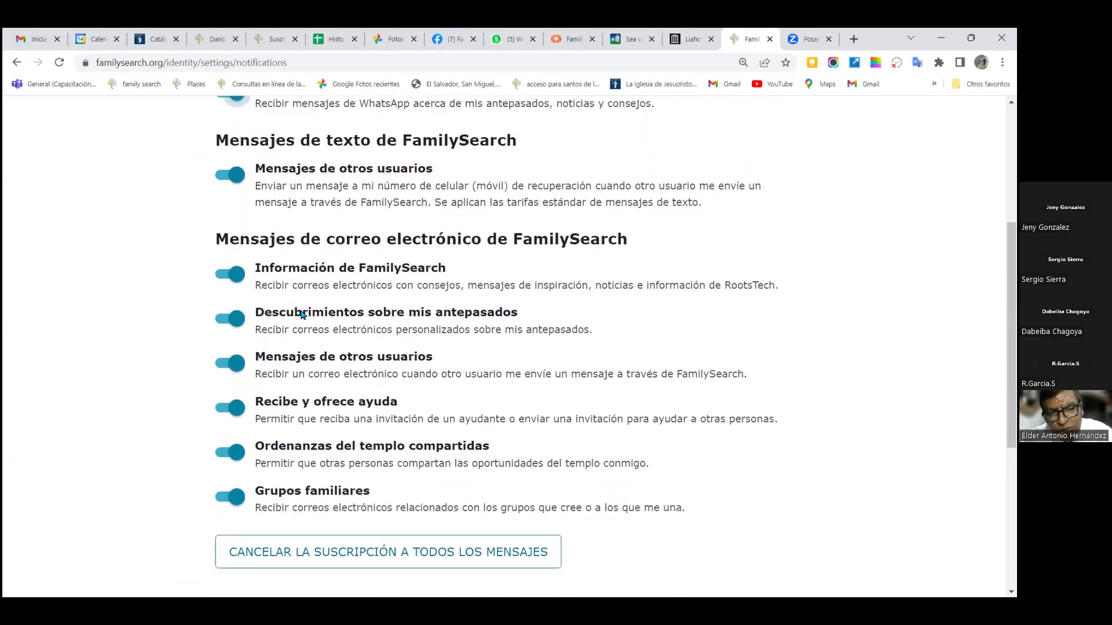
{"action": "scroll", "coordinate": [301, 318], "scroll_direction": "up", "scroll_amount": 7}
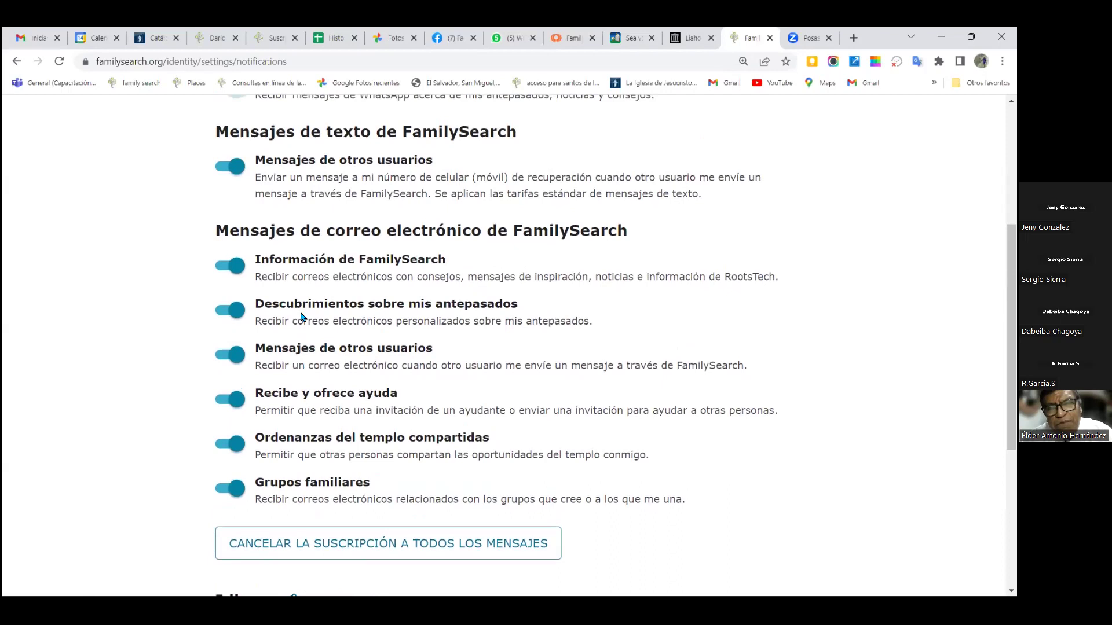
{"action": "scroll", "coordinate": [400, 234], "scroll_direction": "down", "scroll_amount": 1}
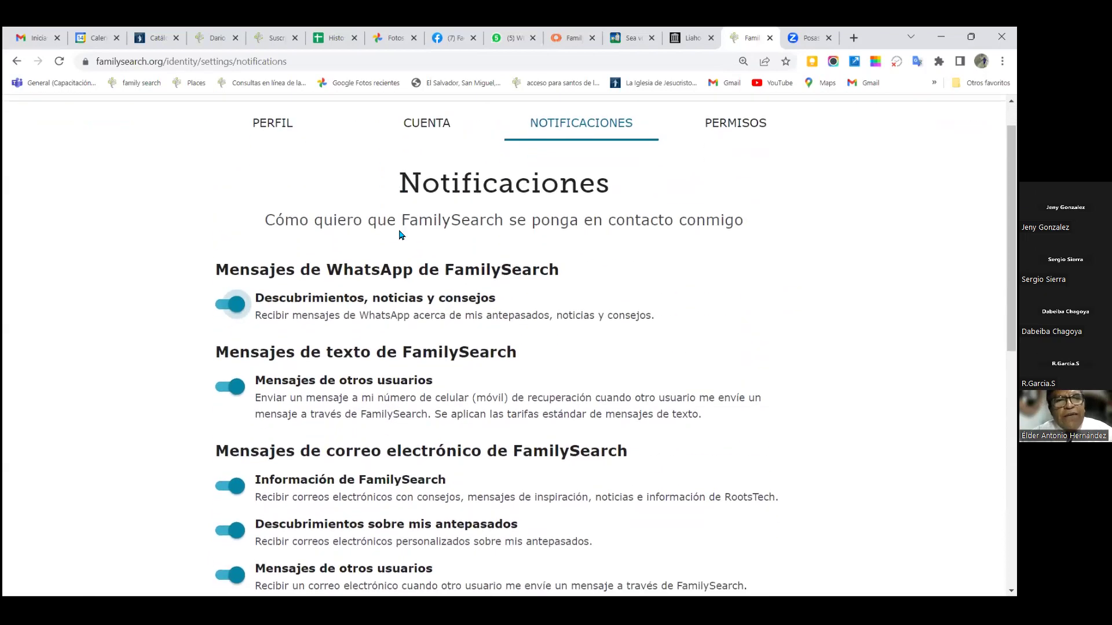
- Browse the CUENTA settings: names, password and recovery details, and family tree preferences
{"action": "left_click", "coordinate": [452, 127]}
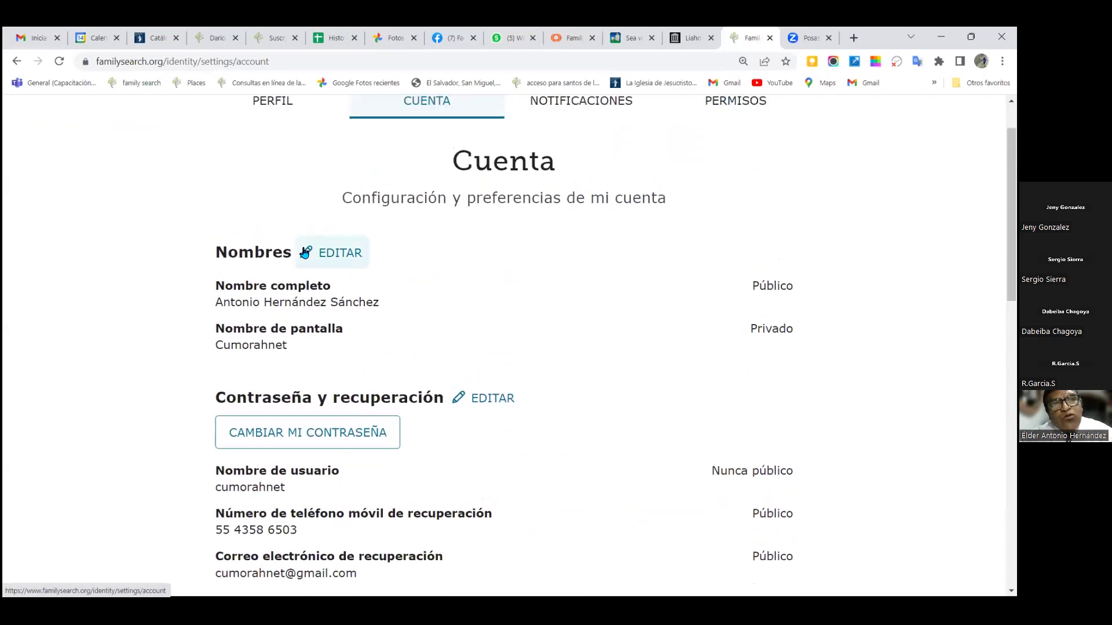
{"action": "scroll", "coordinate": [478, 334], "scroll_direction": "down", "scroll_amount": 3}
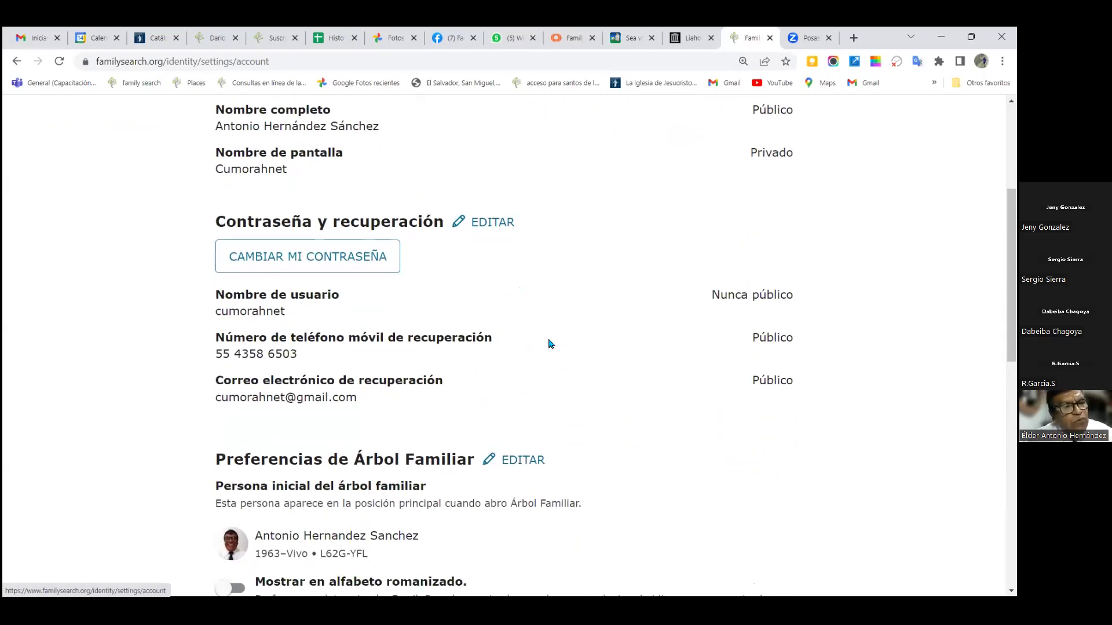
{"action": "scroll", "coordinate": [550, 344], "scroll_direction": "down", "scroll_amount": 3}
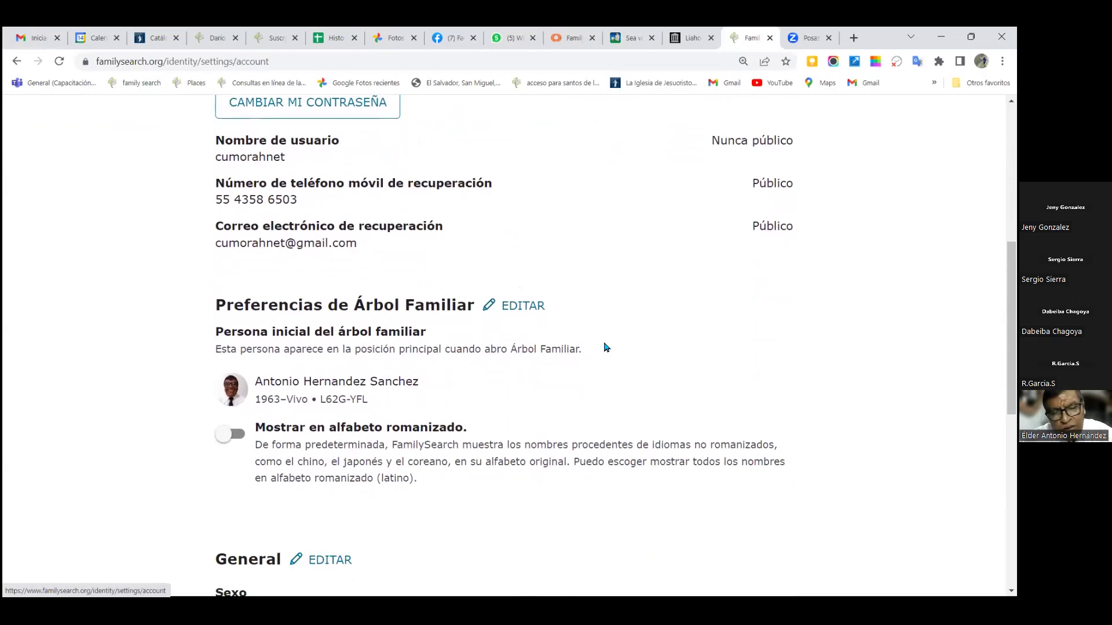
{"action": "scroll", "coordinate": [605, 348], "scroll_direction": "up", "scroll_amount": 3}
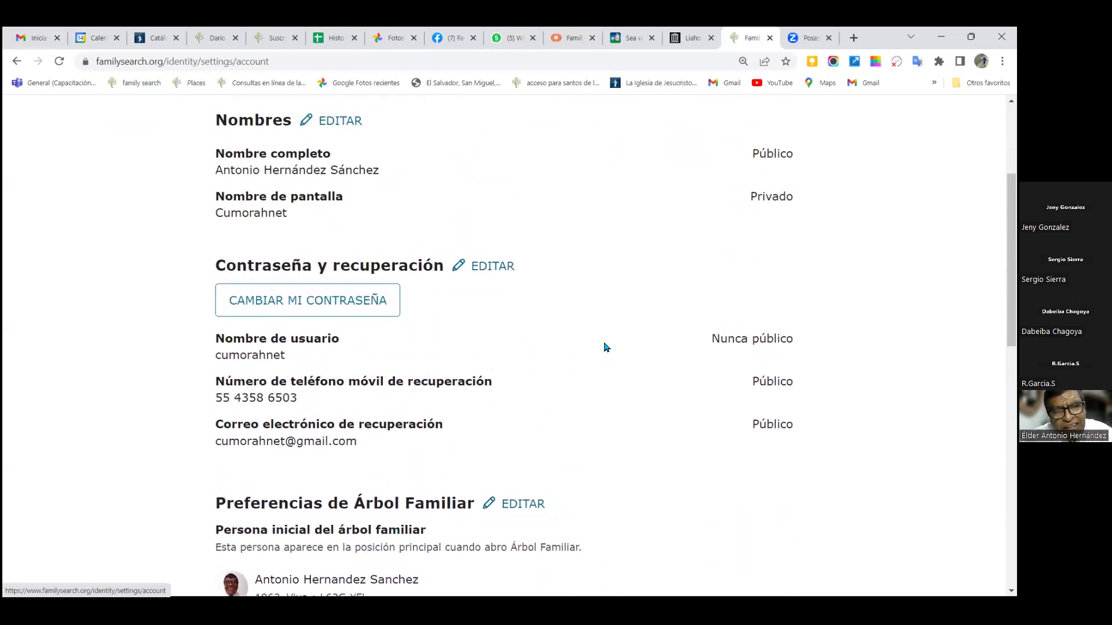
{"action": "scroll", "coordinate": [605, 348], "scroll_direction": "up", "scroll_amount": 3}
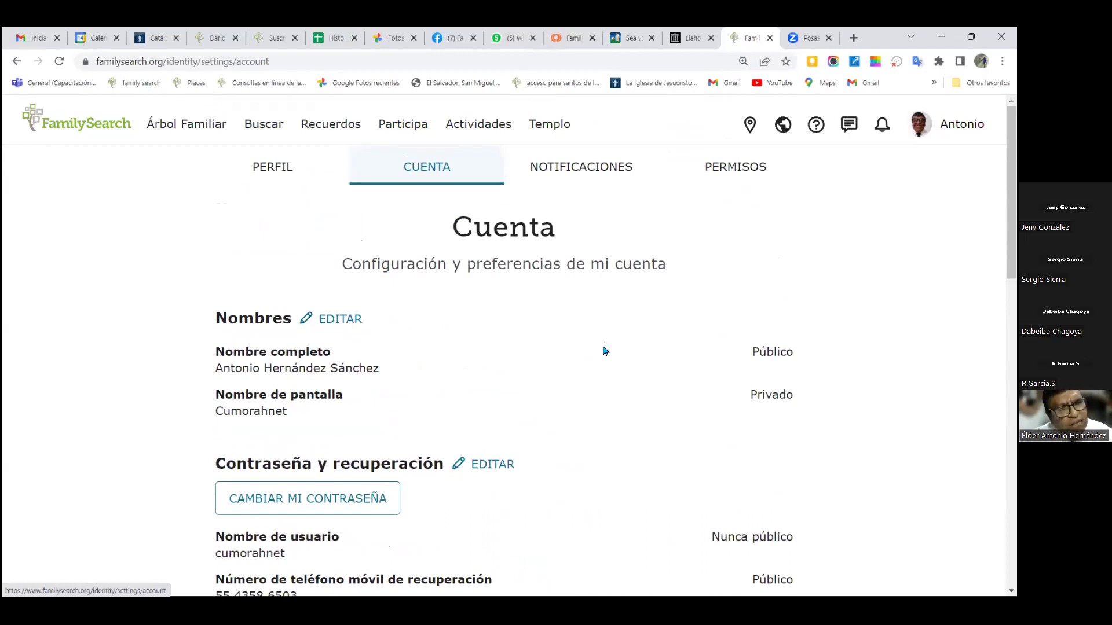
{"action": "scroll", "coordinate": [605, 351], "scroll_direction": "down", "scroll_amount": 1}
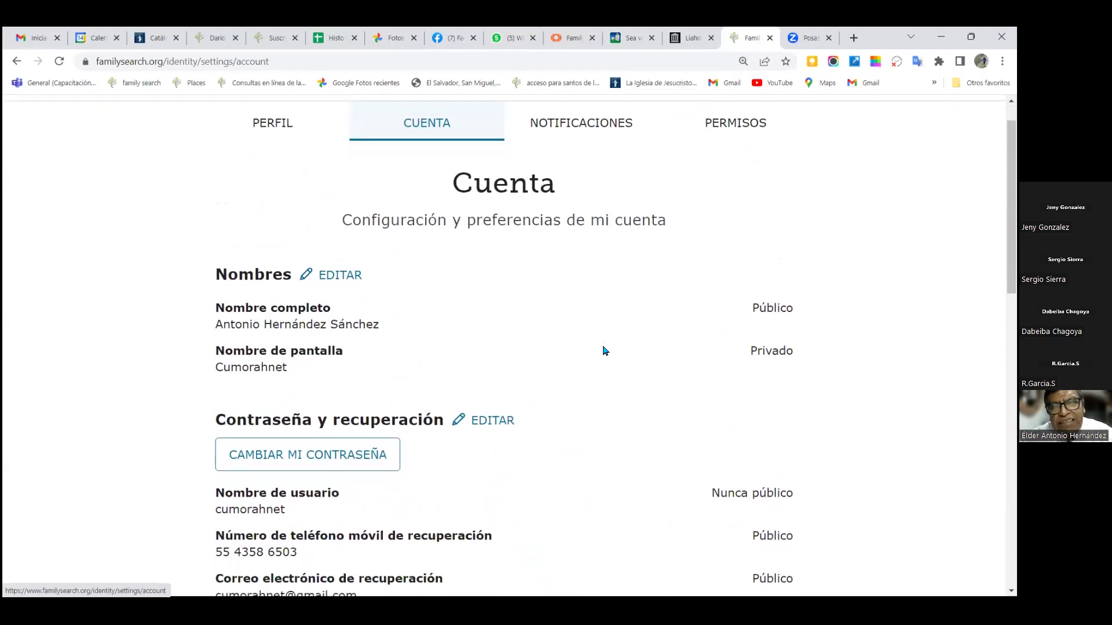
{"action": "scroll", "coordinate": [605, 351], "scroll_direction": "up", "scroll_amount": 1}
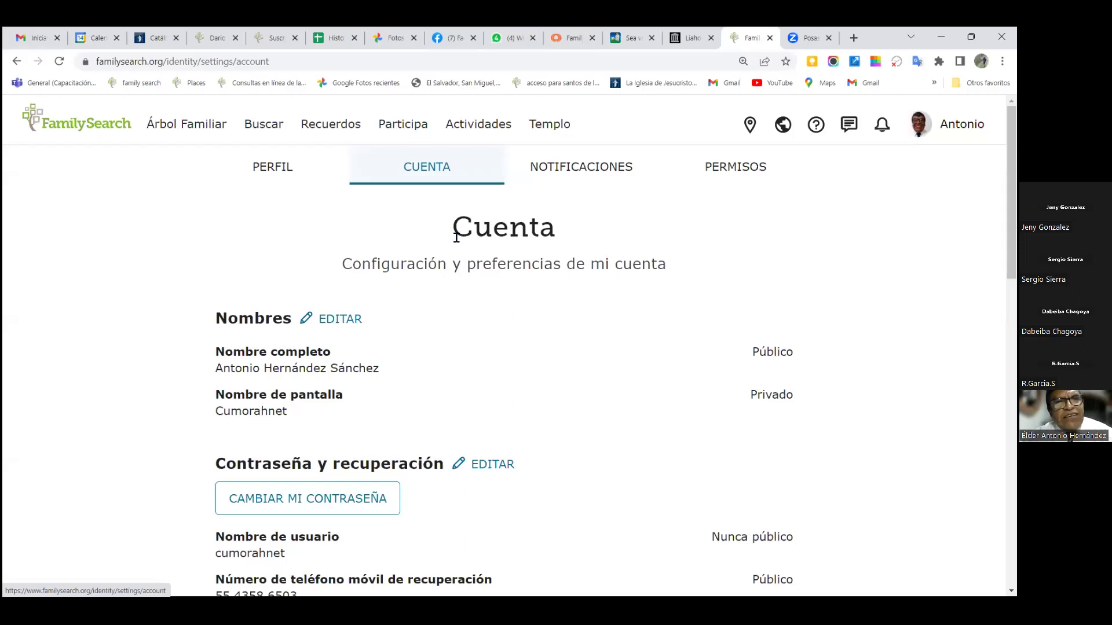
- In Google Photos, open the FamilySearch support image showing WhatsApp number and service hours
{"action": "left_click", "coordinate": [394, 38]}
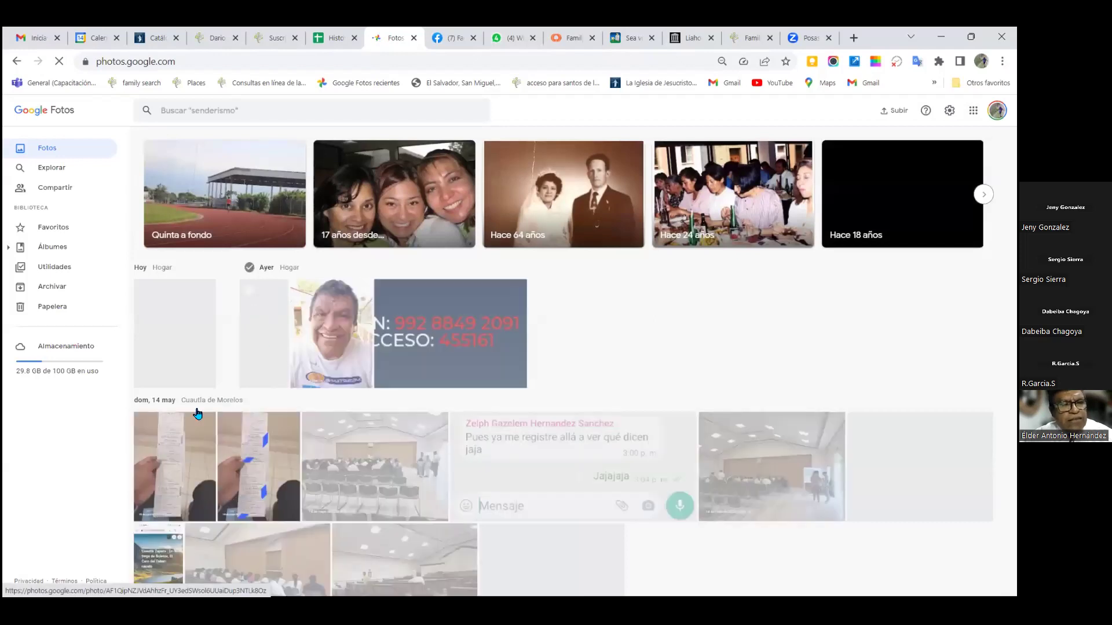
{"action": "left_click", "coordinate": [227, 419]}
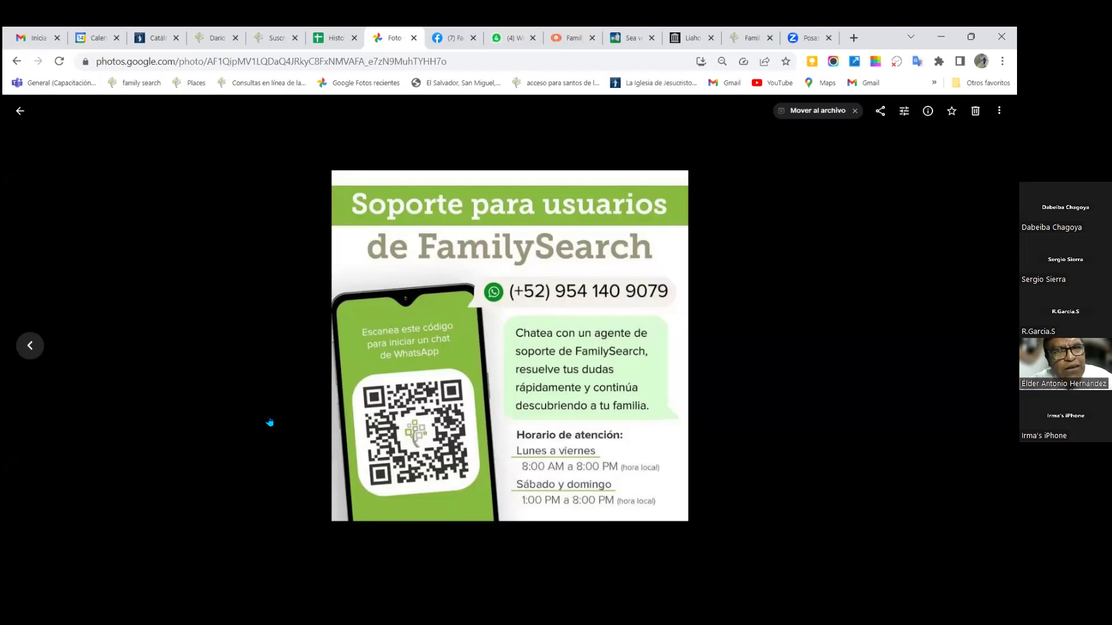
- In a new tab, search 'soporte familysearch' and open the first FamilySearch result
{"action": "left_click", "coordinate": [854, 37]}
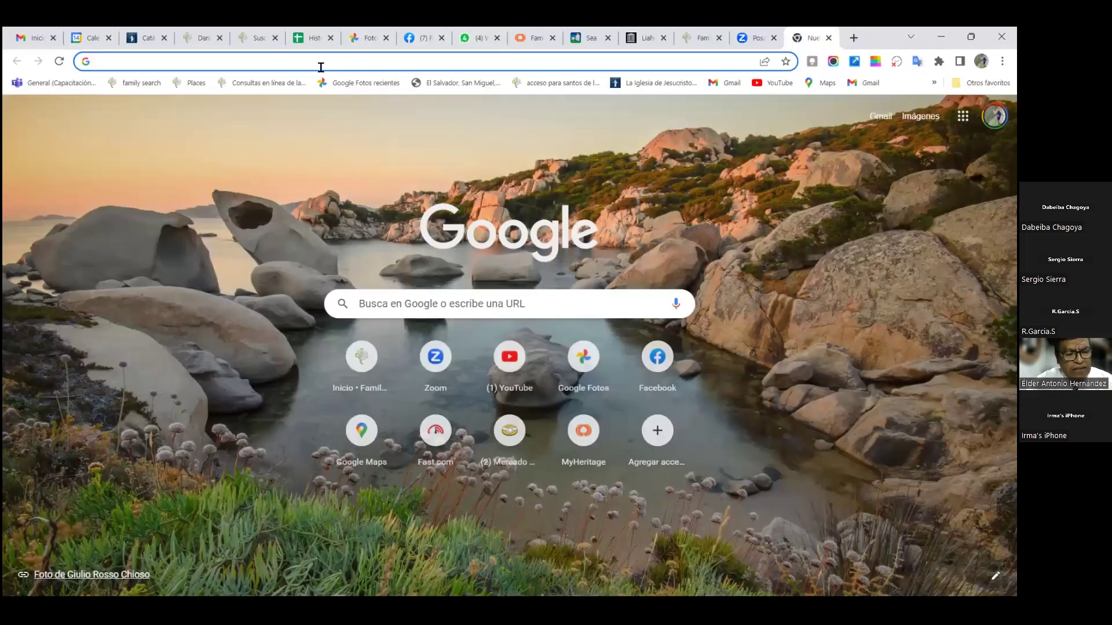
{"action": "left_click", "coordinate": [321, 67]}
{"action": "type", "text": "sopporte"}
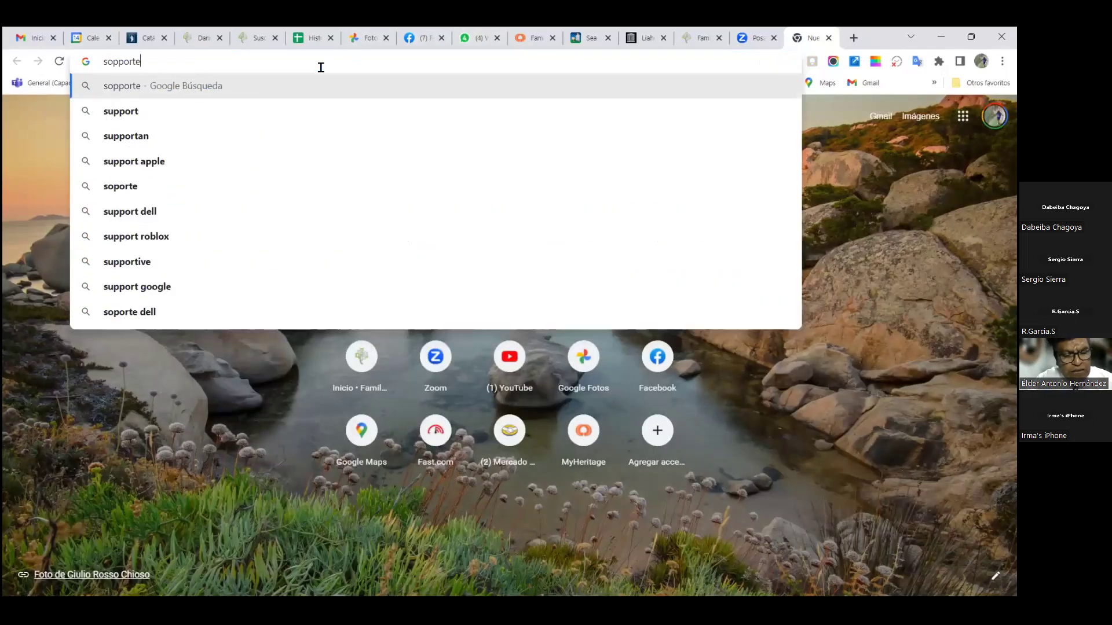
{"action": "type", "text": " family"}
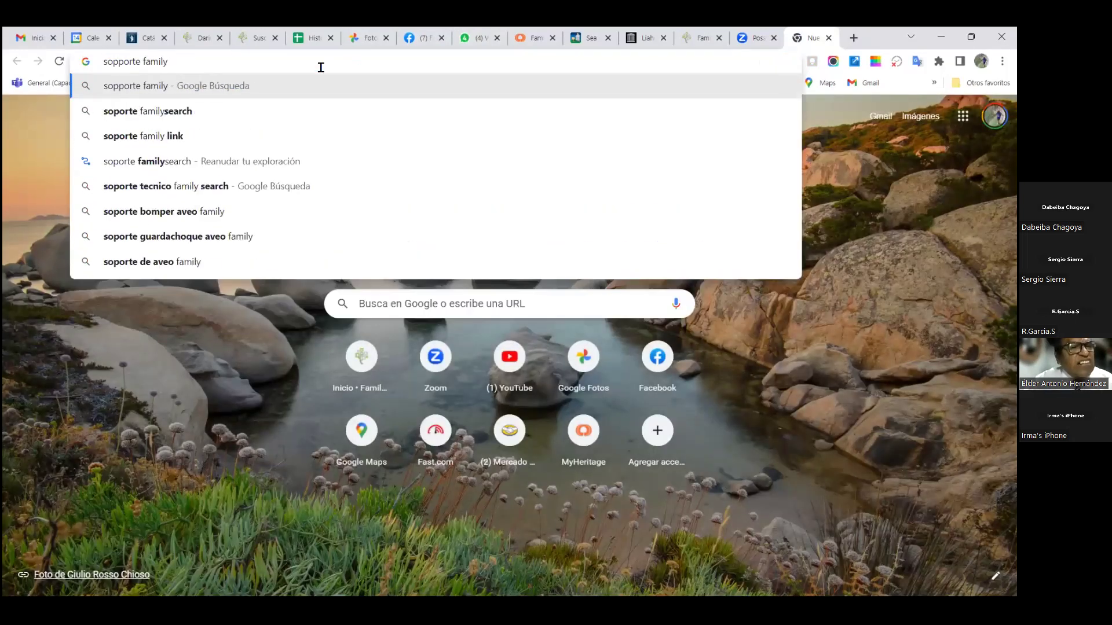
{"action": "left_click", "coordinate": [216, 113]}
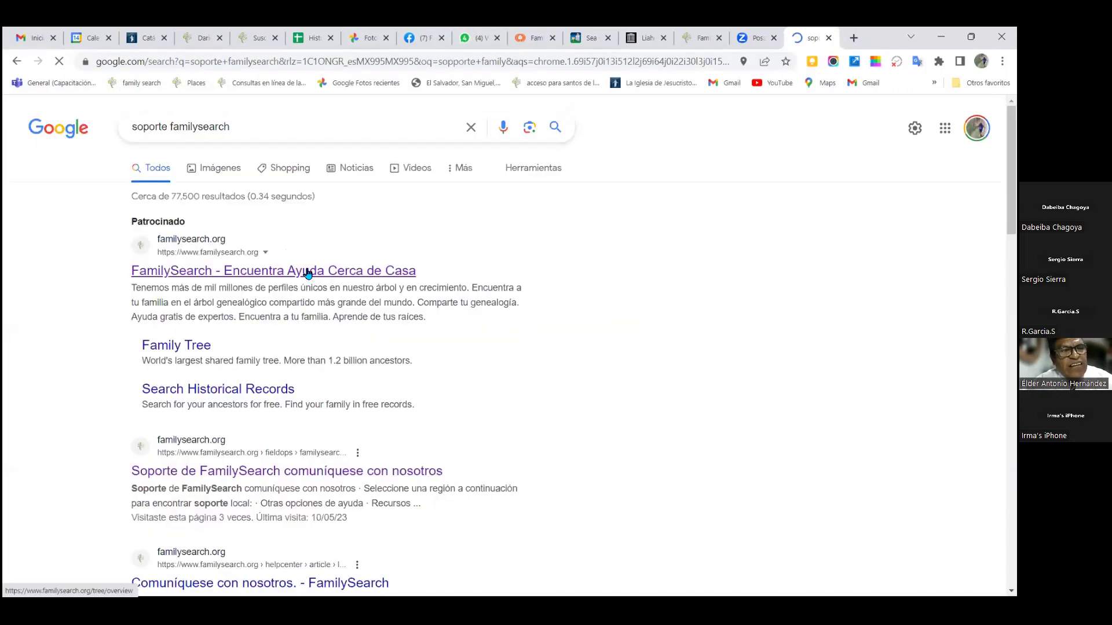
{"action": "left_click", "coordinate": [259, 257]}
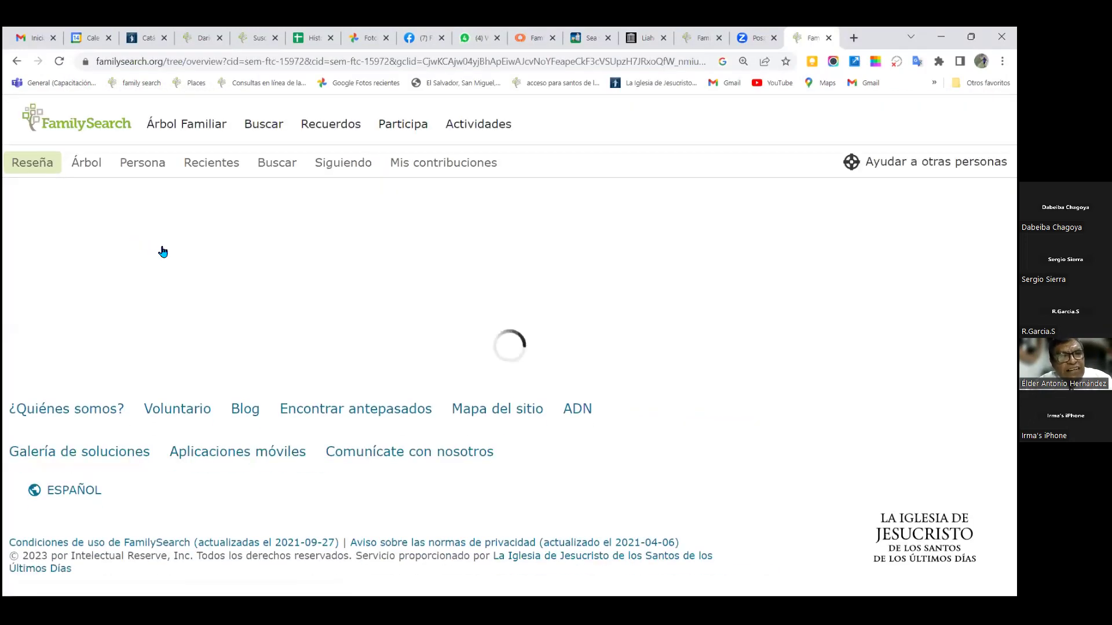
{"action": "scroll", "coordinate": [441, 351], "scroll_direction": "down", "scroll_amount": 4}
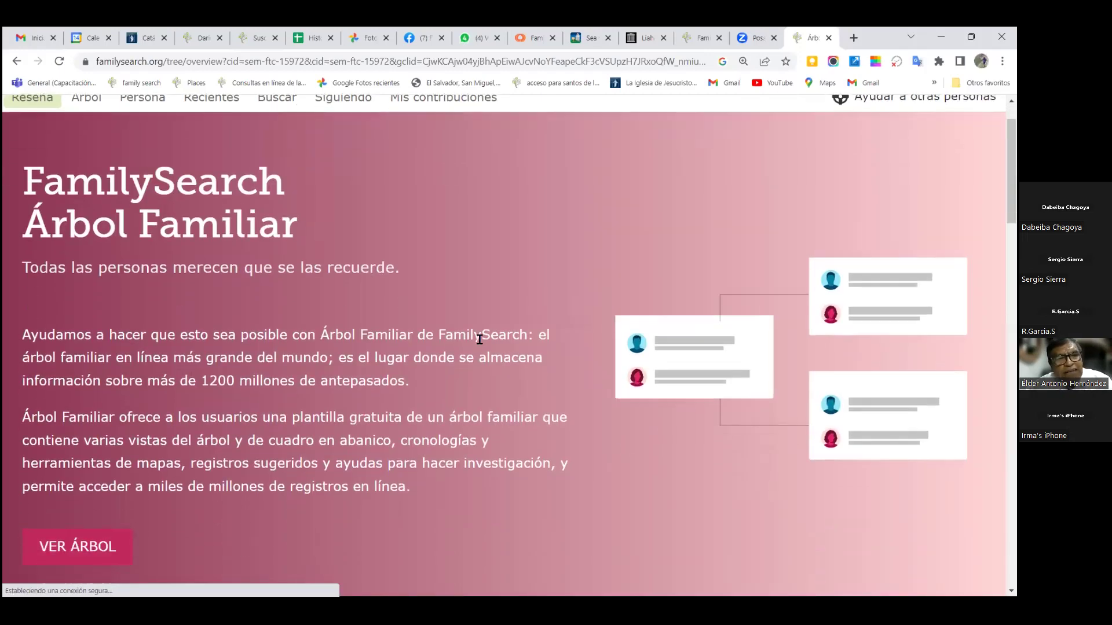
{"action": "scroll", "coordinate": [329, 384], "scroll_direction": "down", "scroll_amount": 5}
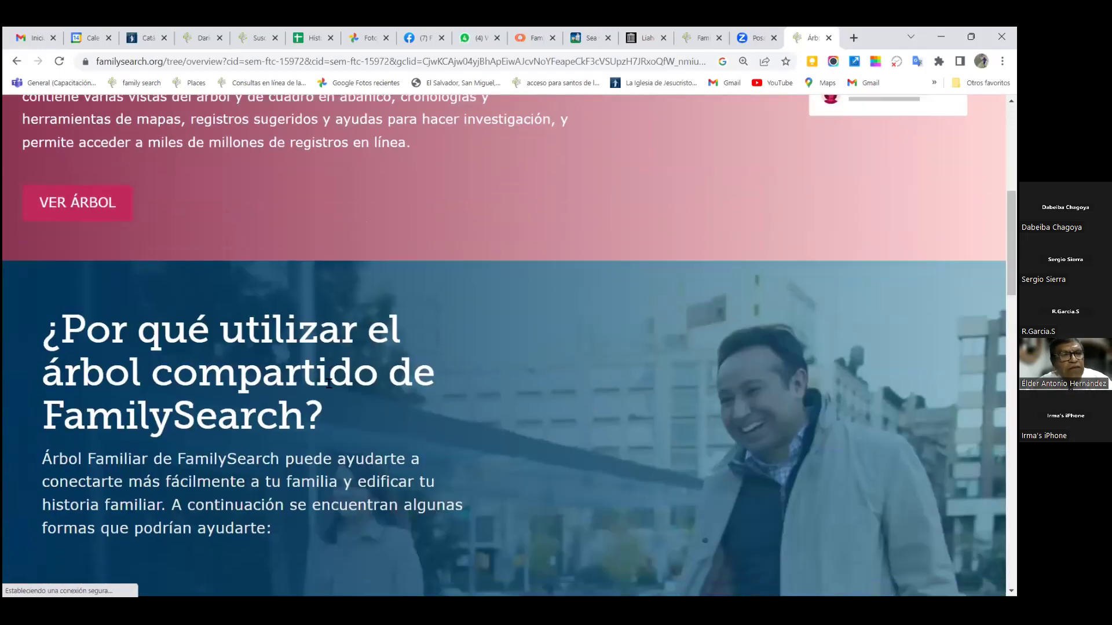
{"action": "scroll", "coordinate": [329, 383], "scroll_direction": "down", "scroll_amount": 3}
{"action": "scroll", "coordinate": [328, 384], "scroll_direction": "up", "scroll_amount": 2}
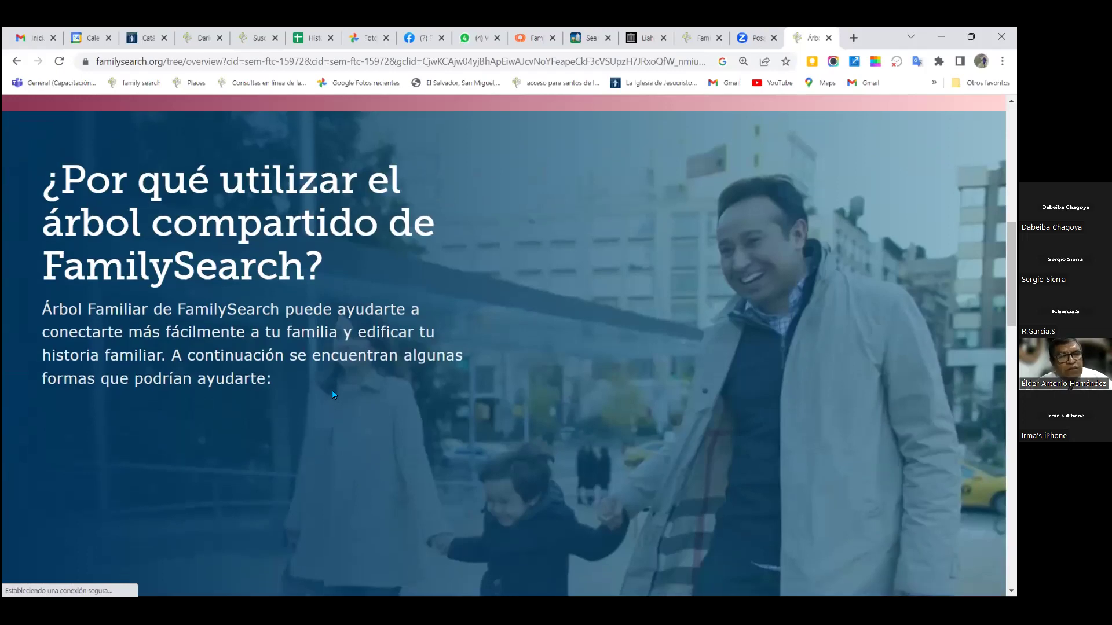
{"action": "scroll", "coordinate": [331, 390], "scroll_direction": "down", "scroll_amount": 3}
{"action": "scroll", "coordinate": [333, 397], "scroll_direction": "down", "scroll_amount": 11}
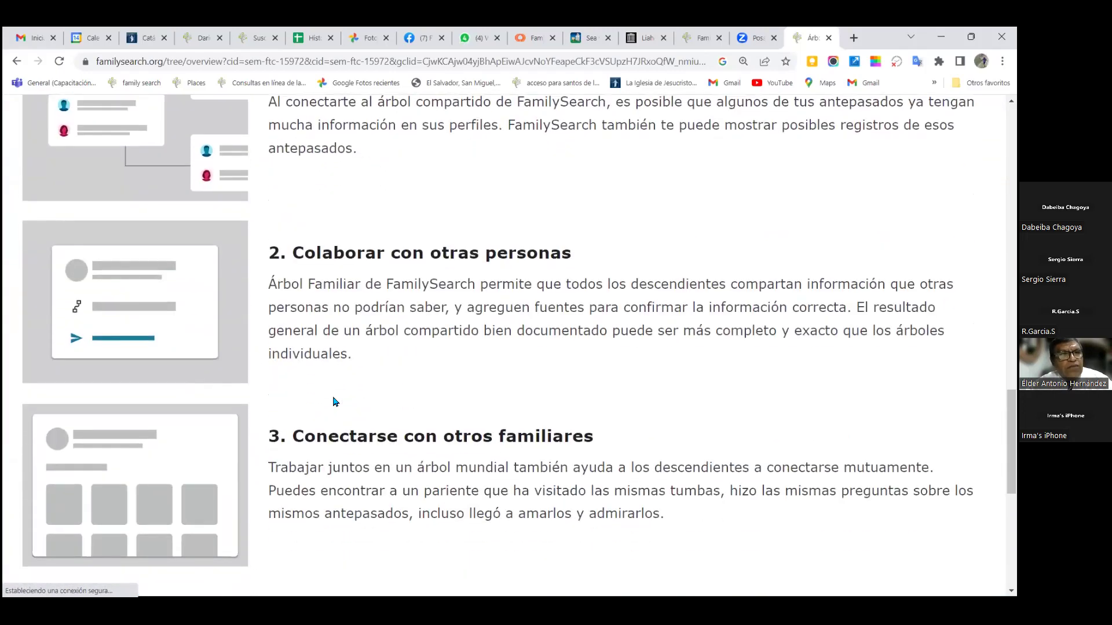
{"action": "scroll", "coordinate": [334, 399], "scroll_direction": "up", "scroll_amount": 6}
{"action": "scroll", "coordinate": [332, 397], "scroll_direction": "up", "scroll_amount": 15}
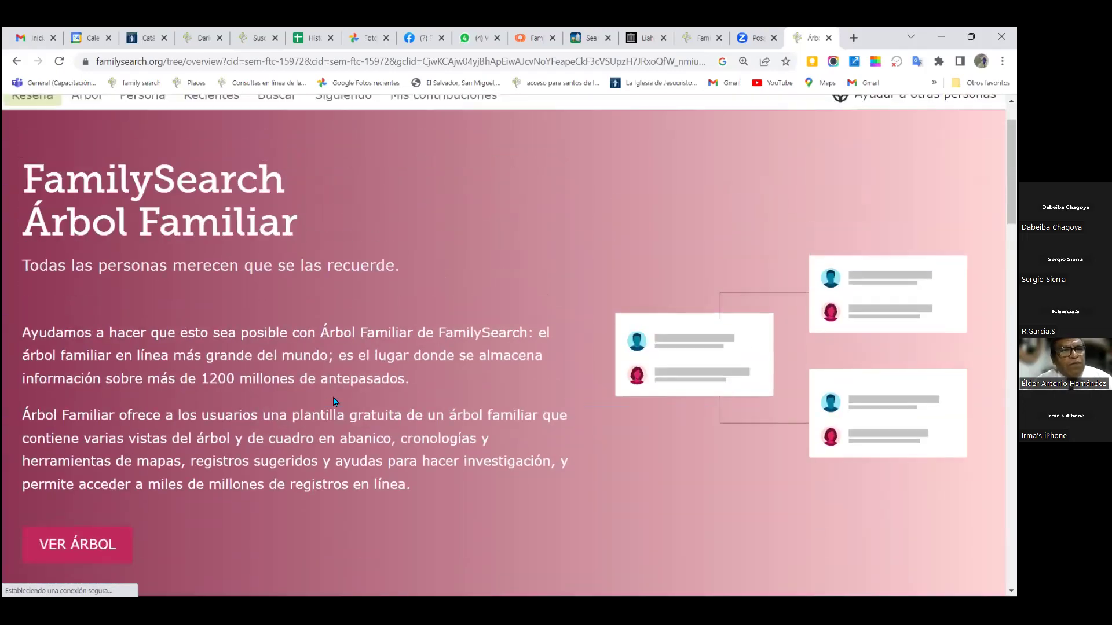
- Run a new search for 'familysearch sopor' from the address bar
{"action": "left_click", "coordinate": [165, 61]}
{"action": "type", "text": "familysea"}
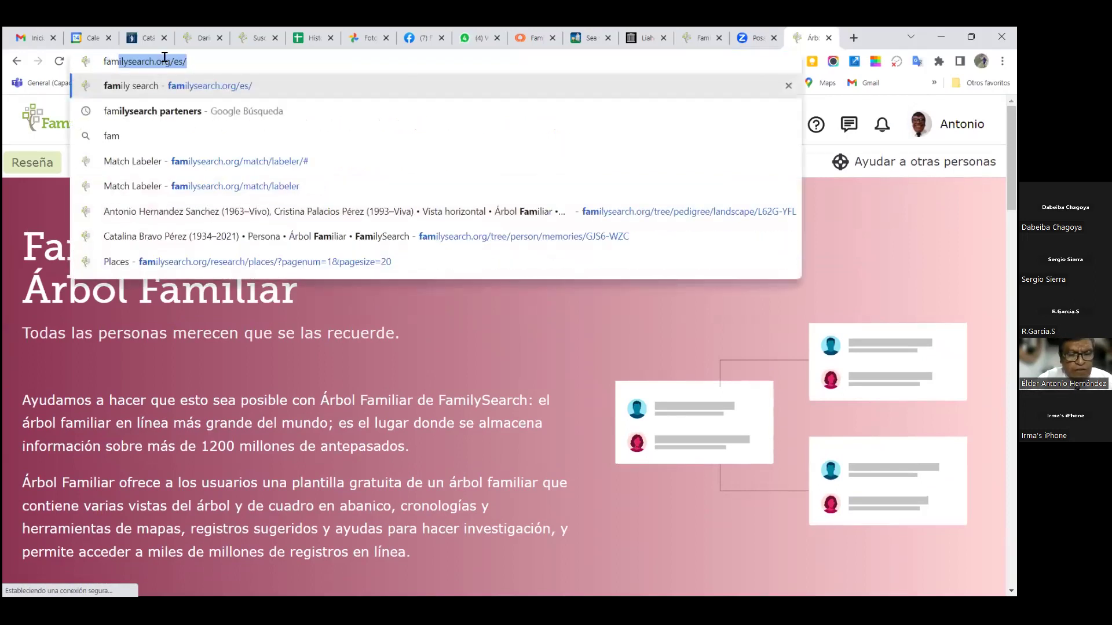
{"action": "type", "text": "rch sopor"}
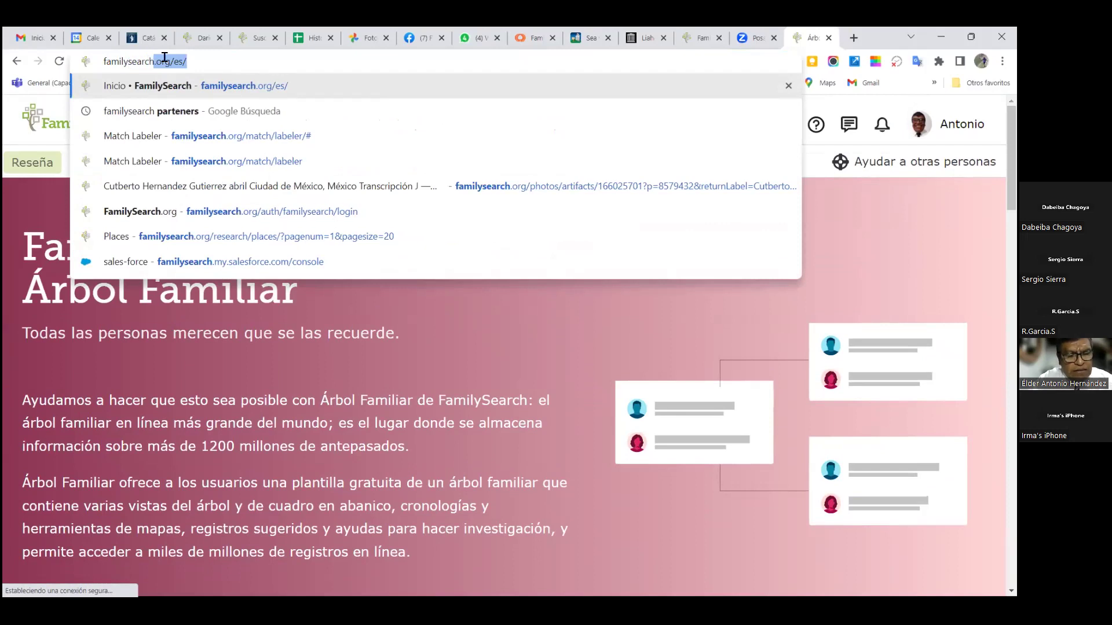
{"action": "key", "text": "Return"}
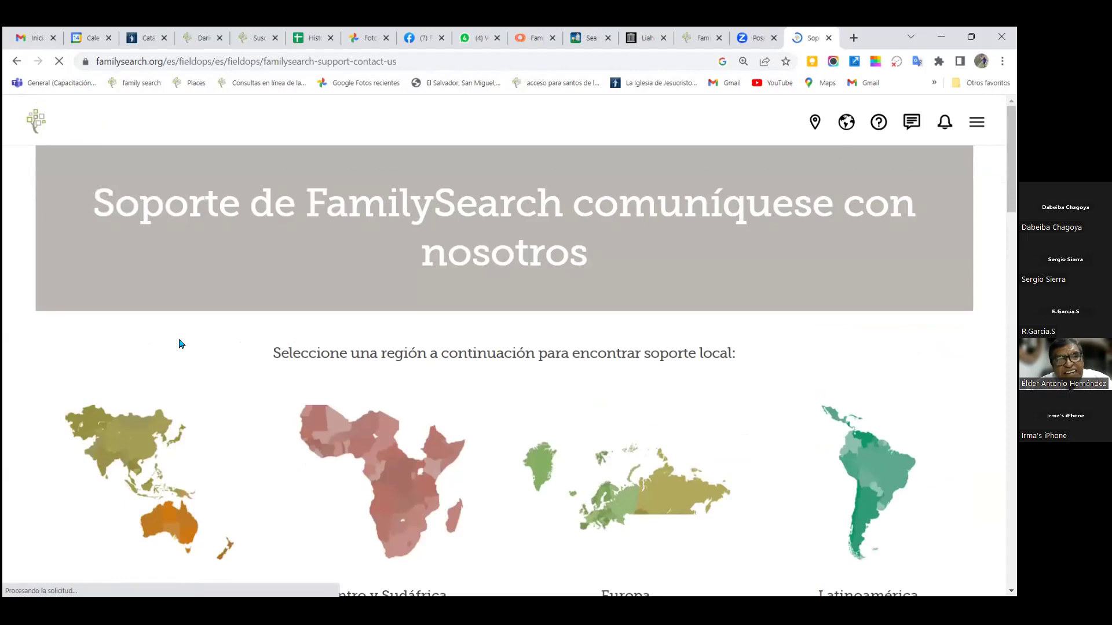
- Show the 'Soporte de FamilySearch comuníquese con nosotros' title and select the page's URL
{"action": "scroll", "coordinate": [179, 344], "scroll_direction": "down", "scroll_amount": 2}
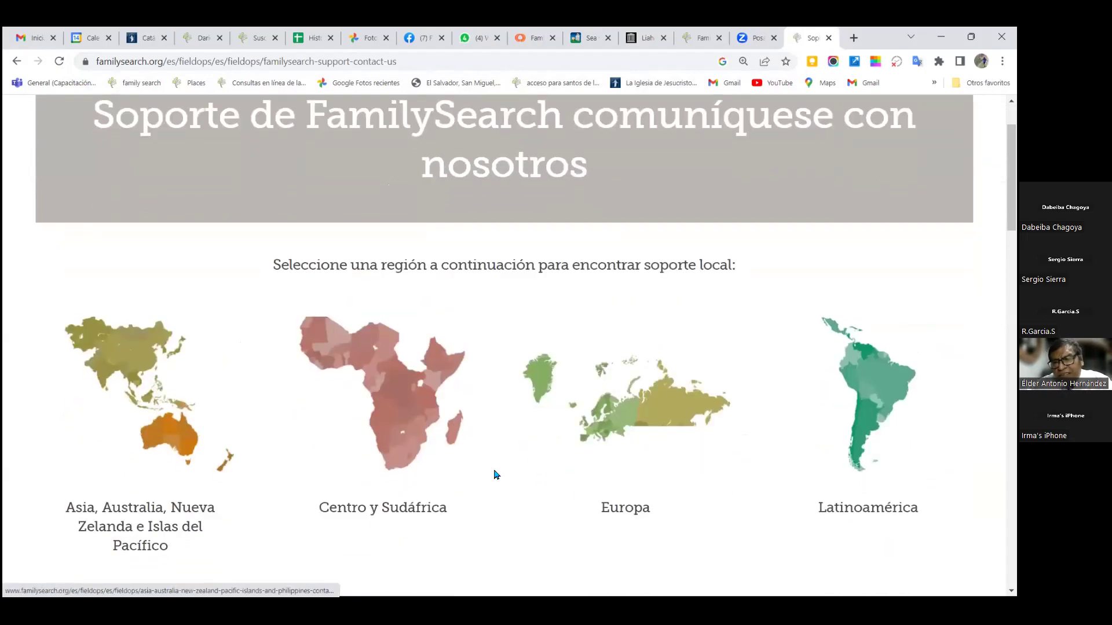
{"action": "scroll", "coordinate": [608, 463], "scroll_direction": "down", "scroll_amount": 1}
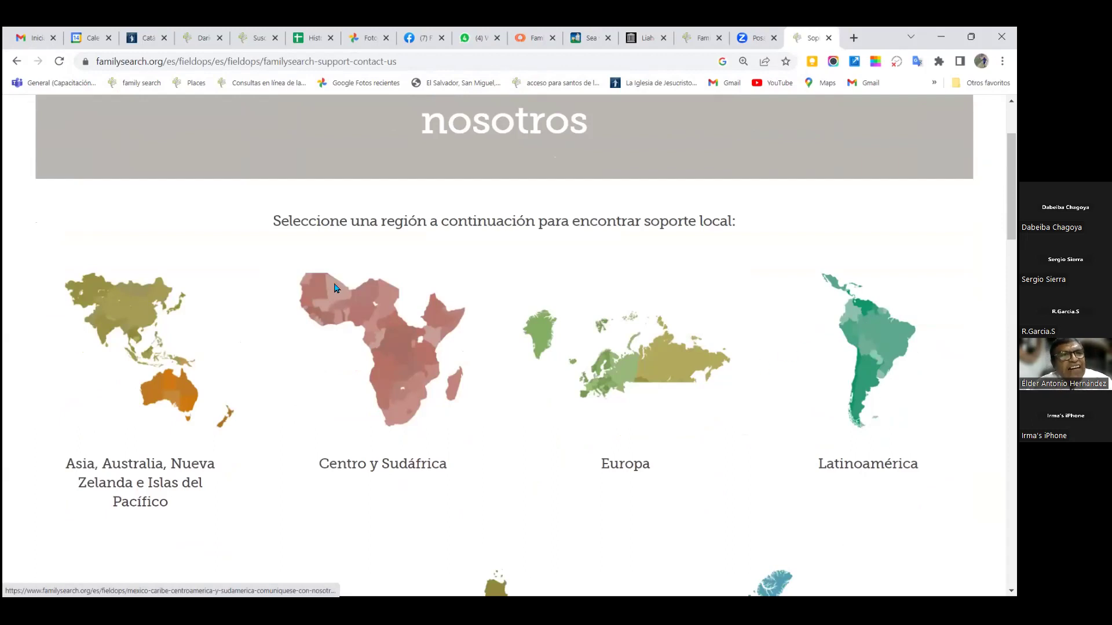
{"action": "scroll", "coordinate": [324, 266], "scroll_direction": "up", "scroll_amount": 2}
{"action": "left_click", "coordinate": [238, 61]}
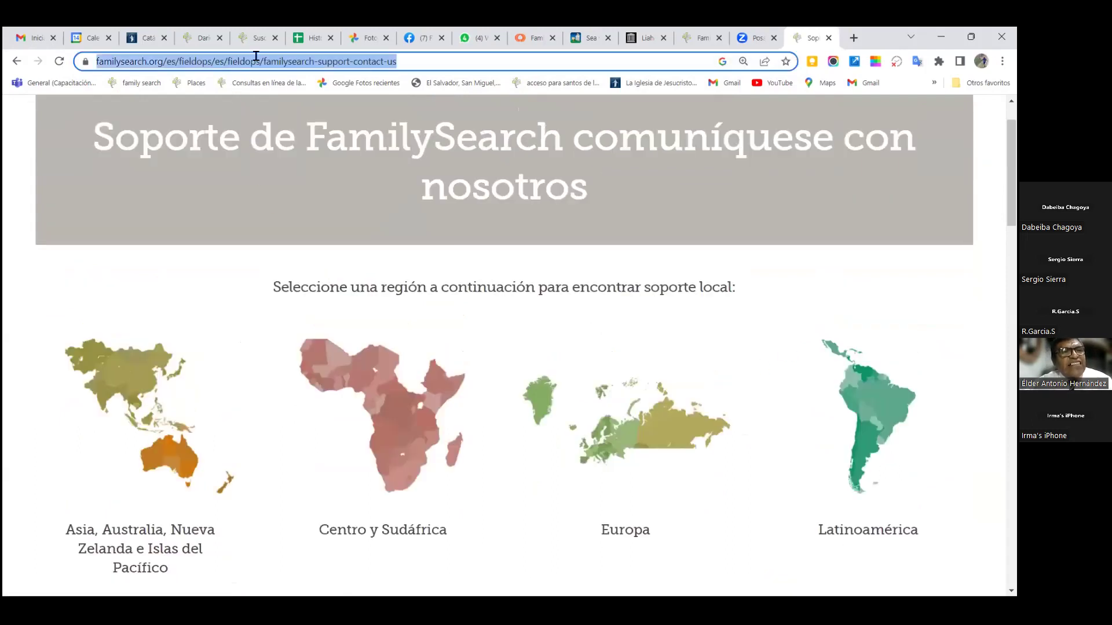
- Copy the support contact page URL from the address bar with Copiar, then switch windows
{"action": "right_click", "coordinate": [251, 60]}
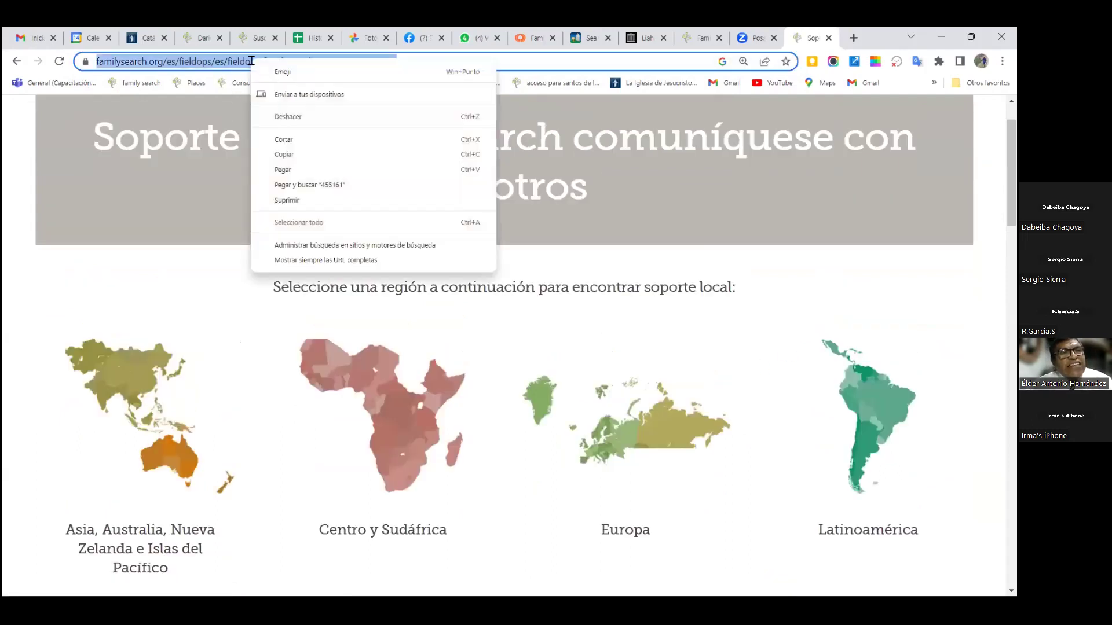
{"action": "left_click", "coordinate": [297, 154]}
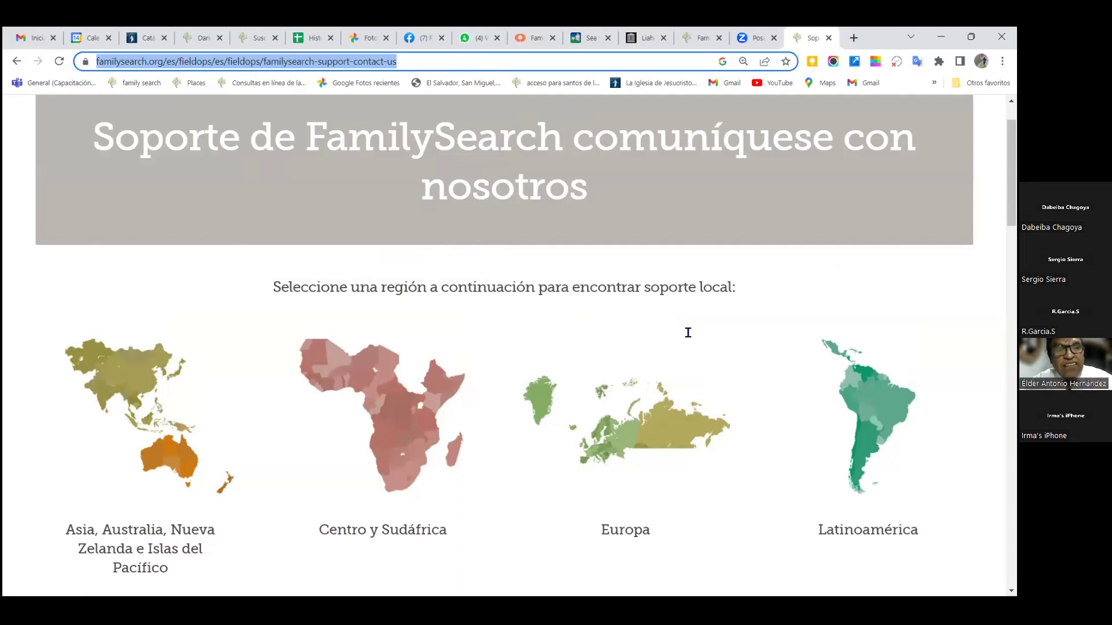
{"action": "key", "text": "alt+Tab"}
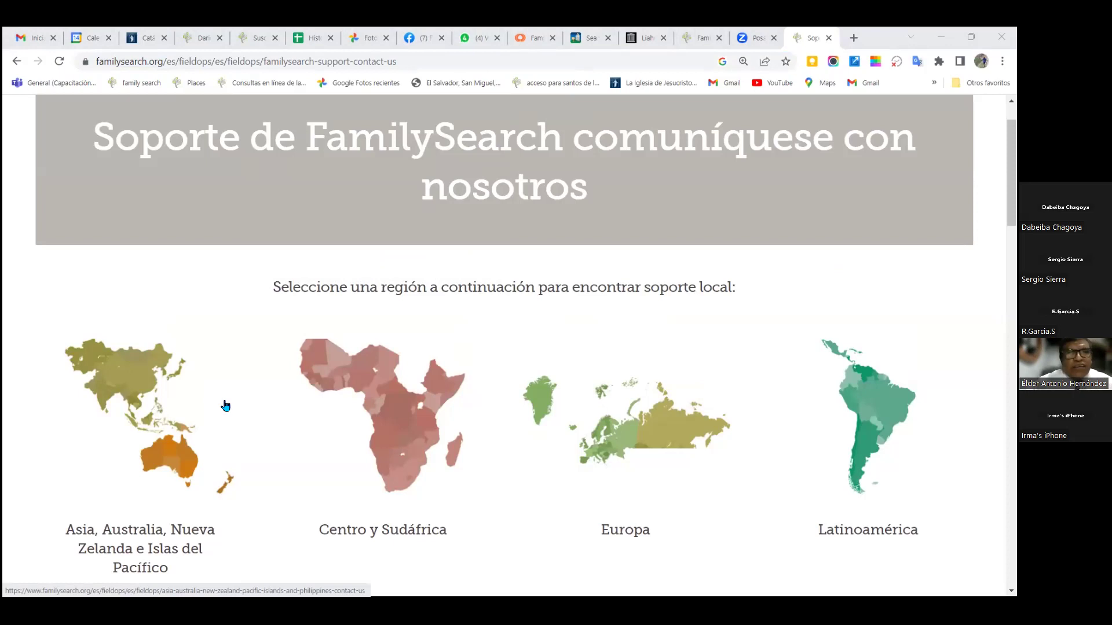
{"action": "scroll", "coordinate": [232, 338], "scroll_direction": "down", "scroll_amount": 2}
{"action": "scroll", "coordinate": [232, 339], "scroll_direction": "up", "scroll_amount": 2}
{"action": "scroll", "coordinate": [231, 336], "scroll_direction": "down", "scroll_amount": 2}
{"action": "scroll", "coordinate": [232, 335], "scroll_direction": "up", "scroll_amount": 1}
{"action": "scroll", "coordinate": [232, 336], "scroll_direction": "up", "scroll_amount": 1}
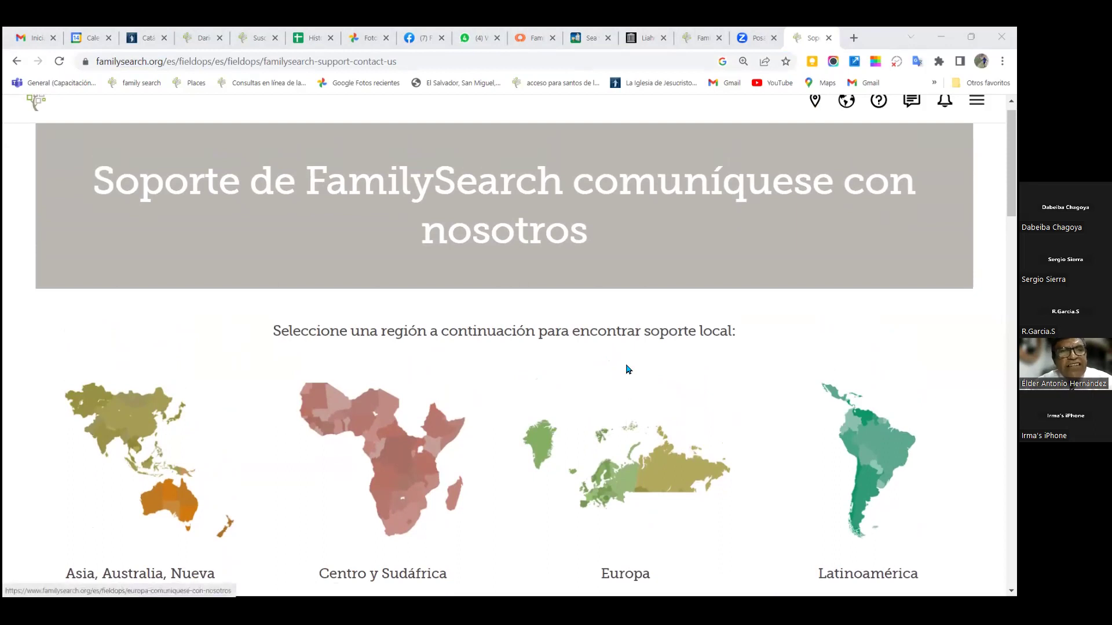
{"action": "scroll", "coordinate": [541, 399], "scroll_direction": "down", "scroll_amount": 1}
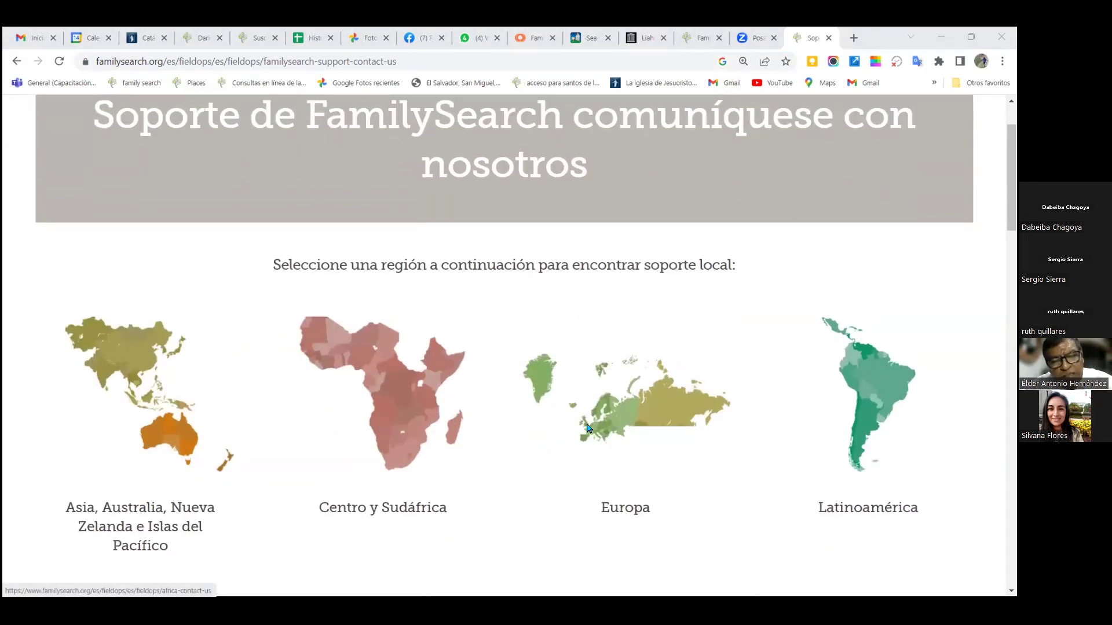
{"action": "scroll", "coordinate": [581, 429], "scroll_direction": "down", "scroll_amount": 4}
{"action": "scroll", "coordinate": [581, 430], "scroll_direction": "up", "scroll_amount": 1}
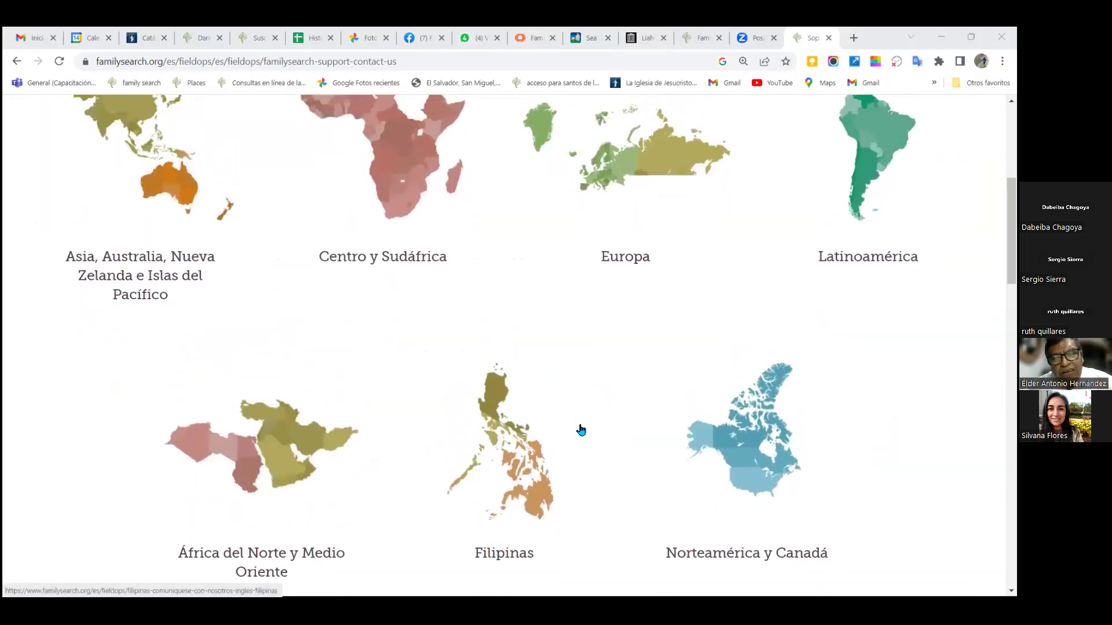
{"action": "scroll", "coordinate": [581, 429], "scroll_direction": "up", "scroll_amount": 4}
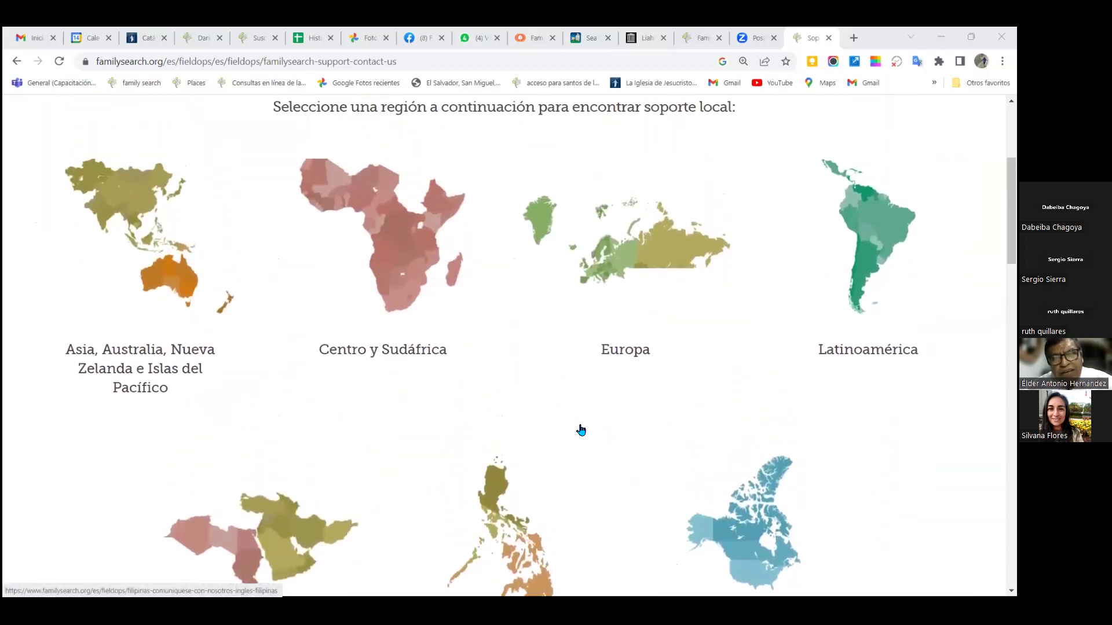
{"action": "scroll", "coordinate": [581, 429], "scroll_direction": "up", "scroll_amount": 2}
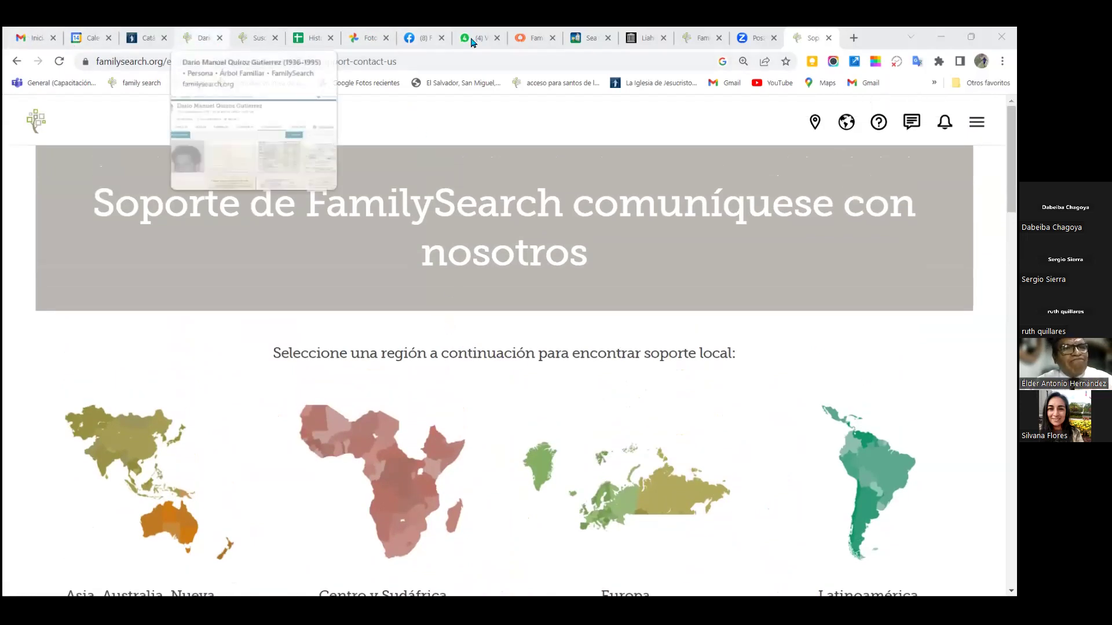
- View the WhatsApp support card photo in Google Photos, then return to the library grid
{"action": "left_click", "coordinate": [360, 41]}
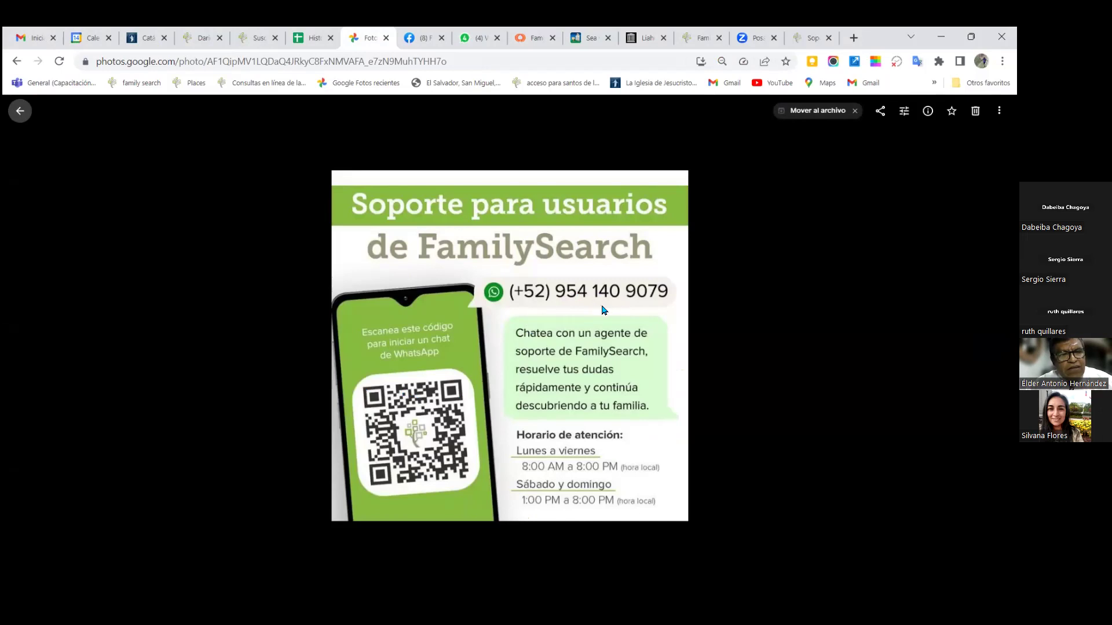
{"action": "left_click", "coordinate": [19, 111]}
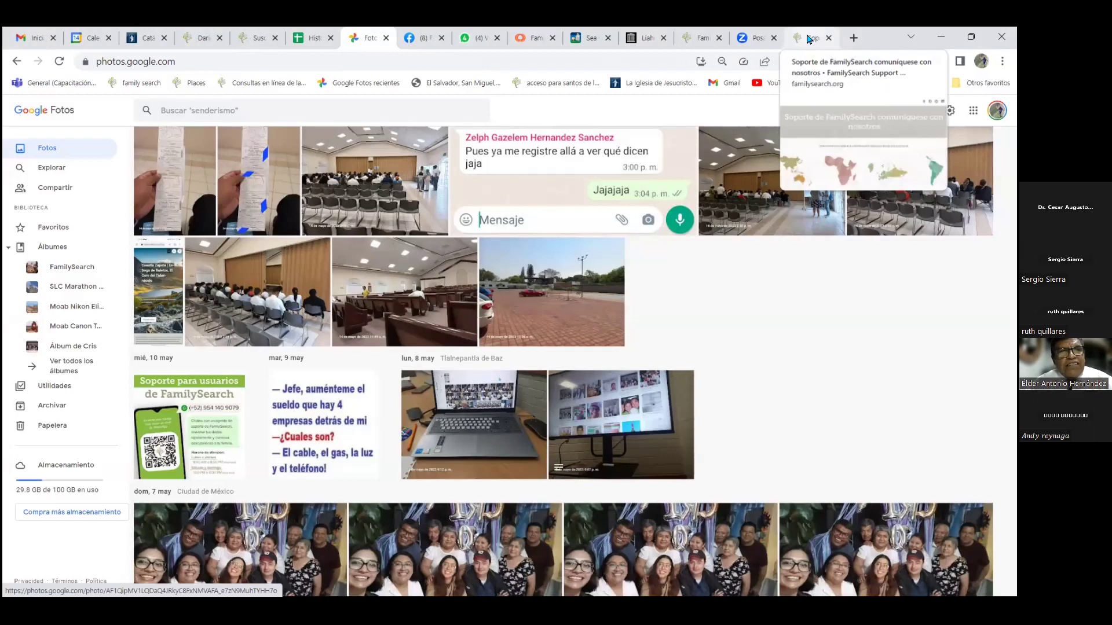
- Return to FamilySearch and browse the Cuenta account settings page
{"action": "left_click", "coordinate": [809, 39]}
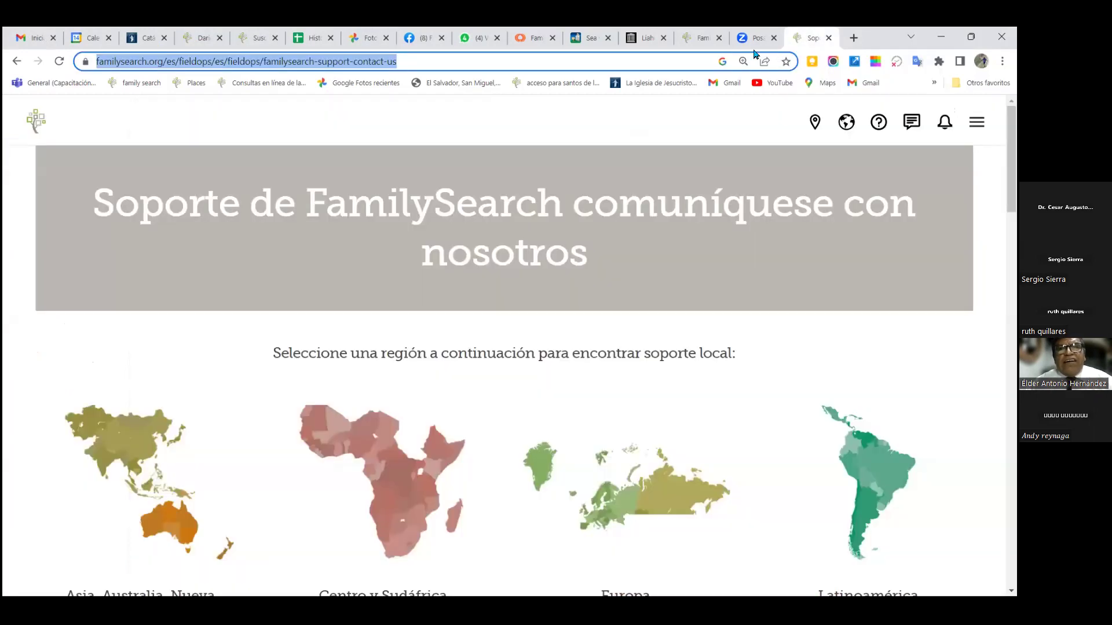
{"action": "left_click", "coordinate": [702, 38]}
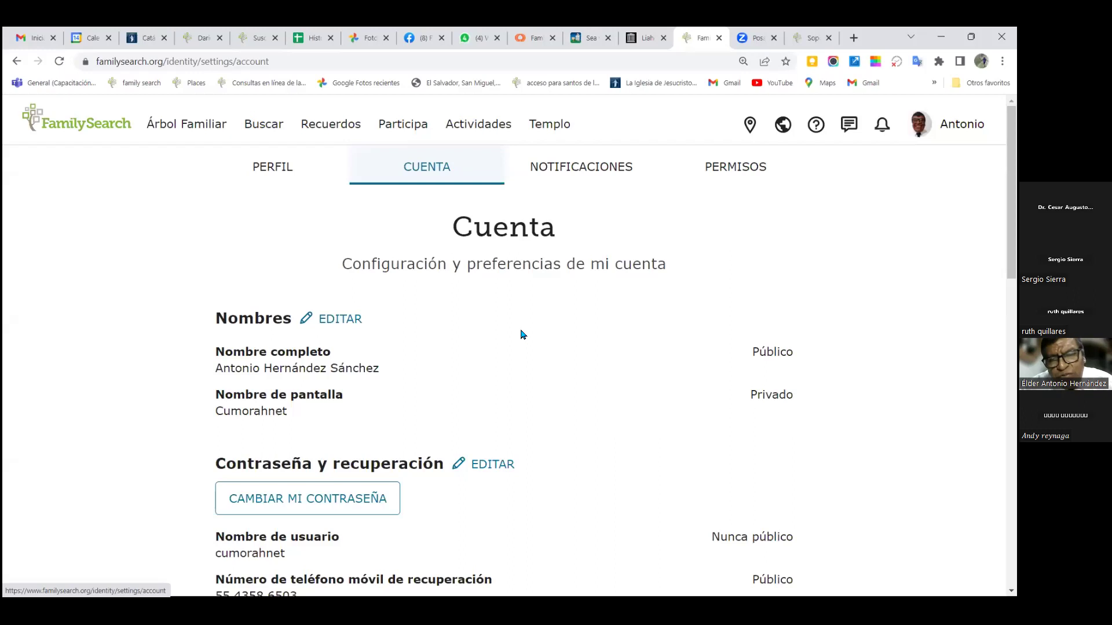
{"action": "scroll", "coordinate": [524, 334], "scroll_direction": "down", "scroll_amount": 3}
{"action": "scroll", "coordinate": [543, 337], "scroll_direction": "up", "scroll_amount": 3}
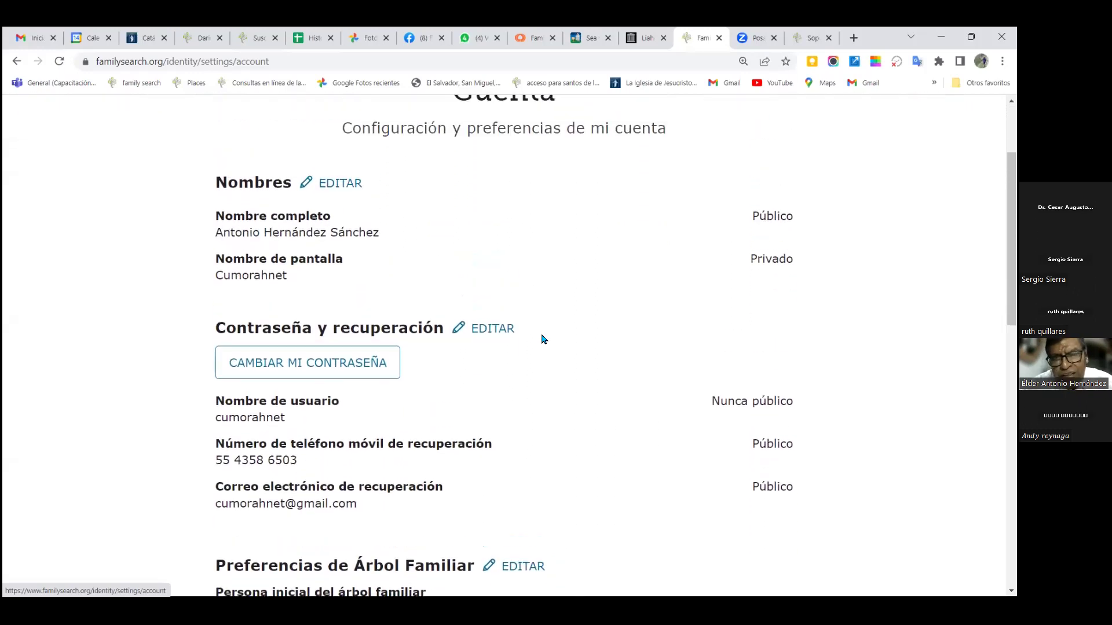
{"action": "scroll", "coordinate": [543, 339], "scroll_direction": "down", "scroll_amount": 1}
{"action": "scroll", "coordinate": [543, 340], "scroll_direction": "up", "scroll_amount": 1}
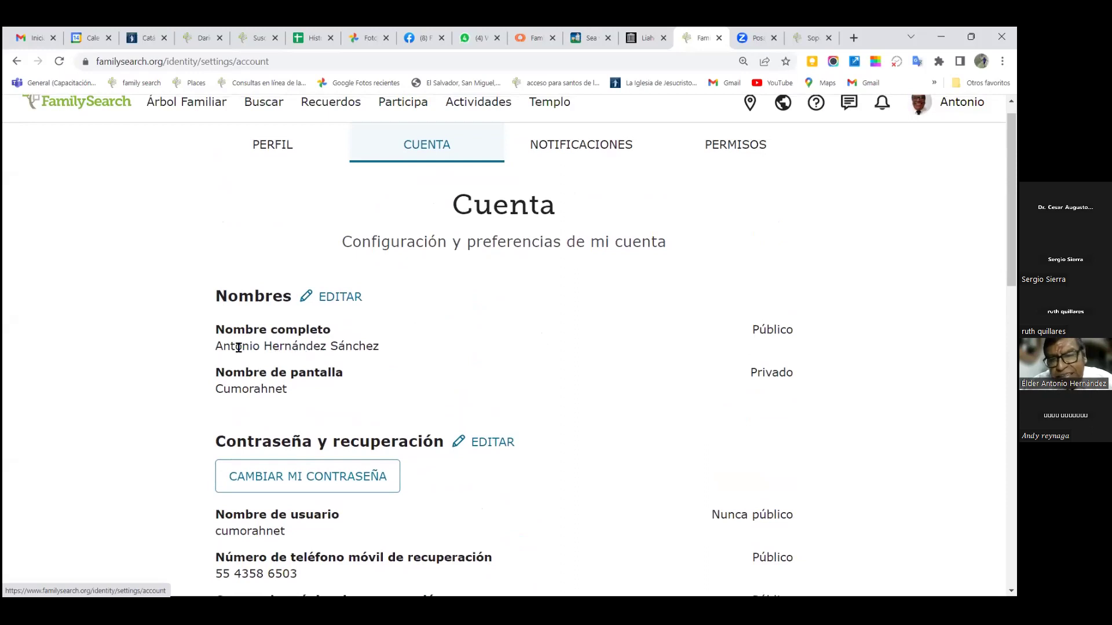
{"action": "scroll", "coordinate": [368, 355], "scroll_direction": "down", "scroll_amount": 1}
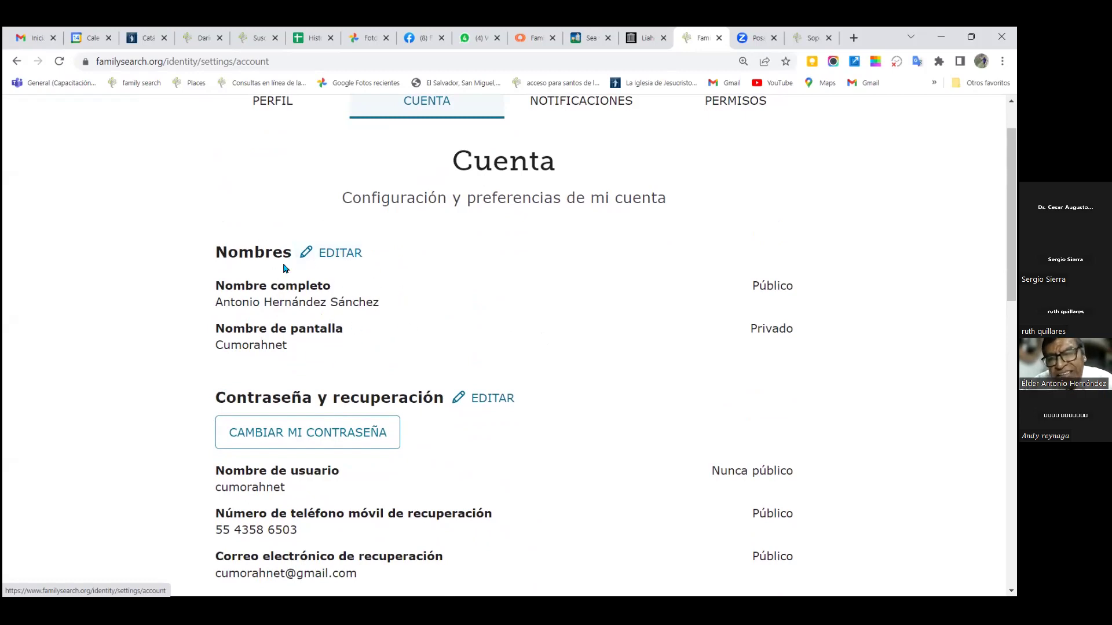
- Open the Nombres editor and cancel it, leaving the account names unchanged
{"action": "left_click", "coordinate": [308, 261]}
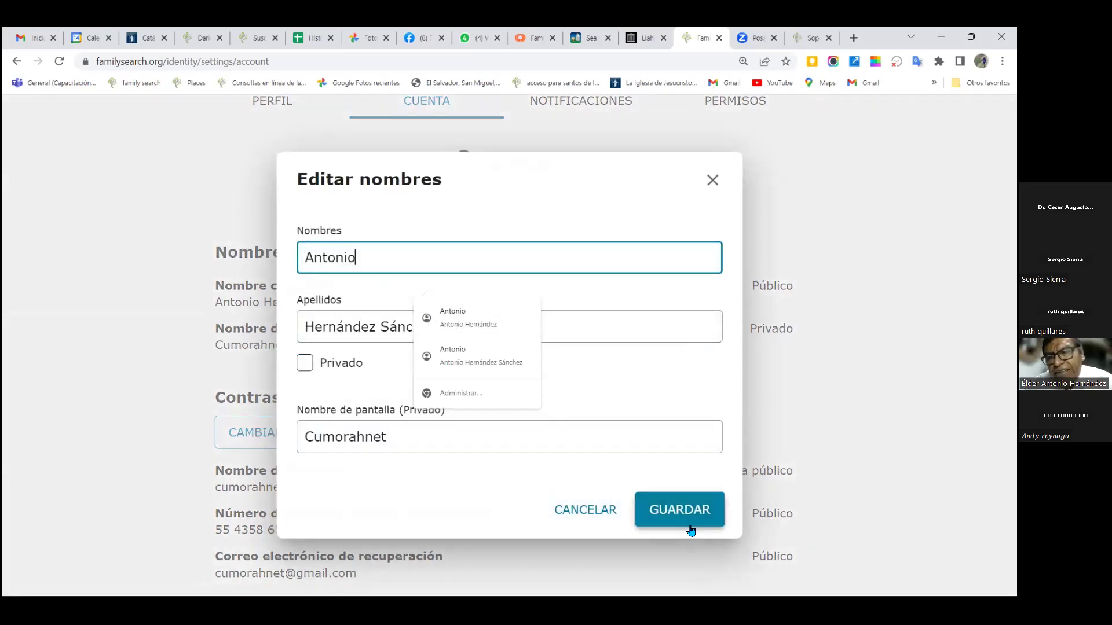
{"action": "left_click", "coordinate": [601, 511]}
{"action": "scroll", "coordinate": [523, 358], "scroll_direction": "up", "scroll_amount": 1}
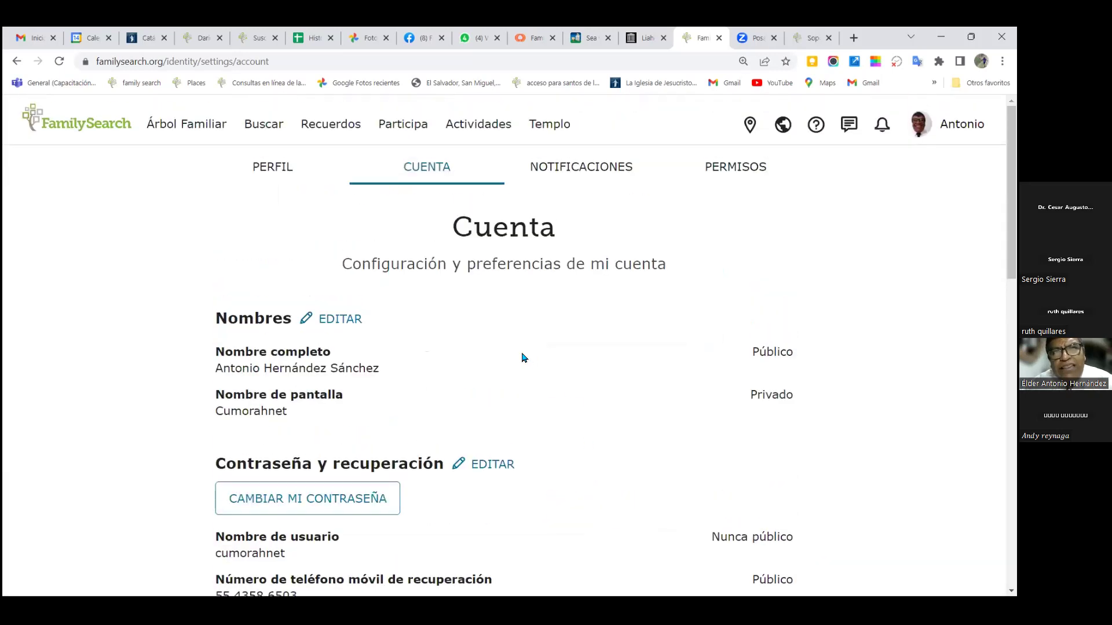
- Open Configuración from the user-name menu and look over the Perfil settings page
{"action": "left_click", "coordinate": [956, 124]}
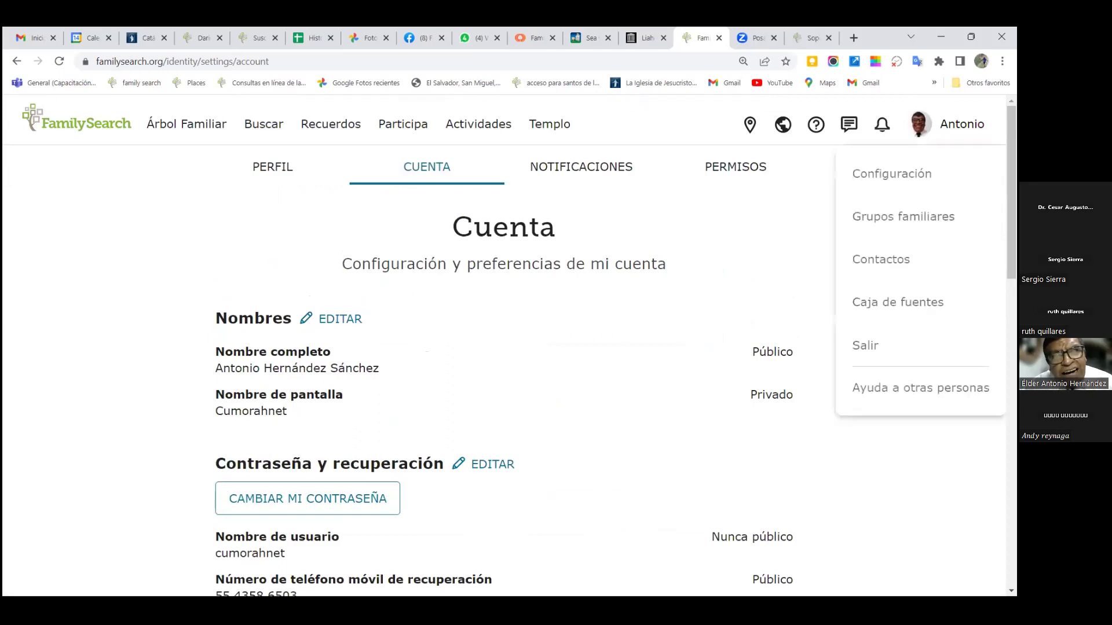
{"action": "left_click", "coordinate": [877, 168]}
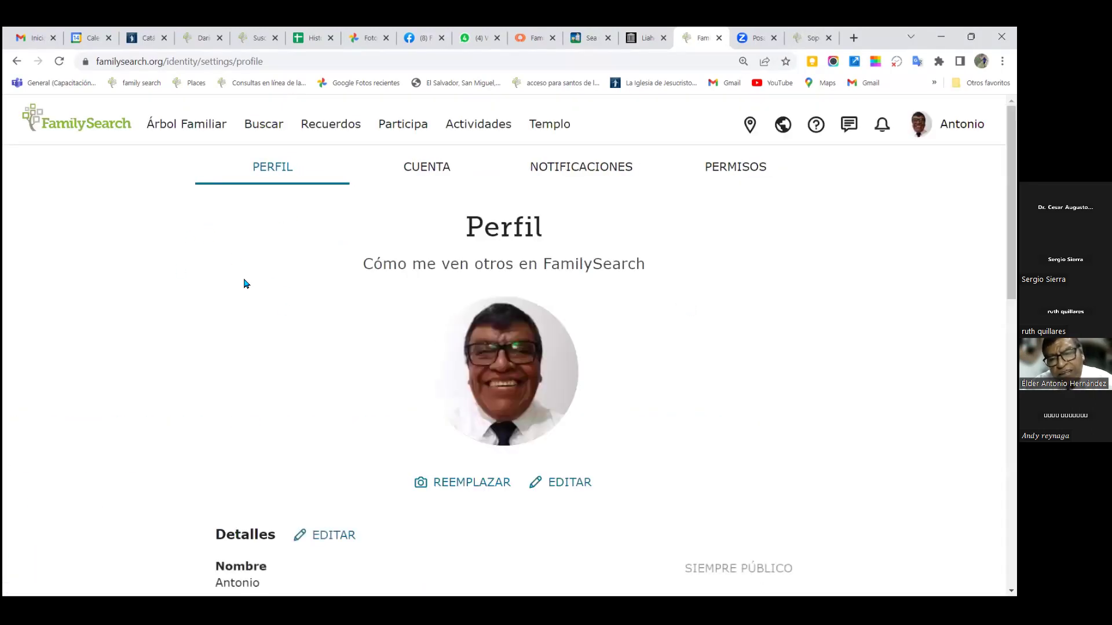
{"action": "scroll", "coordinate": [243, 283], "scroll_direction": "down", "scroll_amount": 2}
{"action": "scroll", "coordinate": [224, 271], "scroll_direction": "up", "scroll_amount": 2}
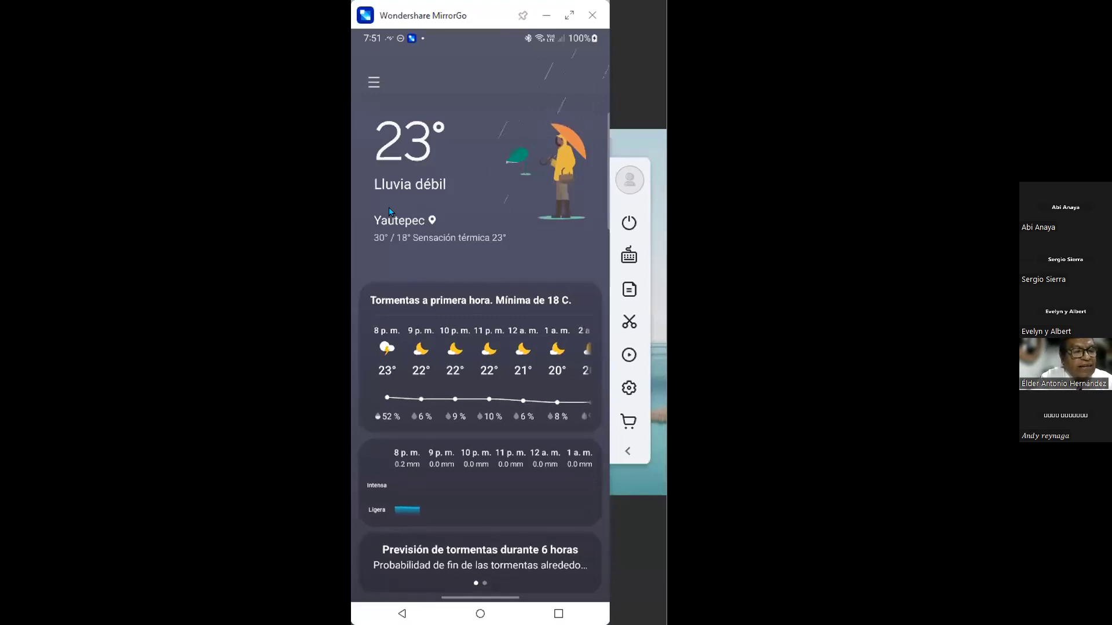
- Leave the weather app for the mirrored phone's home screen
{"action": "key", "text": "Escape"}
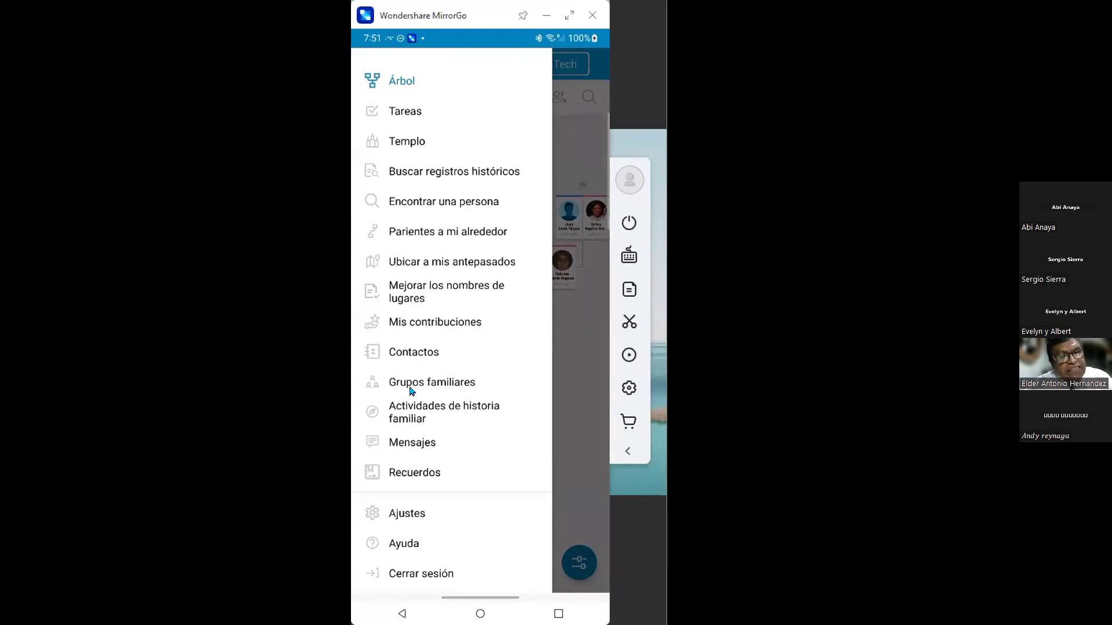
- In the app's Ajustes, view the Cuenta details, go back, then open Permisos
{"action": "left_click", "coordinate": [410, 510]}
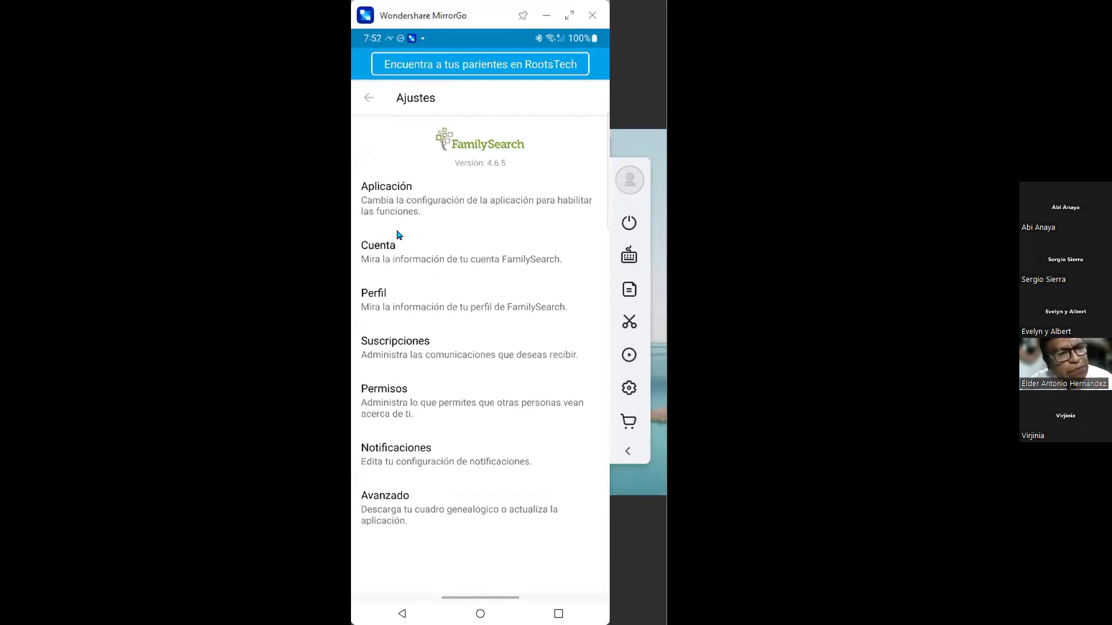
{"action": "left_click", "coordinate": [393, 255]}
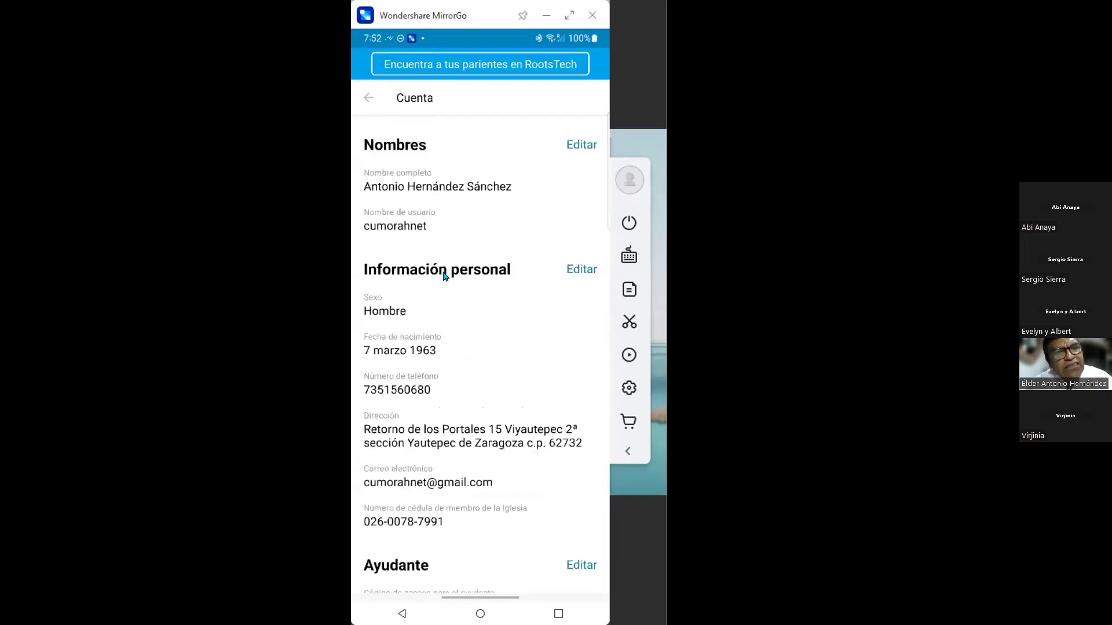
{"action": "left_click", "coordinate": [374, 110]}
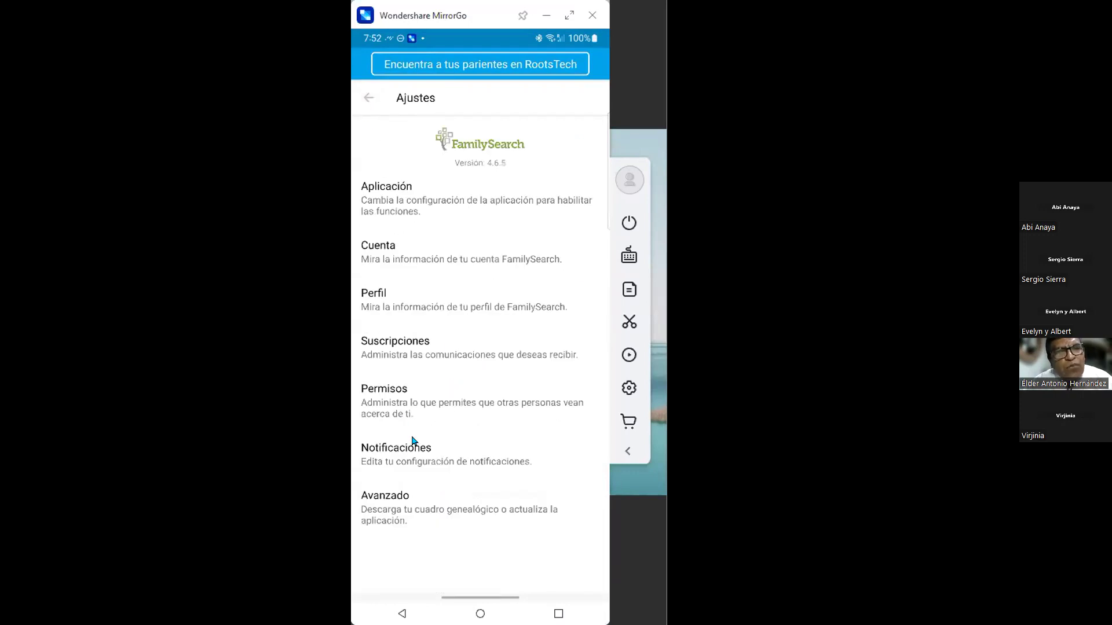
{"action": "scroll", "coordinate": [412, 432], "scroll_direction": "down", "scroll_amount": 1}
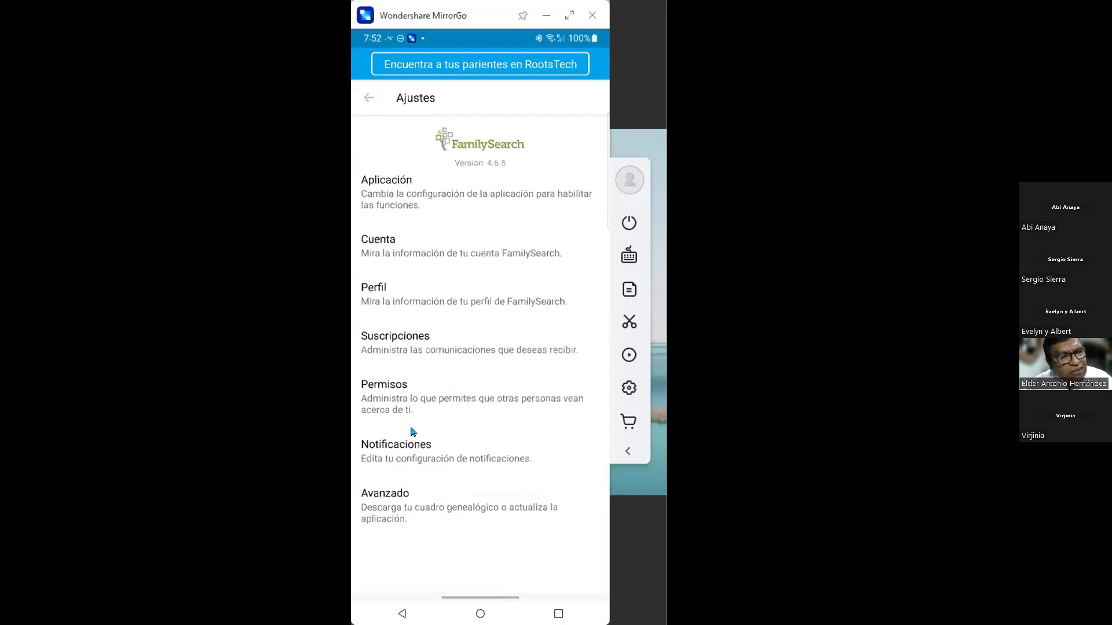
{"action": "left_click", "coordinate": [415, 384]}
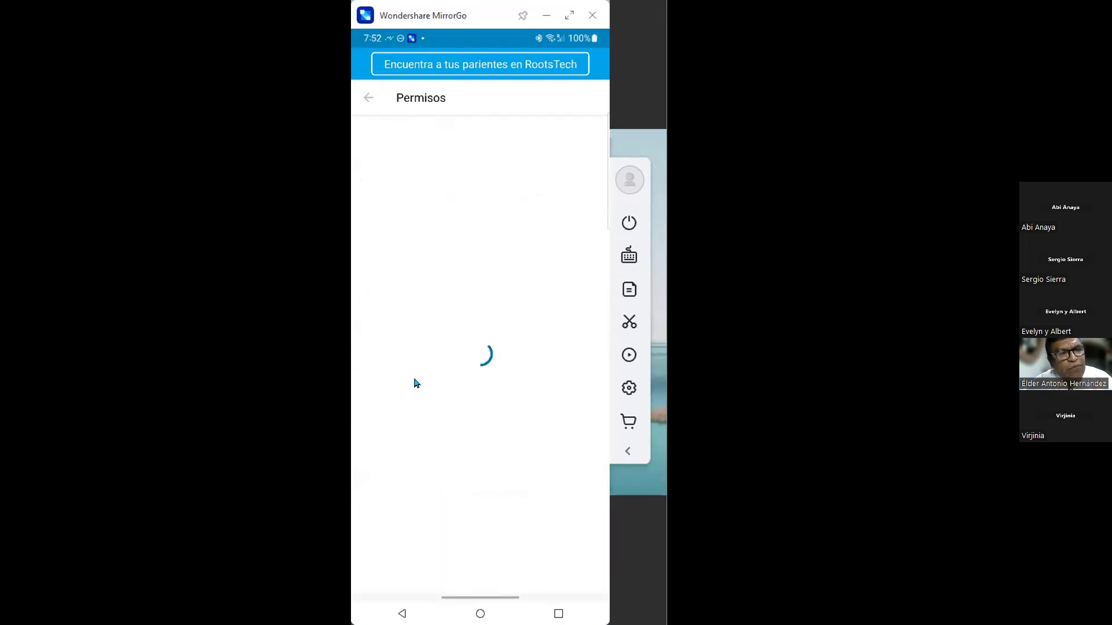
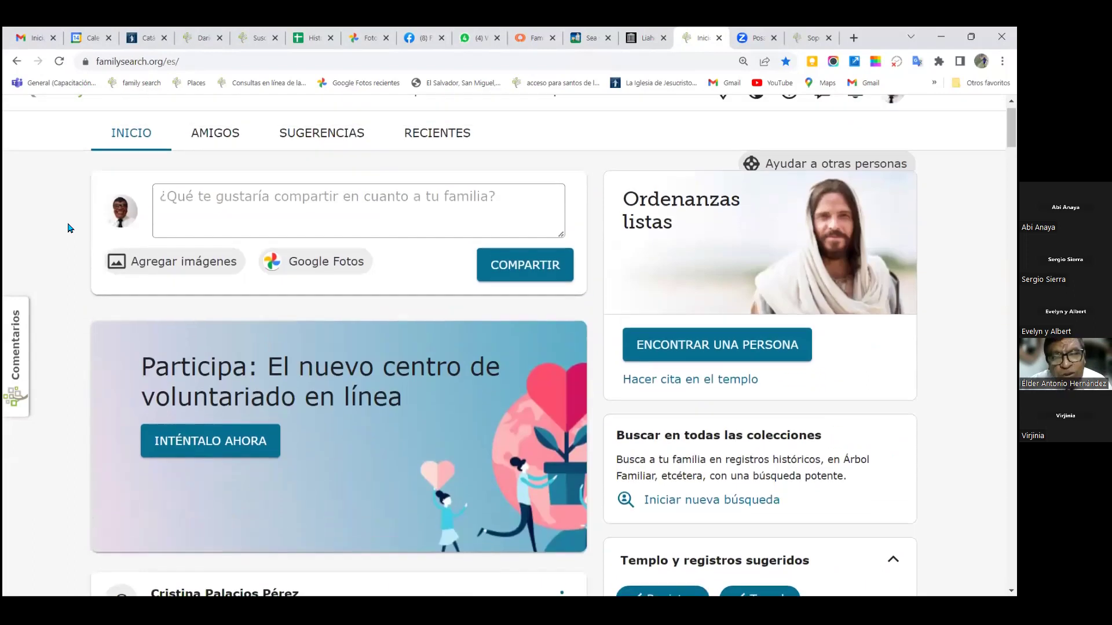
{"action": "scroll", "coordinate": [67, 228], "scroll_direction": "down", "scroll_amount": 3}
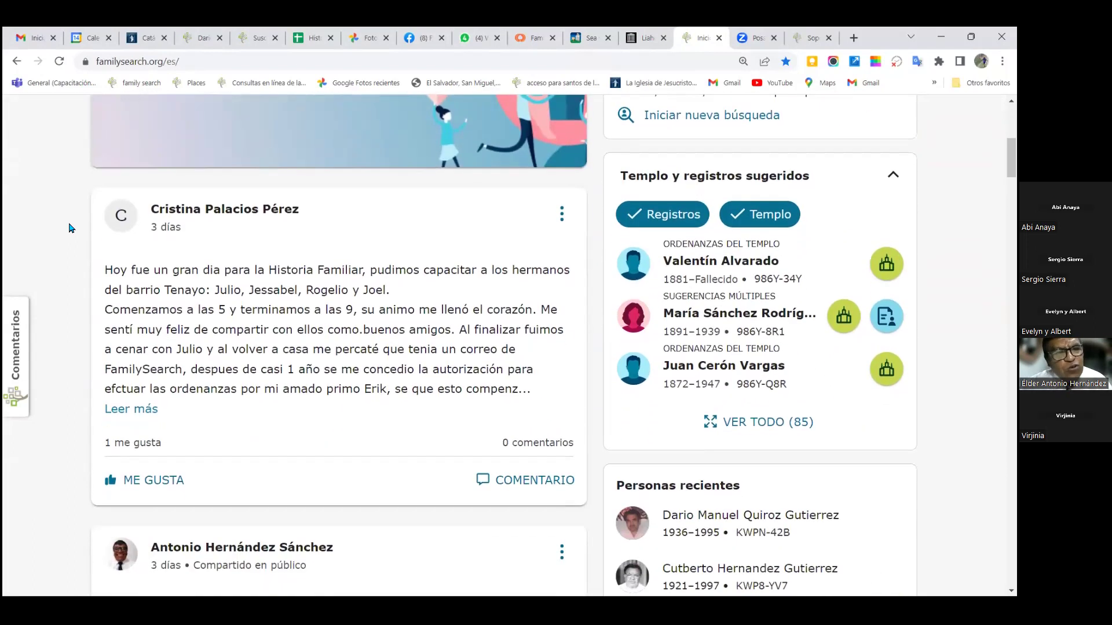
- Scroll the Inicio feed down to the Parientes en RootsTech banner with VER PARIENTES
{"action": "scroll", "coordinate": [69, 227], "scroll_direction": "up", "scroll_amount": 2}
{"action": "scroll", "coordinate": [70, 227], "scroll_direction": "up", "scroll_amount": 1}
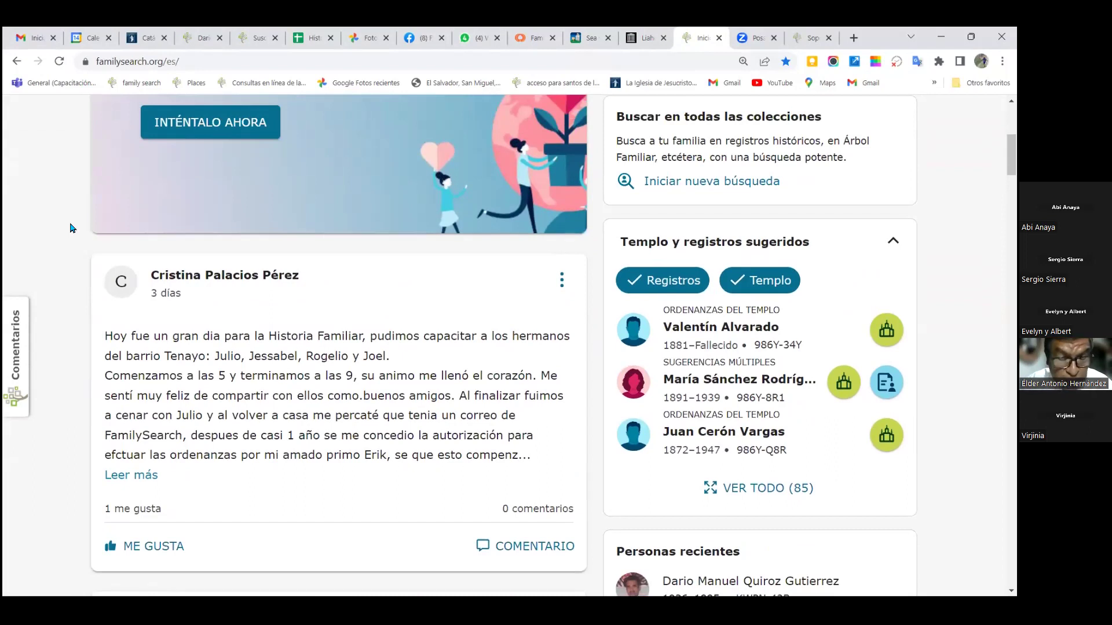
{"action": "scroll", "coordinate": [69, 228], "scroll_direction": "down", "scroll_amount": 1}
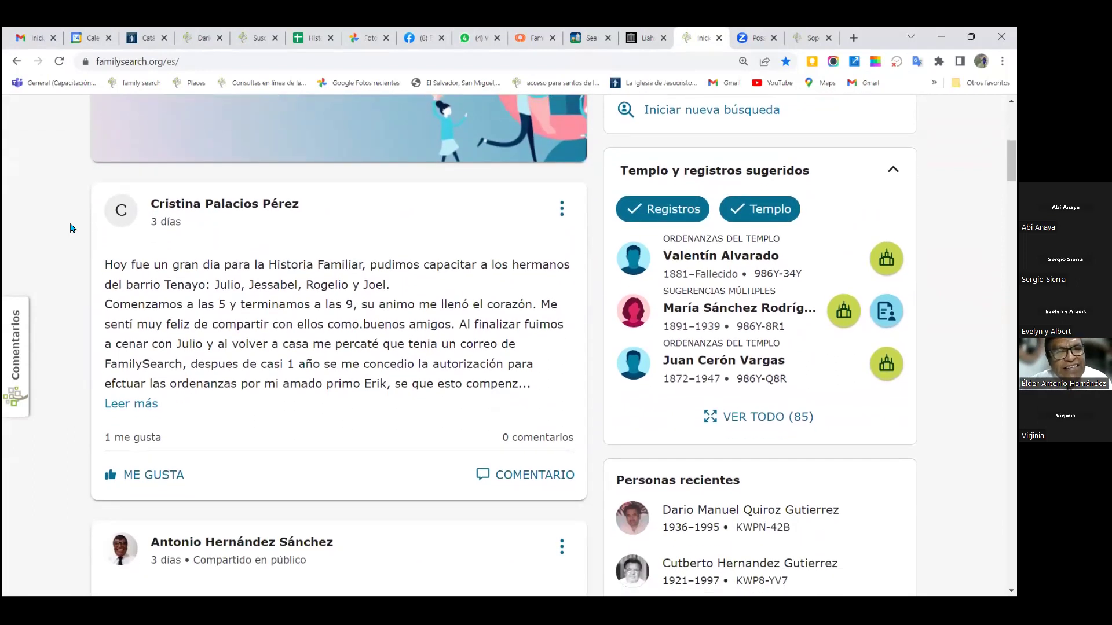
{"action": "scroll", "coordinate": [69, 228], "scroll_direction": "up", "scroll_amount": 7}
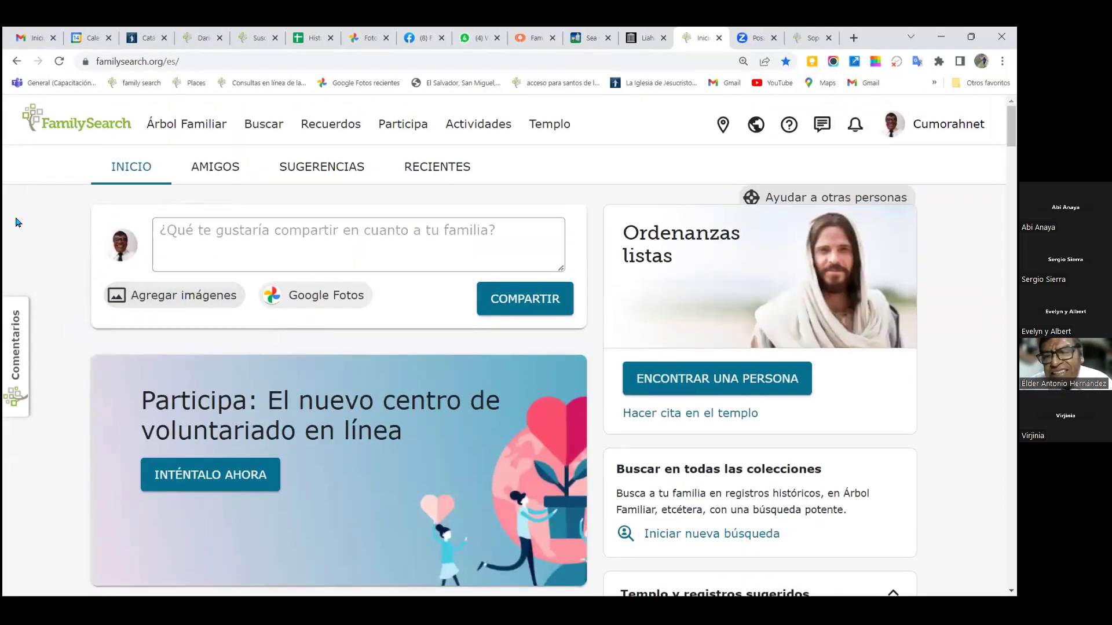
{"action": "scroll", "coordinate": [17, 223], "scroll_direction": "down", "scroll_amount": 4}
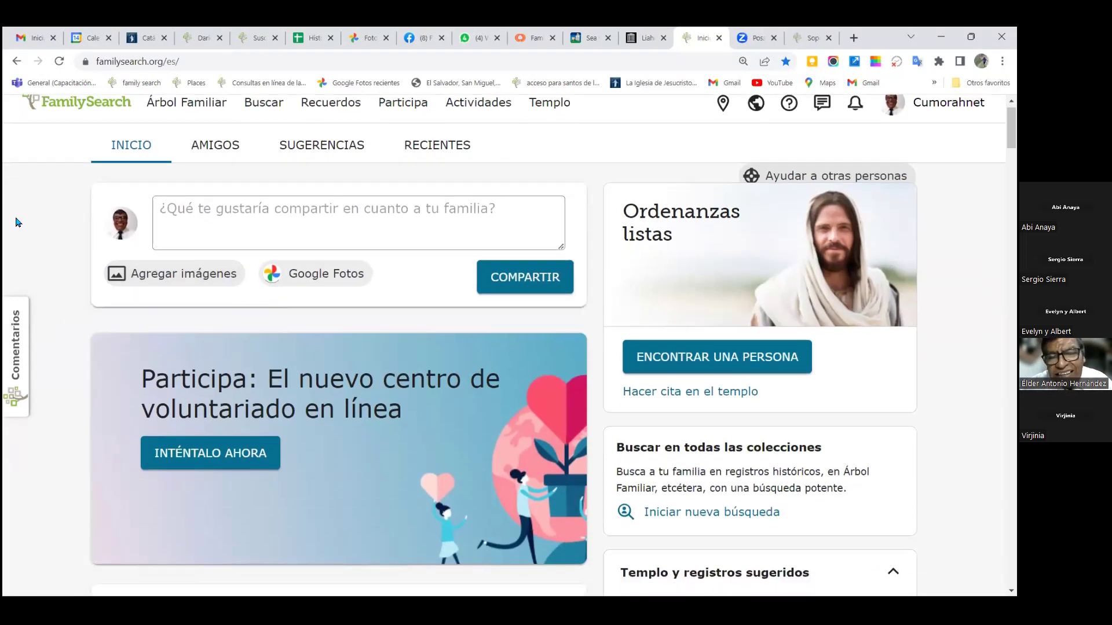
{"action": "scroll", "coordinate": [95, 315], "scroll_direction": "down", "scroll_amount": 2}
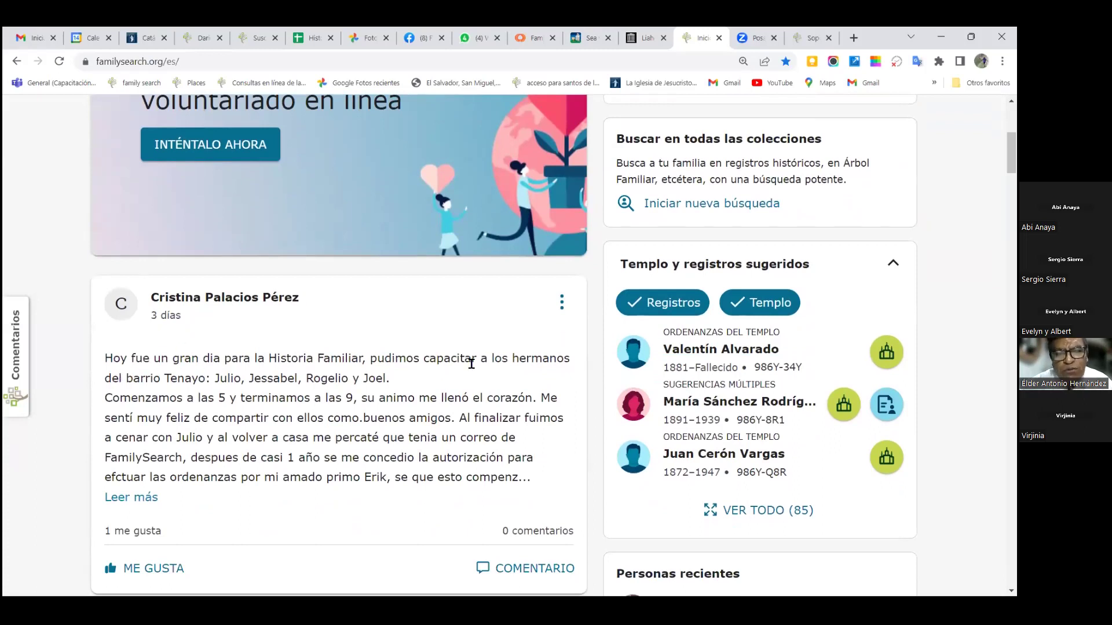
{"action": "scroll", "coordinate": [486, 370], "scroll_direction": "down", "scroll_amount": 1}
{"action": "scroll", "coordinate": [502, 372], "scroll_direction": "down", "scroll_amount": 1}
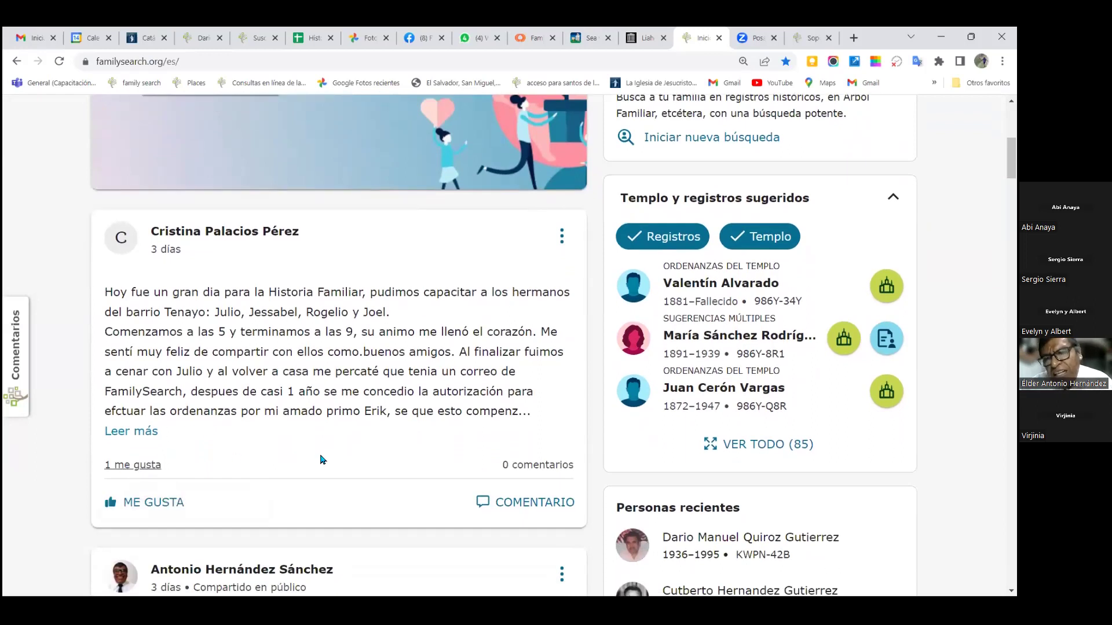
{"action": "scroll", "coordinate": [322, 459], "scroll_direction": "down", "scroll_amount": 3}
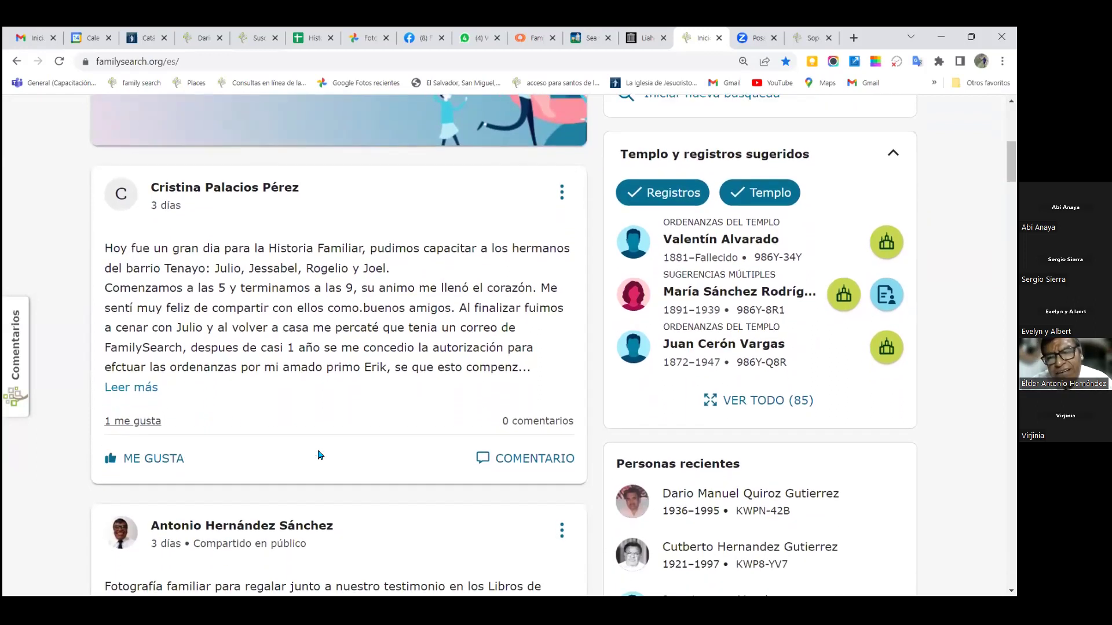
{"action": "scroll", "coordinate": [318, 453], "scroll_direction": "down", "scroll_amount": 3}
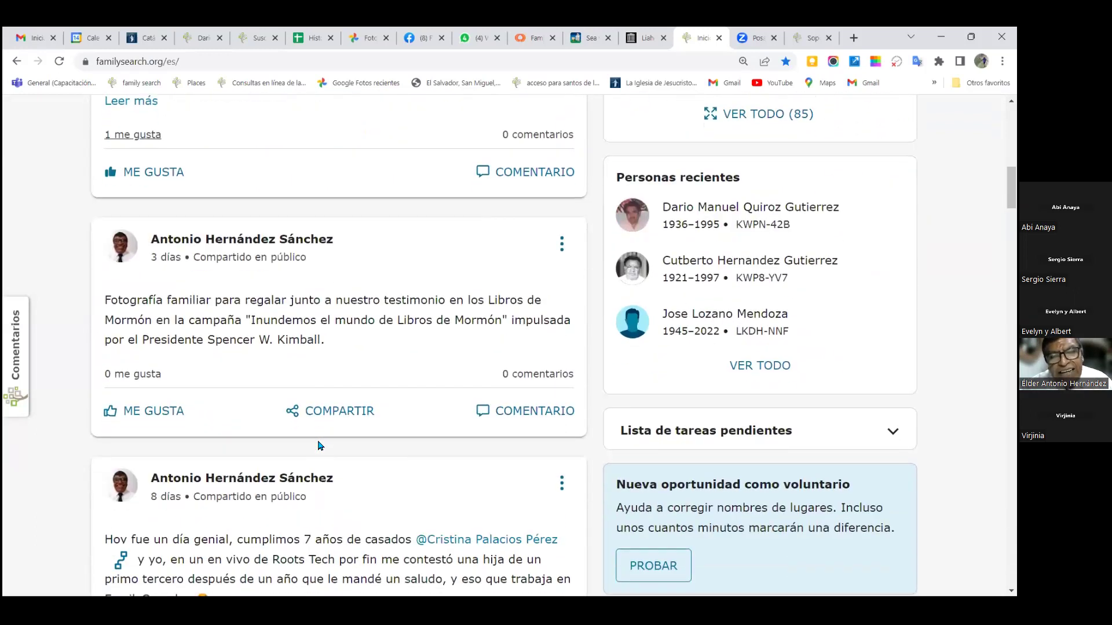
{"action": "scroll", "coordinate": [280, 347], "scroll_direction": "down", "scroll_amount": 2}
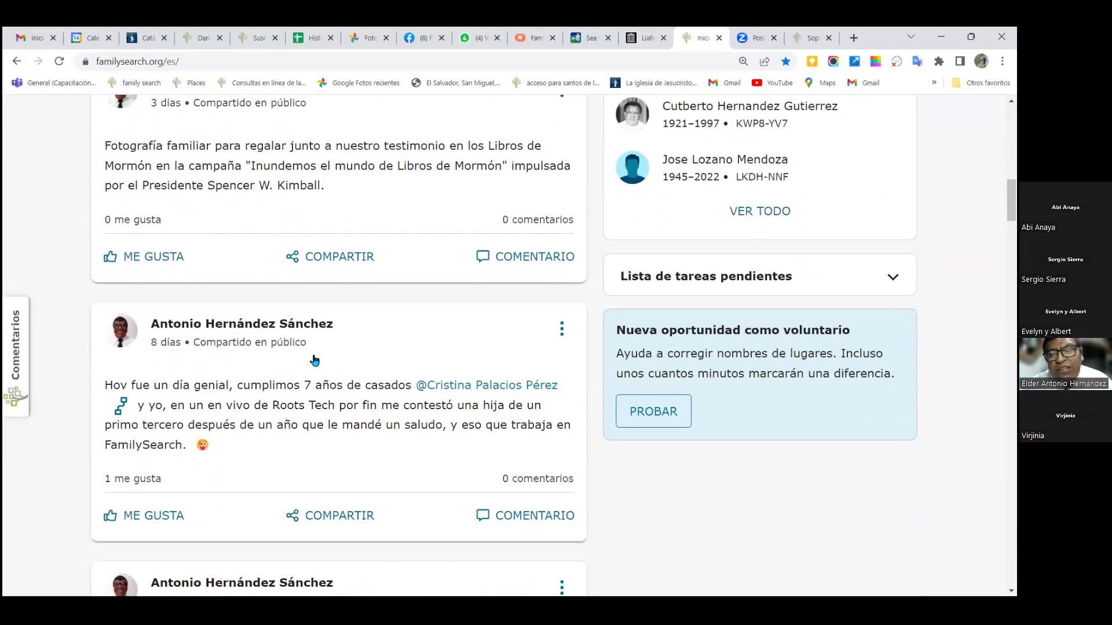
{"action": "scroll", "coordinate": [316, 362], "scroll_direction": "down", "scroll_amount": 1}
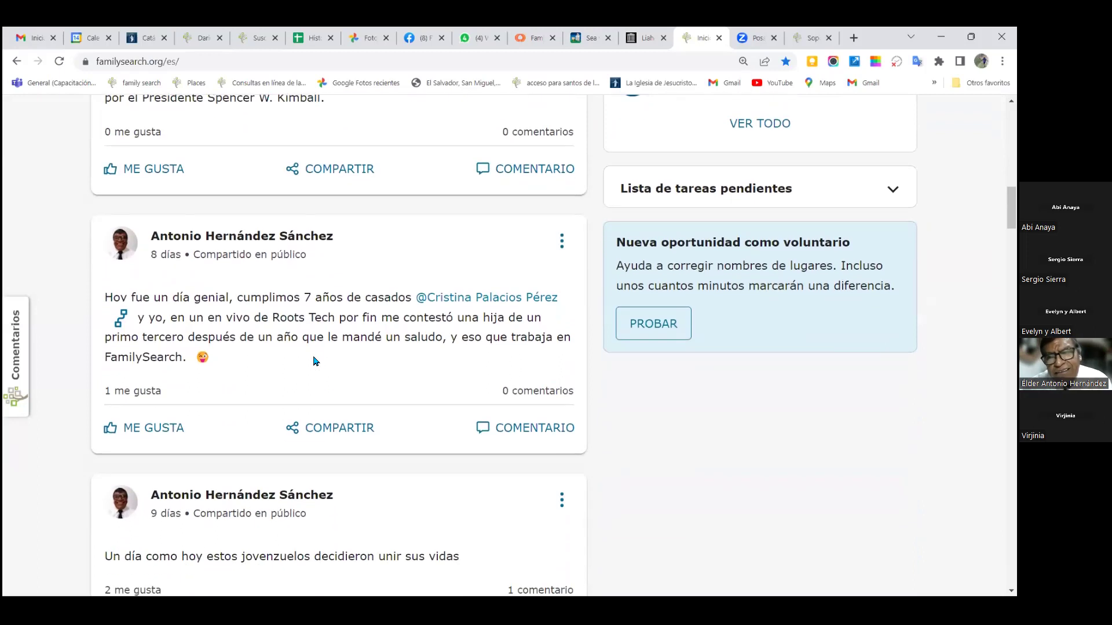
{"action": "scroll", "coordinate": [313, 361], "scroll_direction": "down", "scroll_amount": 2}
{"action": "scroll", "coordinate": [311, 361], "scroll_direction": "down", "scroll_amount": 4}
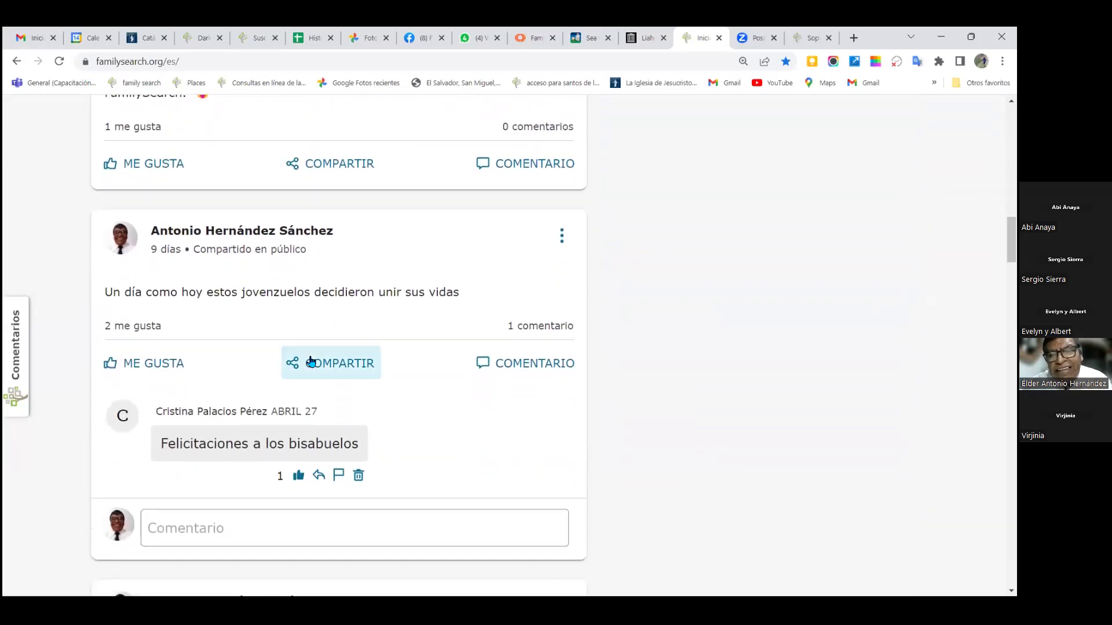
{"action": "scroll", "coordinate": [230, 349], "scroll_direction": "down", "scroll_amount": 5}
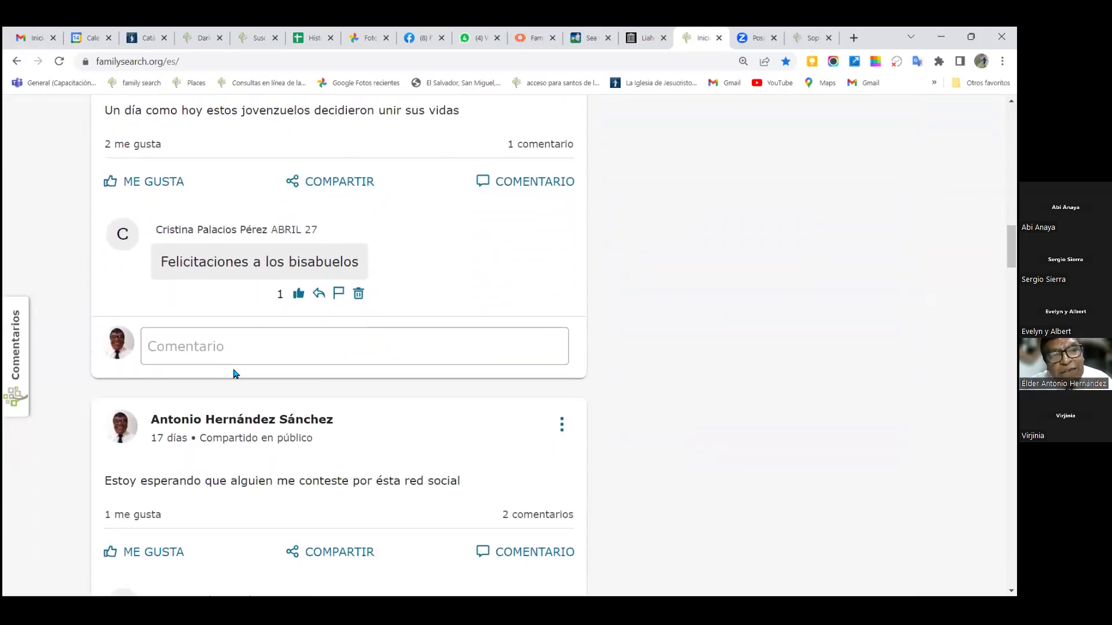
{"action": "scroll", "coordinate": [243, 368], "scroll_direction": "down", "scroll_amount": 7}
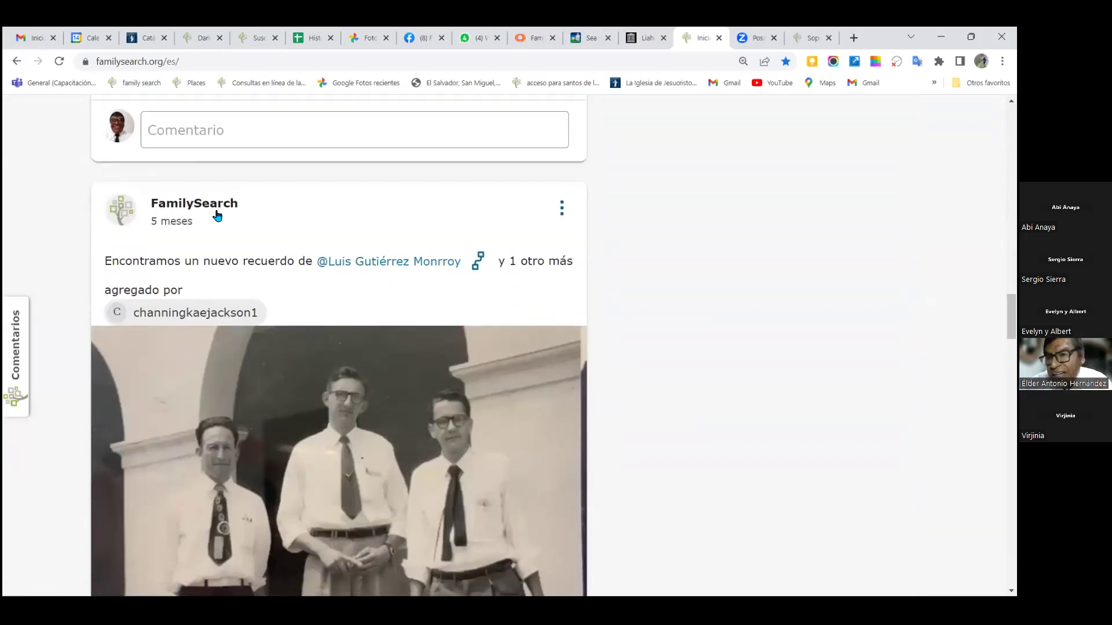
{"action": "scroll", "coordinate": [231, 218], "scroll_direction": "up", "scroll_amount": 1}
{"action": "scroll", "coordinate": [229, 234], "scroll_direction": "down", "scroll_amount": 1}
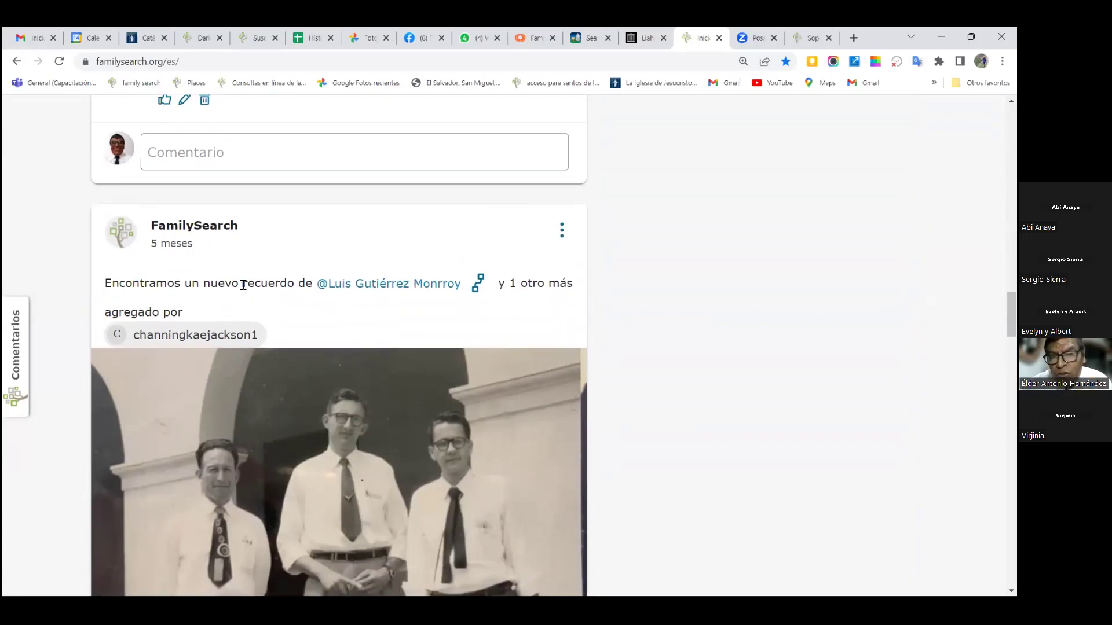
{"action": "scroll", "coordinate": [292, 296], "scroll_direction": "down", "scroll_amount": 1}
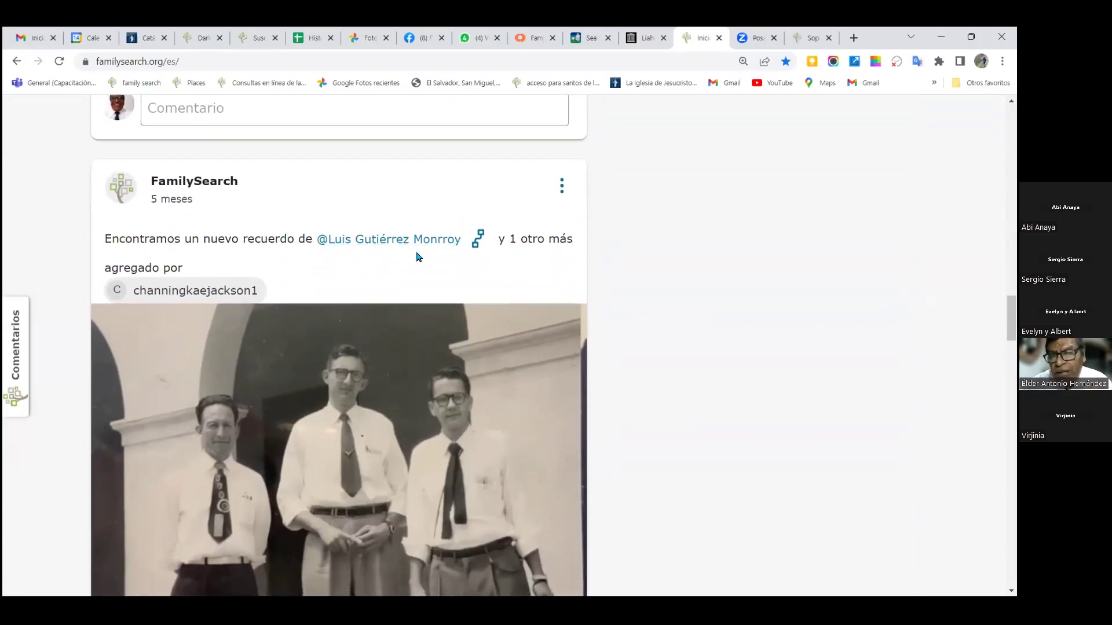
{"action": "scroll", "coordinate": [434, 256], "scroll_direction": "down", "scroll_amount": 2}
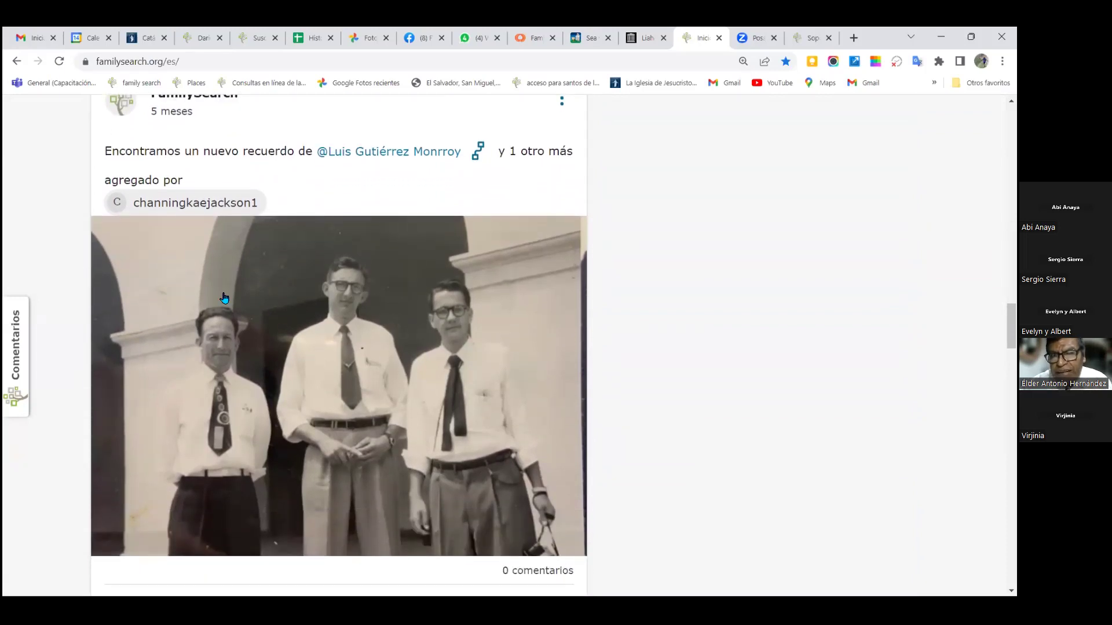
{"action": "scroll", "coordinate": [253, 326], "scroll_direction": "down", "scroll_amount": 1}
{"action": "scroll", "coordinate": [255, 321], "scroll_direction": "down", "scroll_amount": 1}
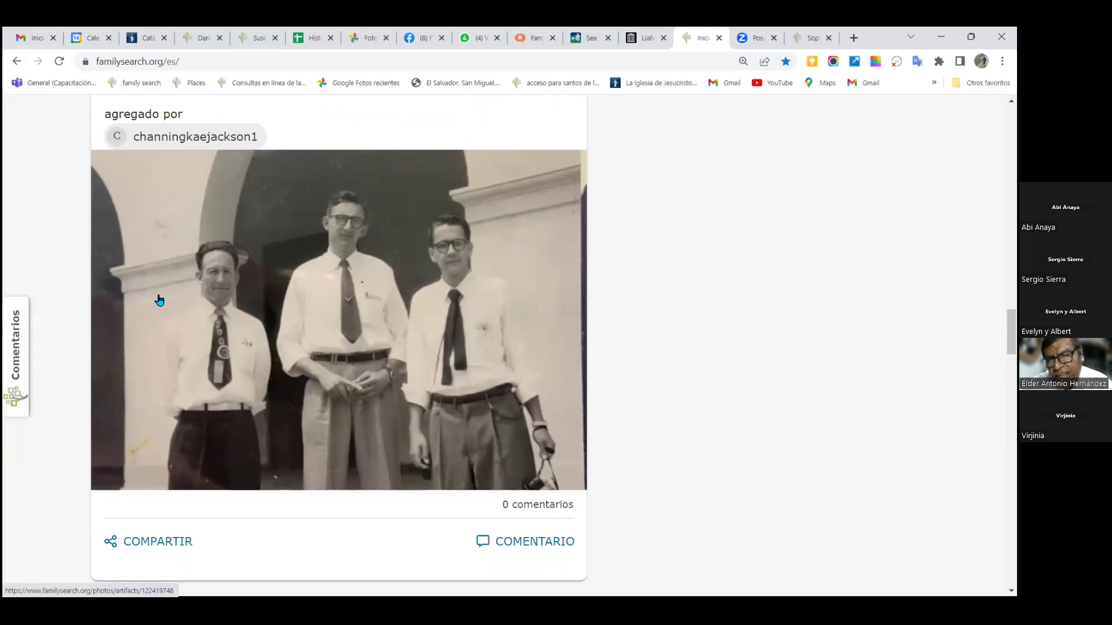
{"action": "scroll", "coordinate": [150, 331], "scroll_direction": "down", "scroll_amount": 1}
{"action": "scroll", "coordinate": [150, 331], "scroll_direction": "down", "scroll_amount": 7}
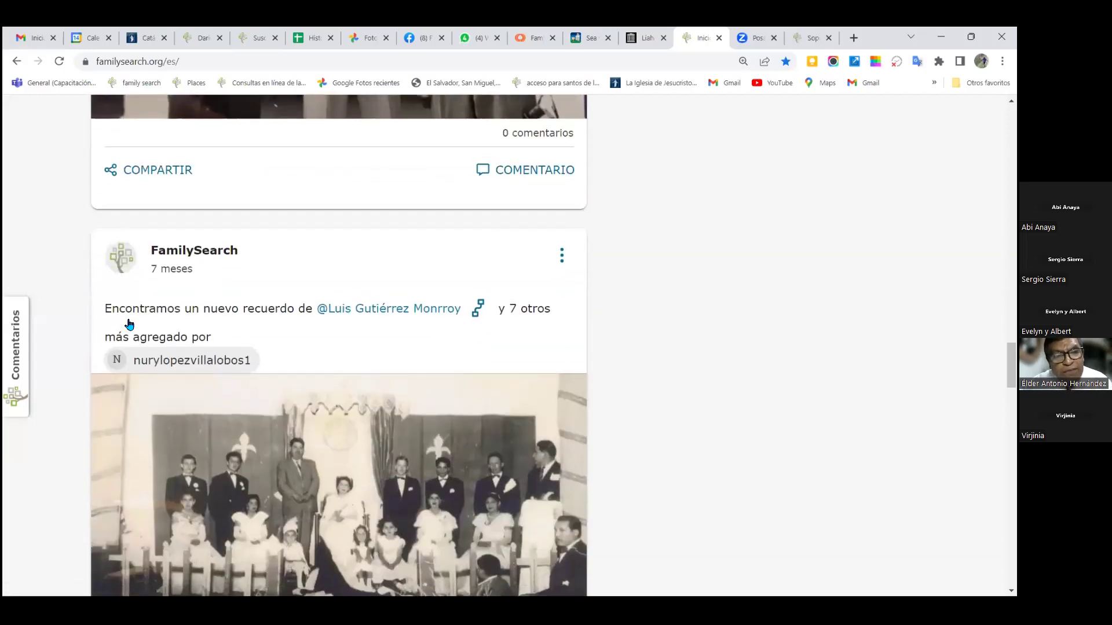
{"action": "scroll", "coordinate": [119, 320], "scroll_direction": "down", "scroll_amount": 1}
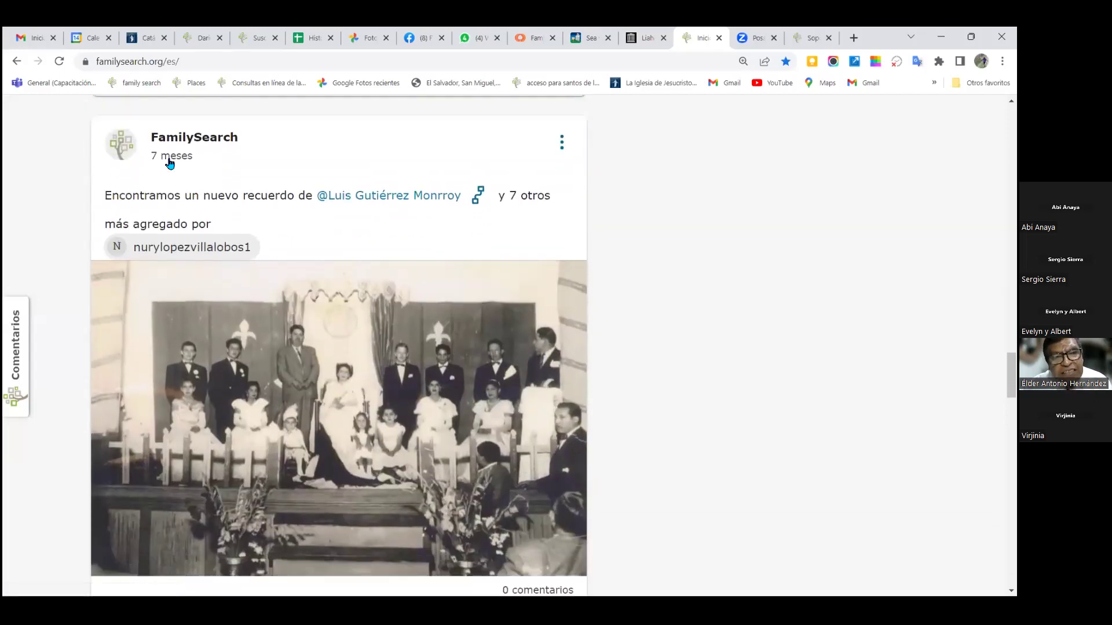
{"action": "scroll", "coordinate": [249, 246], "scroll_direction": "up", "scroll_amount": 1}
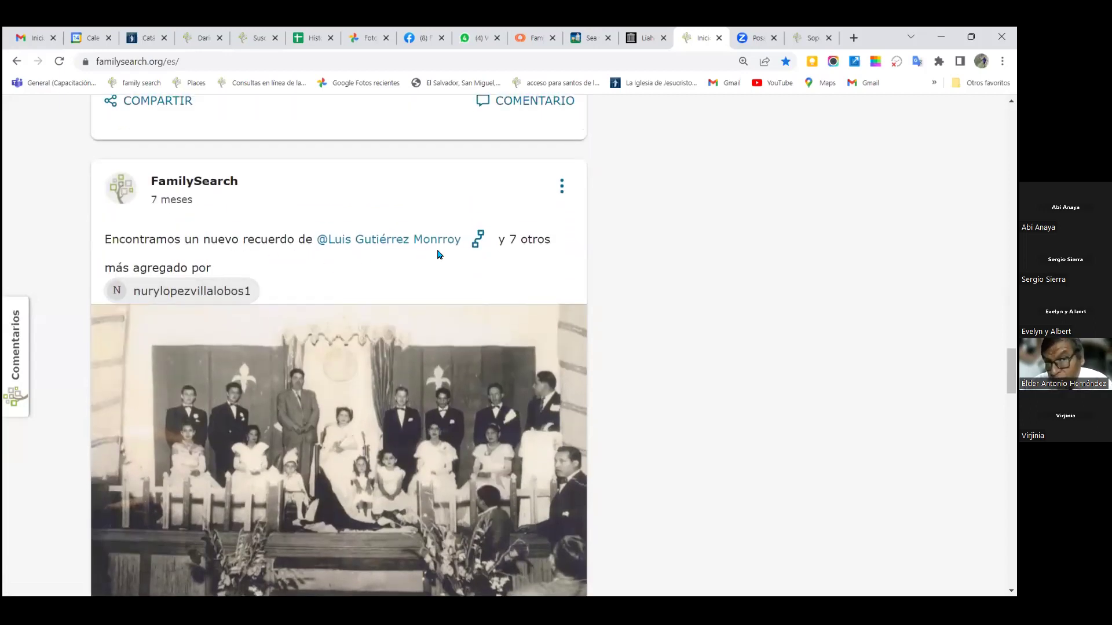
{"action": "scroll", "coordinate": [437, 255], "scroll_direction": "down", "scroll_amount": 1}
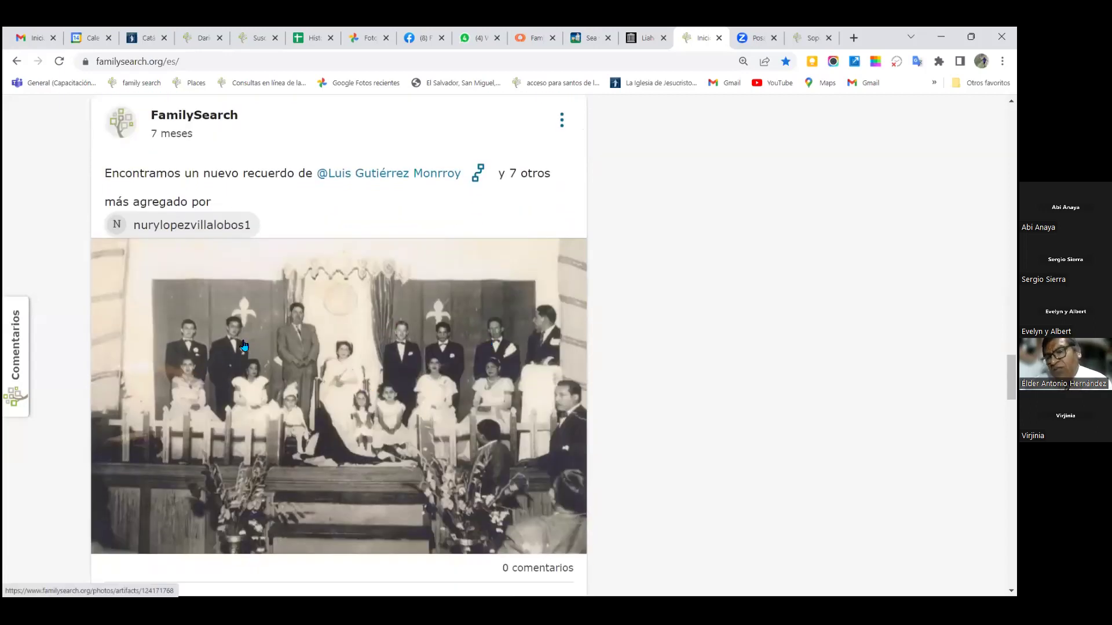
{"action": "scroll", "coordinate": [281, 347], "scroll_direction": "down", "scroll_amount": 6}
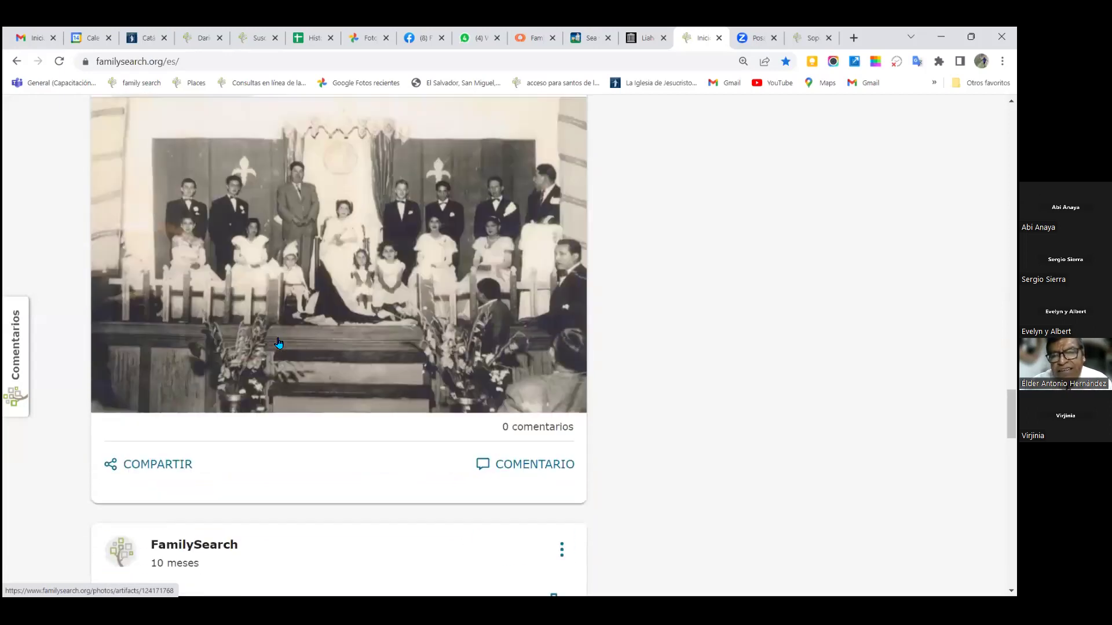
{"action": "scroll", "coordinate": [281, 349], "scroll_direction": "down", "scroll_amount": 2}
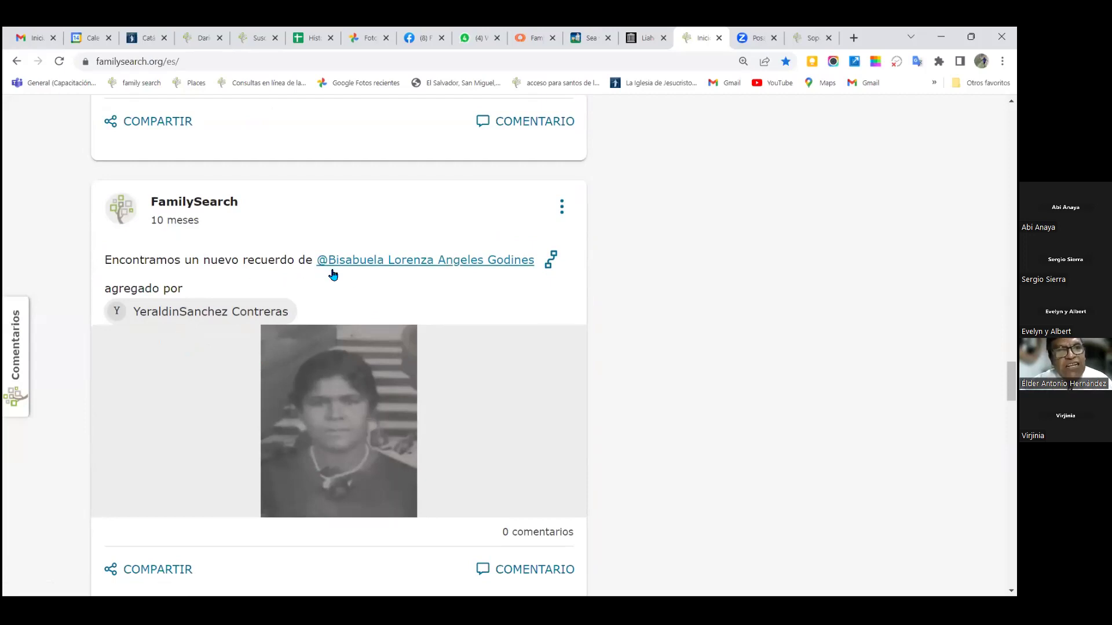
{"action": "scroll", "coordinate": [272, 342], "scroll_direction": "down", "scroll_amount": 10}
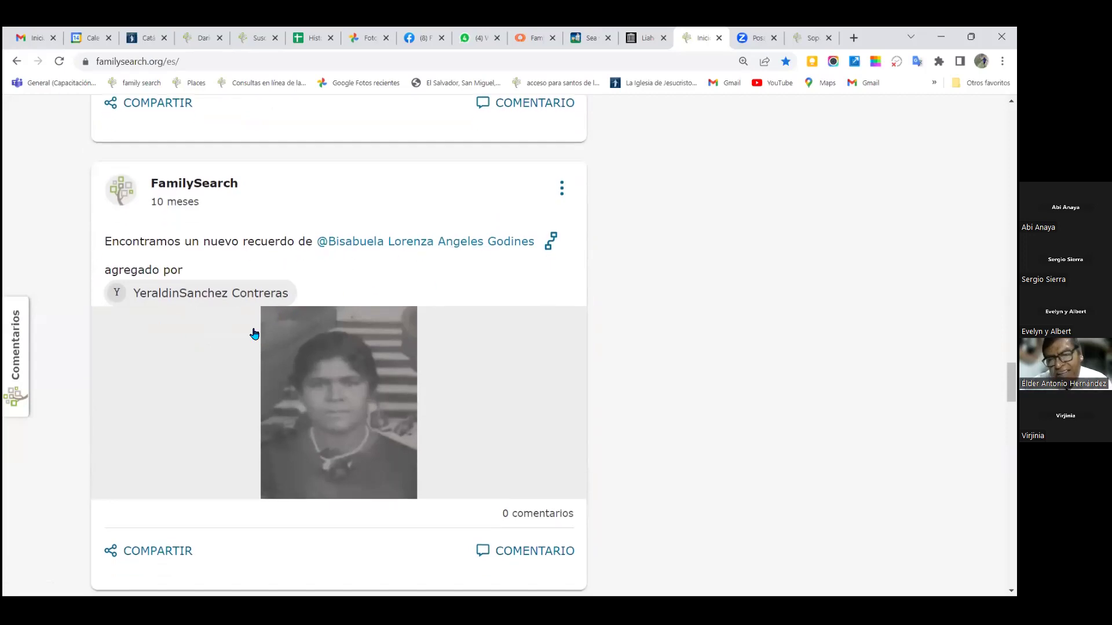
{"action": "scroll", "coordinate": [253, 359], "scroll_direction": "down", "scroll_amount": 14}
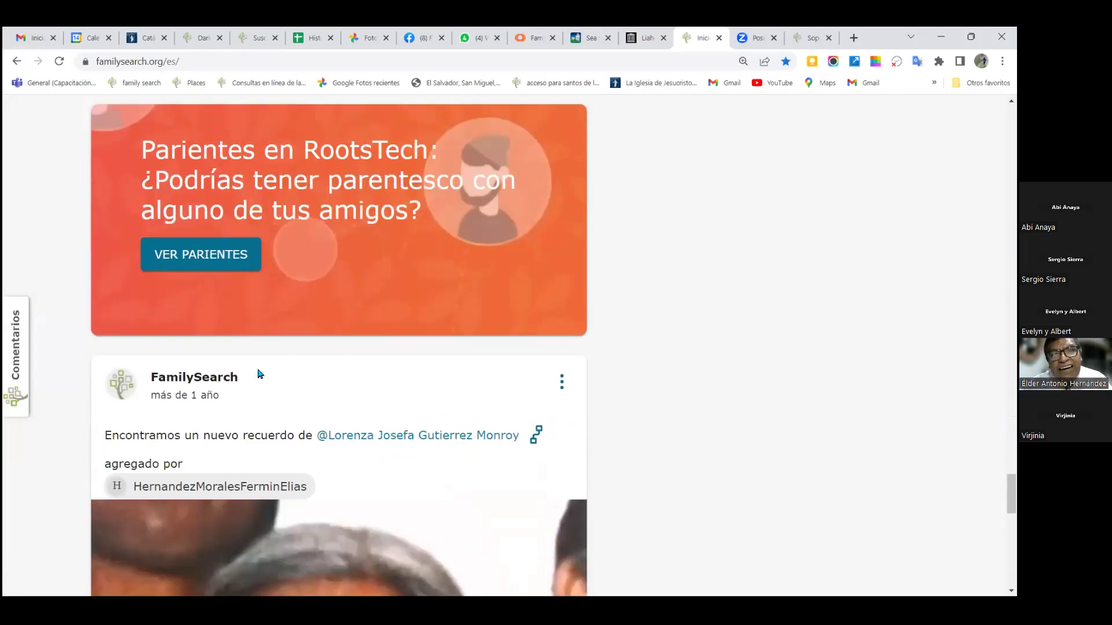
{"action": "scroll", "coordinate": [259, 372], "scroll_direction": "up", "scroll_amount": 2}
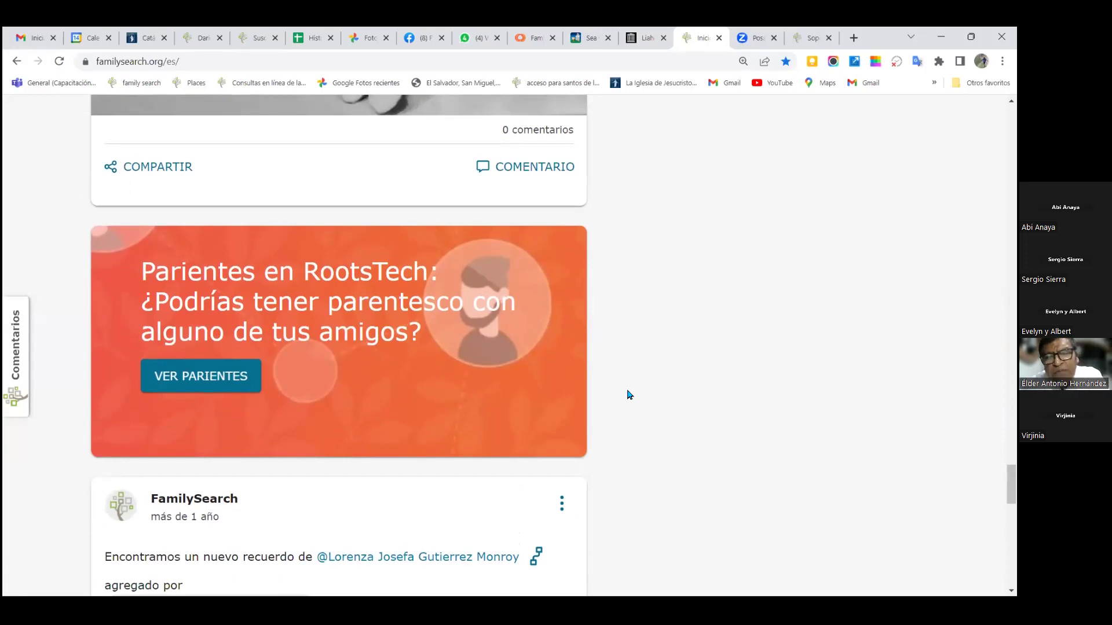
- Open the Parientes en RootsTech page and zoom its map onto the United States and Mexico
{"action": "left_click", "coordinate": [214, 384]}
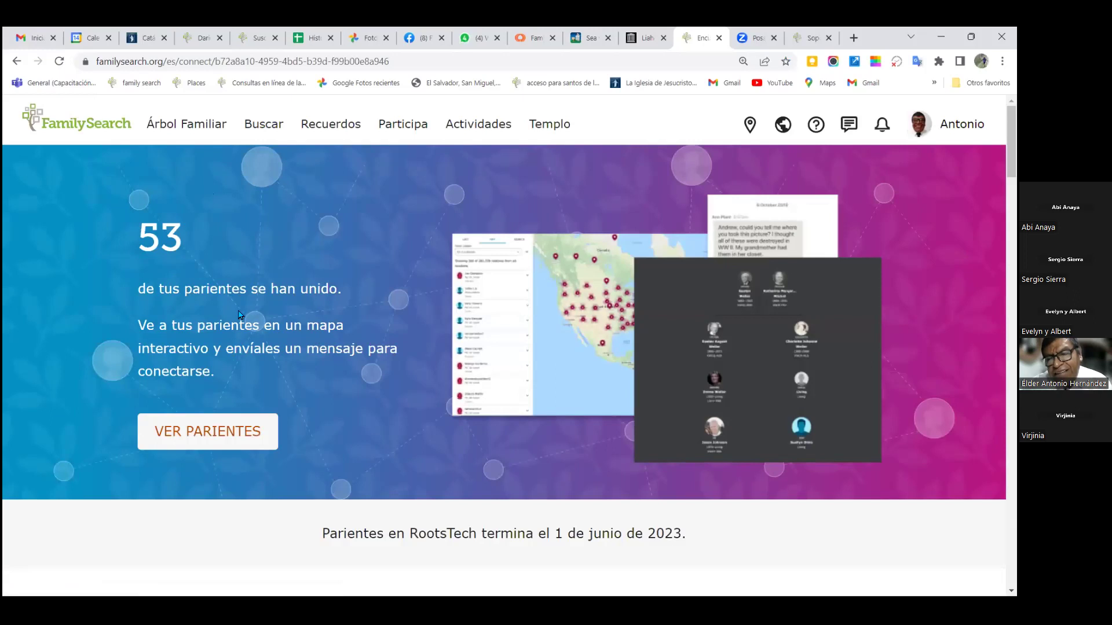
{"action": "left_click", "coordinate": [212, 442]}
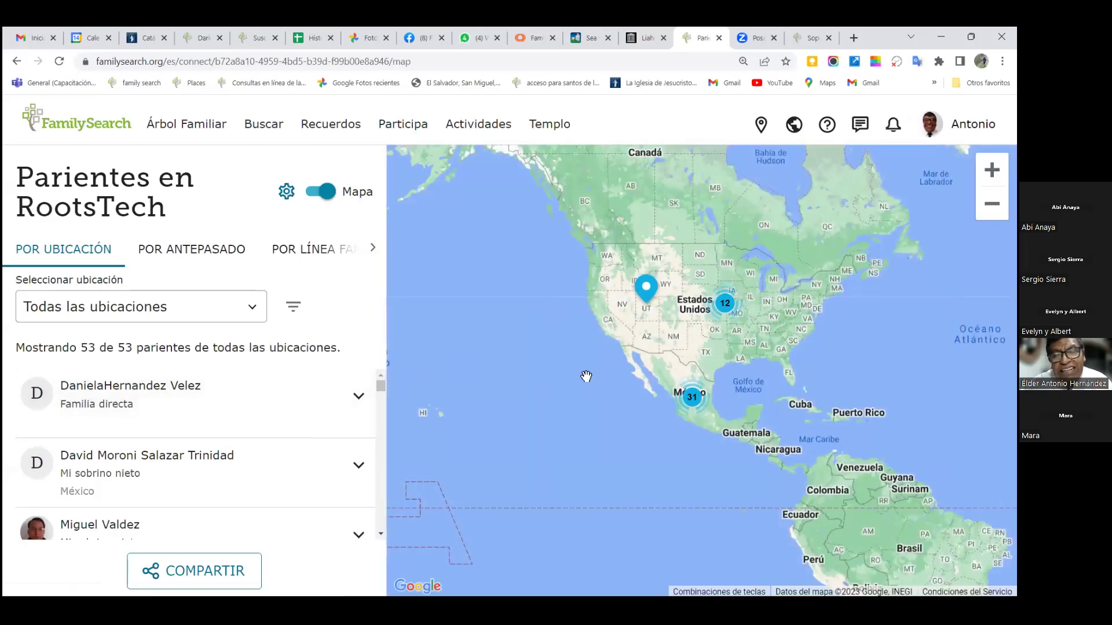
{"action": "scroll", "coordinate": [593, 386], "scroll_direction": "down", "scroll_amount": 2}
{"action": "scroll", "coordinate": [593, 387], "scroll_direction": "down", "scroll_amount": 2}
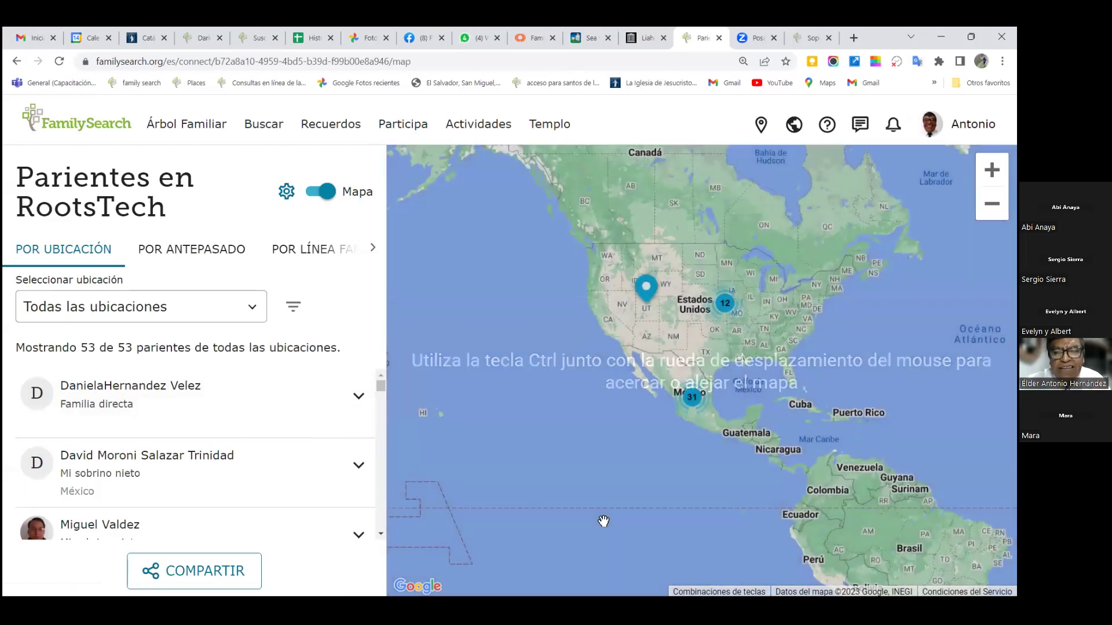
{"action": "scroll", "coordinate": [712, 337], "scroll_direction": "up", "scroll_amount": 3}
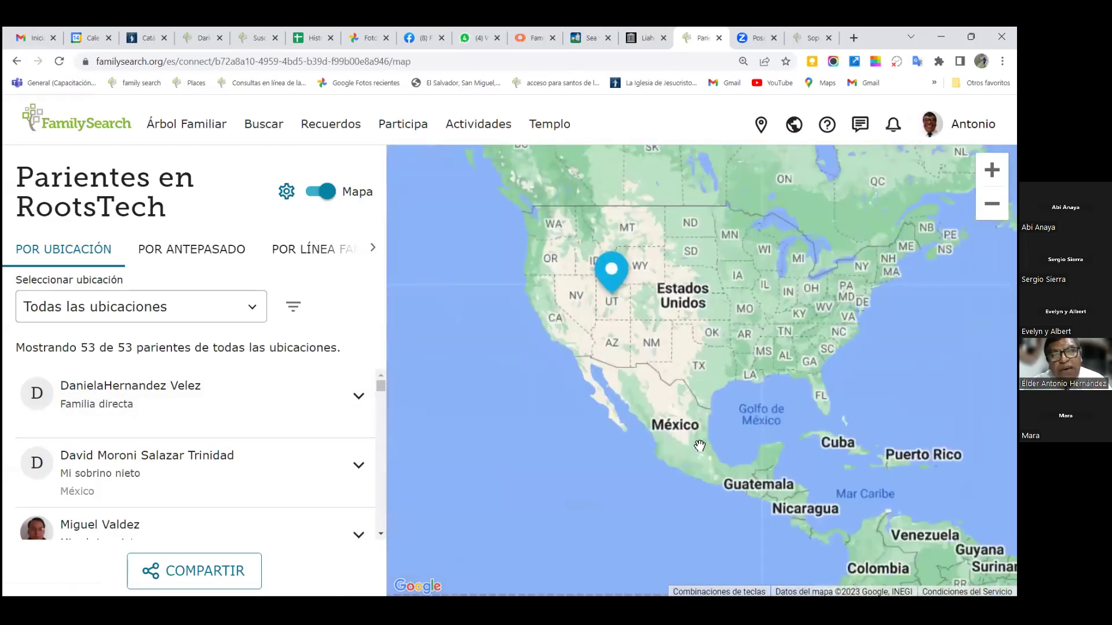
{"action": "scroll", "coordinate": [711, 337], "scroll_direction": "up", "scroll_amount": 1}
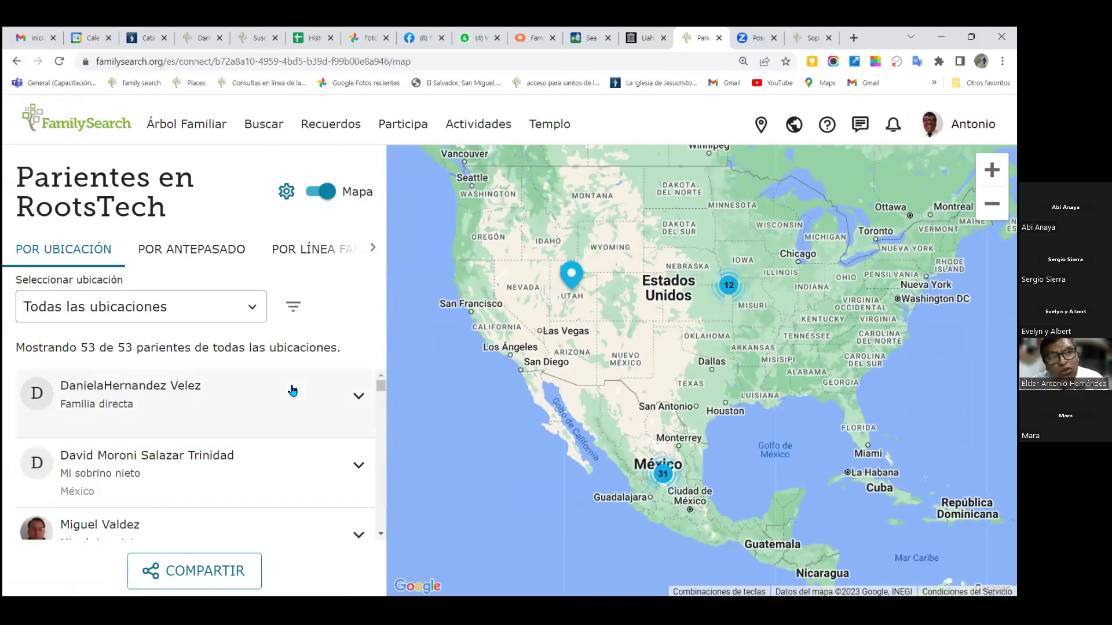
- Scroll through the list of all 53 relatives
{"action": "scroll", "coordinate": [292, 391], "scroll_direction": "down", "scroll_amount": 1}
{"action": "scroll", "coordinate": [268, 409], "scroll_direction": "up", "scroll_amount": 1}
{"action": "scroll", "coordinate": [256, 414], "scroll_direction": "down", "scroll_amount": 1}
{"action": "scroll", "coordinate": [256, 414], "scroll_direction": "down", "scroll_amount": 8}
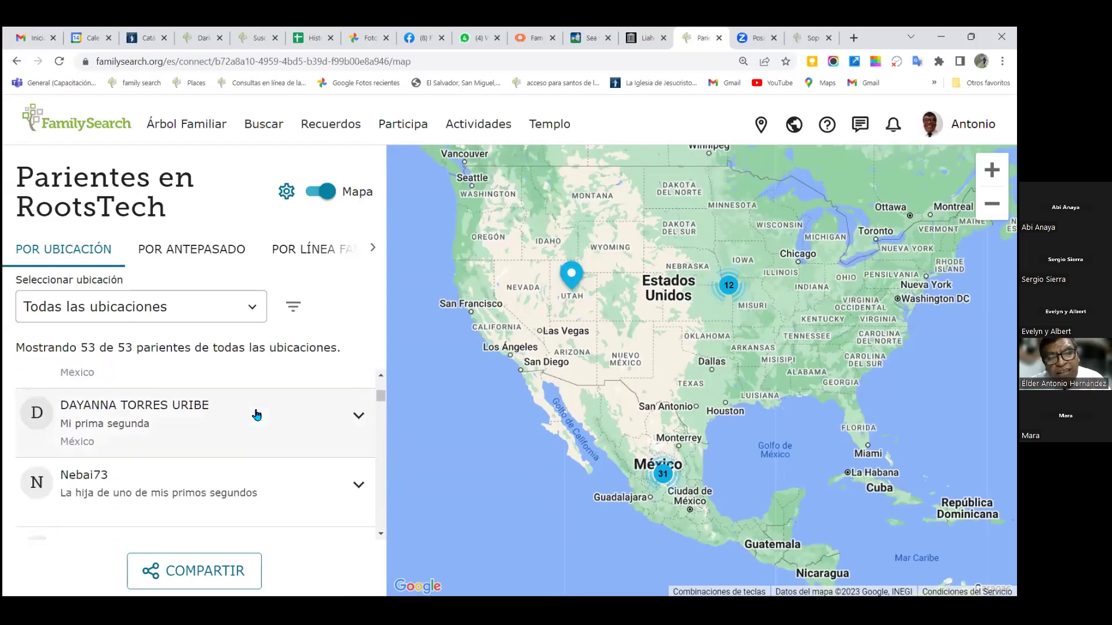
{"action": "scroll", "coordinate": [260, 415], "scroll_direction": "down", "scroll_amount": 5}
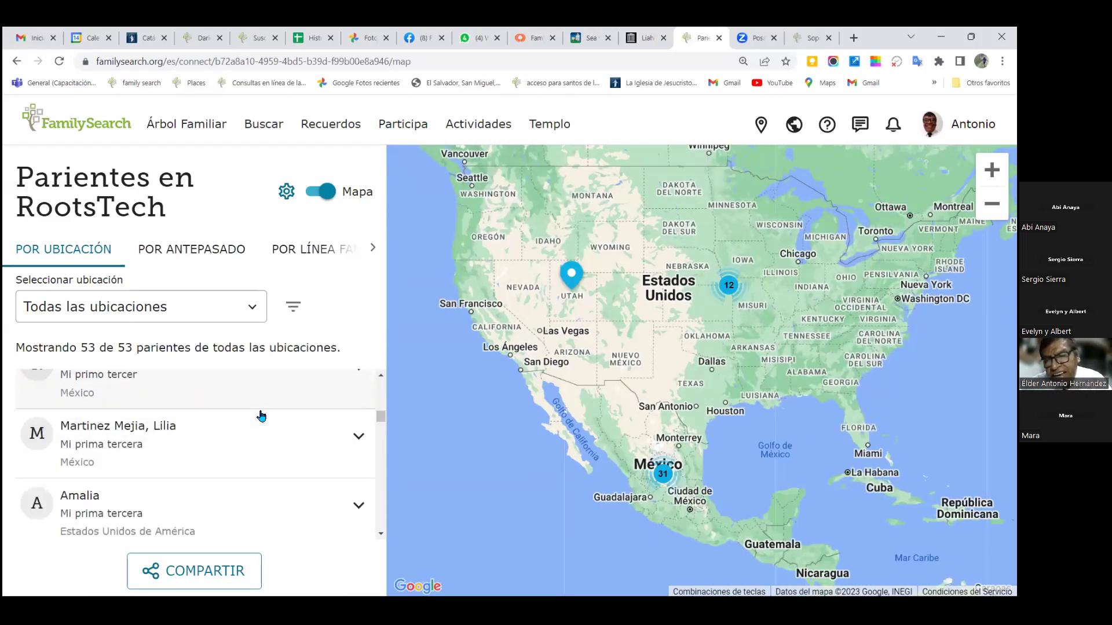
{"action": "scroll", "coordinate": [262, 416], "scroll_direction": "down", "scroll_amount": 10}
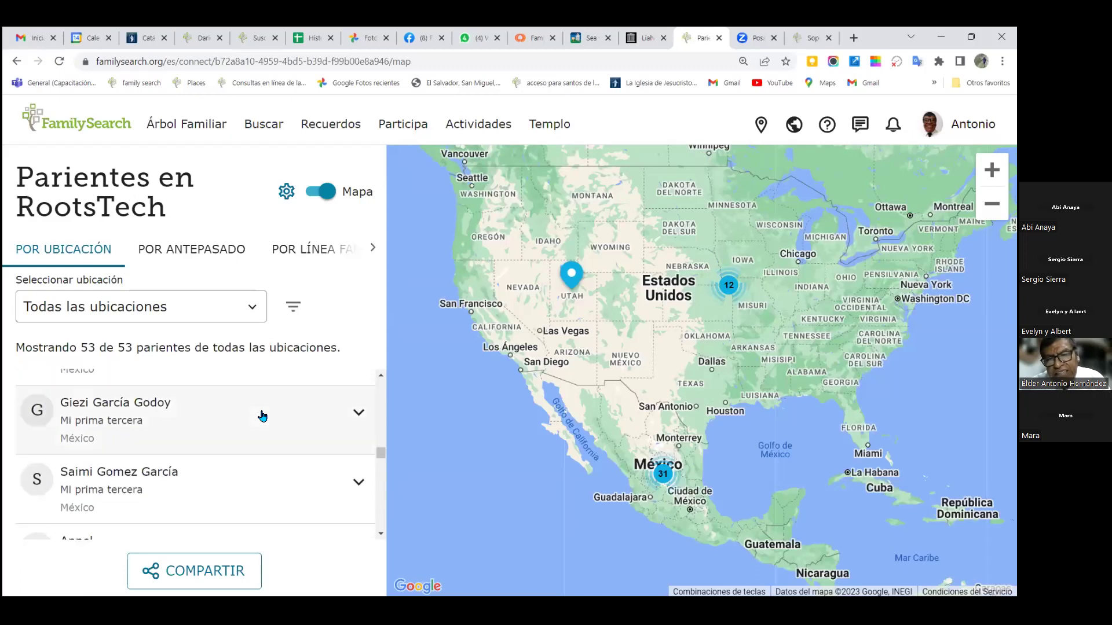
{"action": "scroll", "coordinate": [262, 416], "scroll_direction": "down", "scroll_amount": 10}
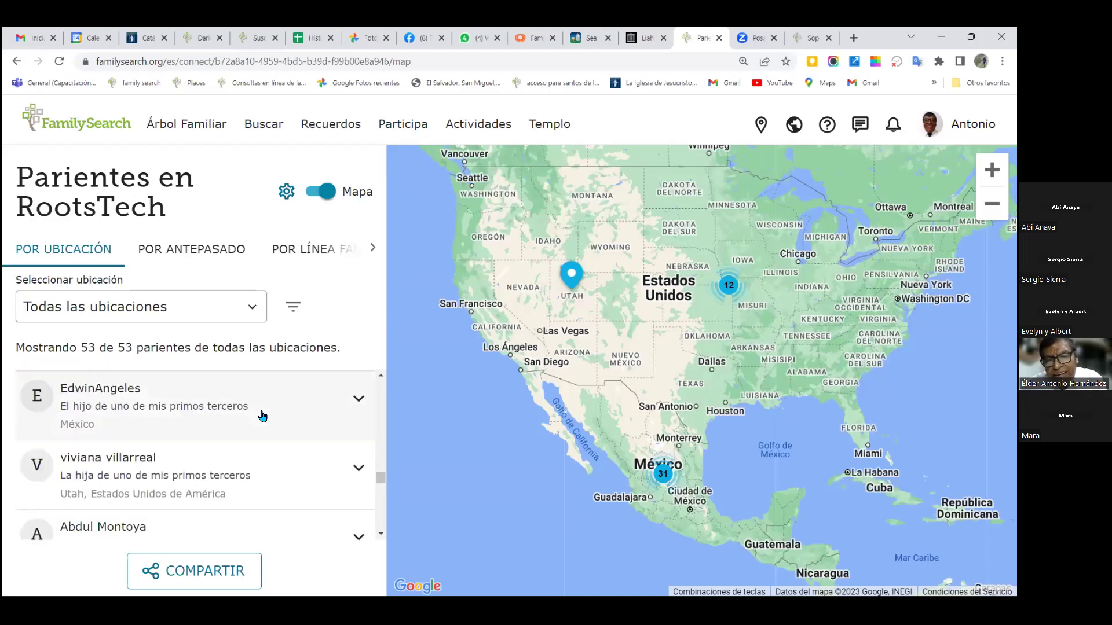
{"action": "scroll", "coordinate": [263, 416], "scroll_direction": "down", "scroll_amount": 10}
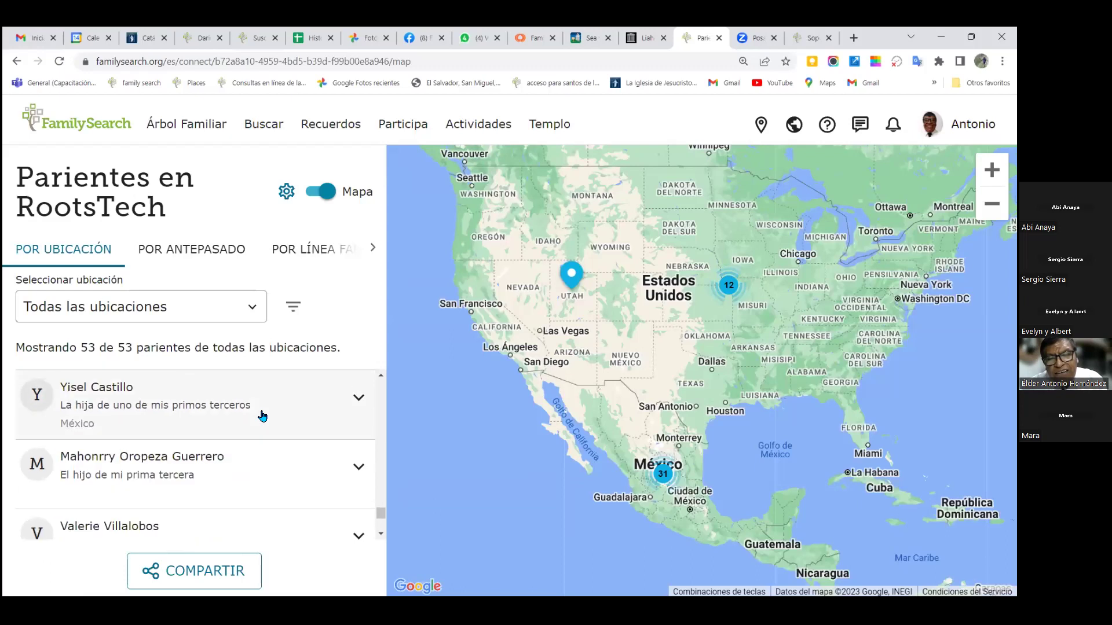
{"action": "scroll", "coordinate": [262, 415], "scroll_direction": "up", "scroll_amount": 1}
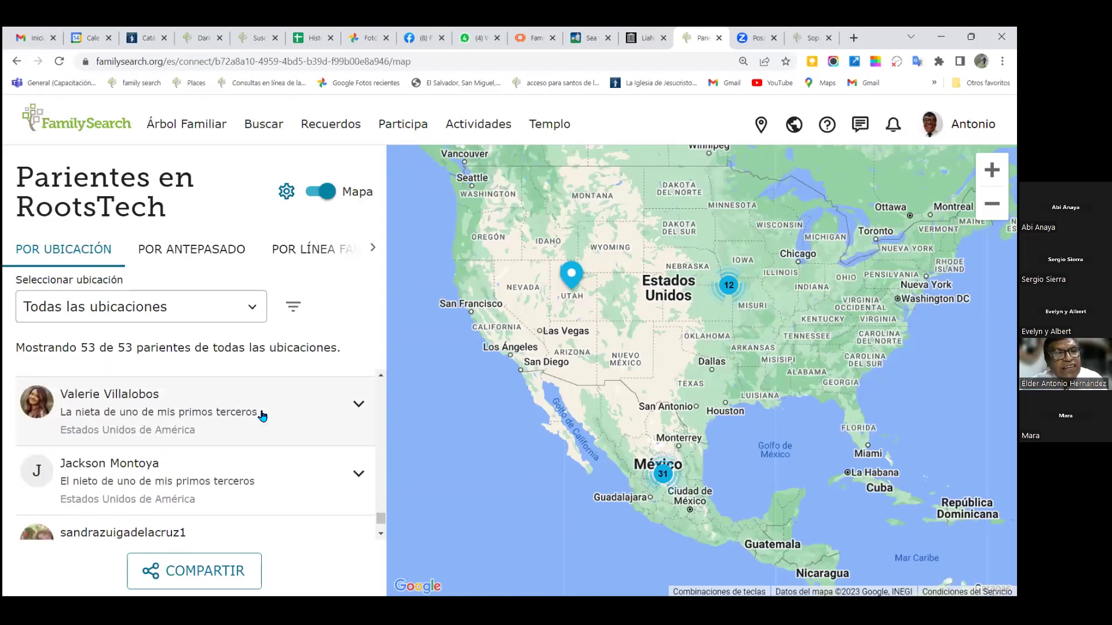
{"action": "scroll", "coordinate": [262, 415], "scroll_direction": "up", "scroll_amount": 10}
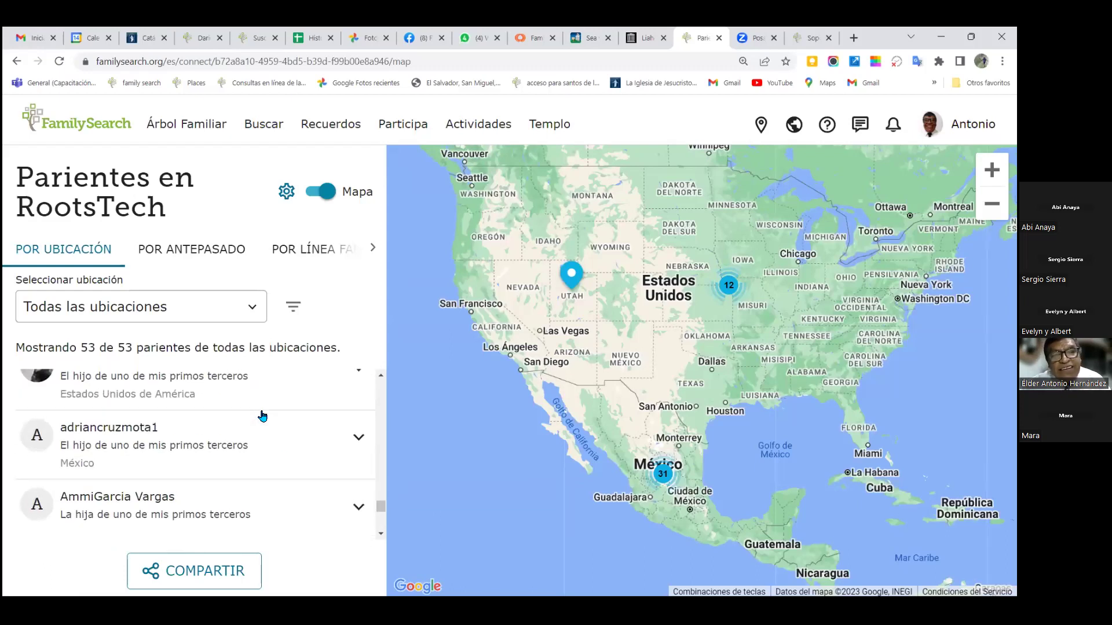
{"action": "scroll", "coordinate": [273, 417], "scroll_direction": "up", "scroll_amount": 5}
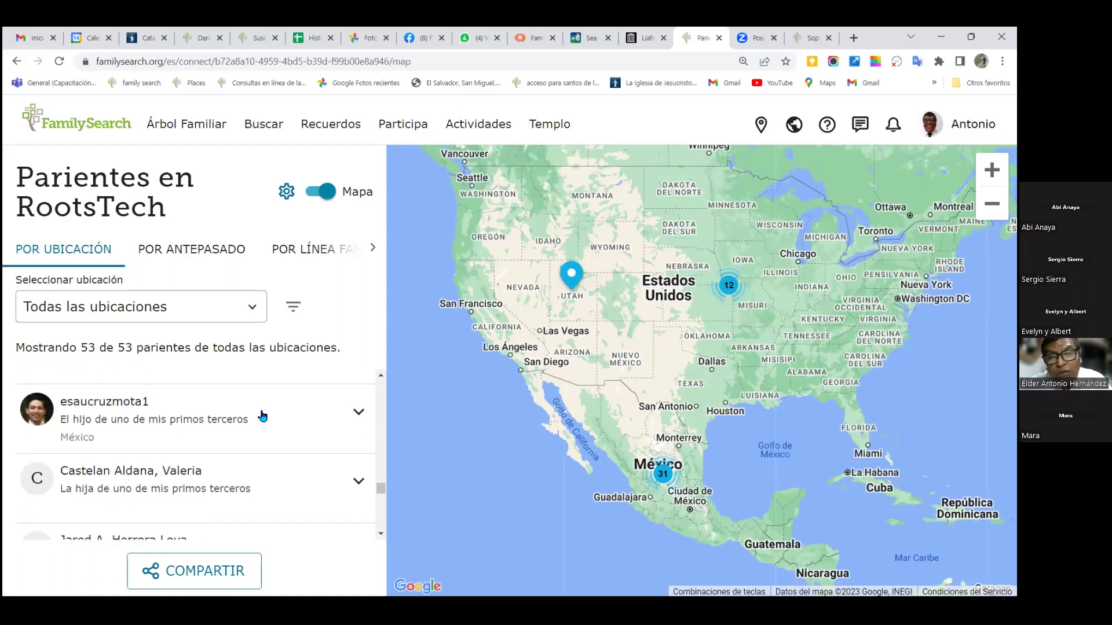
{"action": "scroll", "coordinate": [276, 417], "scroll_direction": "up", "scroll_amount": 6}
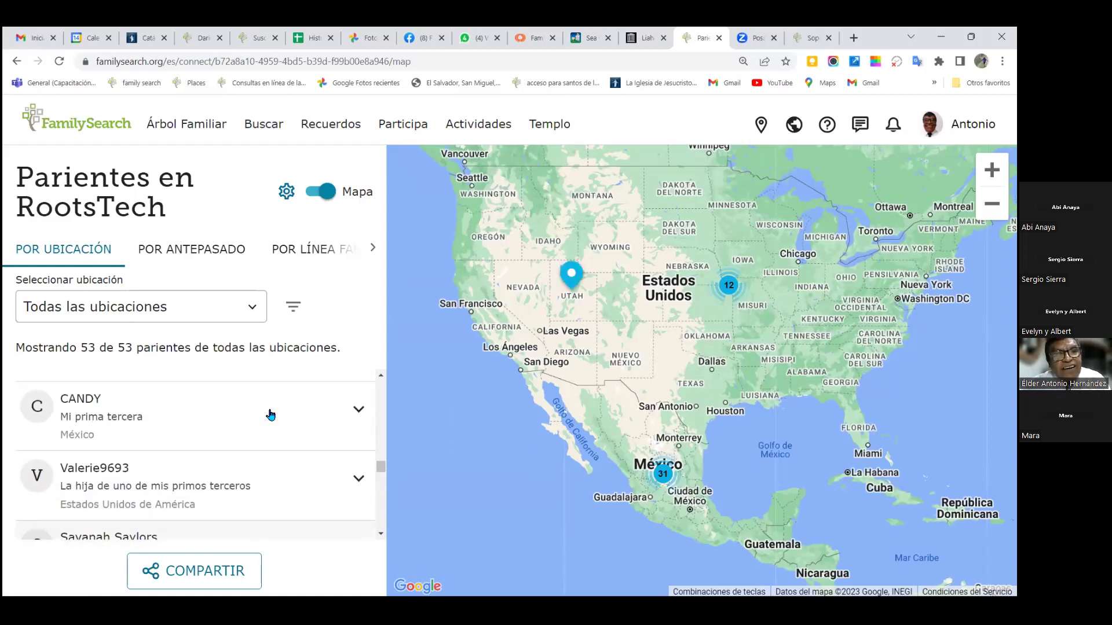
{"action": "scroll", "coordinate": [269, 415], "scroll_direction": "up", "scroll_amount": 3}
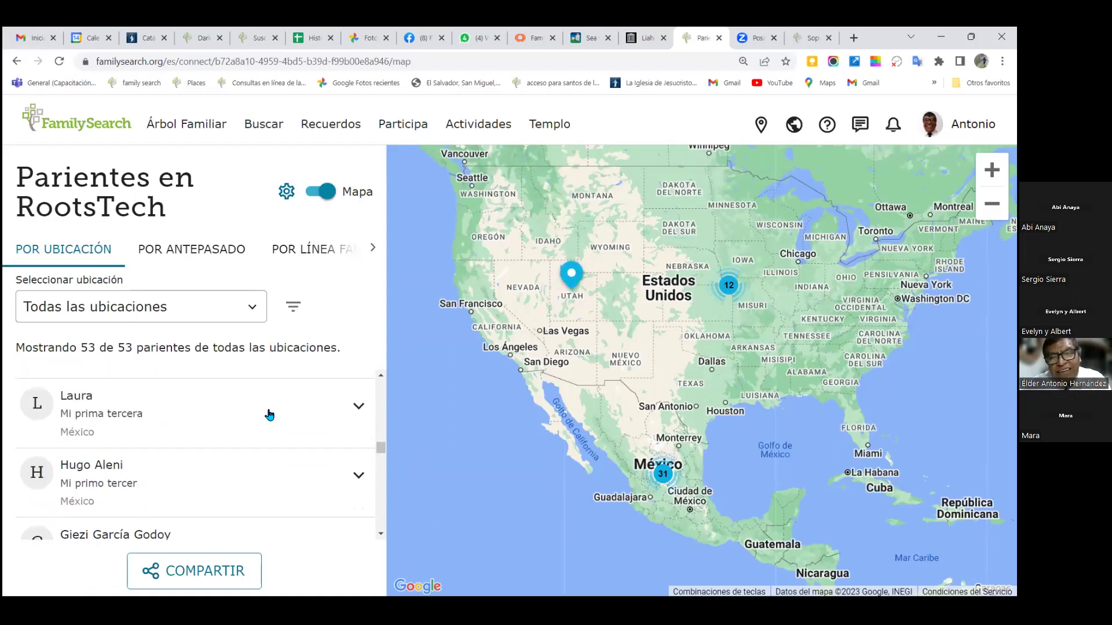
{"action": "left_click", "coordinate": [209, 247]}
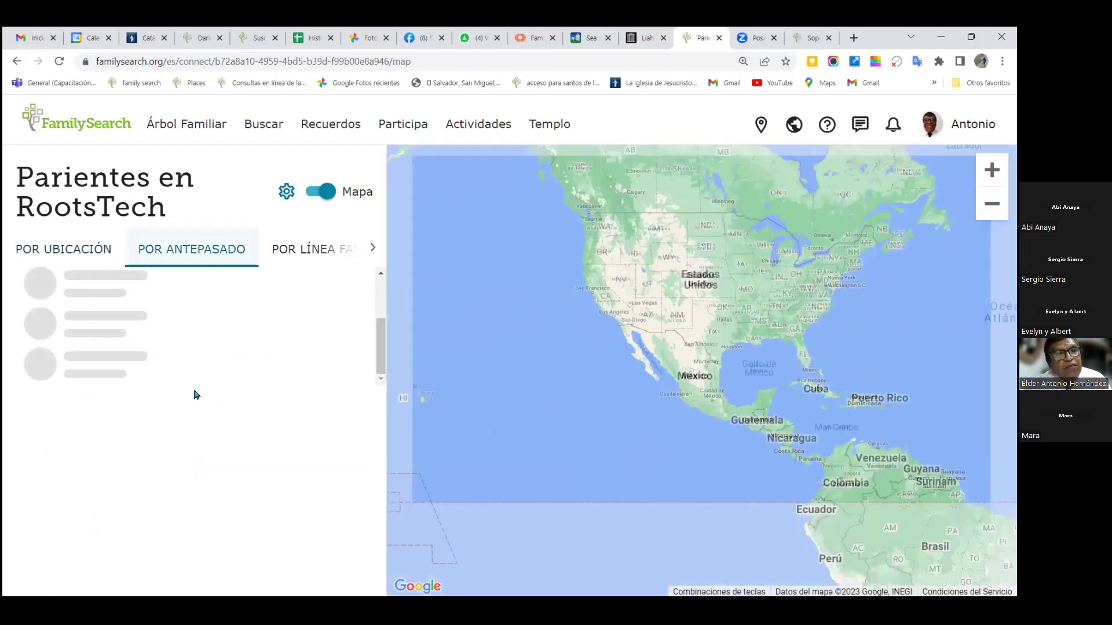
{"action": "scroll", "coordinate": [186, 471], "scroll_direction": "down", "scroll_amount": 1}
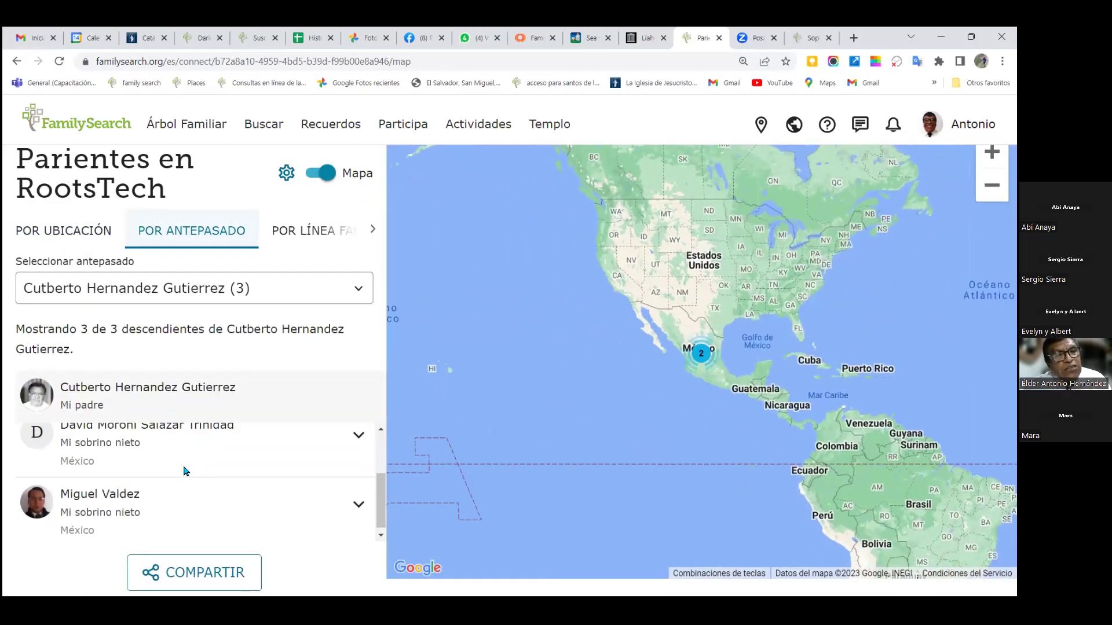
{"action": "scroll", "coordinate": [192, 475], "scroll_direction": "up", "scroll_amount": 2}
{"action": "scroll", "coordinate": [135, 495], "scroll_direction": "down", "scroll_amount": 2}
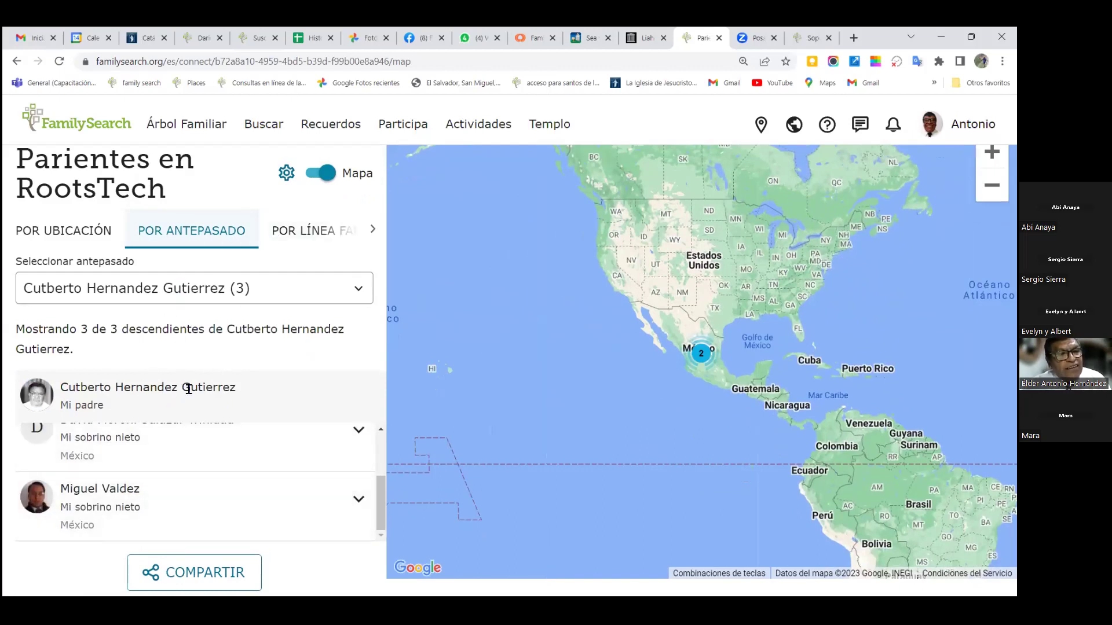
{"action": "left_click", "coordinate": [358, 433]}
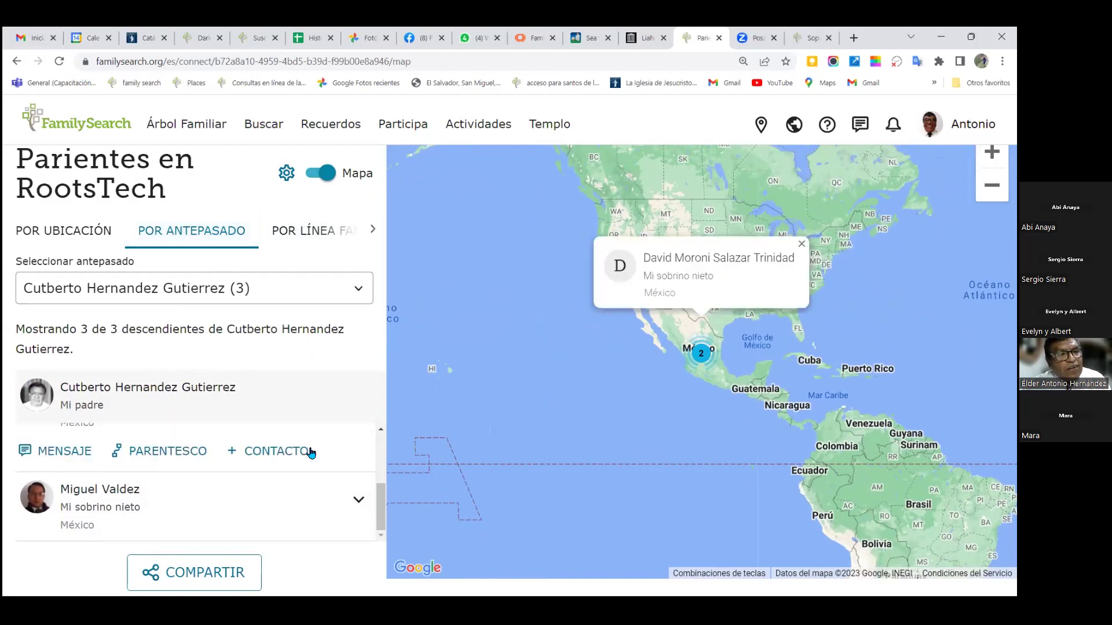
{"action": "scroll", "coordinate": [300, 435], "scroll_direction": "up", "scroll_amount": 1}
{"action": "scroll", "coordinate": [300, 435], "scroll_direction": "up", "scroll_amount": 1}
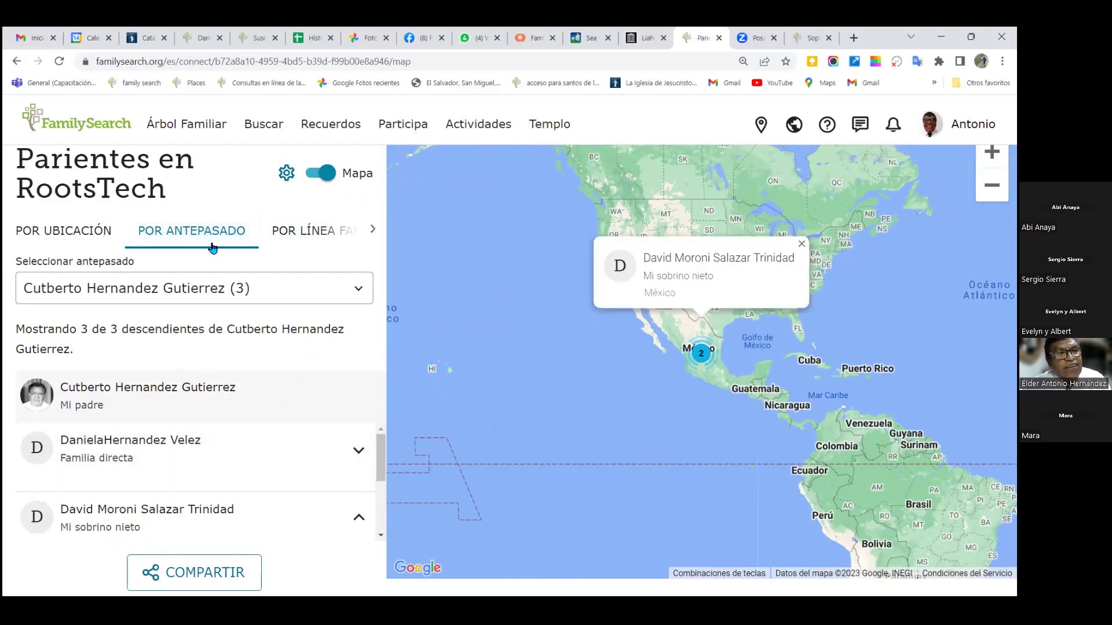
- Group all 53 relatives POR UBICACIÓN again and view, then close, the Utah relative's details
{"action": "left_click", "coordinate": [81, 231]}
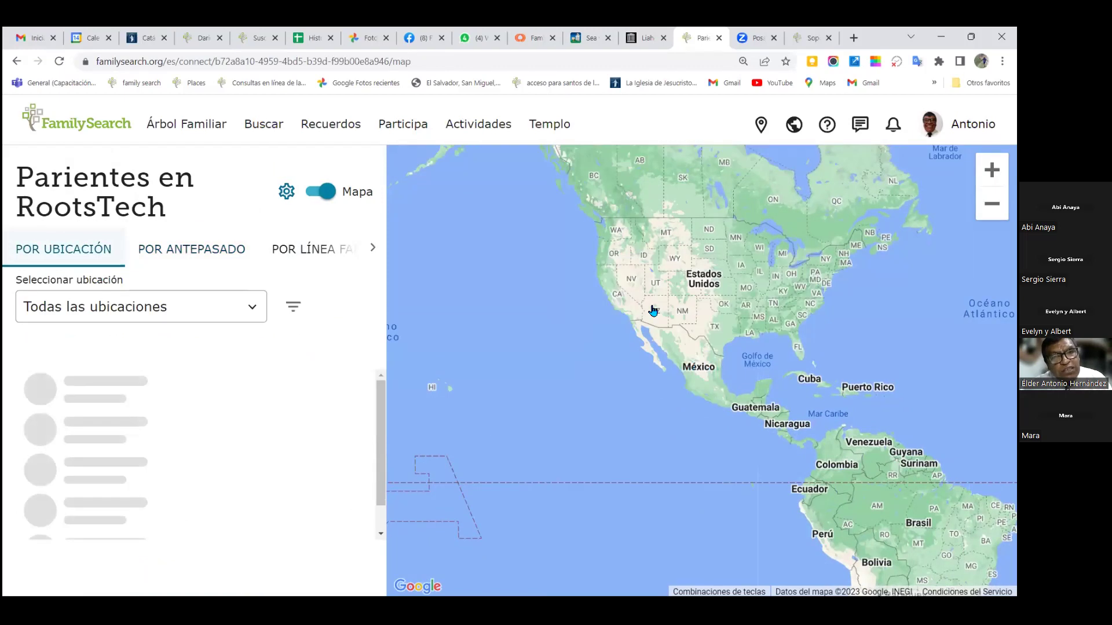
{"action": "left_click", "coordinate": [646, 289]}
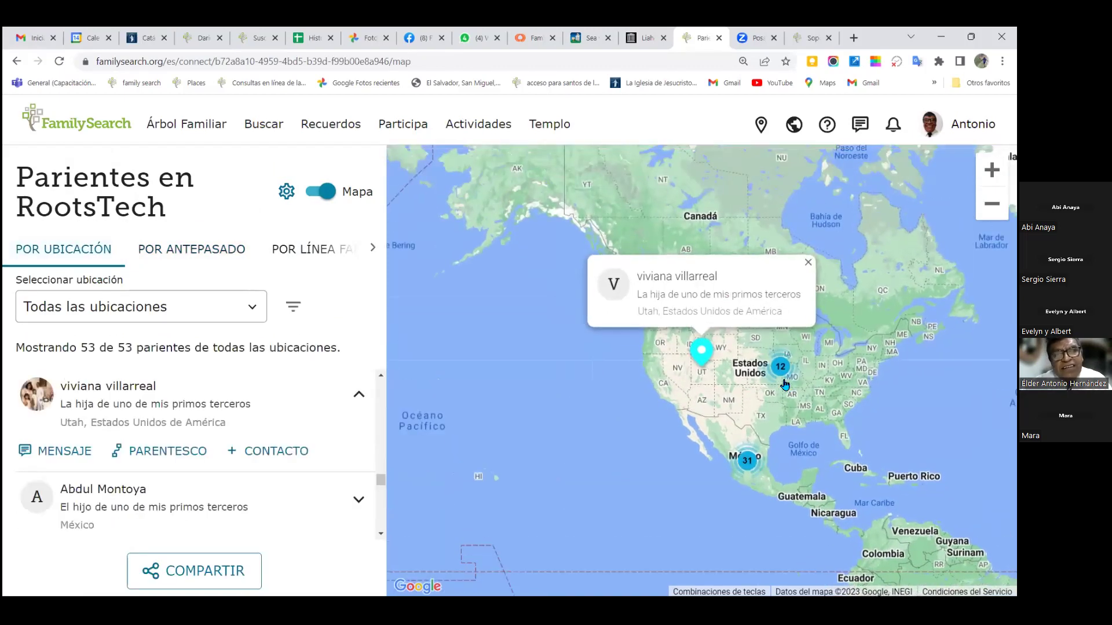
{"action": "left_click", "coordinate": [776, 434]}
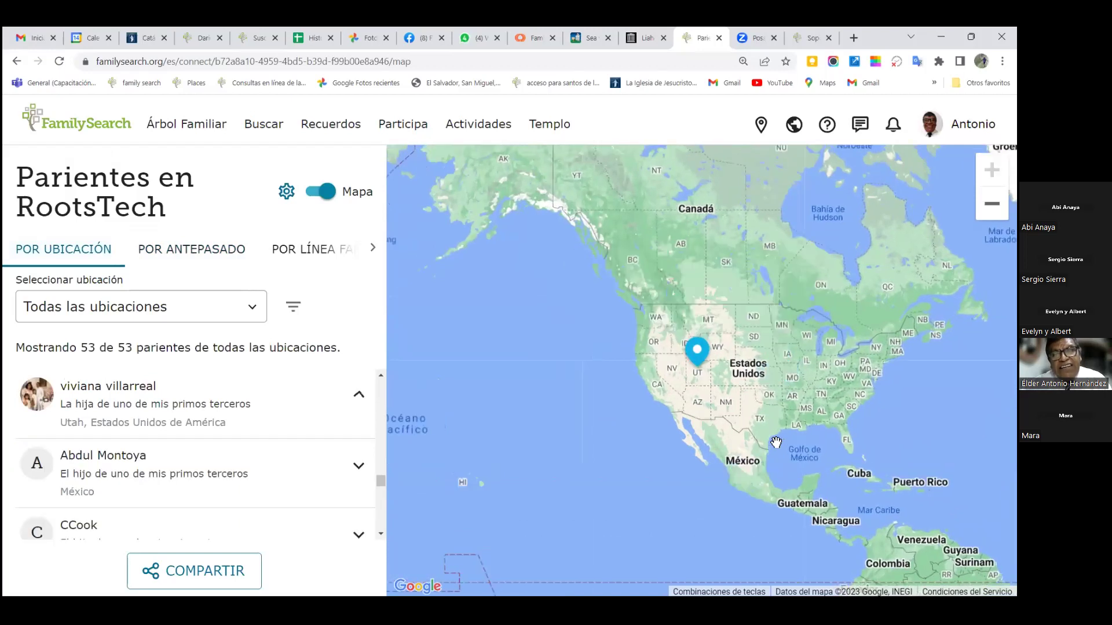
- Zoom the map to Kansas City, spread the stacked pin and view one relative's details
{"action": "scroll", "coordinate": [705, 359], "scroll_direction": "up", "scroll_amount": 1}
{"action": "scroll", "coordinate": [705, 359], "scroll_direction": "up", "scroll_amount": 3}
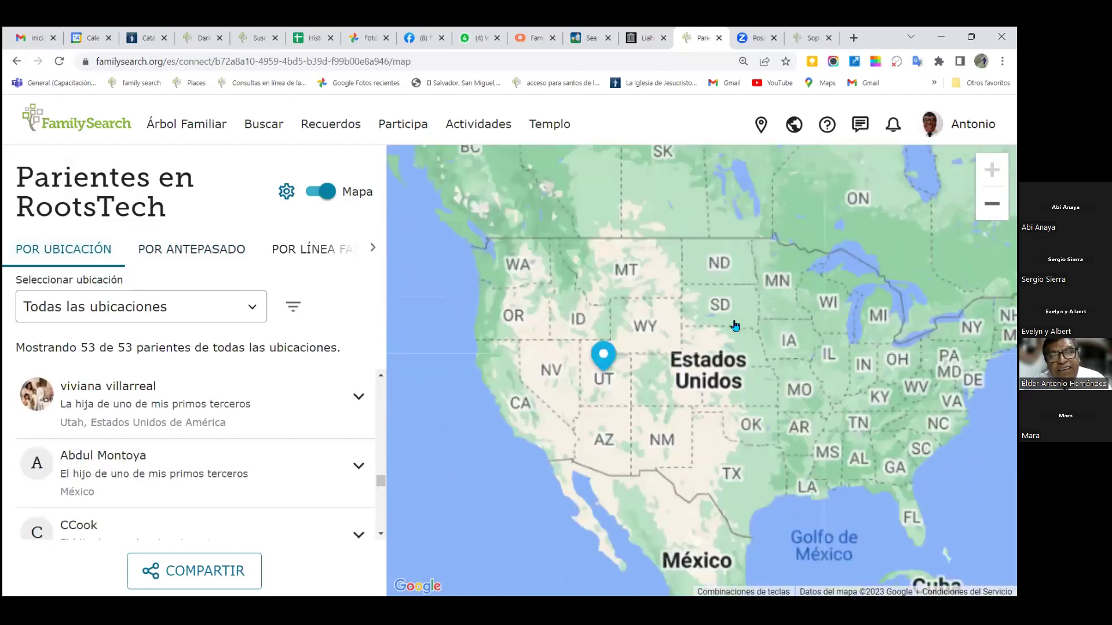
{"action": "scroll", "coordinate": [698, 311], "scroll_direction": "up", "scroll_amount": 3}
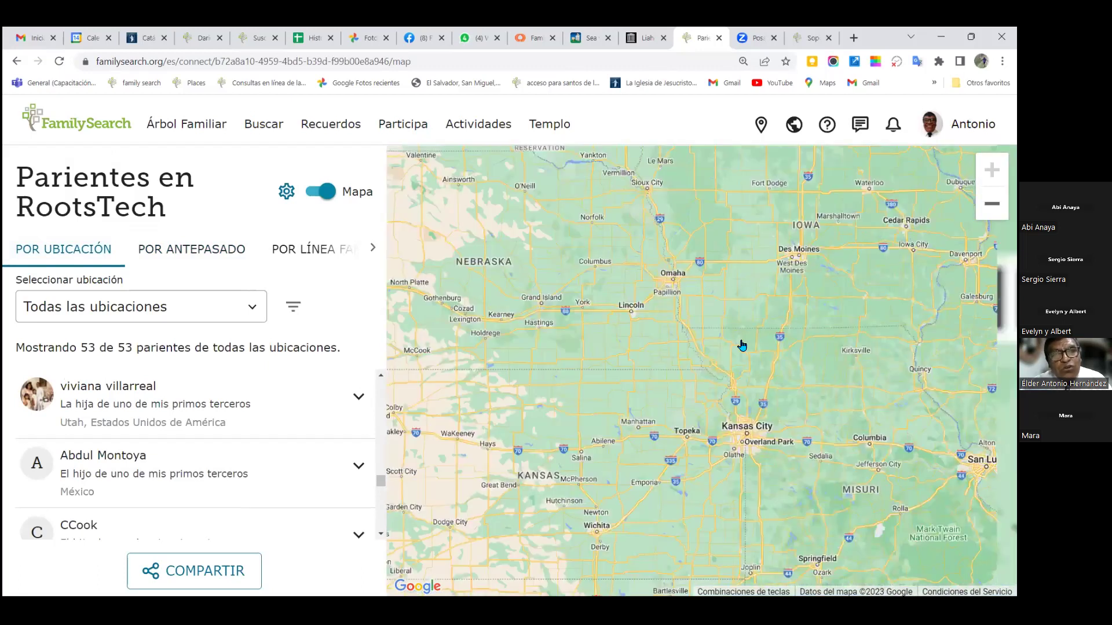
{"action": "scroll", "coordinate": [741, 346], "scroll_direction": "up", "scroll_amount": 1}
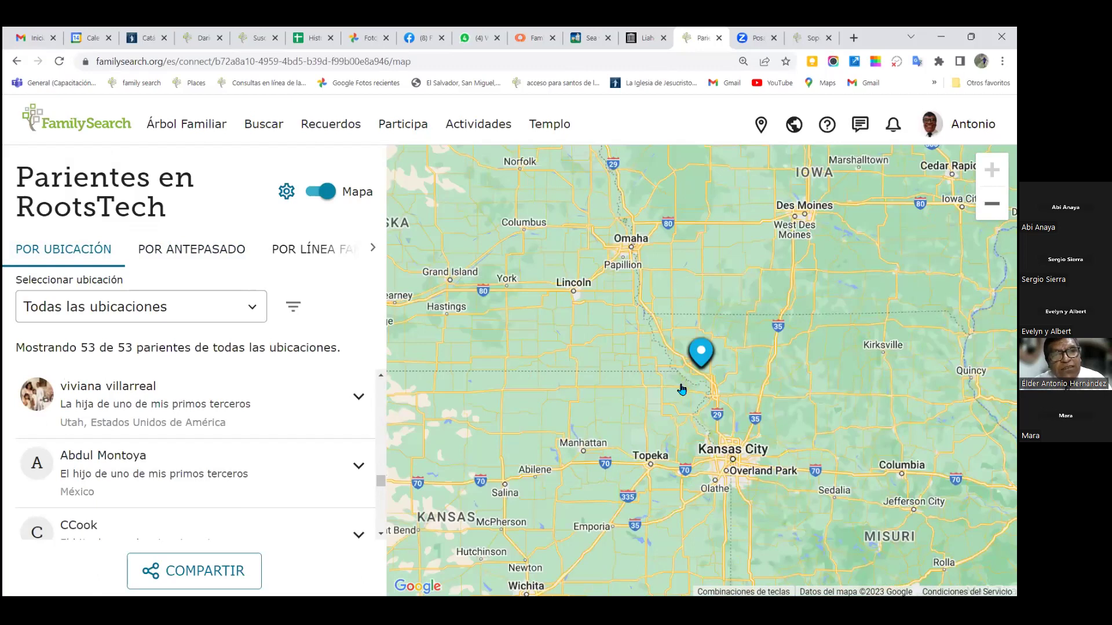
{"action": "left_click", "coordinate": [664, 369]}
{"action": "left_click", "coordinate": [667, 351]}
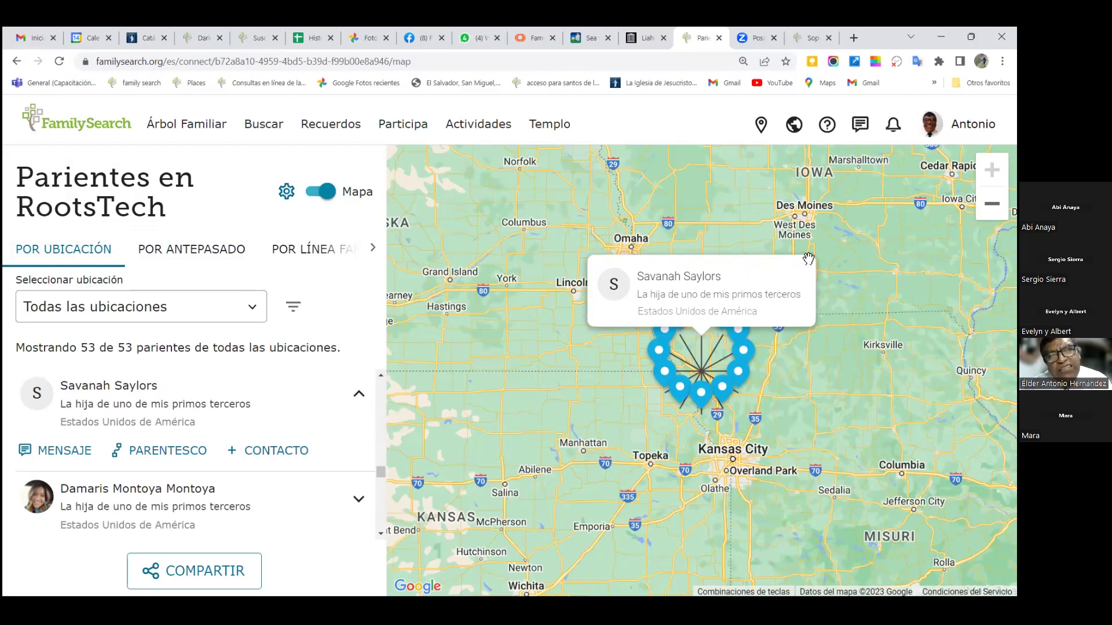
{"action": "left_click", "coordinate": [497, 356]}
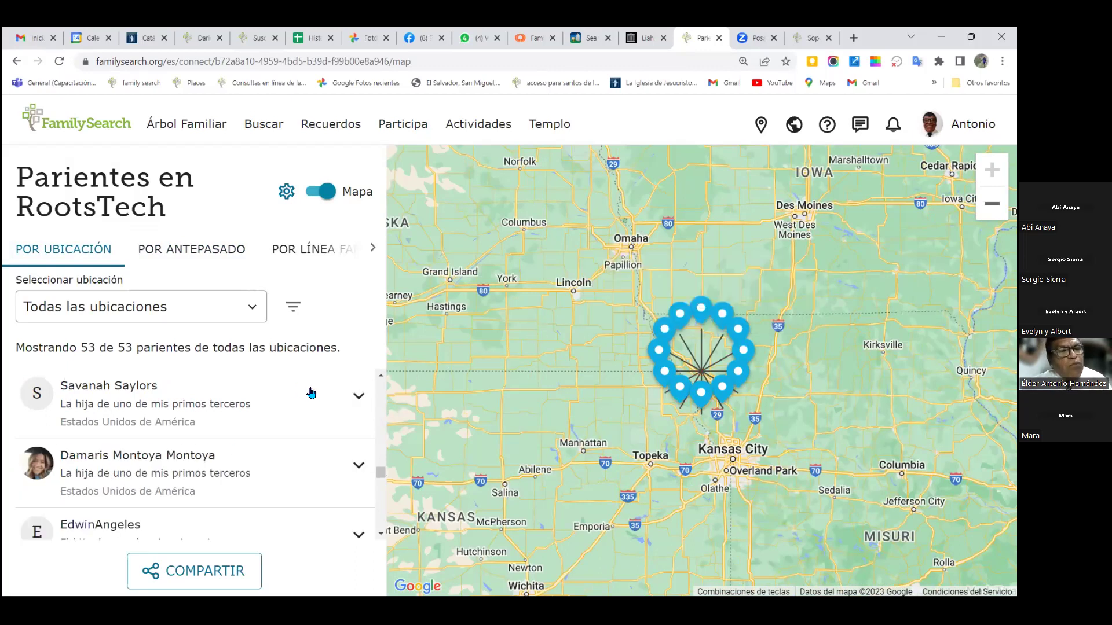
{"action": "scroll", "coordinate": [302, 395], "scroll_direction": "up", "scroll_amount": 1}
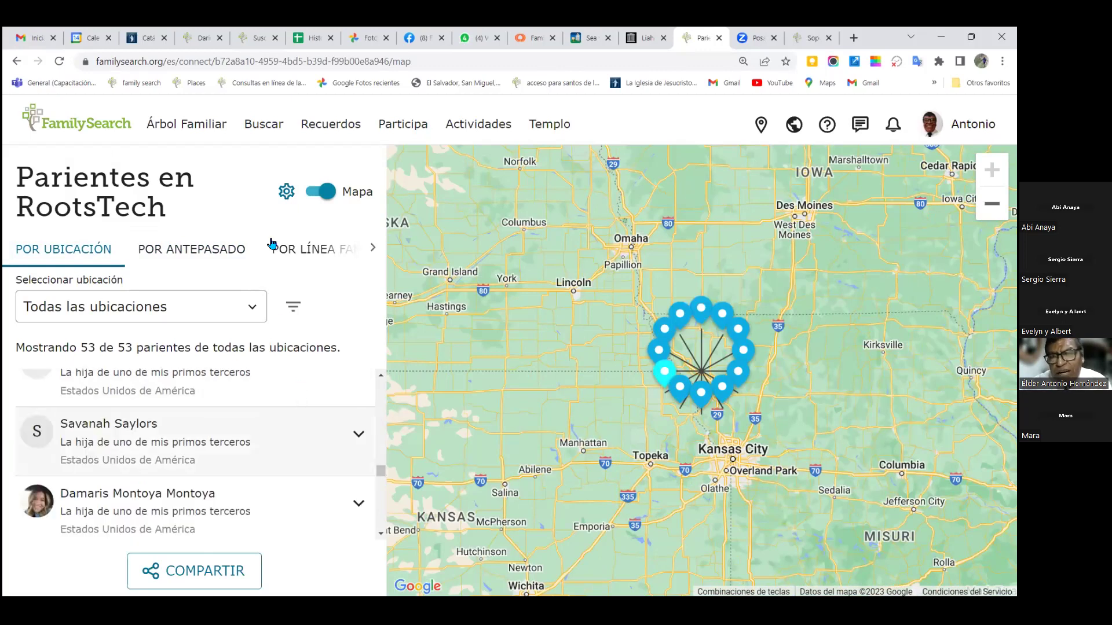
{"action": "scroll", "coordinate": [197, 452], "scroll_direction": "up", "scroll_amount": 5}
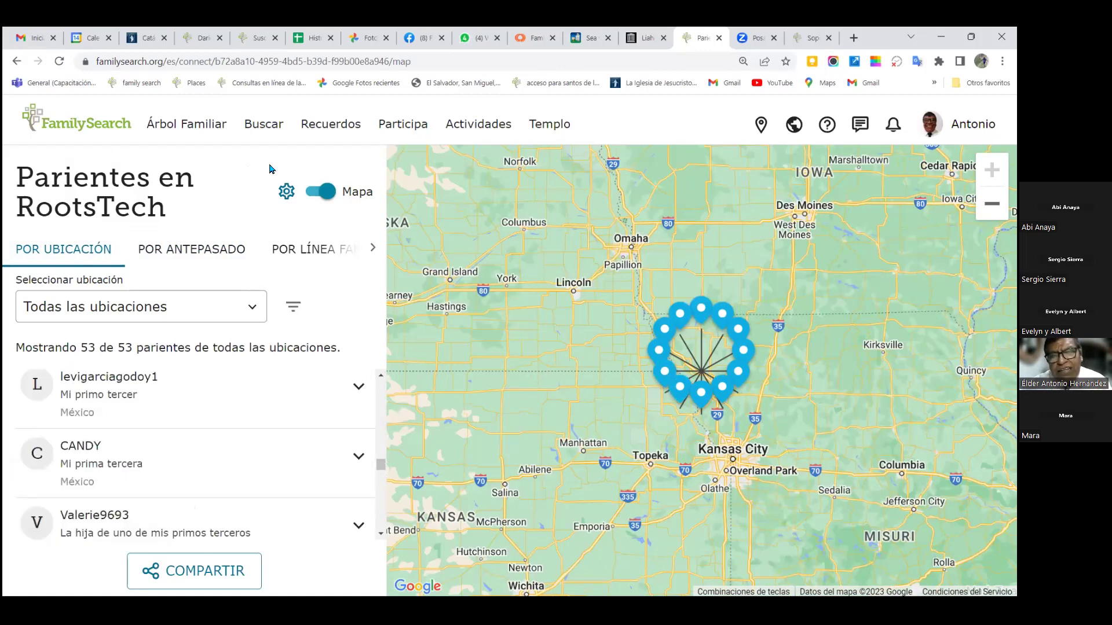
{"action": "double_click", "coordinate": [271, 166]}
{"action": "left_click", "coordinate": [232, 224]}
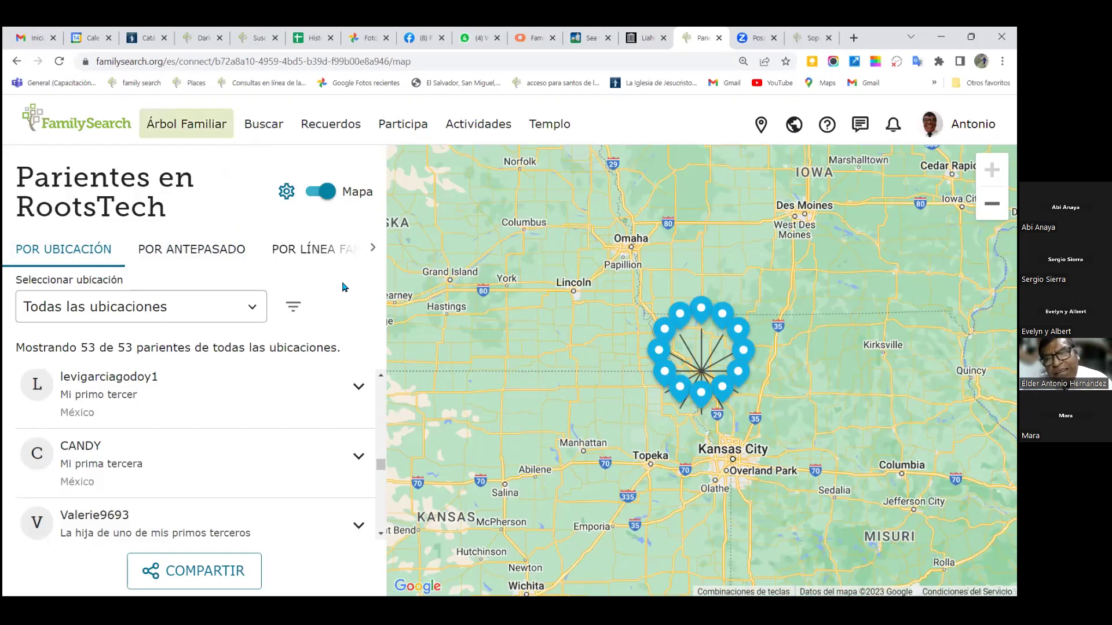
- Return to the FamilySearch home page via the logo and start a new post
{"action": "left_click", "coordinate": [80, 127]}
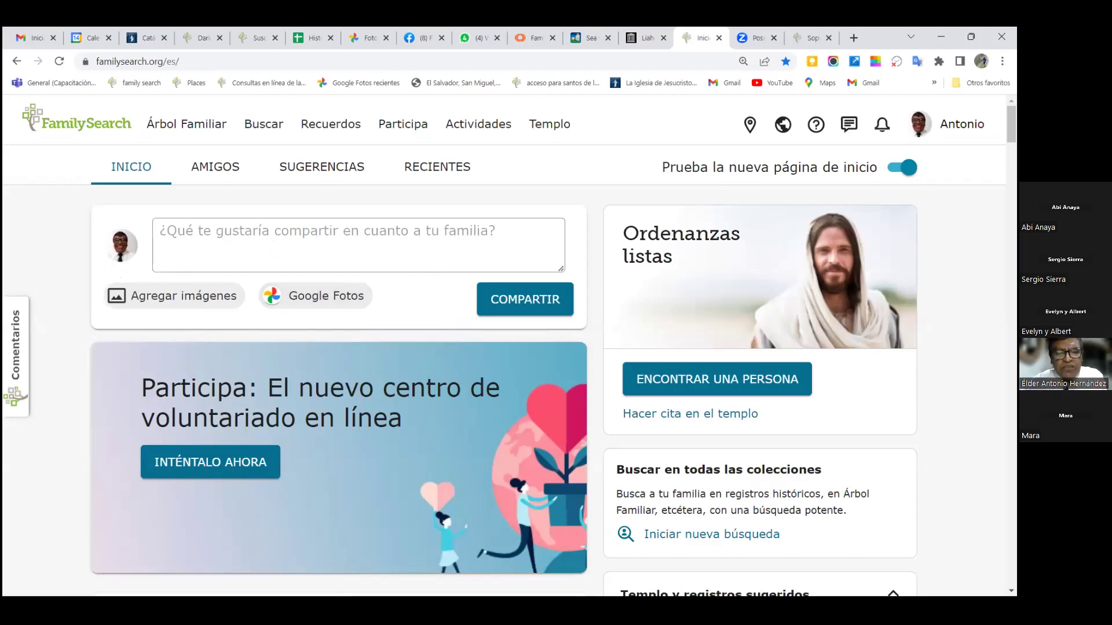
{"action": "left_click", "coordinate": [348, 246]}
- Write 'estoy muy feliz de compartir con hermanos de todo el mundo en una clase de FamilySearch', shared Compartido en público
{"action": "type", "text": "e"}
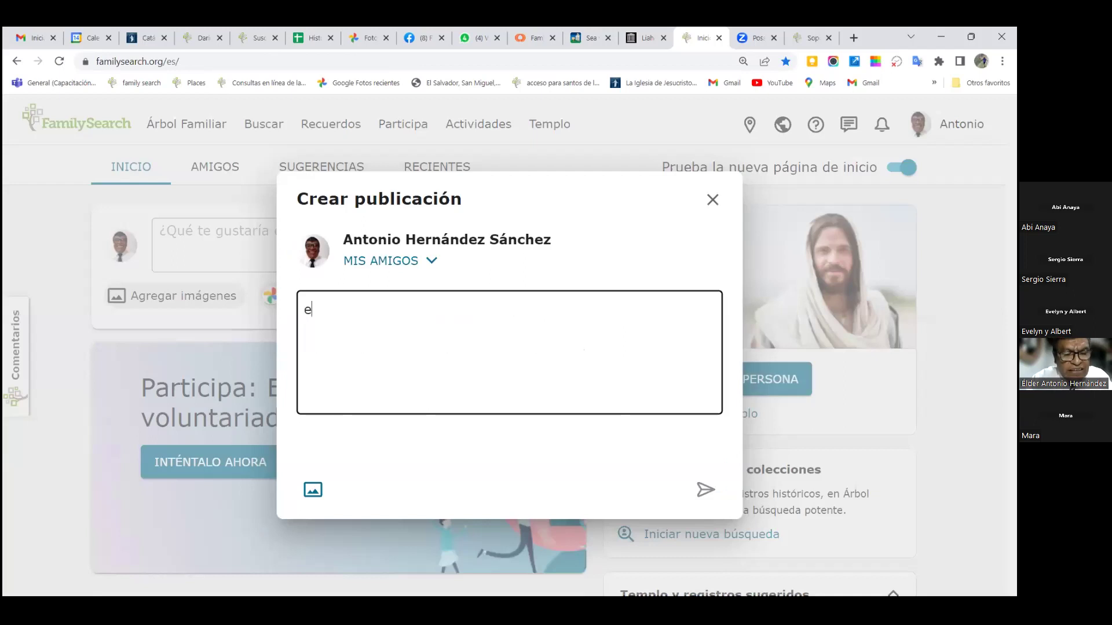
{"action": "type", "text": "stoy muy feliz de compartir"}
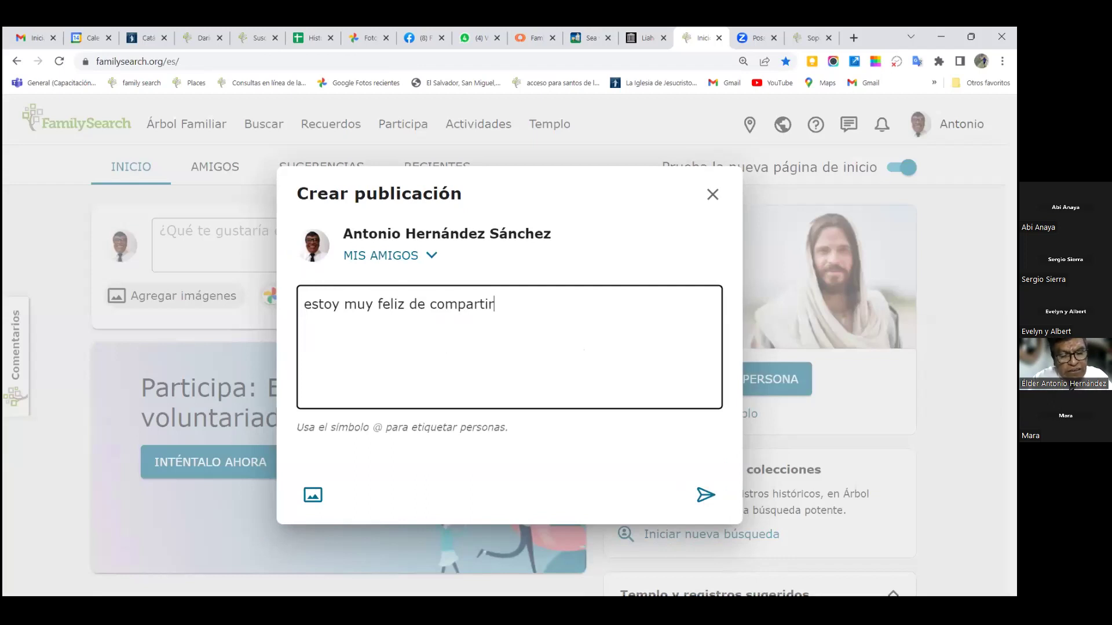
{"action": "type", "text": " con hermanos "}
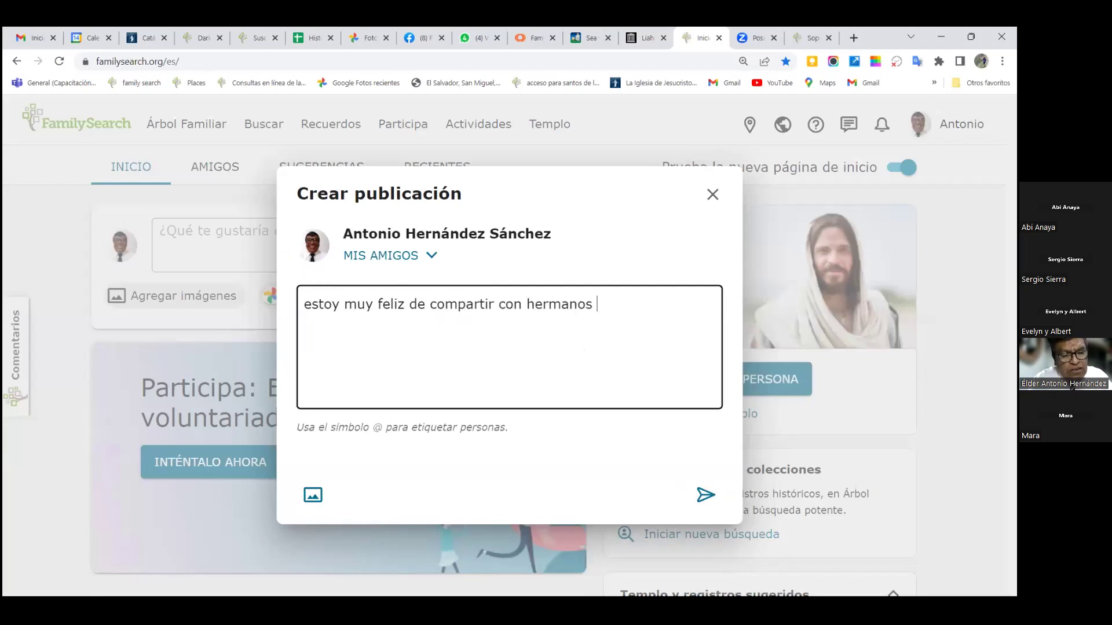
{"action": "type", "text": "de todo el mund"}
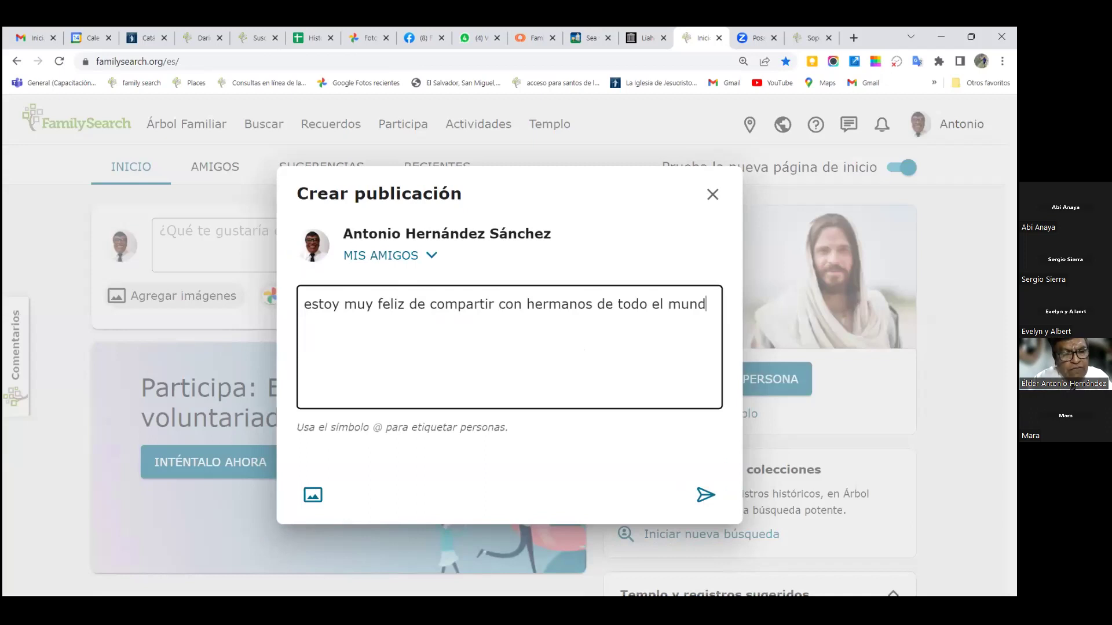
{"action": "type", "text": "o en una clase d"}
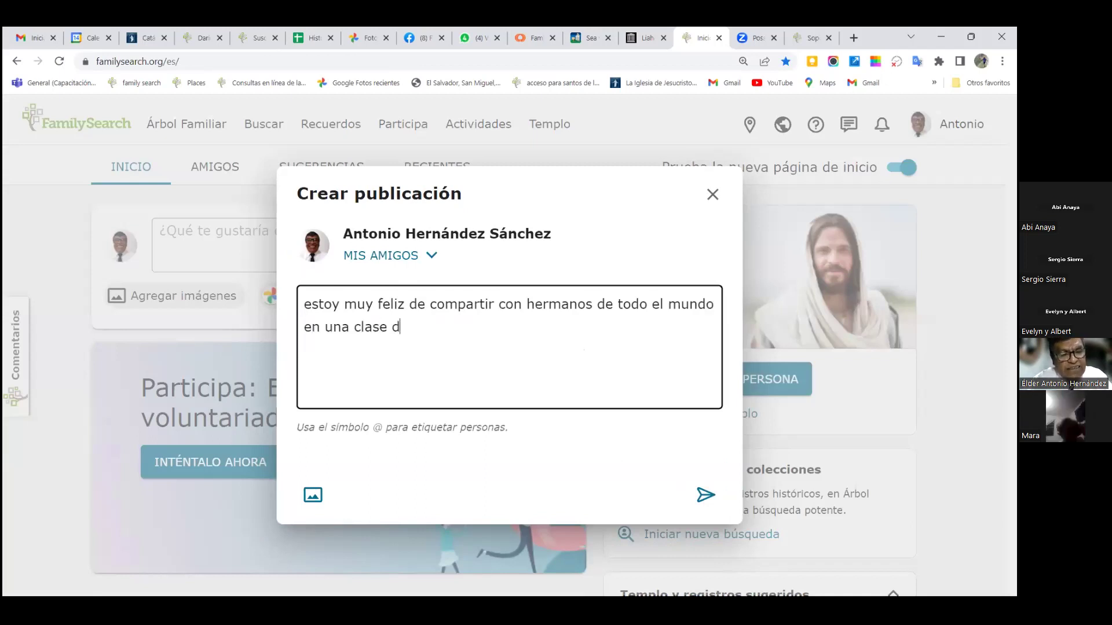
{"action": "type", "text": "e Fam"}
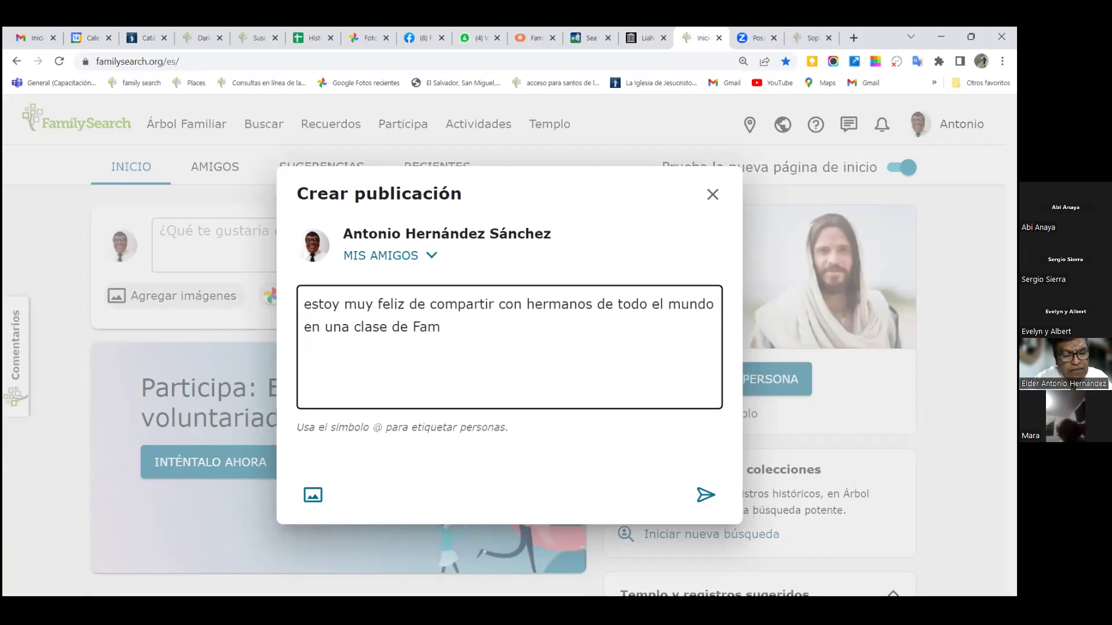
{"action": "type", "text": "ilySea"}
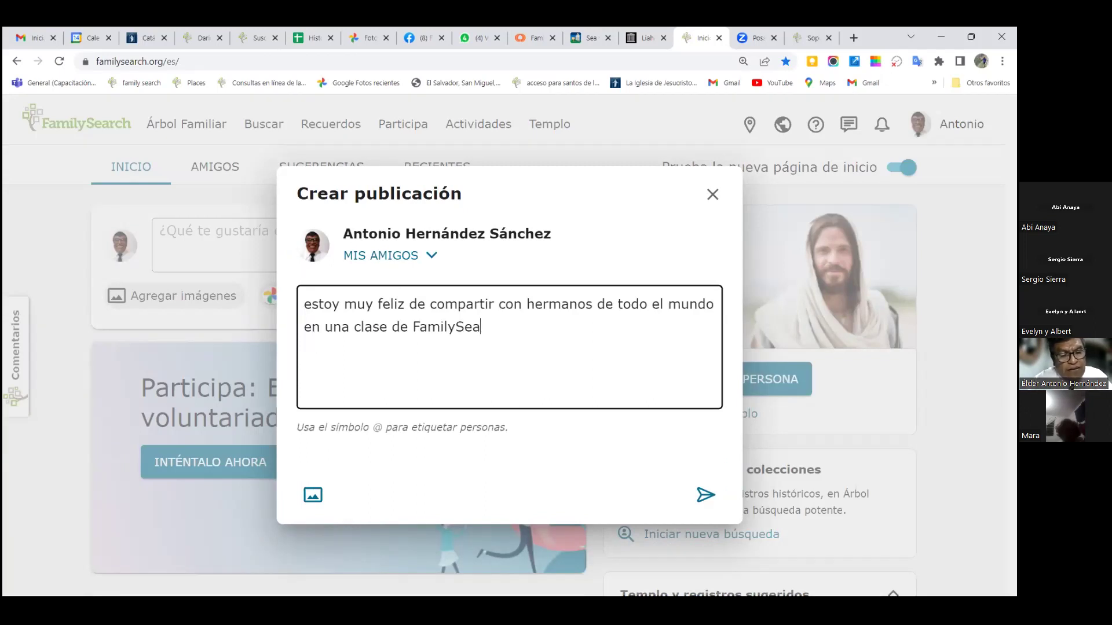
{"action": "type", "text": "rch"}
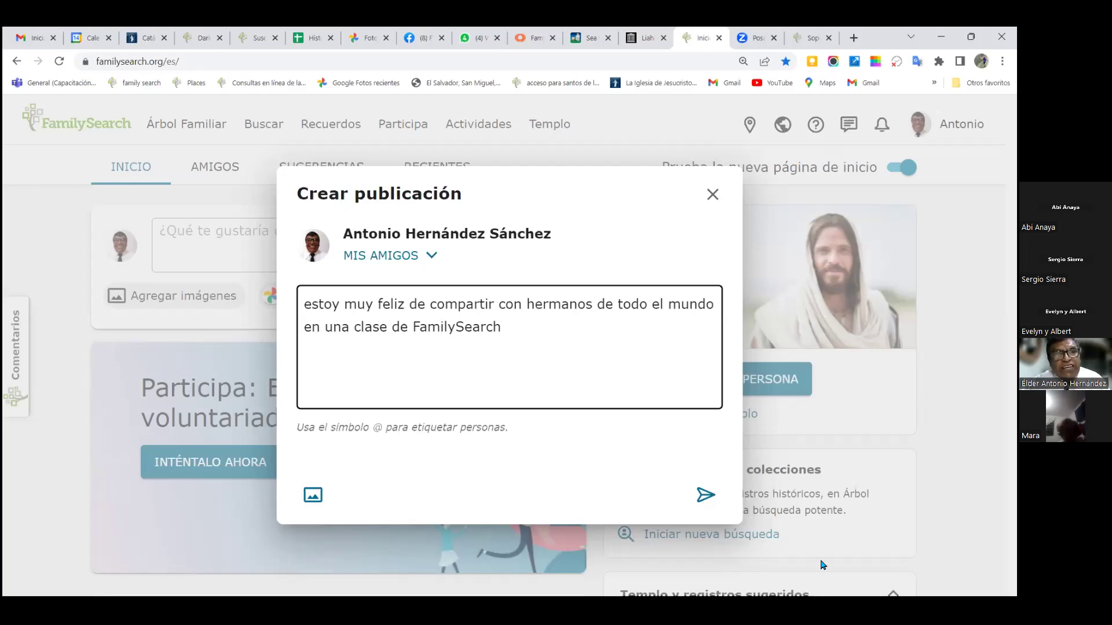
{"action": "left_click", "coordinate": [428, 255]}
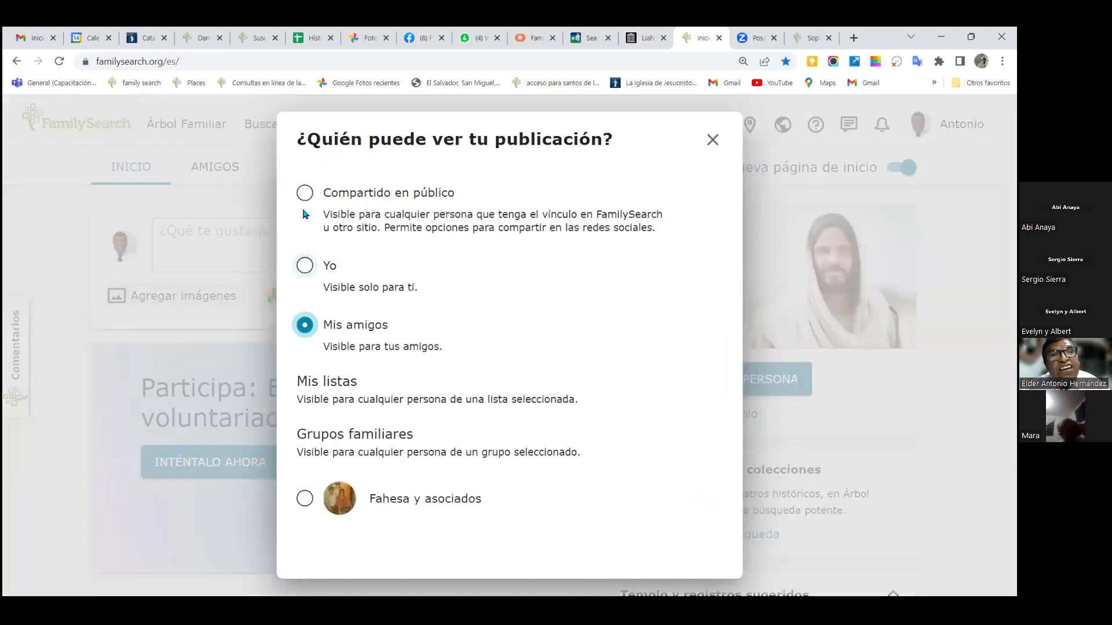
{"action": "left_click", "coordinate": [304, 197]}
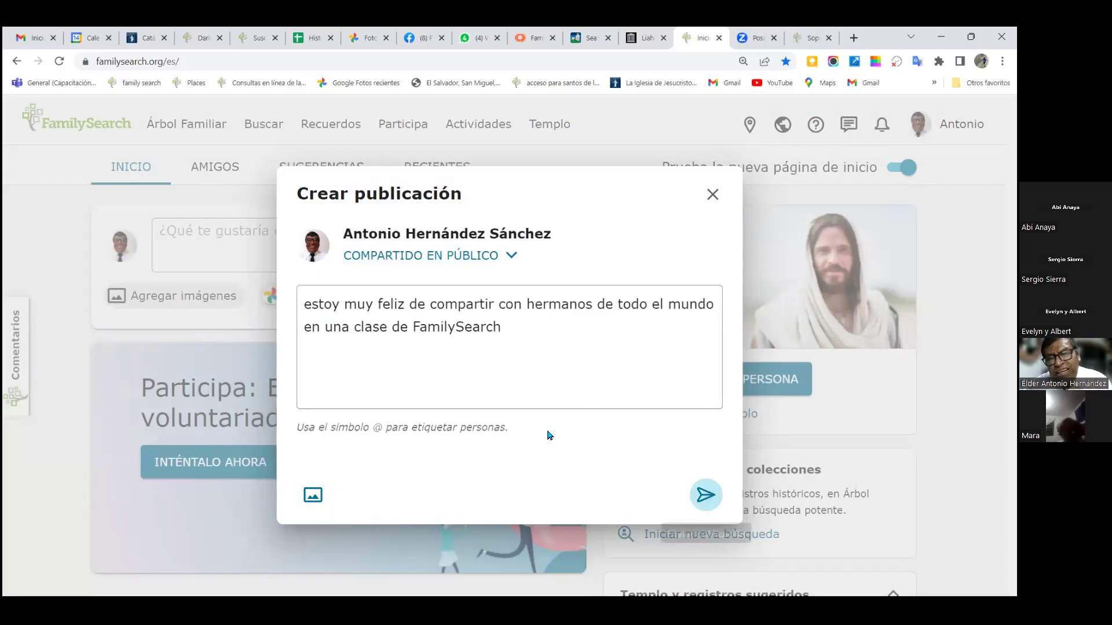
- Scroll the home feed to check the published post, then return to the top
{"action": "scroll", "coordinate": [408, 393], "scroll_direction": "down", "scroll_amount": 5}
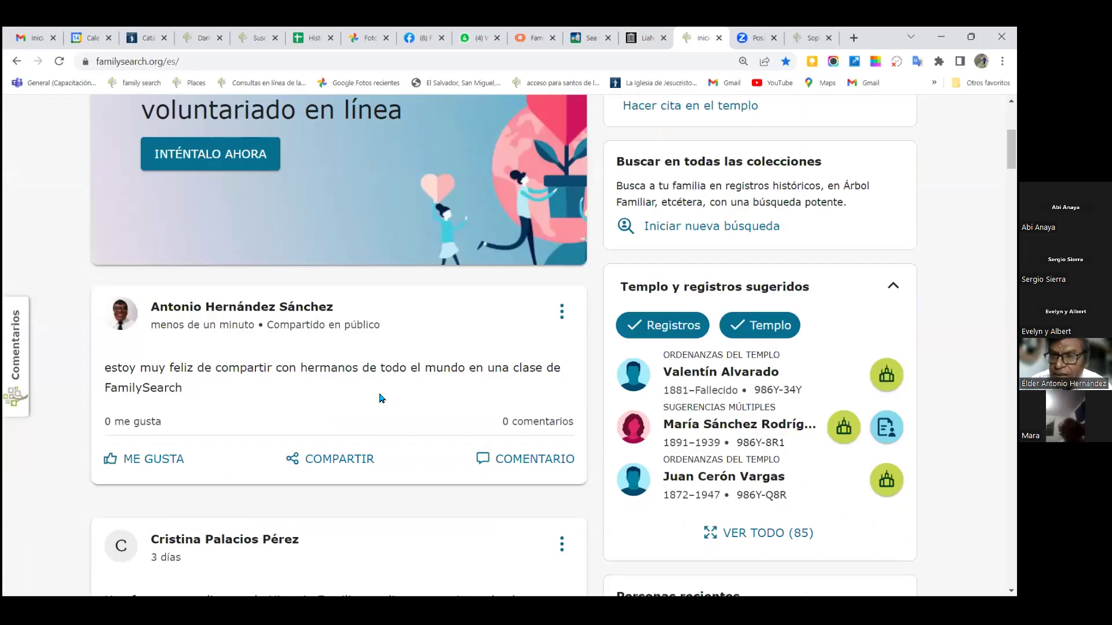
{"action": "scroll", "coordinate": [371, 397], "scroll_direction": "up", "scroll_amount": 5}
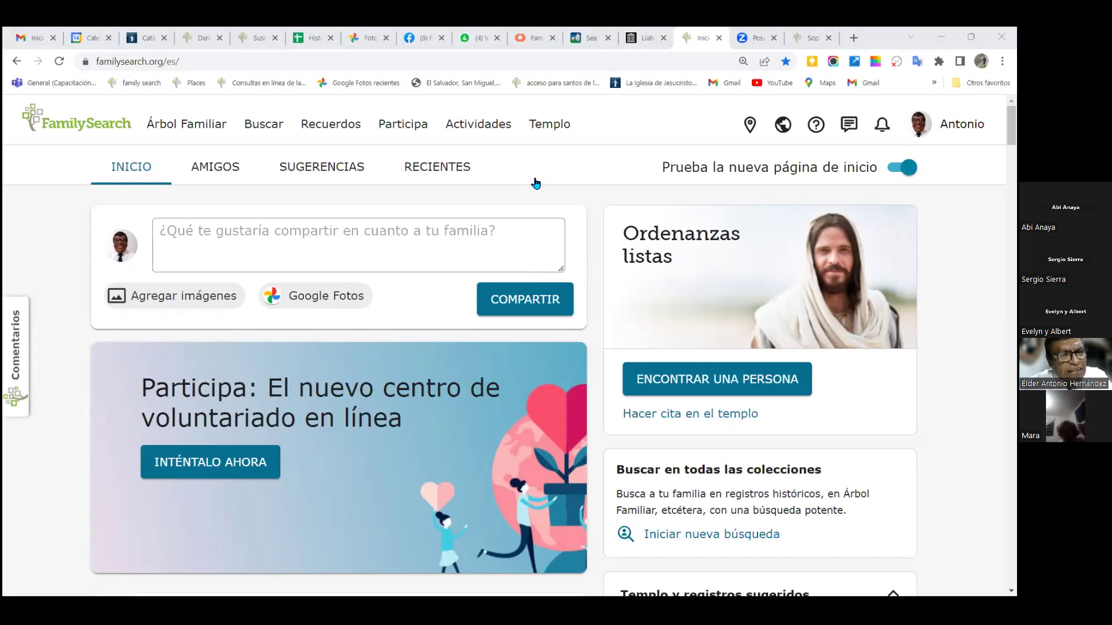
- Open Árbol Familiar > Árbol, expand the 1888–1967 couple's parents and open the 1886–1940 wife's summary
{"action": "left_click", "coordinate": [186, 124]}
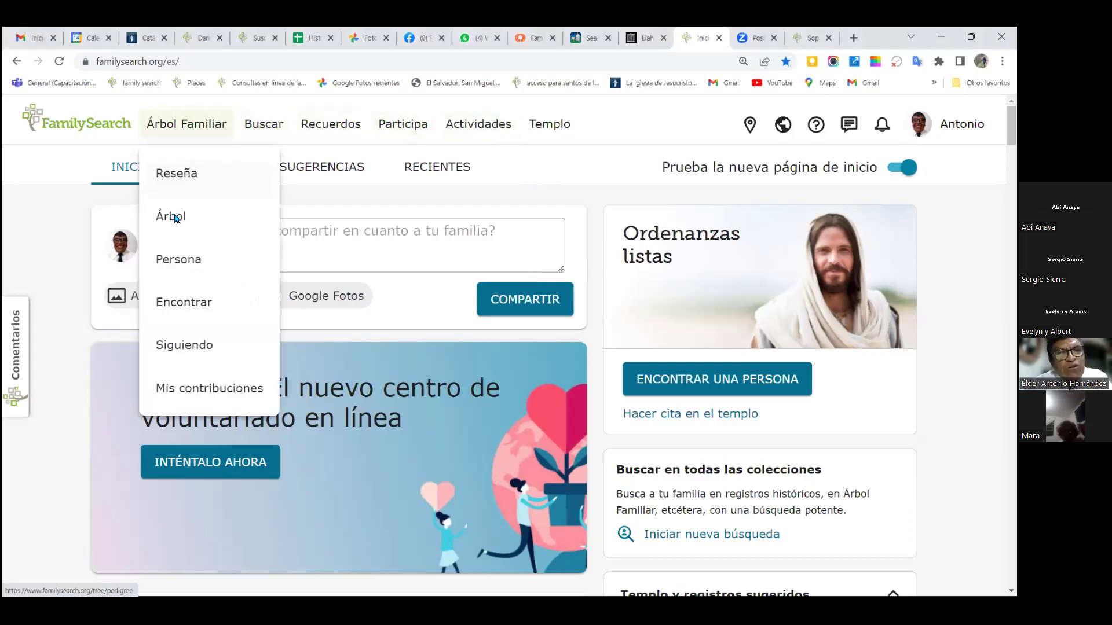
{"action": "left_click", "coordinate": [172, 216]}
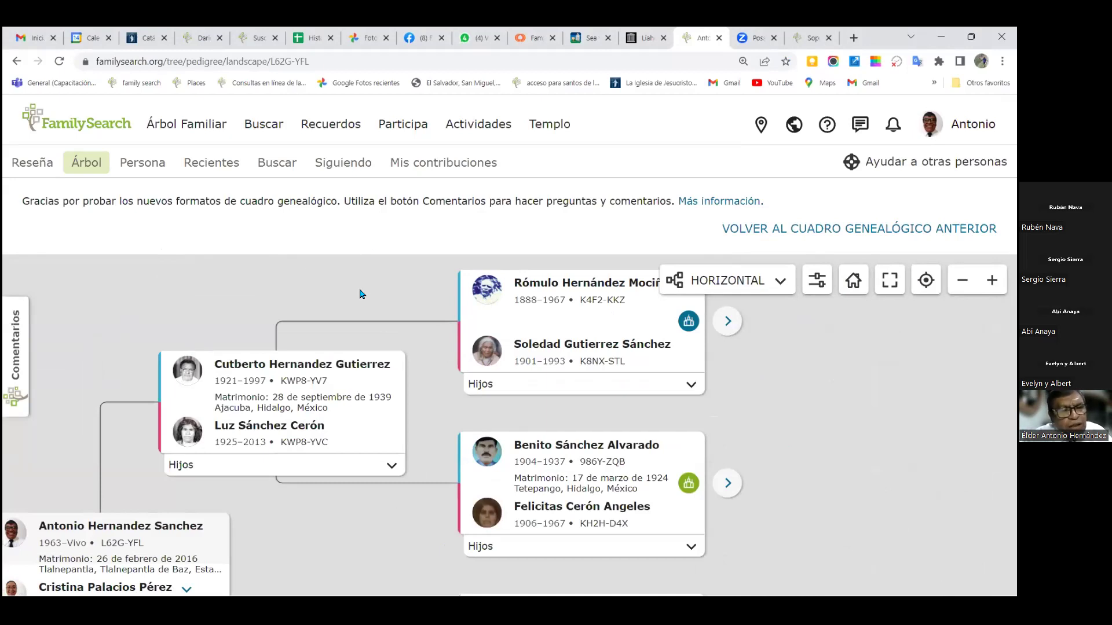
{"action": "scroll", "coordinate": [357, 286], "scroll_direction": "down", "scroll_amount": 2}
{"action": "scroll", "coordinate": [357, 285], "scroll_direction": "up", "scroll_amount": 2}
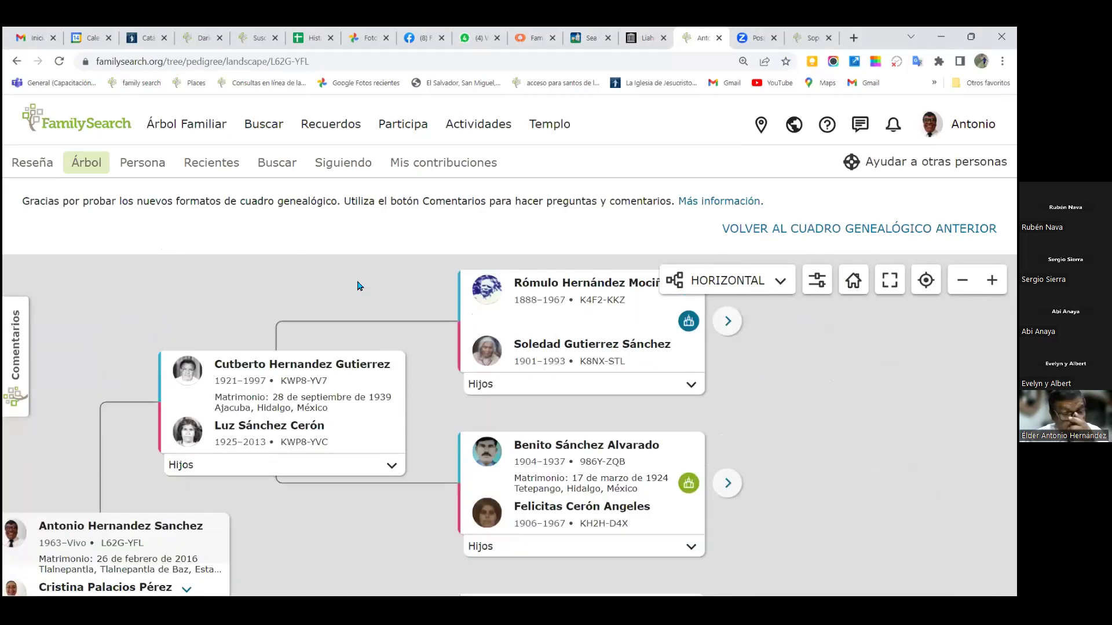
{"action": "scroll", "coordinate": [356, 288], "scroll_direction": "up", "scroll_amount": 1}
{"action": "scroll", "coordinate": [355, 289], "scroll_direction": "down", "scroll_amount": 1}
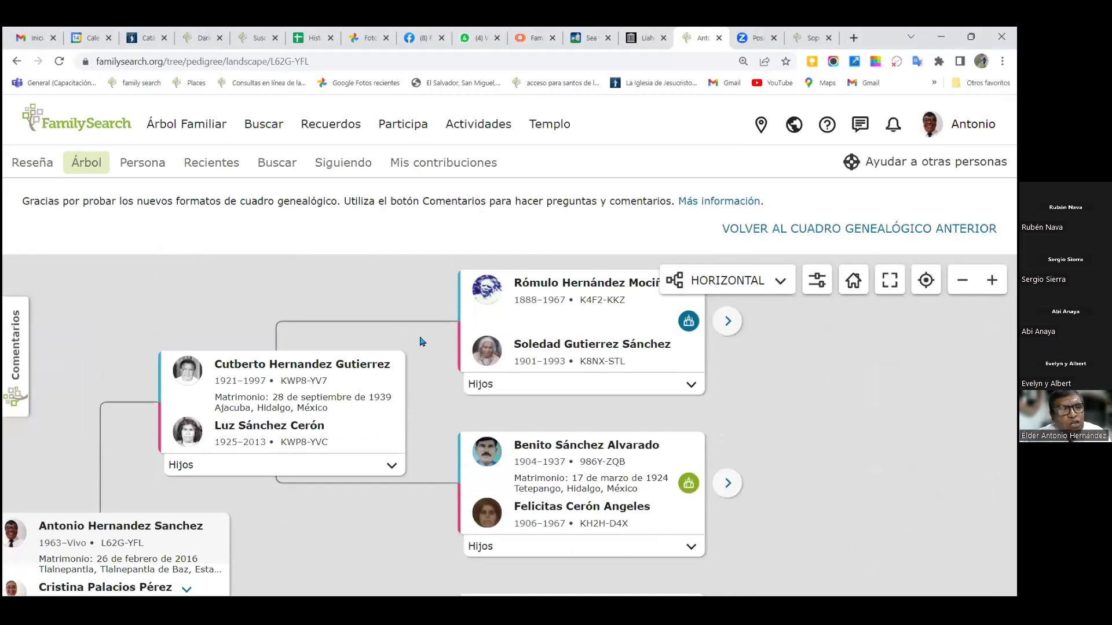
{"action": "scroll", "coordinate": [410, 355], "scroll_direction": "down", "scroll_amount": 2}
{"action": "scroll", "coordinate": [409, 355], "scroll_direction": "up", "scroll_amount": 2}
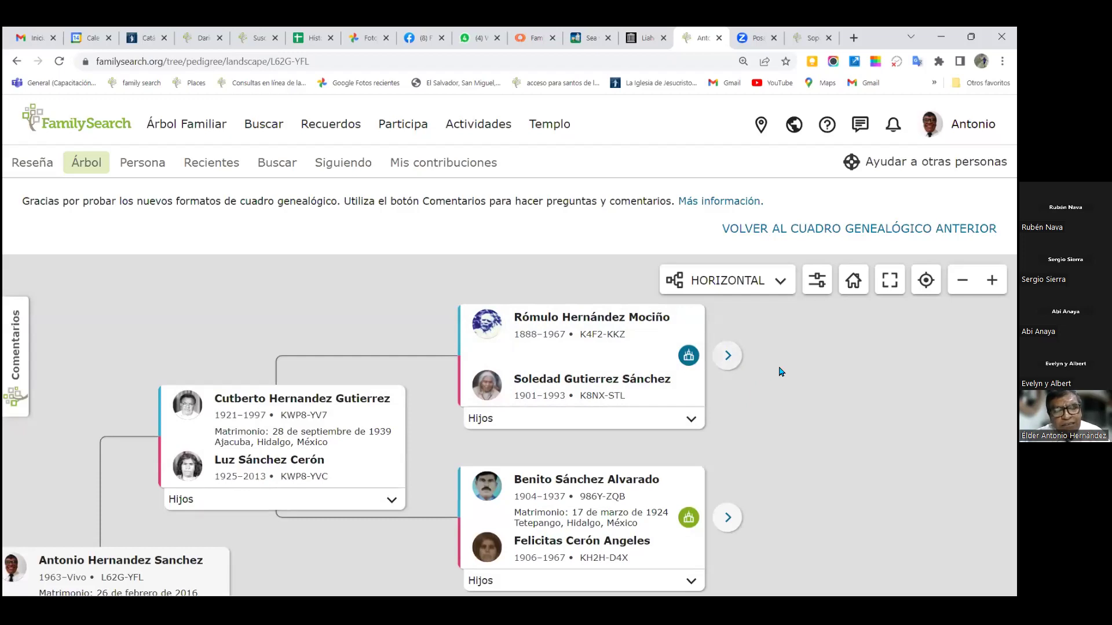
{"action": "left_click", "coordinate": [728, 355]}
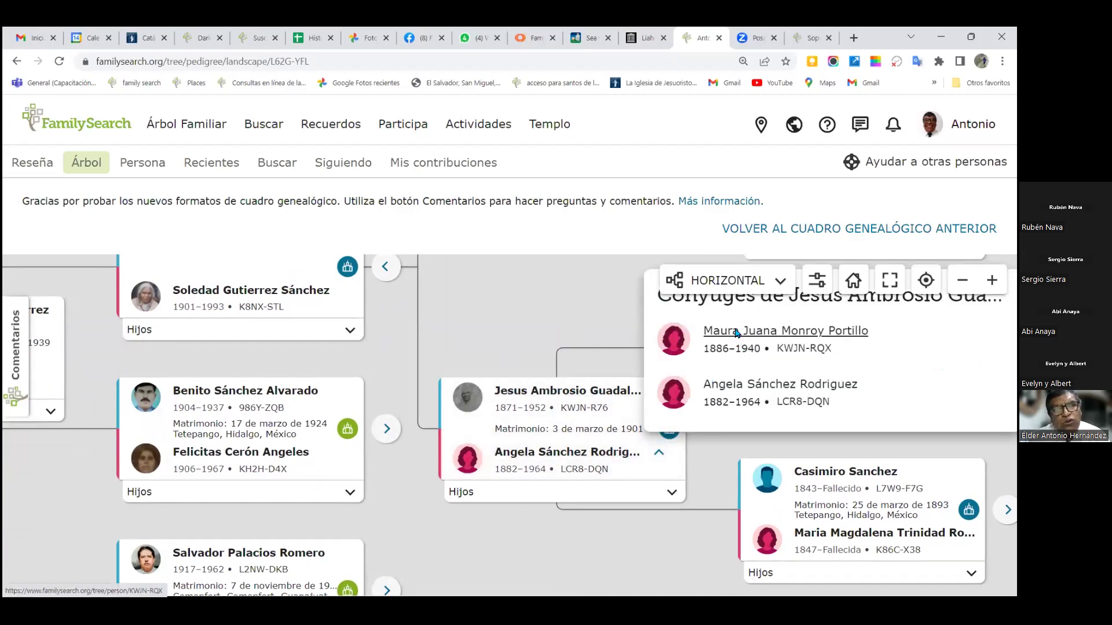
{"action": "left_click", "coordinate": [737, 332]}
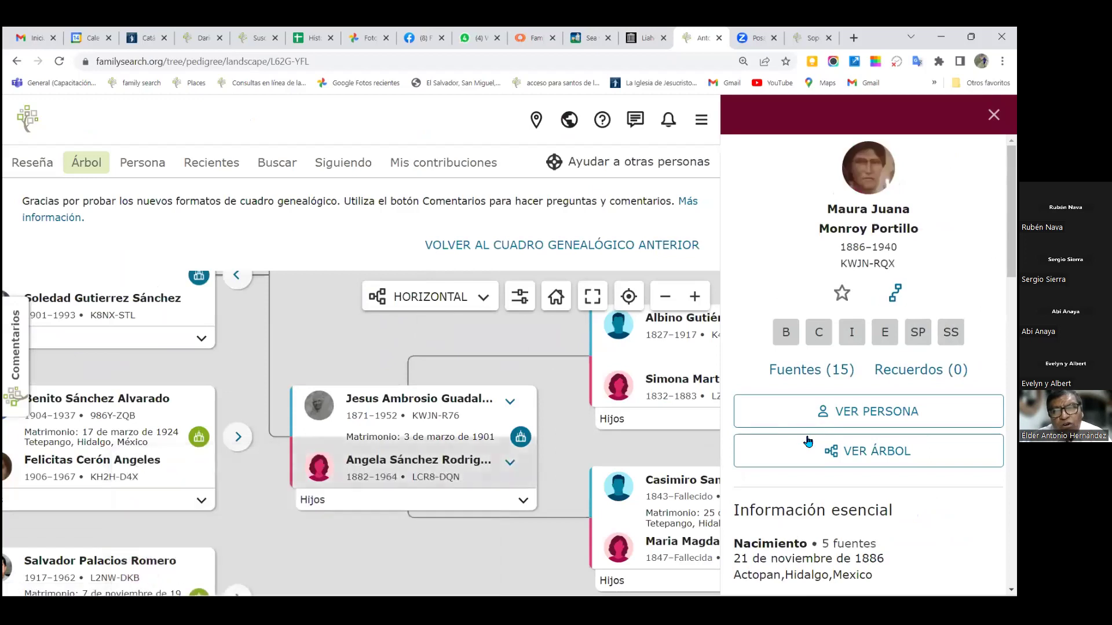
- Open the 1886–1940 ancestor's person page with VER PERSONA and show her tree with VER ÁRBOL
{"action": "left_click", "coordinate": [808, 415]}
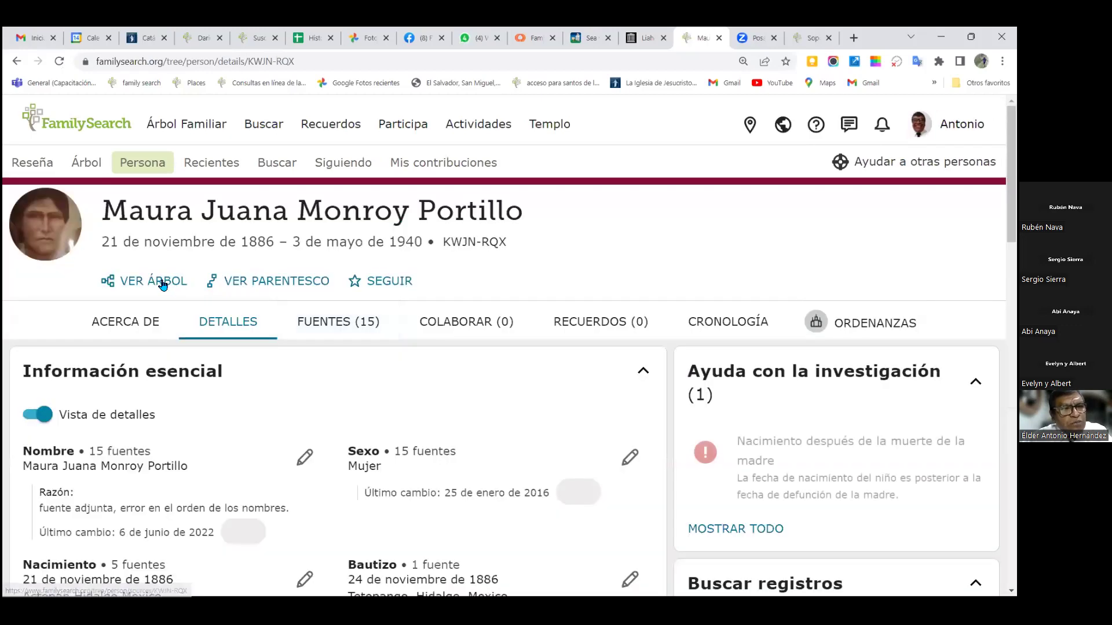
{"action": "left_click", "coordinate": [162, 284]}
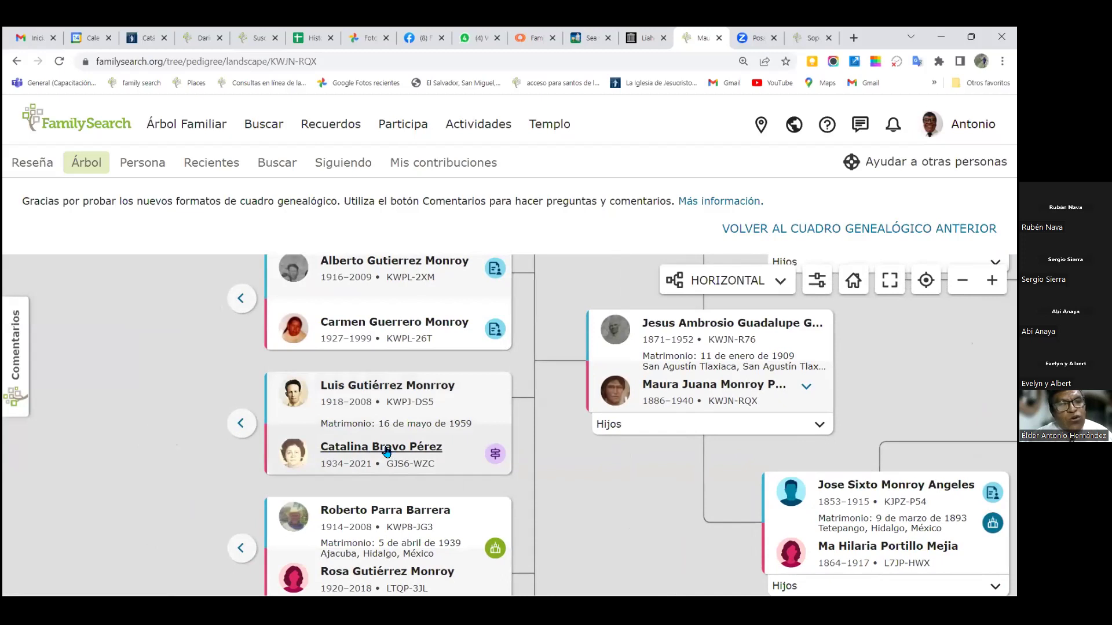
- Reveal the 1959 couple's 1981 daughter, then open the 1918–2008 husband's person page
{"action": "left_click", "coordinate": [243, 430]}
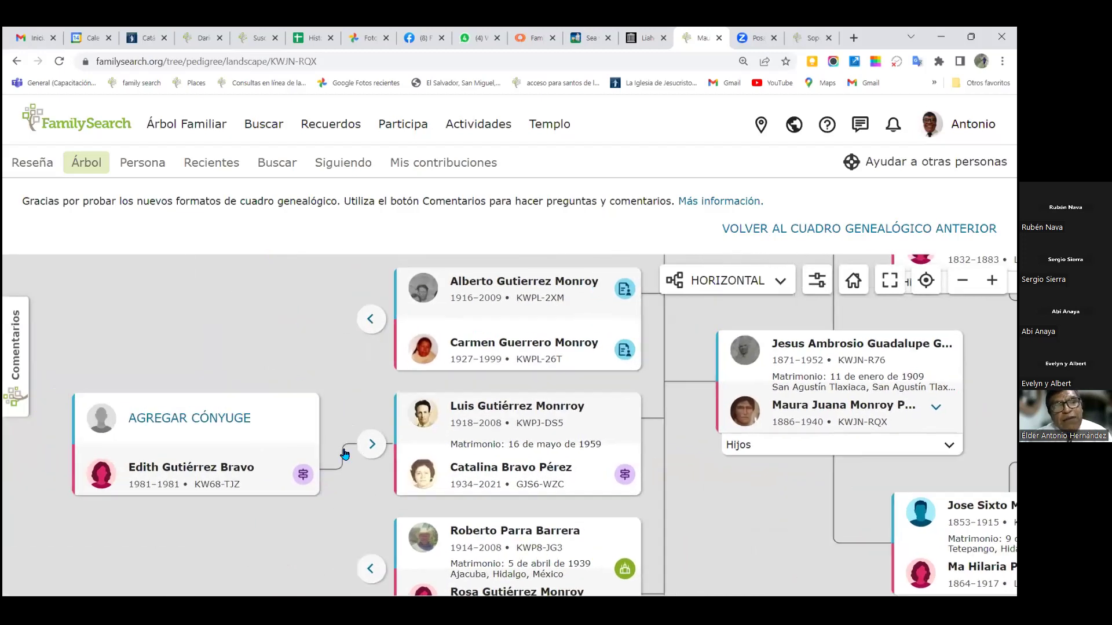
{"action": "scroll", "coordinate": [282, 455], "scroll_direction": "down", "scroll_amount": 1}
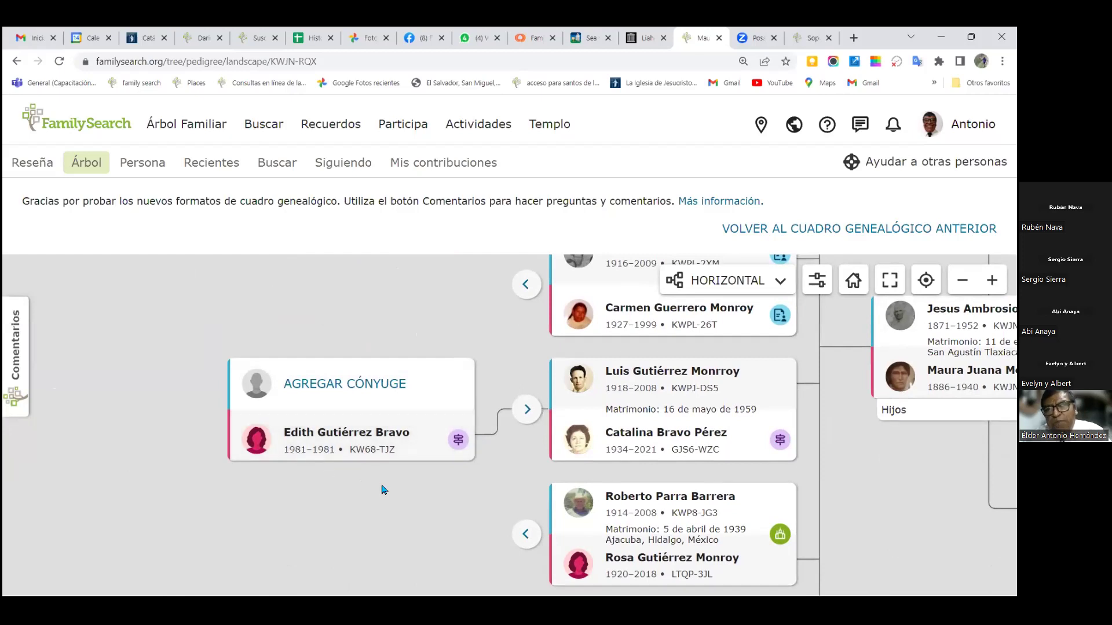
{"action": "left_click_drag", "start_coordinate": [393, 497], "coordinate": [295, 477]}
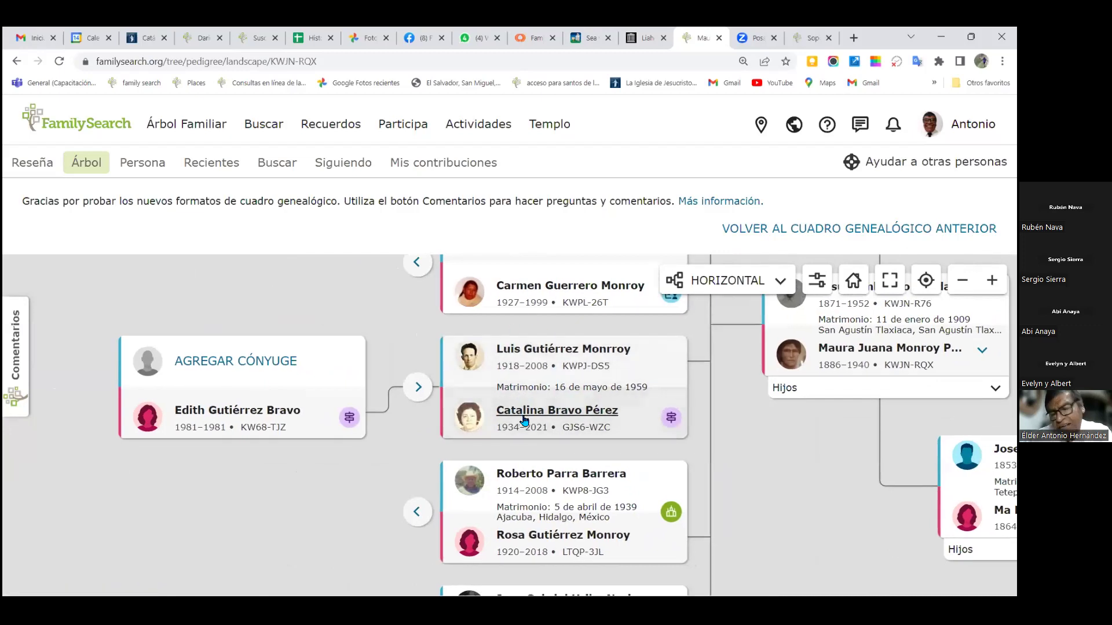
{"action": "scroll", "coordinate": [415, 363], "scroll_direction": "up", "scroll_amount": 1}
{"action": "left_click_drag", "start_coordinate": [402, 355], "coordinate": [389, 348]}
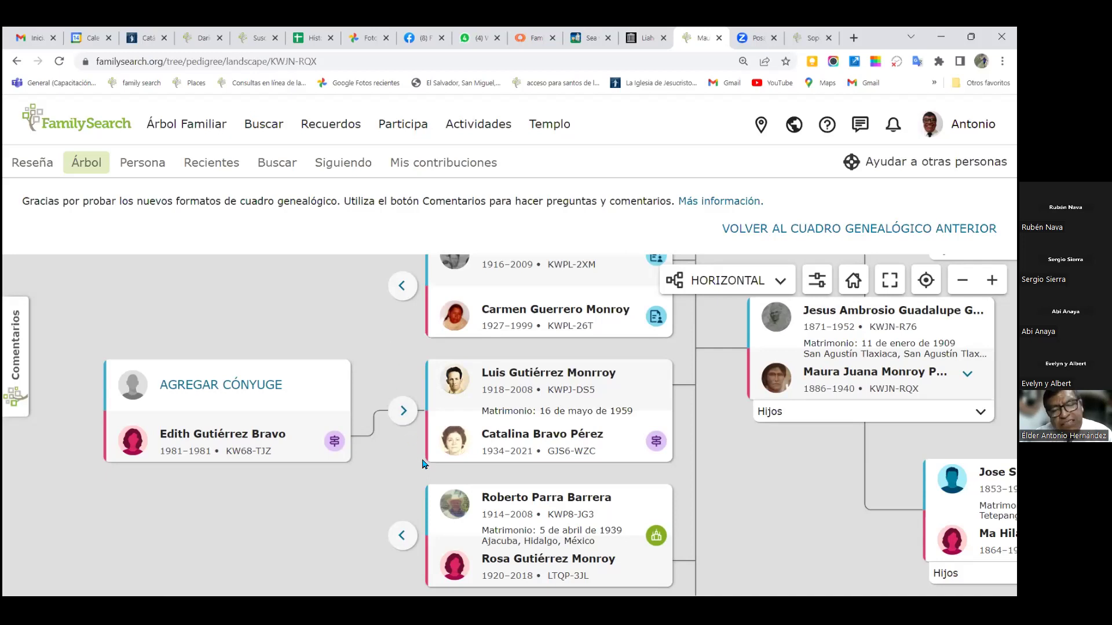
{"action": "scroll", "coordinate": [424, 463], "scroll_direction": "down", "scroll_amount": 1}
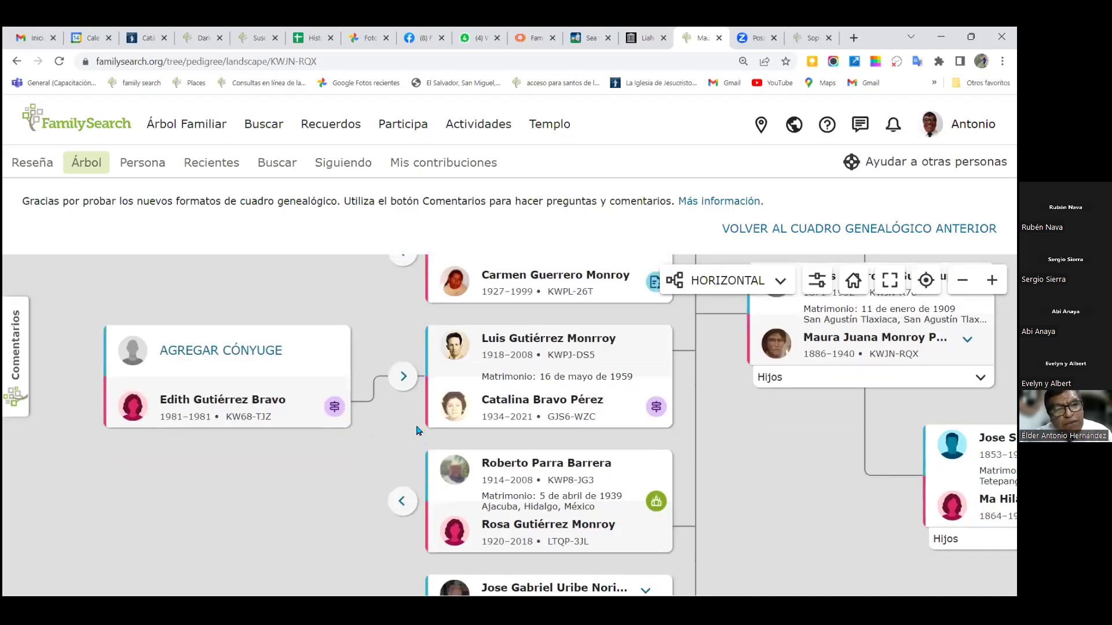
{"action": "left_click", "coordinate": [582, 346]}
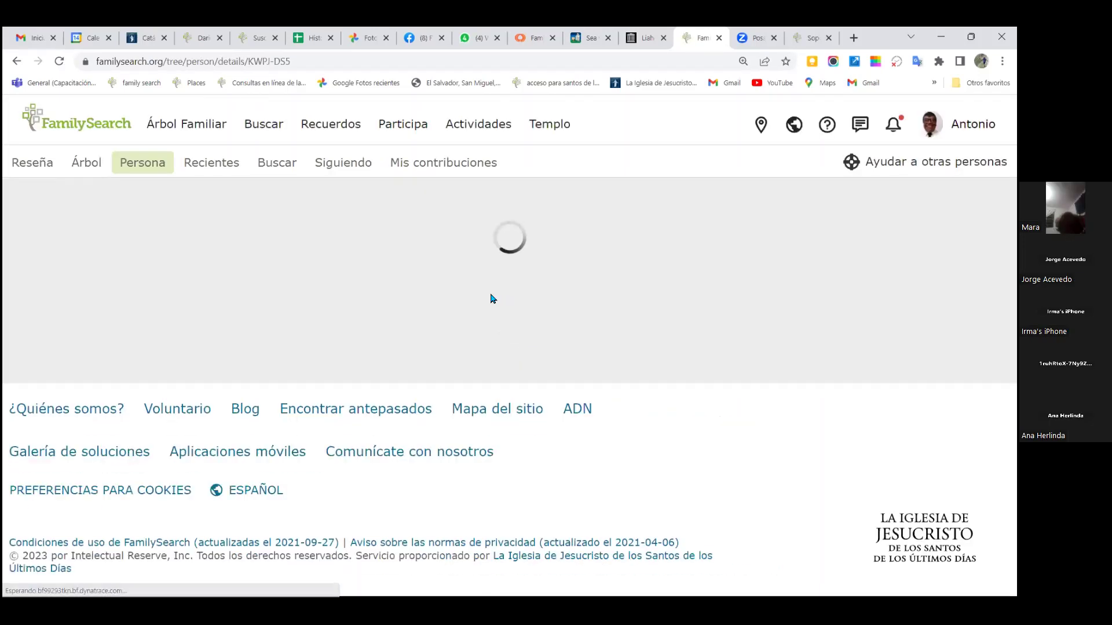
- Scroll to Familiares and start adding a child under the 1959 couple's Hijos list
{"action": "scroll", "coordinate": [422, 313], "scroll_direction": "down", "scroll_amount": 1}
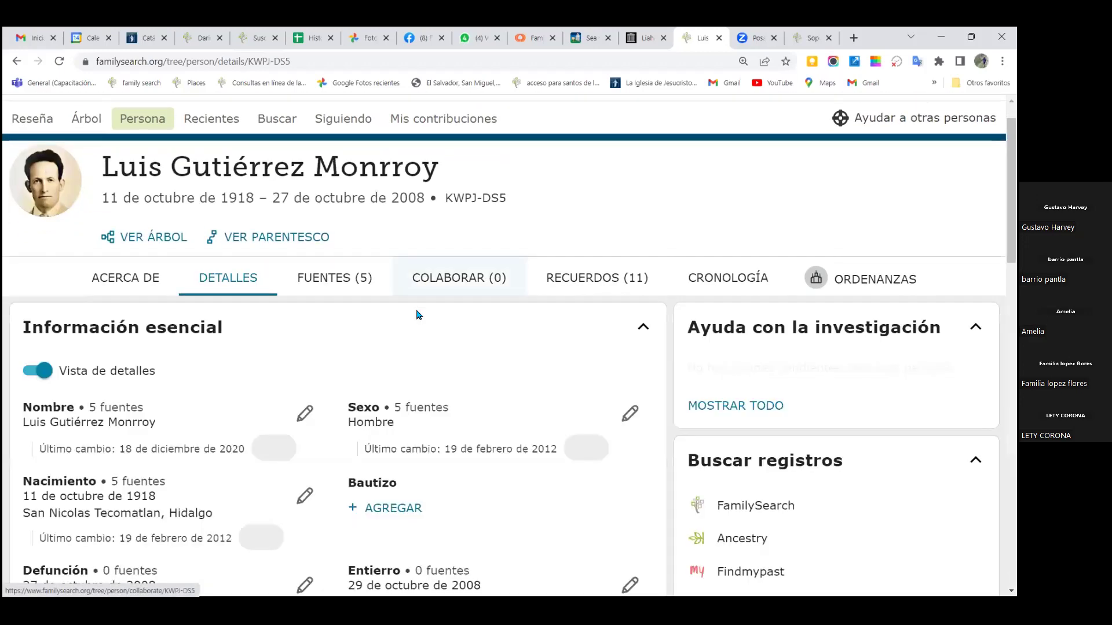
{"action": "scroll", "coordinate": [420, 316], "scroll_direction": "down", "scroll_amount": 7}
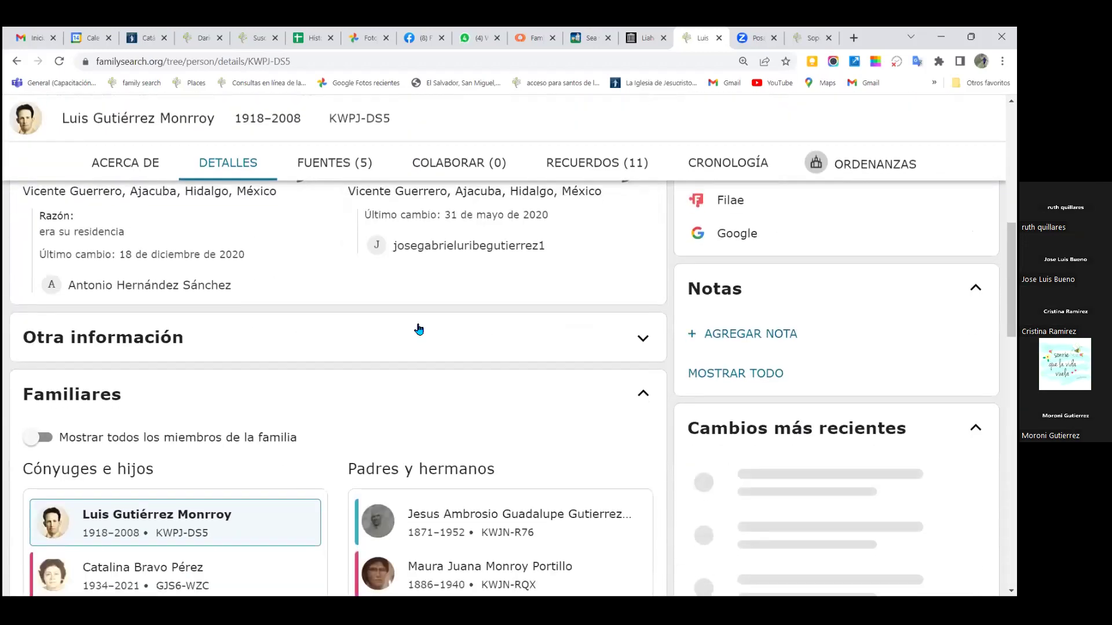
{"action": "scroll", "coordinate": [419, 329], "scroll_direction": "down", "scroll_amount": 5}
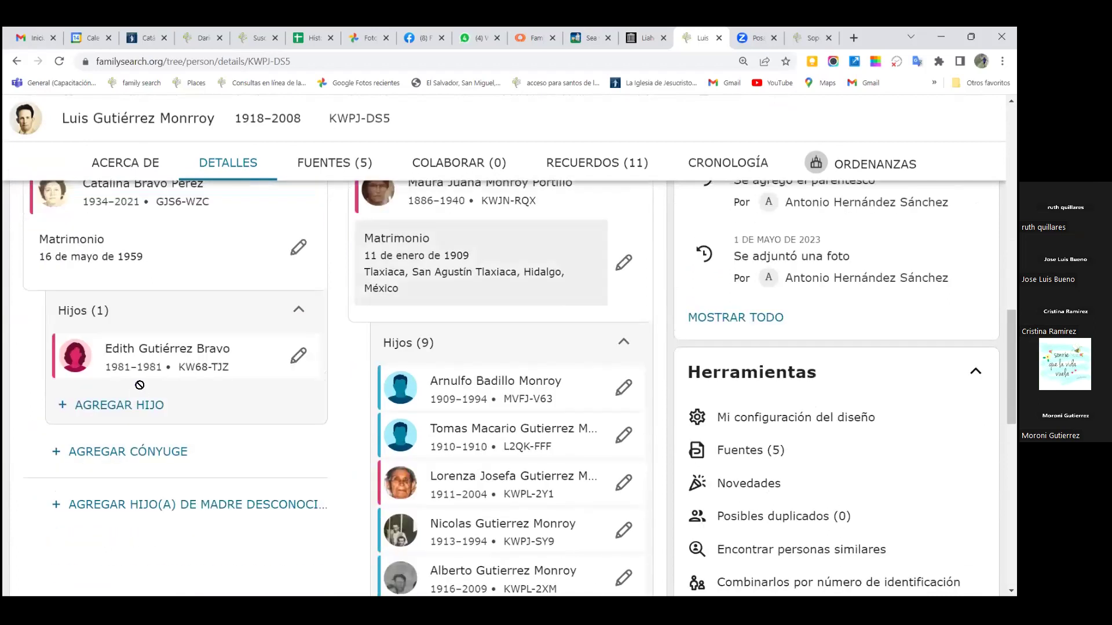
{"action": "left_click", "coordinate": [140, 387]}
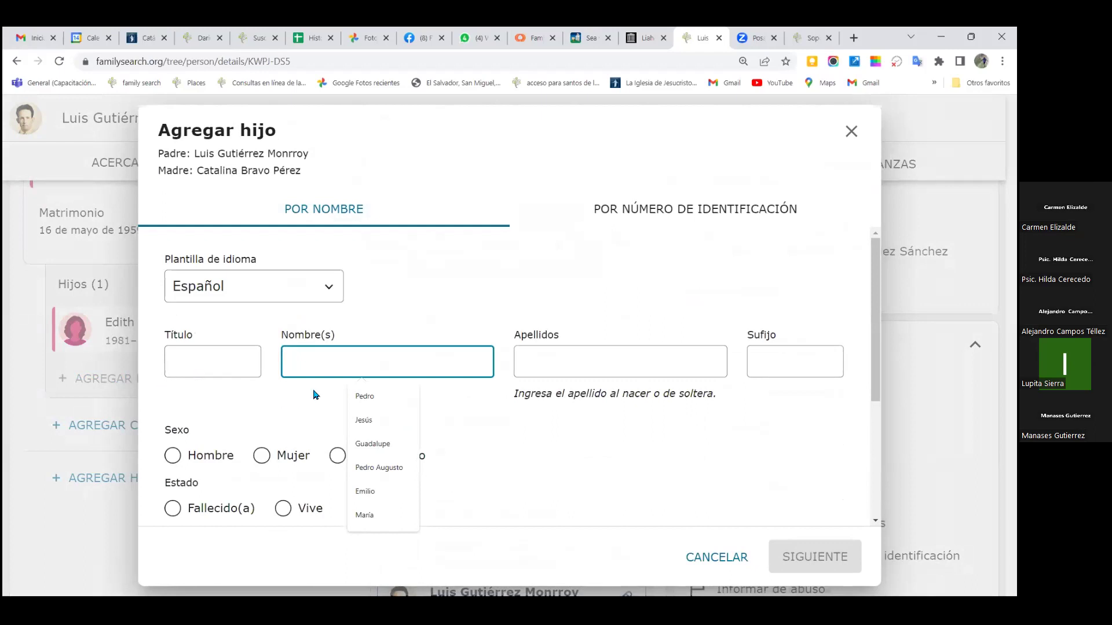
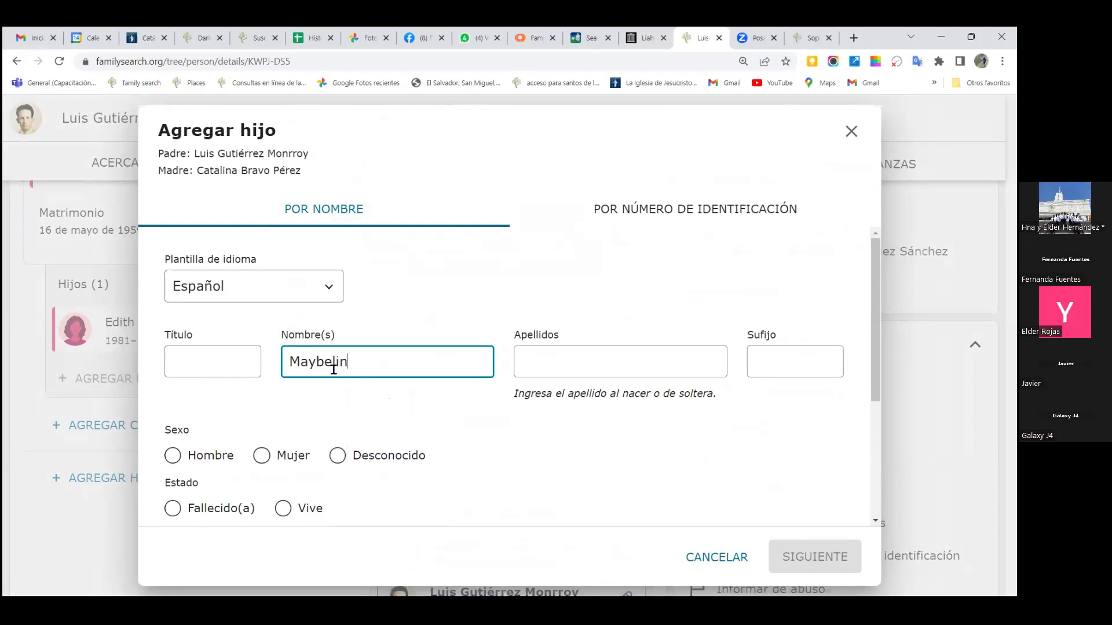
{"action": "left_click", "coordinate": [608, 358]}
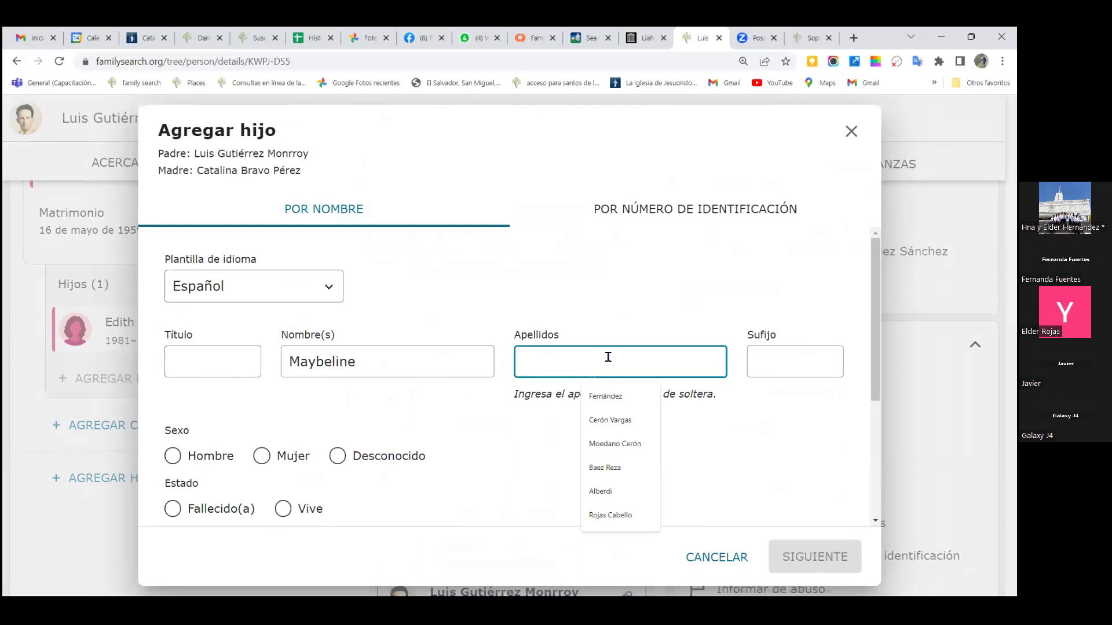
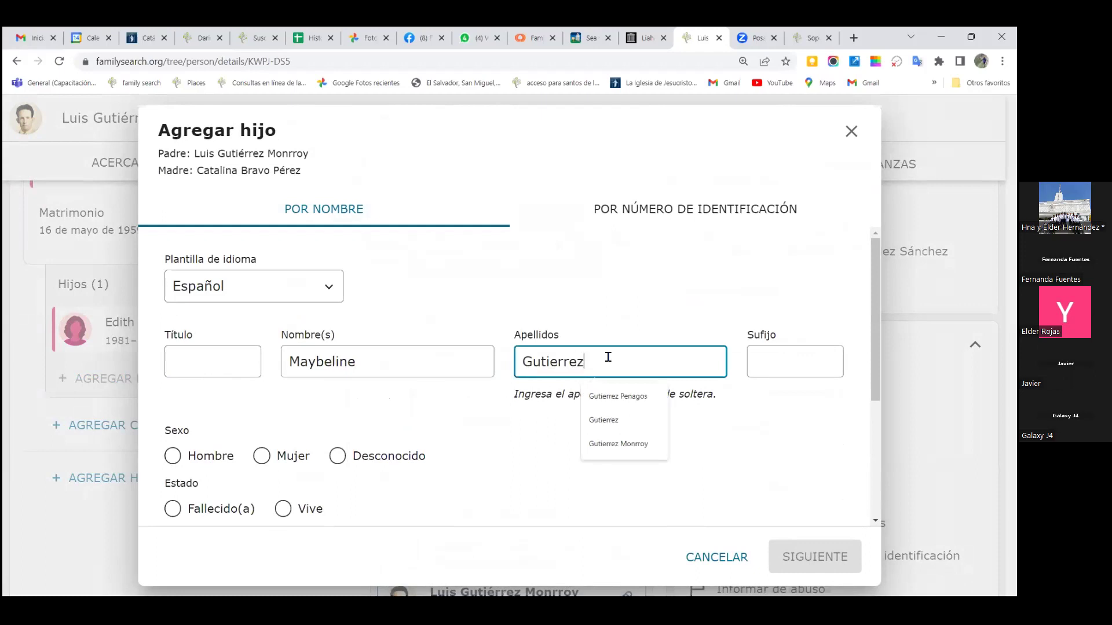
{"action": "key", "text": "Left"}
{"action": "key", "text": "Left"}
{"action": "key", "text": "Left"}
{"action": "key", "text": "Left"}
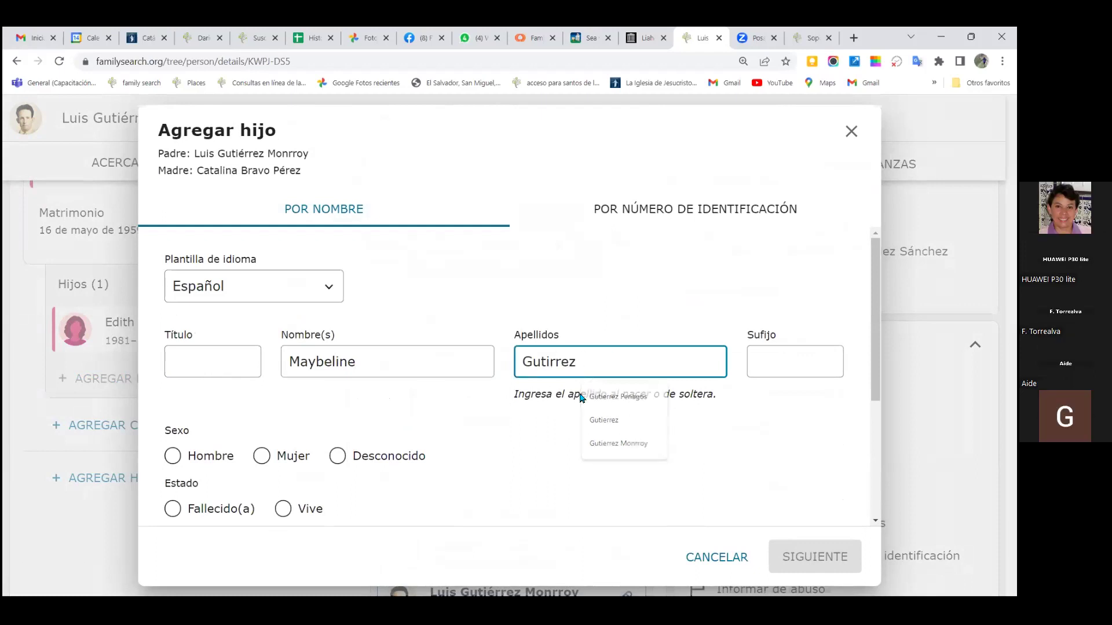
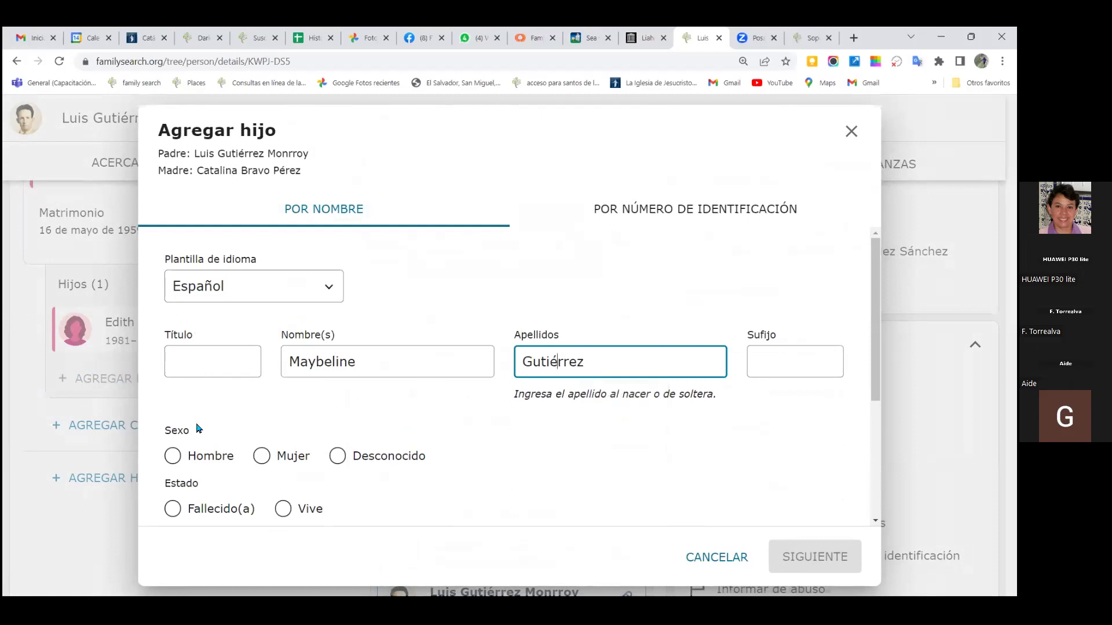
- Mark Maybeline as female and living, then create her as a new person
{"action": "left_click", "coordinate": [264, 460]}
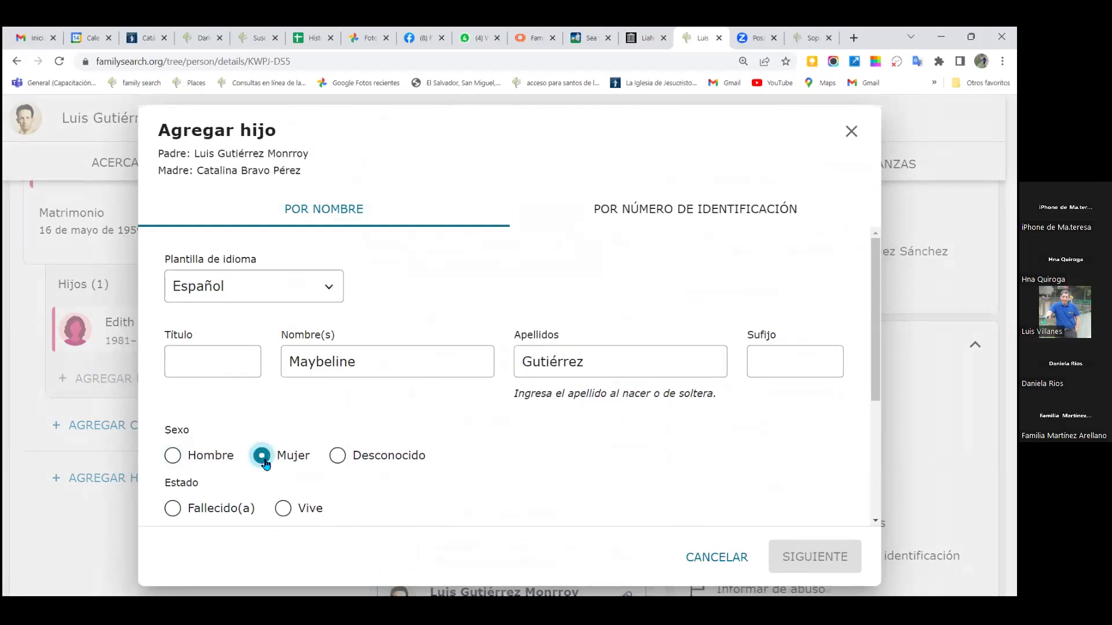
{"action": "left_click", "coordinate": [283, 508]}
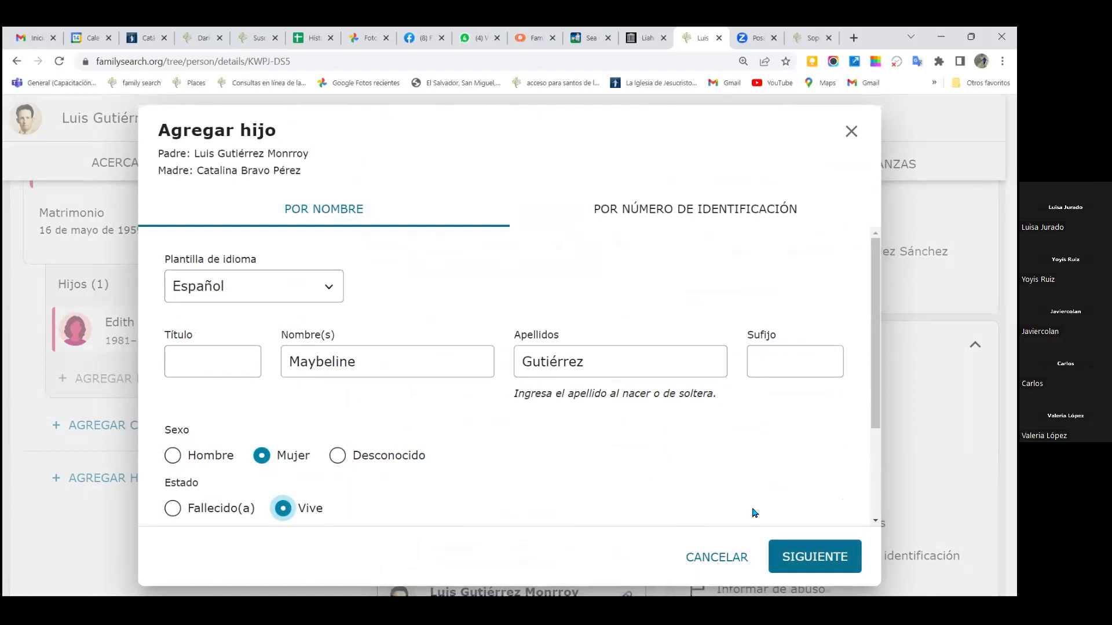
{"action": "scroll", "coordinate": [724, 429], "scroll_direction": "down", "scroll_amount": 2}
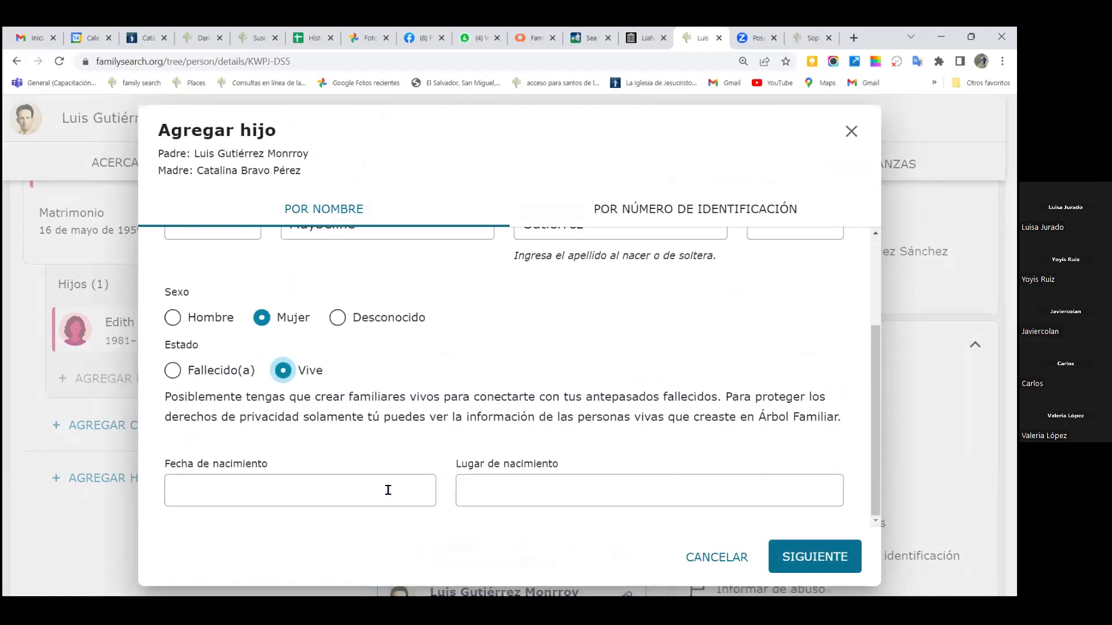
{"action": "scroll", "coordinate": [416, 468], "scroll_direction": "up", "scroll_amount": 3}
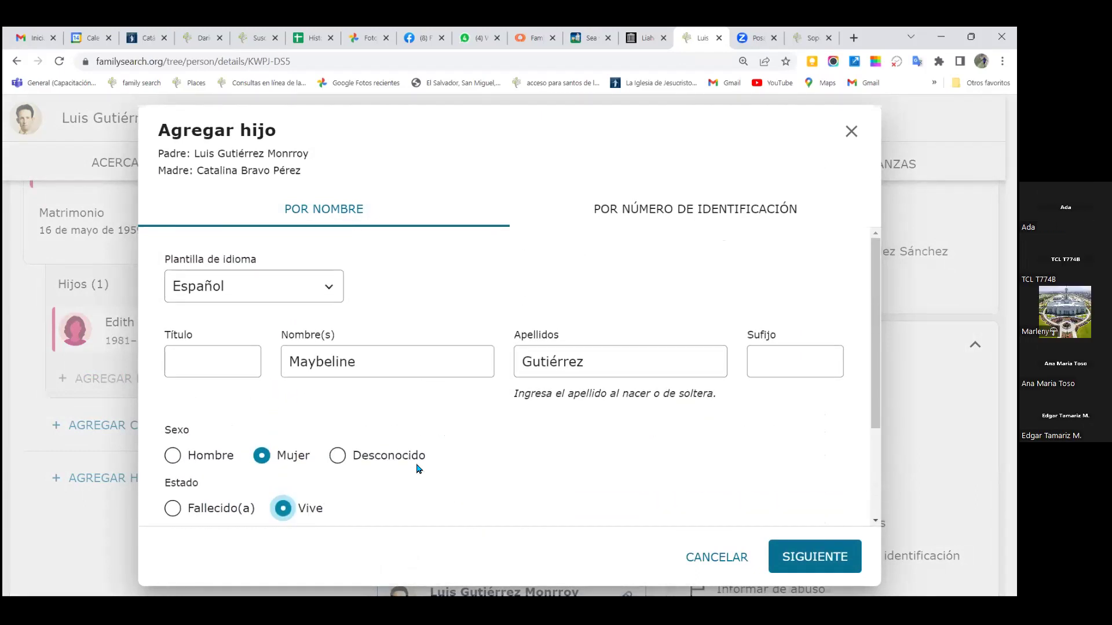
{"action": "left_click", "coordinate": [806, 555]}
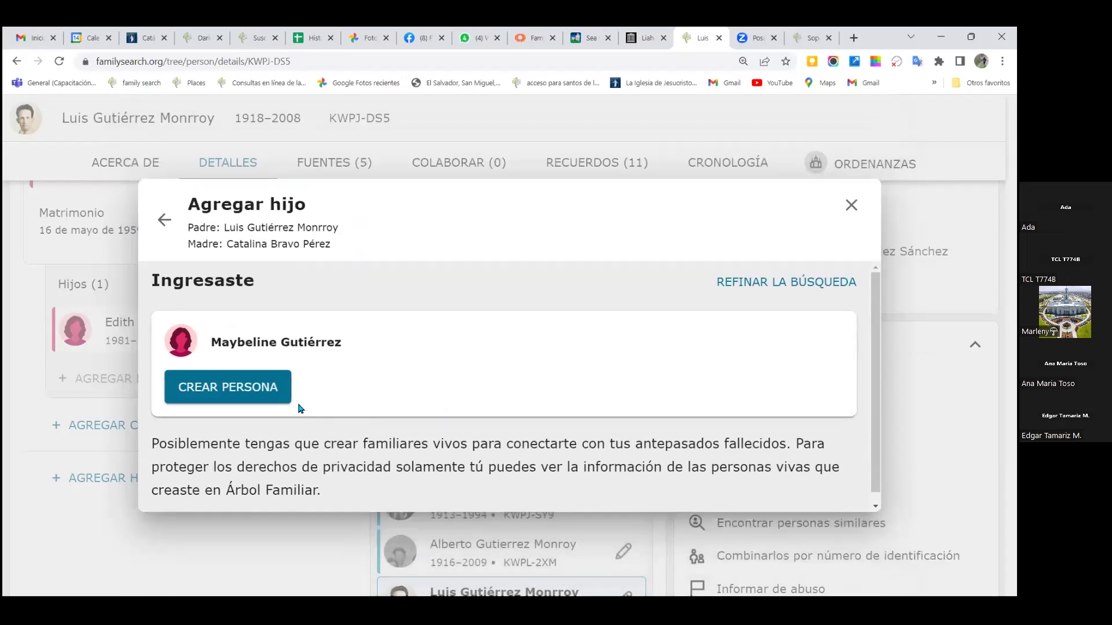
{"action": "left_click", "coordinate": [257, 394]}
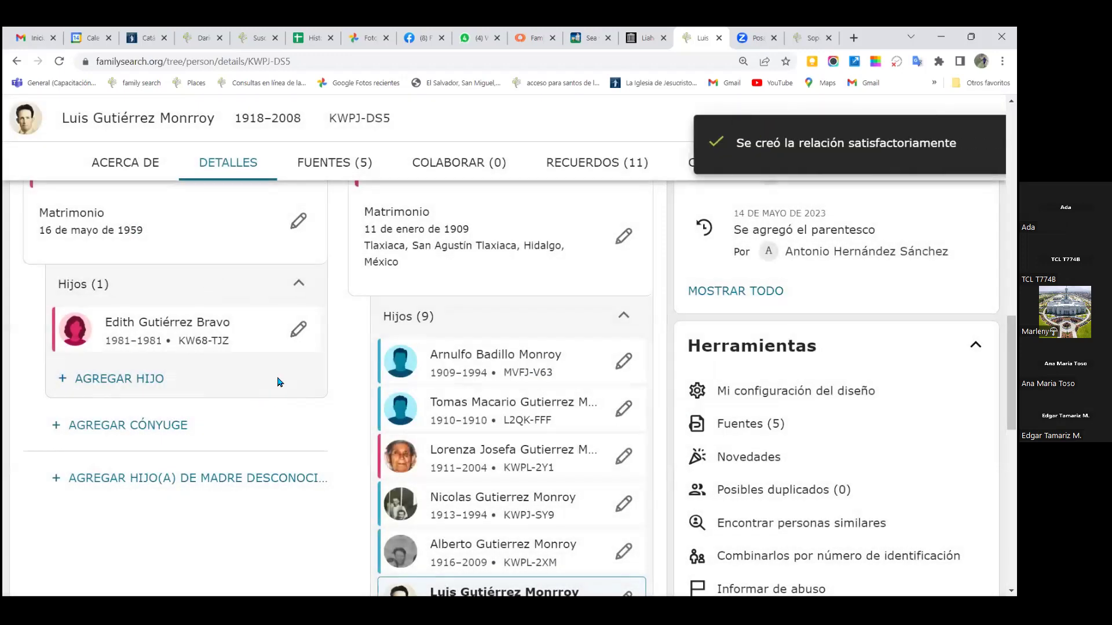
{"action": "scroll", "coordinate": [280, 348], "scroll_direction": "up", "scroll_amount": 10}
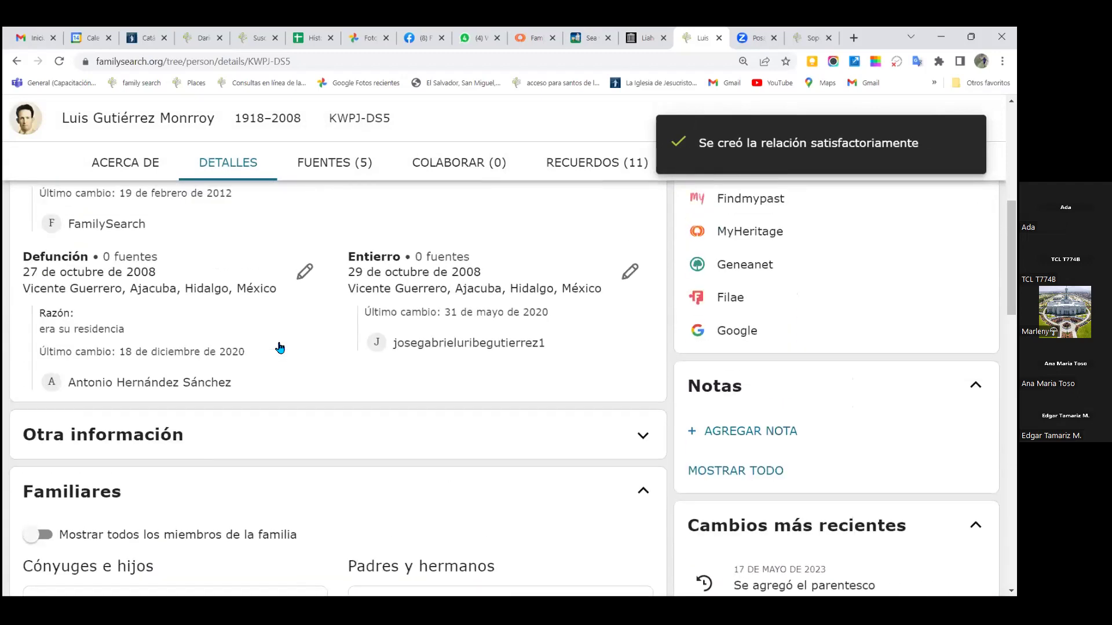
{"action": "scroll", "coordinate": [279, 348], "scroll_direction": "up", "scroll_amount": 5}
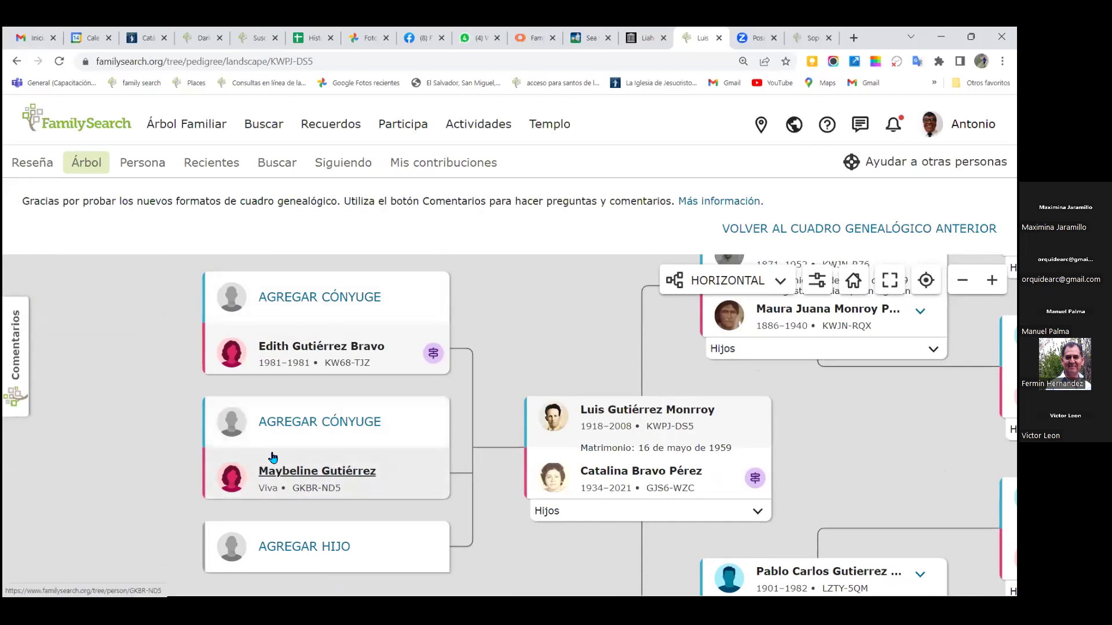
{"action": "left_click", "coordinate": [328, 422]}
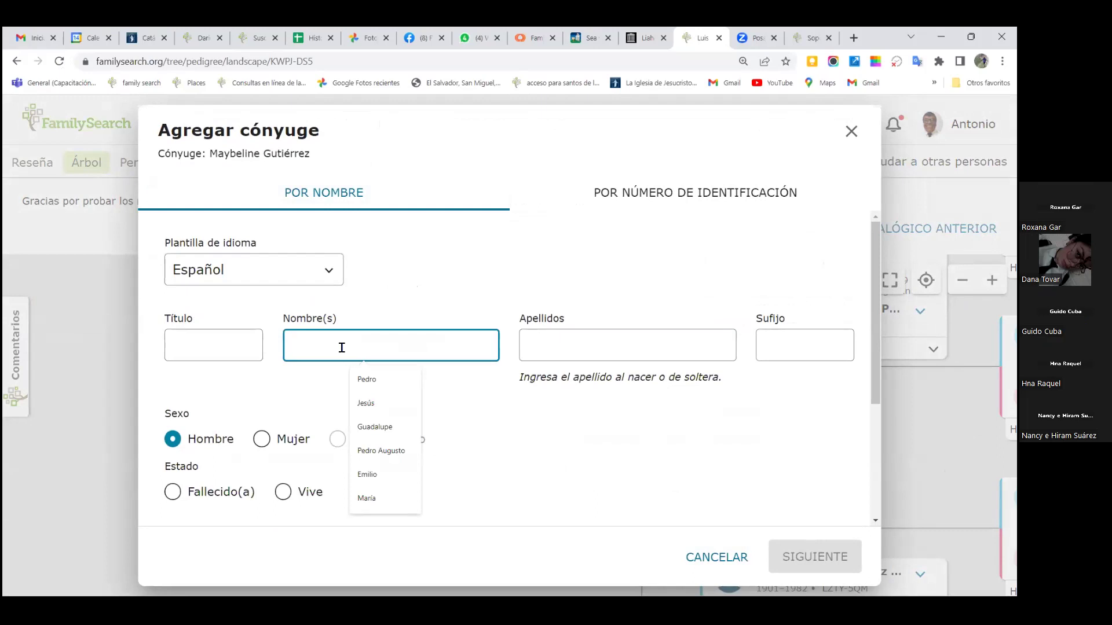
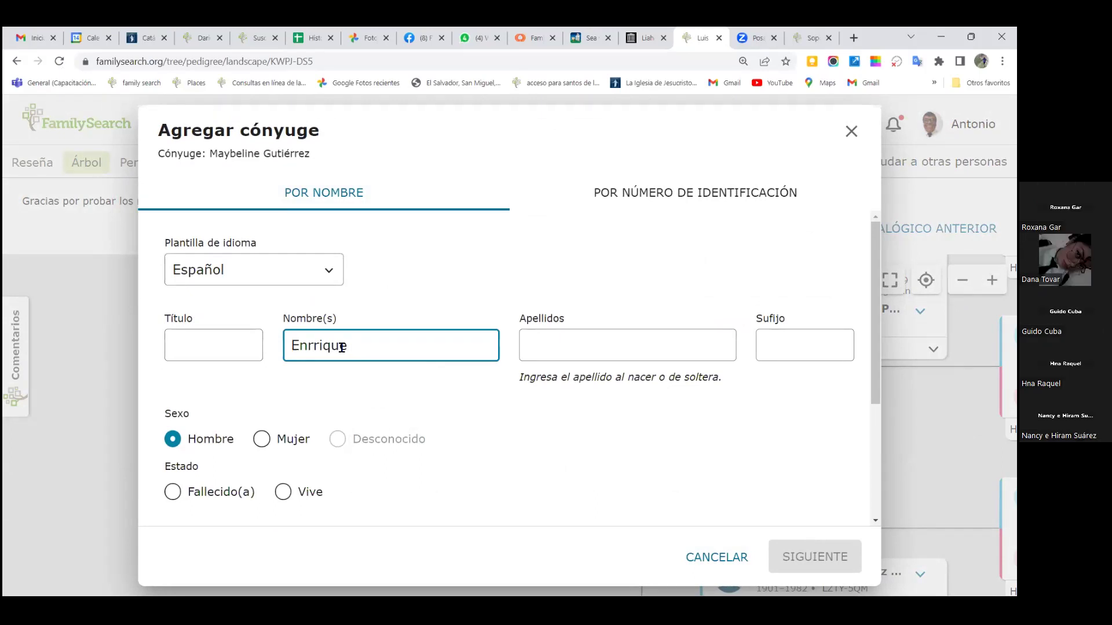
{"action": "left_click", "coordinate": [543, 355]}
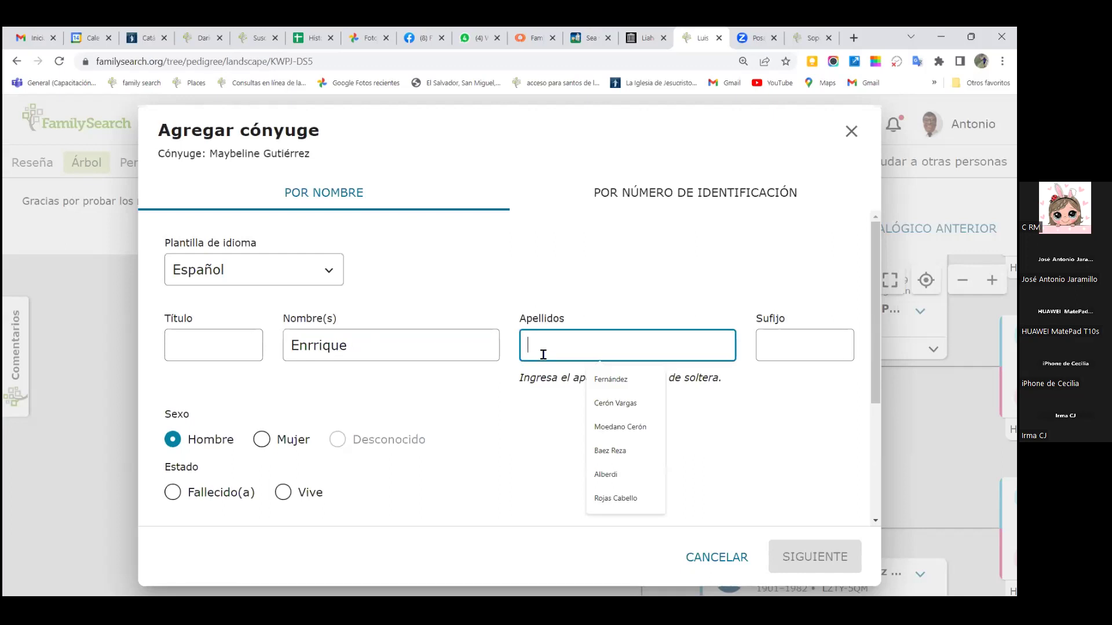
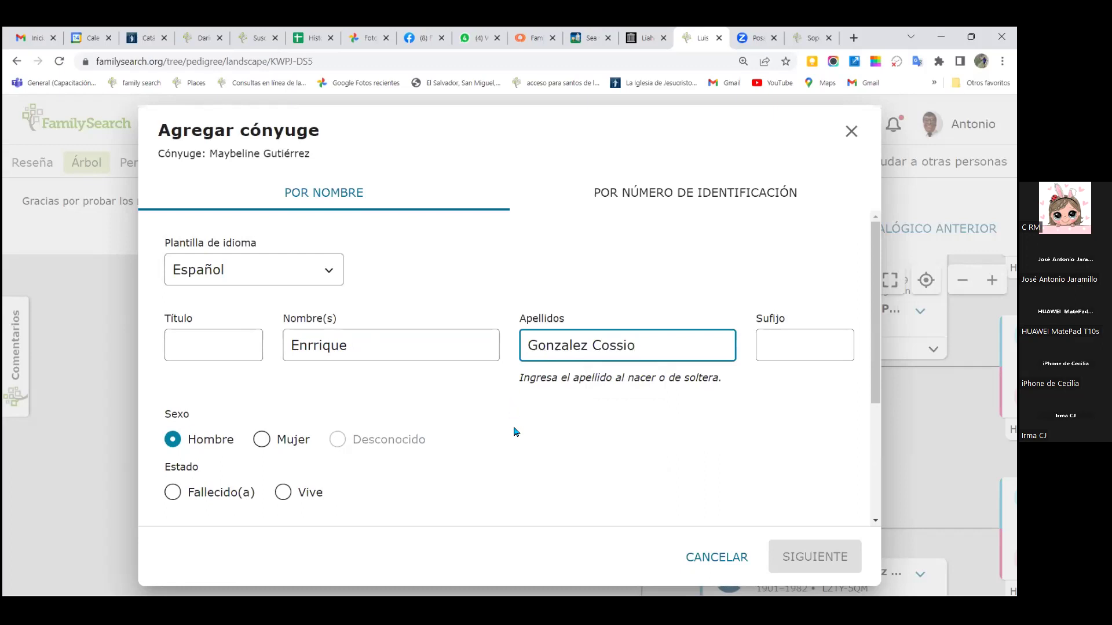
- Mark Enrrique as deceased and create him as a new person
{"action": "scroll", "coordinate": [489, 435], "scroll_direction": "down", "scroll_amount": 1}
{"action": "left_click", "coordinate": [192, 451]}
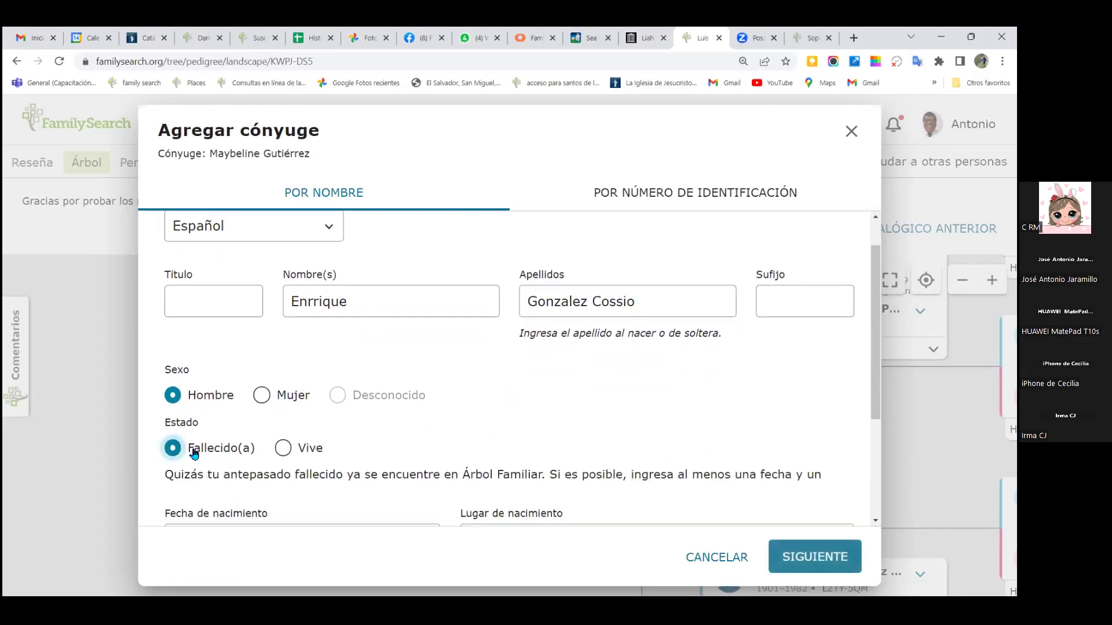
{"action": "scroll", "coordinate": [453, 419], "scroll_direction": "down", "scroll_amount": 1}
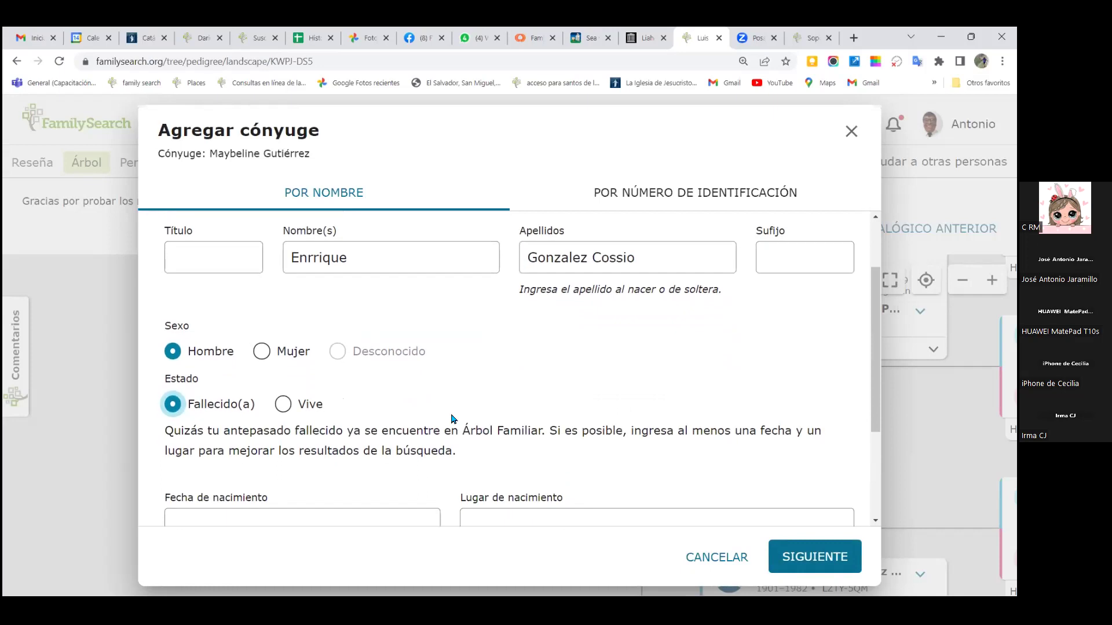
{"action": "scroll", "coordinate": [453, 418], "scroll_direction": "down", "scroll_amount": 1}
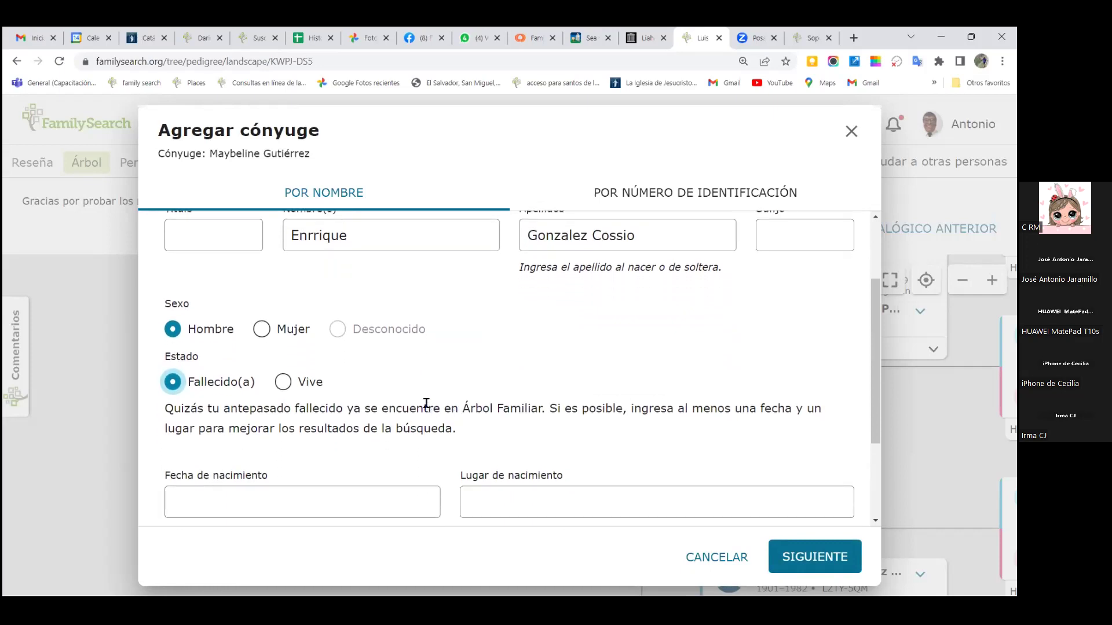
{"action": "scroll", "coordinate": [425, 404], "scroll_direction": "up", "scroll_amount": 2}
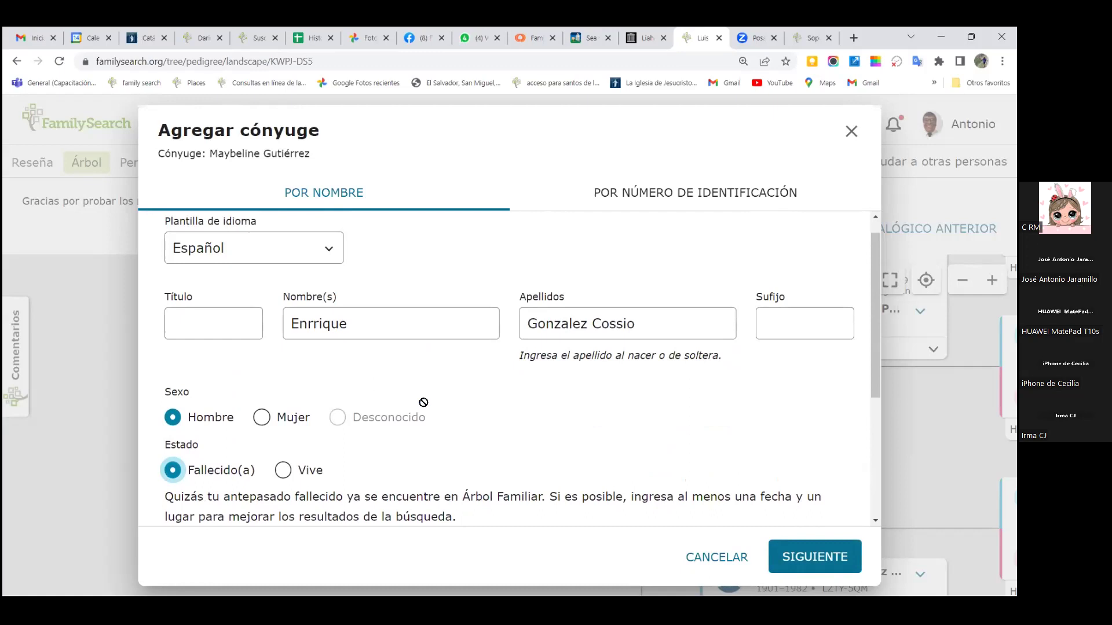
{"action": "scroll", "coordinate": [449, 406], "scroll_direction": "down", "scroll_amount": 1}
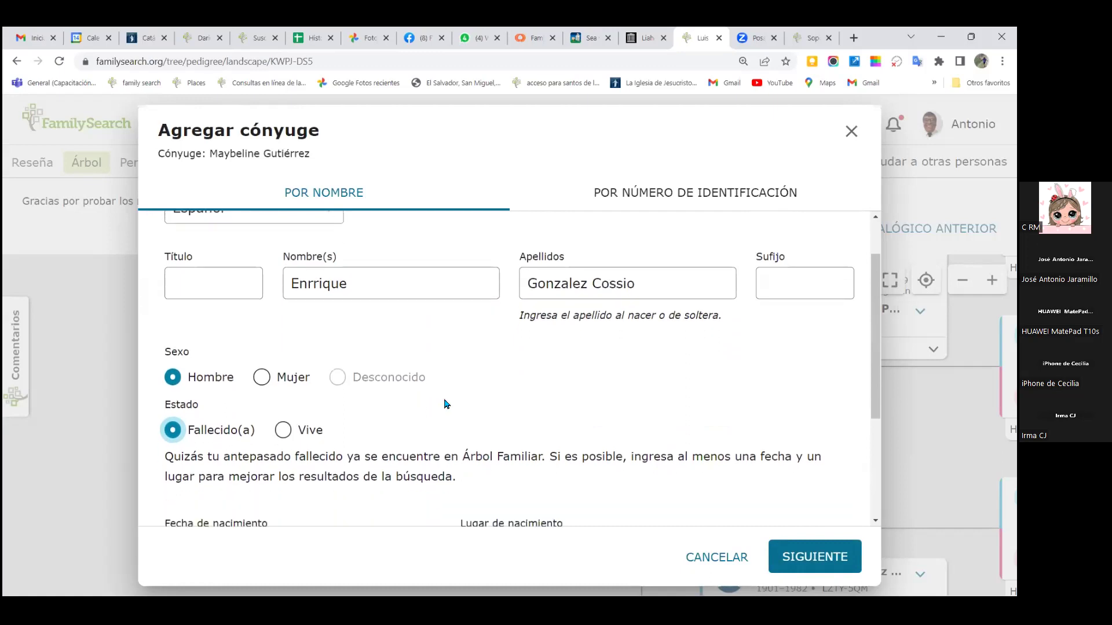
{"action": "left_click", "coordinate": [827, 556]}
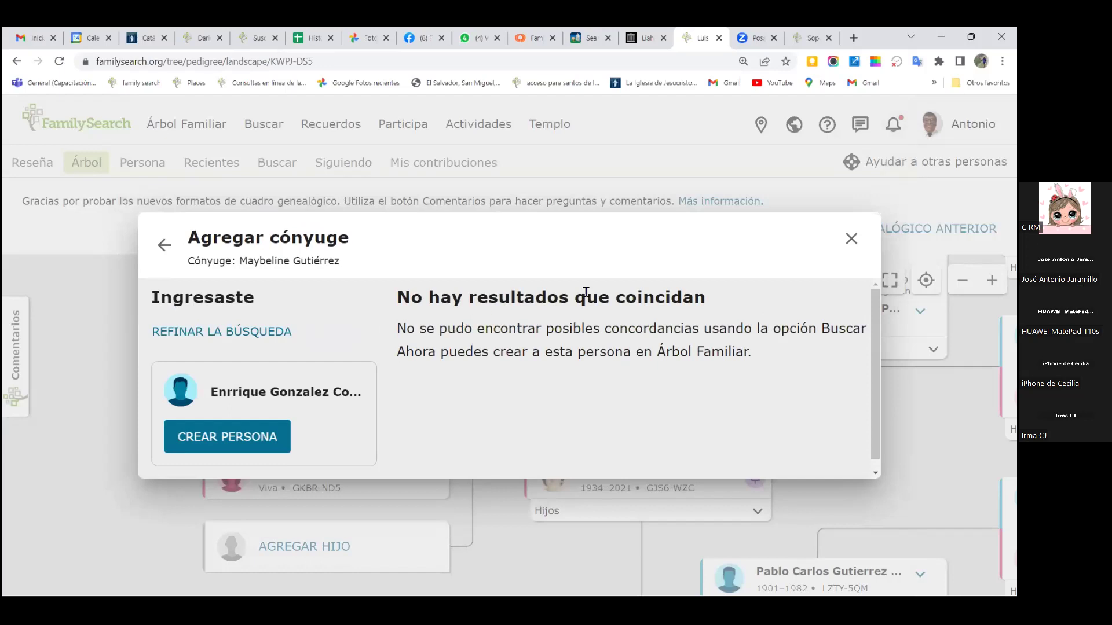
{"action": "left_click", "coordinate": [259, 442]}
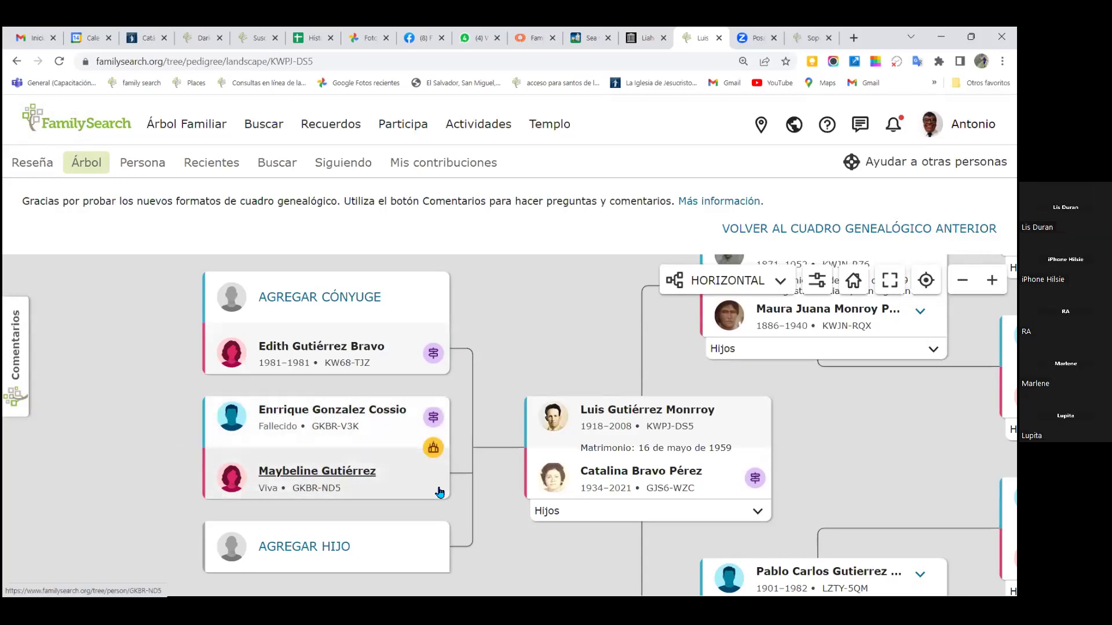
{"action": "left_click", "coordinate": [317, 411]}
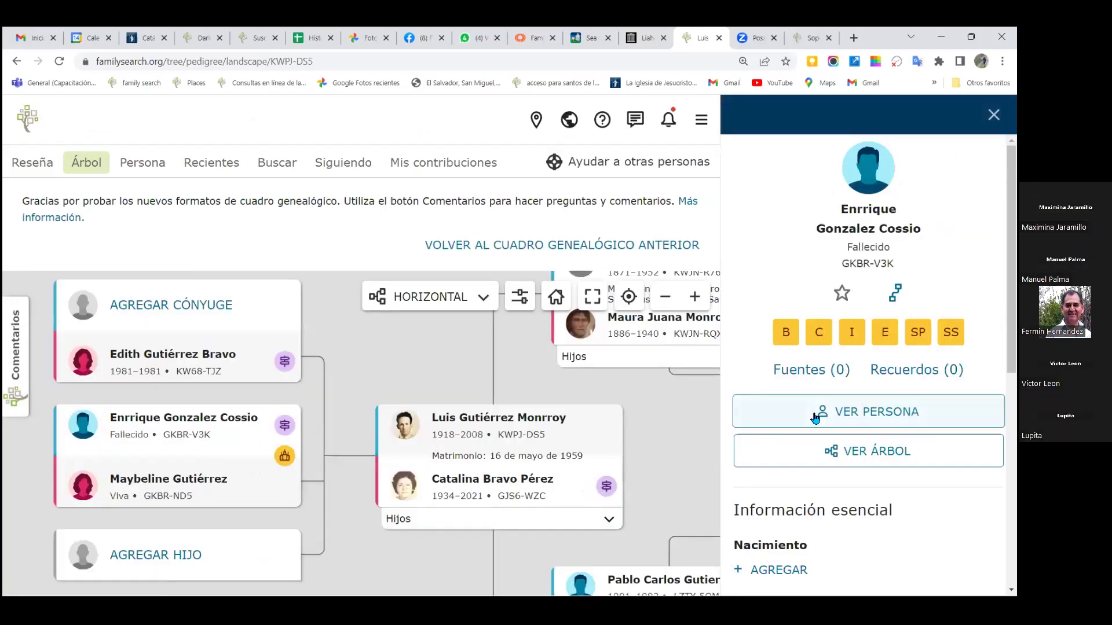
{"action": "left_click", "coordinate": [787, 419]}
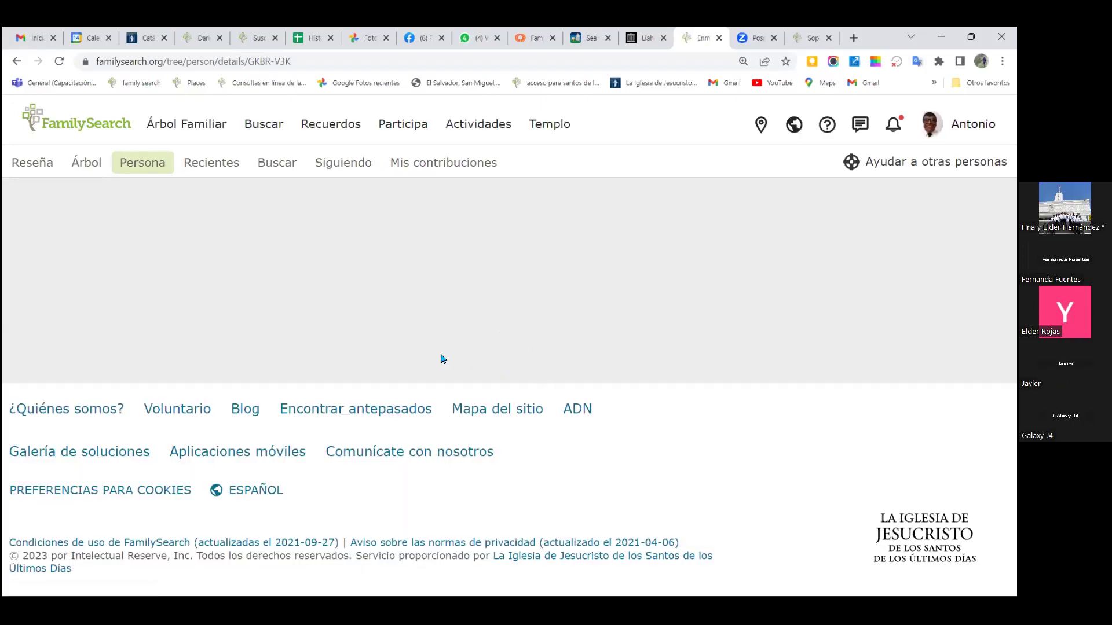
{"action": "scroll", "coordinate": [424, 362], "scroll_direction": "down", "scroll_amount": 2}
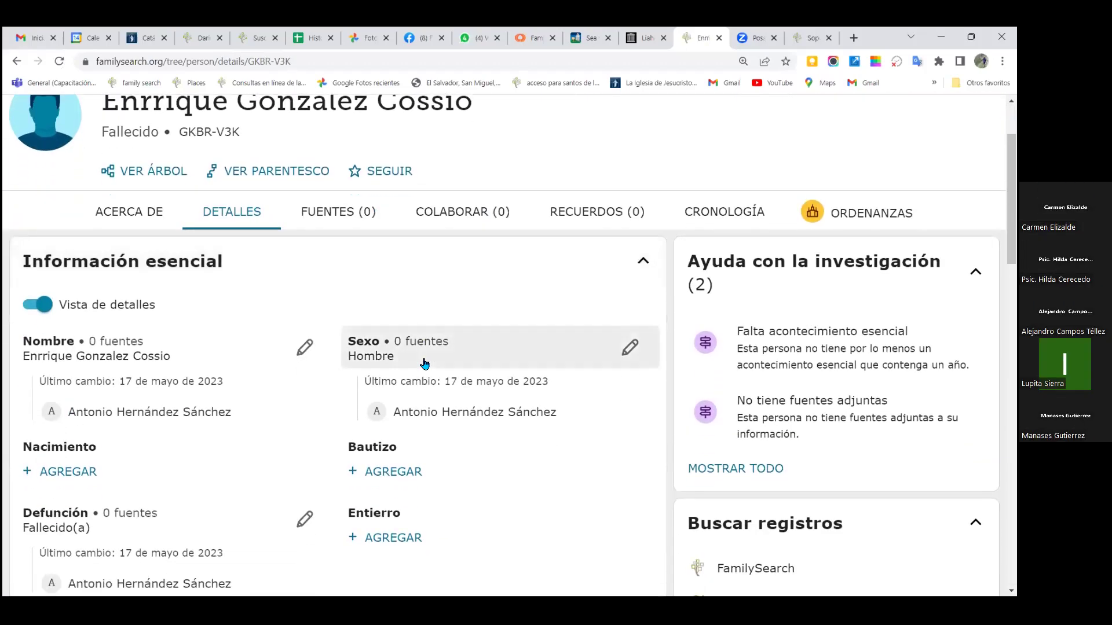
{"action": "scroll", "coordinate": [424, 362], "scroll_direction": "down", "scroll_amount": 2}
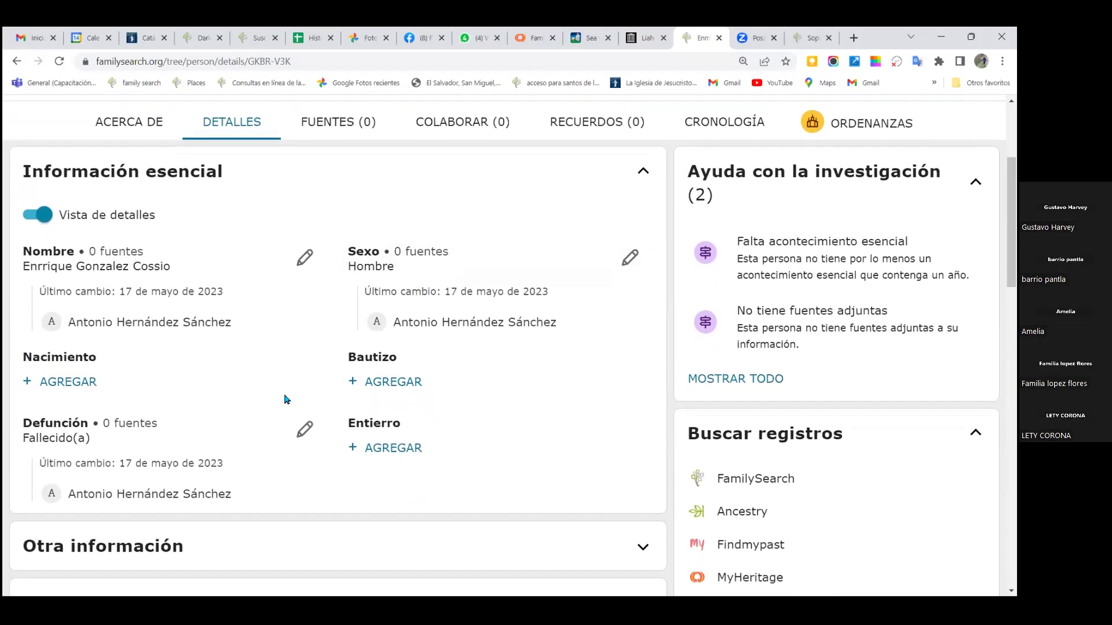
{"action": "scroll", "coordinate": [284, 400], "scroll_direction": "down", "scroll_amount": 1}
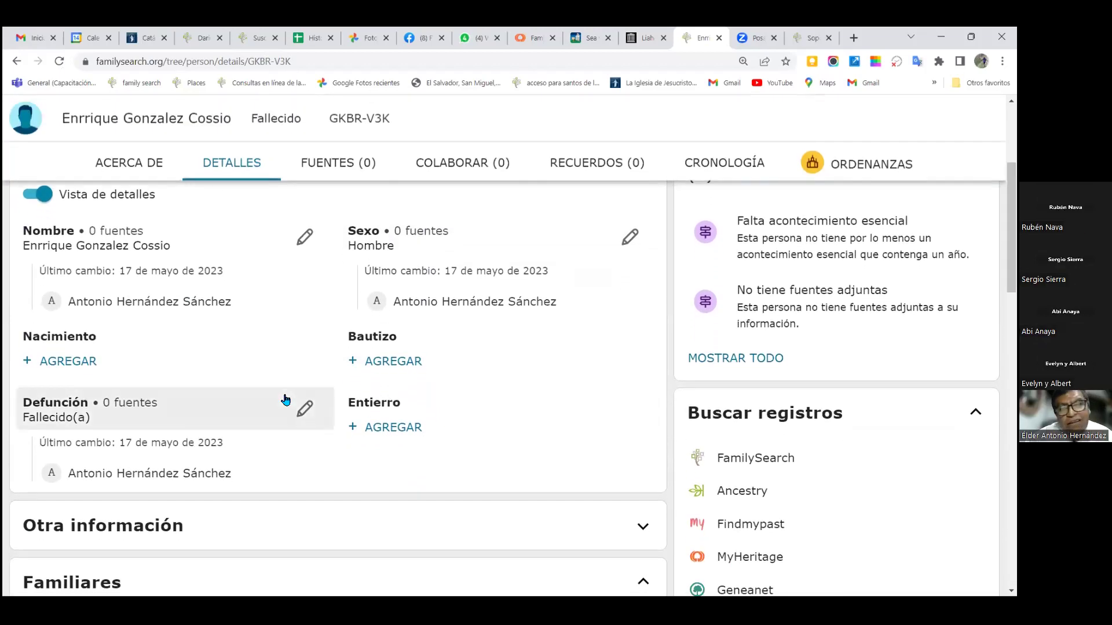
{"action": "scroll", "coordinate": [285, 400], "scroll_direction": "up", "scroll_amount": 3}
{"action": "scroll", "coordinate": [284, 399], "scroll_direction": "up", "scroll_amount": 1}
{"action": "scroll", "coordinate": [280, 398], "scroll_direction": "down", "scroll_amount": 1}
{"action": "scroll", "coordinate": [280, 397], "scroll_direction": "up", "scroll_amount": 1}
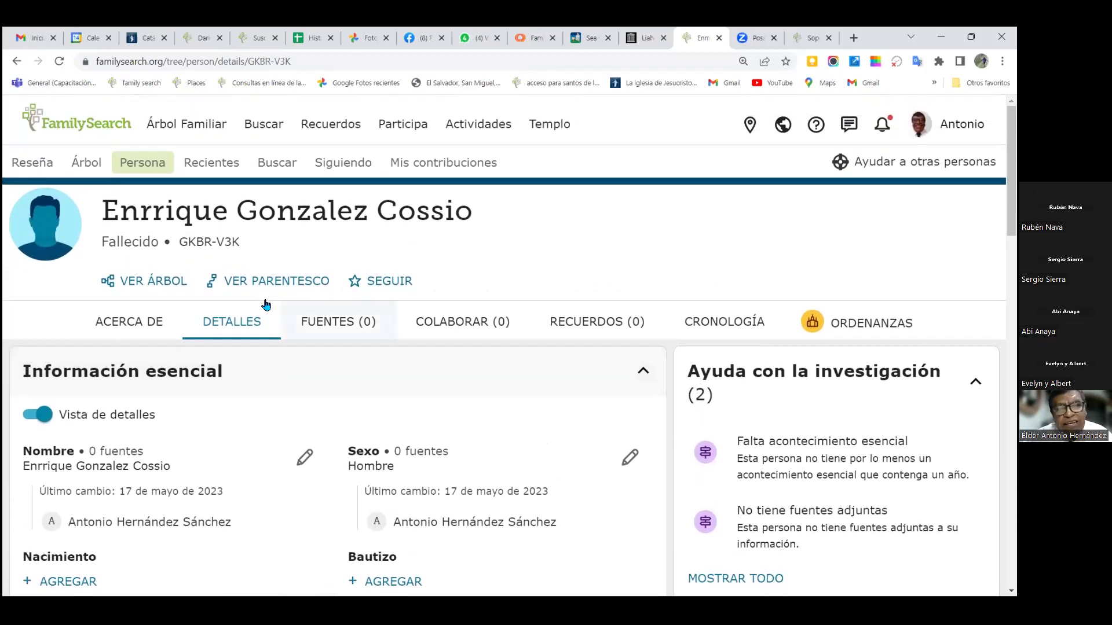
{"action": "left_click", "coordinate": [146, 274]}
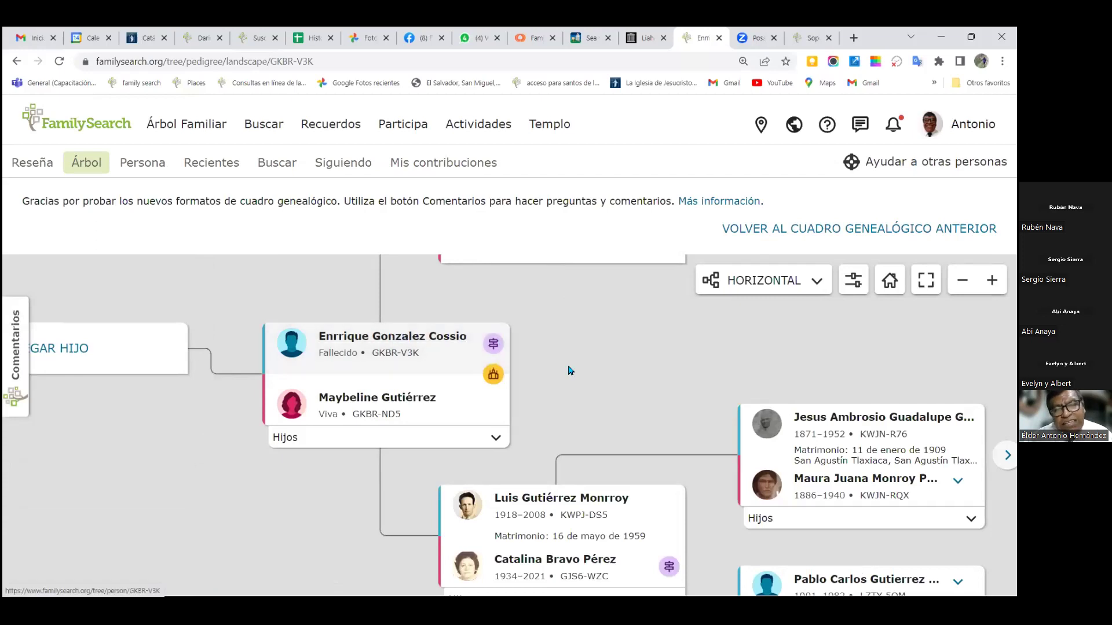
{"action": "scroll", "coordinate": [571, 371], "scroll_direction": "up", "scroll_amount": 2}
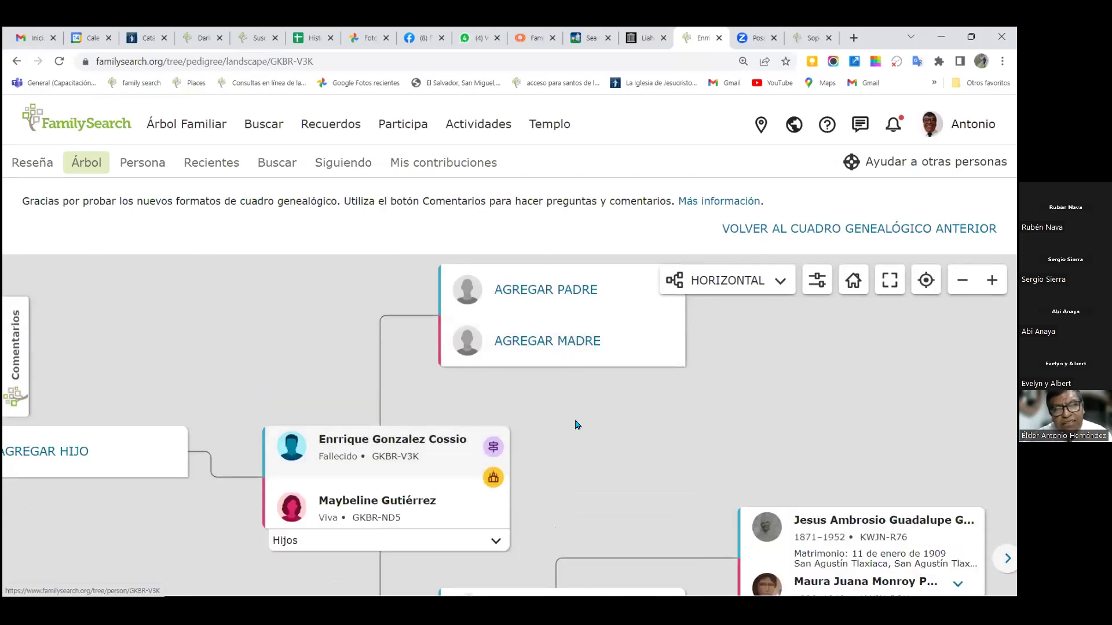
{"action": "scroll", "coordinate": [574, 426], "scroll_direction": "down", "scroll_amount": 1}
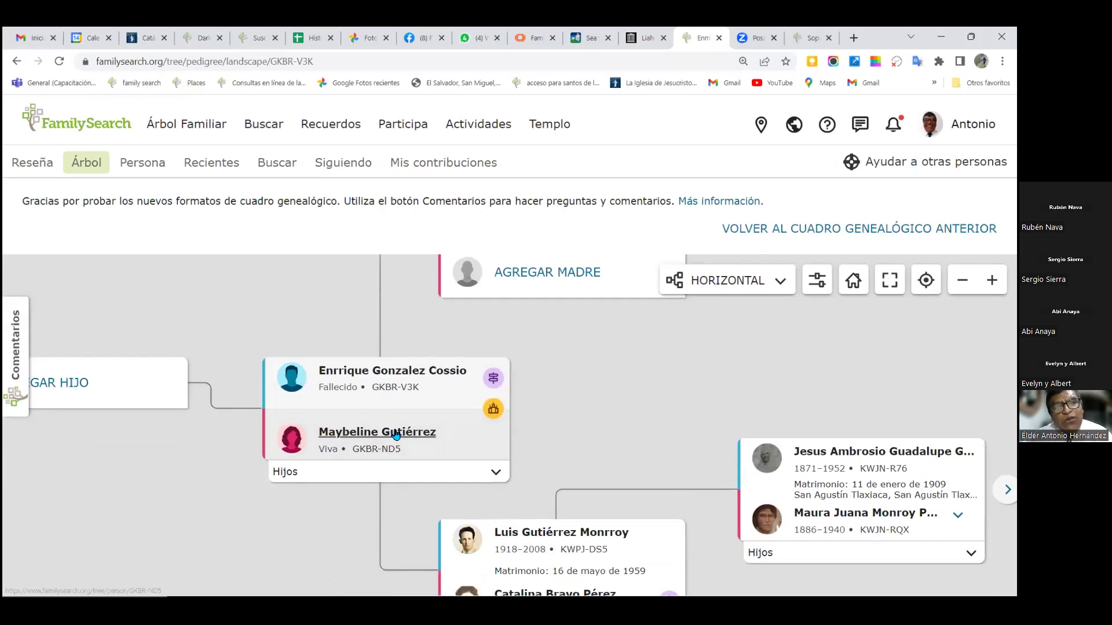
{"action": "left_click", "coordinate": [396, 436]}
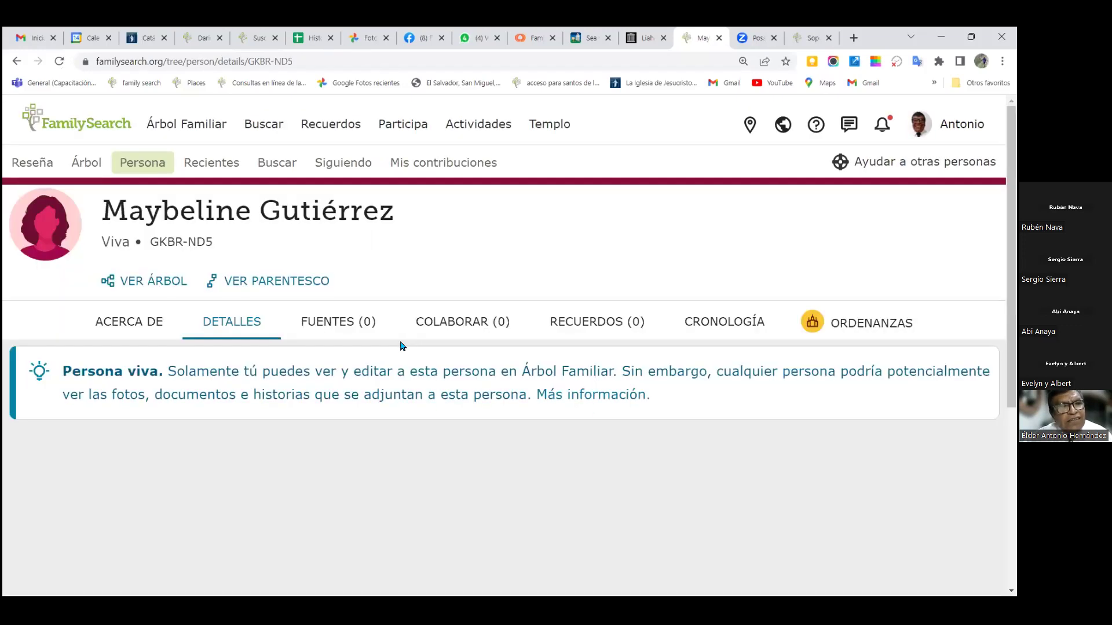
{"action": "scroll", "coordinate": [383, 351], "scroll_direction": "down", "scroll_amount": 8}
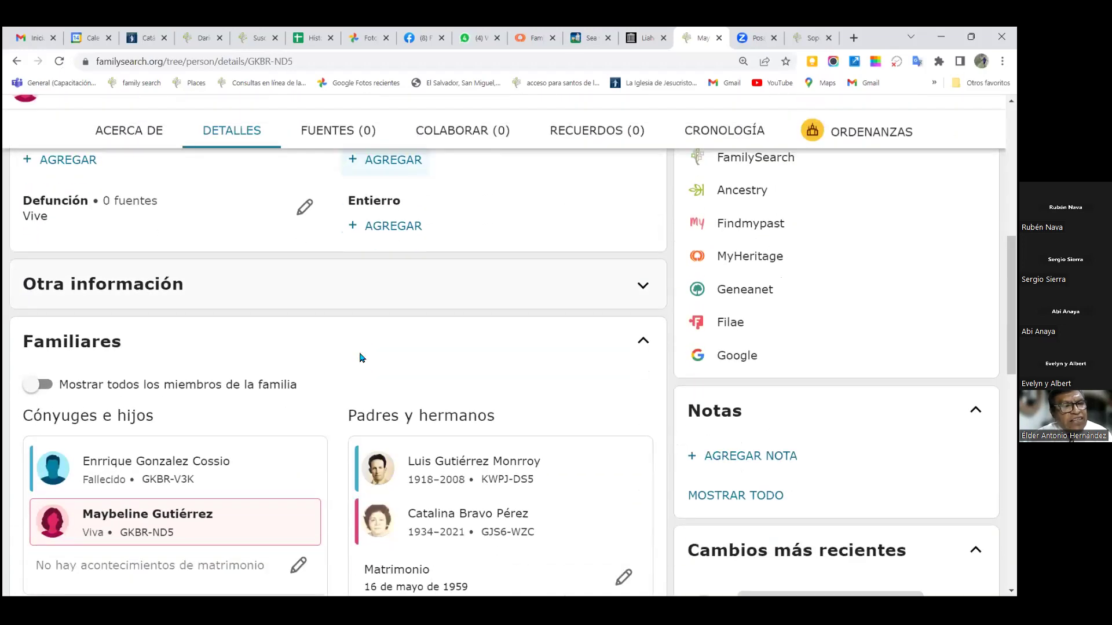
{"action": "scroll", "coordinate": [361, 357], "scroll_direction": "down", "scroll_amount": 4}
{"action": "scroll", "coordinate": [166, 454], "scroll_direction": "down", "scroll_amount": 1}
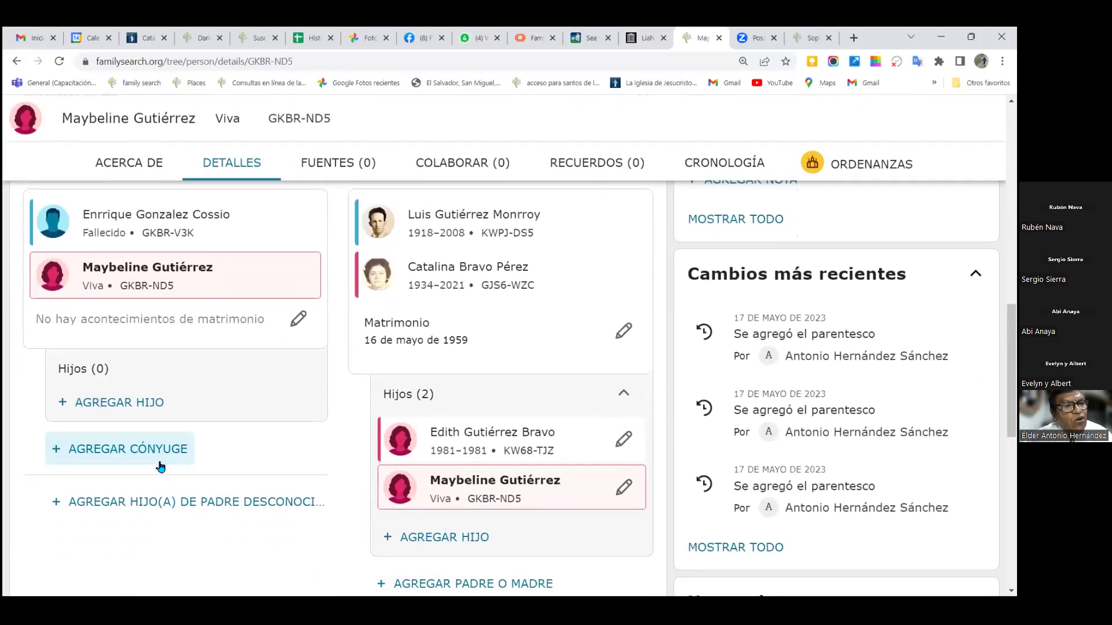
{"action": "left_click", "coordinate": [159, 454]}
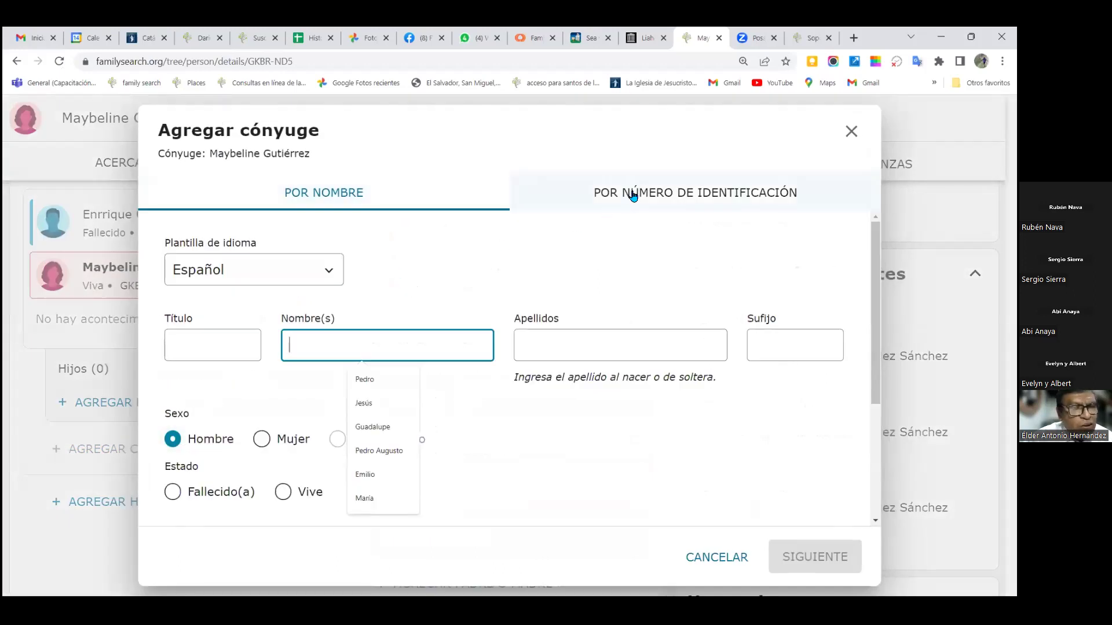
{"action": "left_click", "coordinate": [634, 192]}
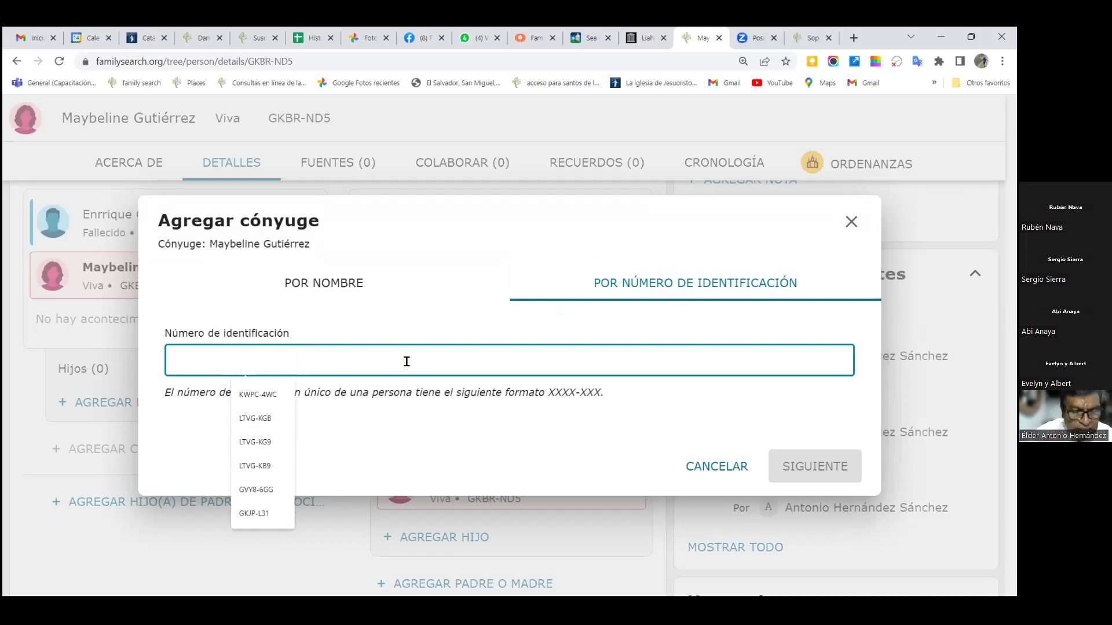
{"action": "type", "text": "KWPJ"}
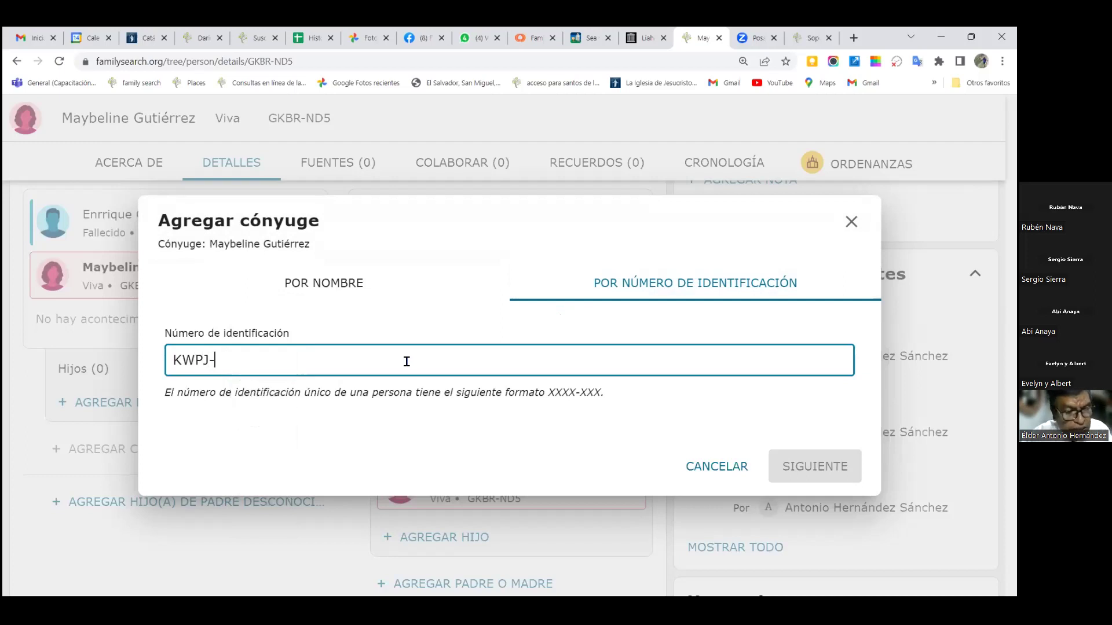
{"action": "type", "text": "-DQL"}
{"action": "left_click", "coordinate": [838, 465]}
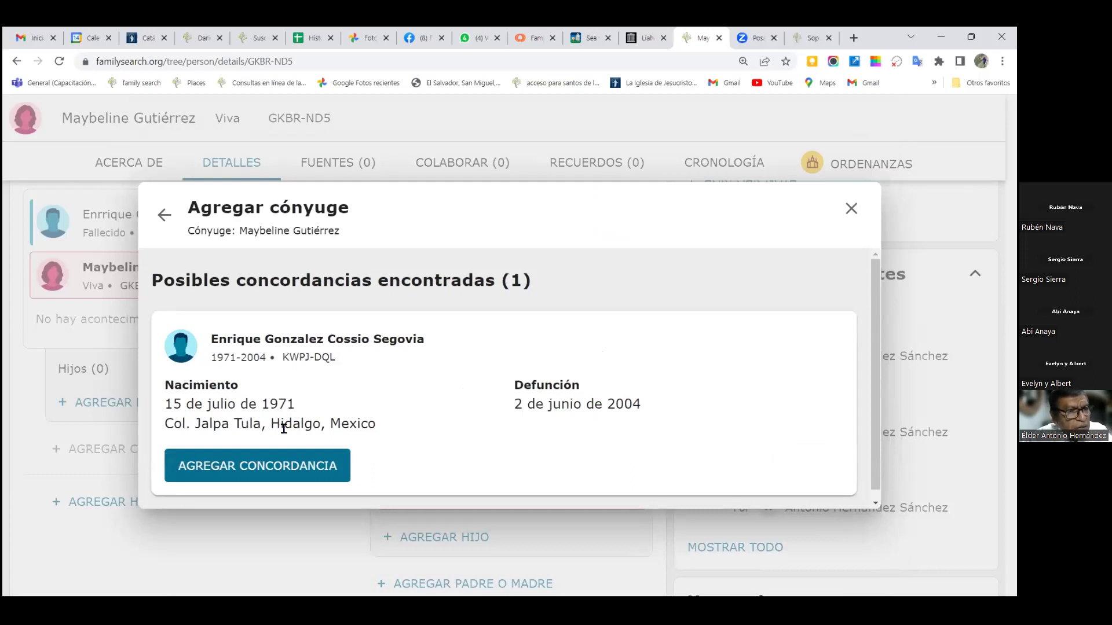
{"action": "left_click", "coordinate": [227, 468]}
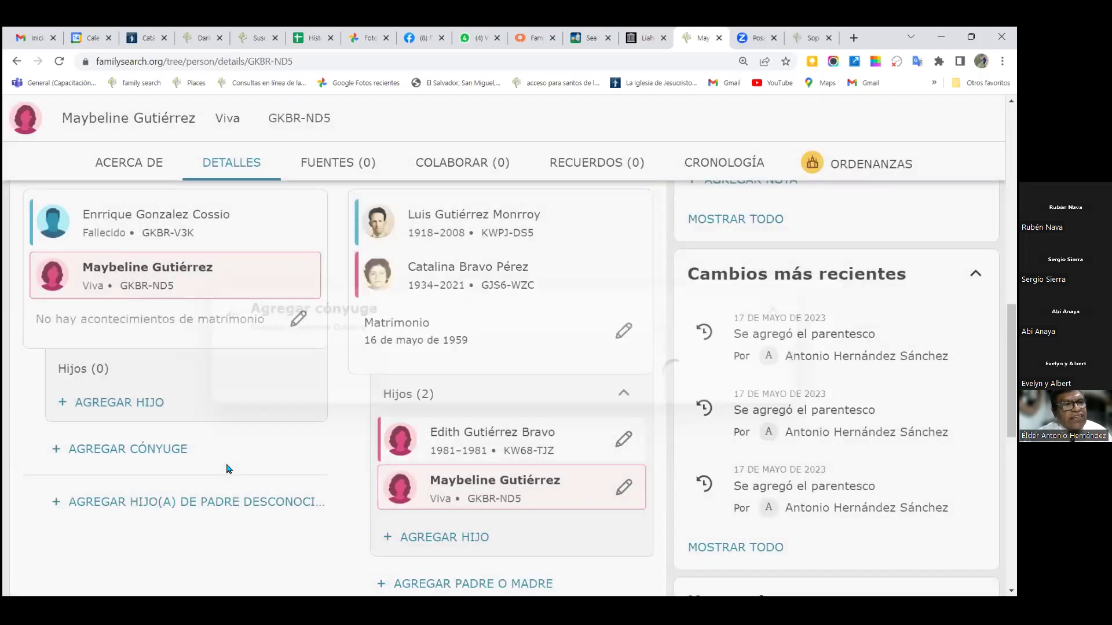
- Open Maybeline's family tree chart and expand her list of both spouses
{"action": "scroll", "coordinate": [228, 468], "scroll_direction": "up", "scroll_amount": 3}
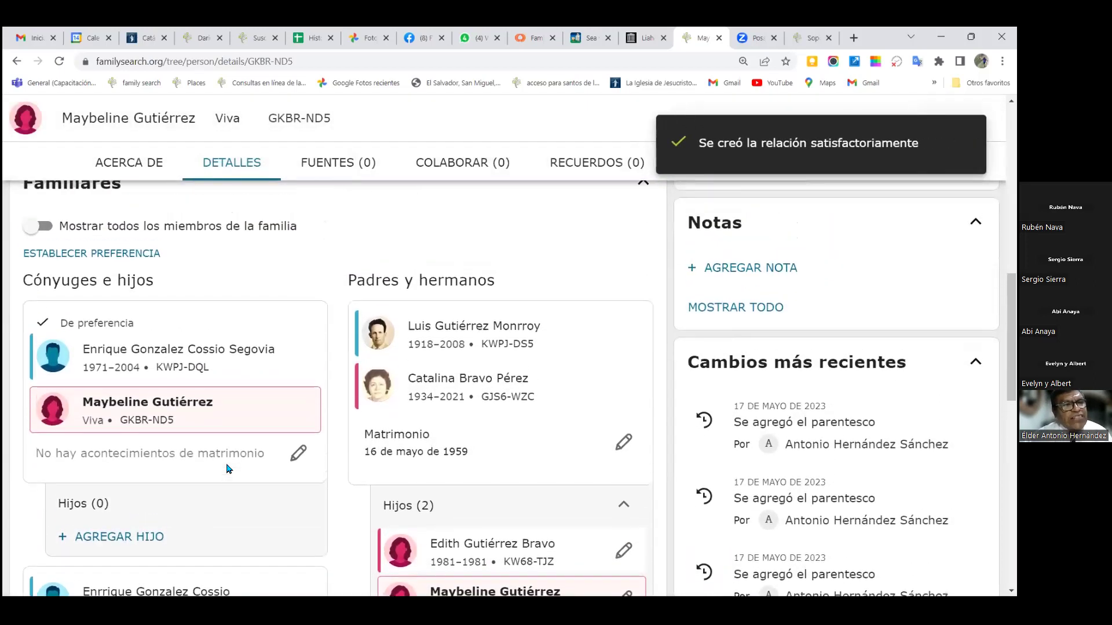
{"action": "scroll", "coordinate": [227, 468], "scroll_direction": "up", "scroll_amount": 10}
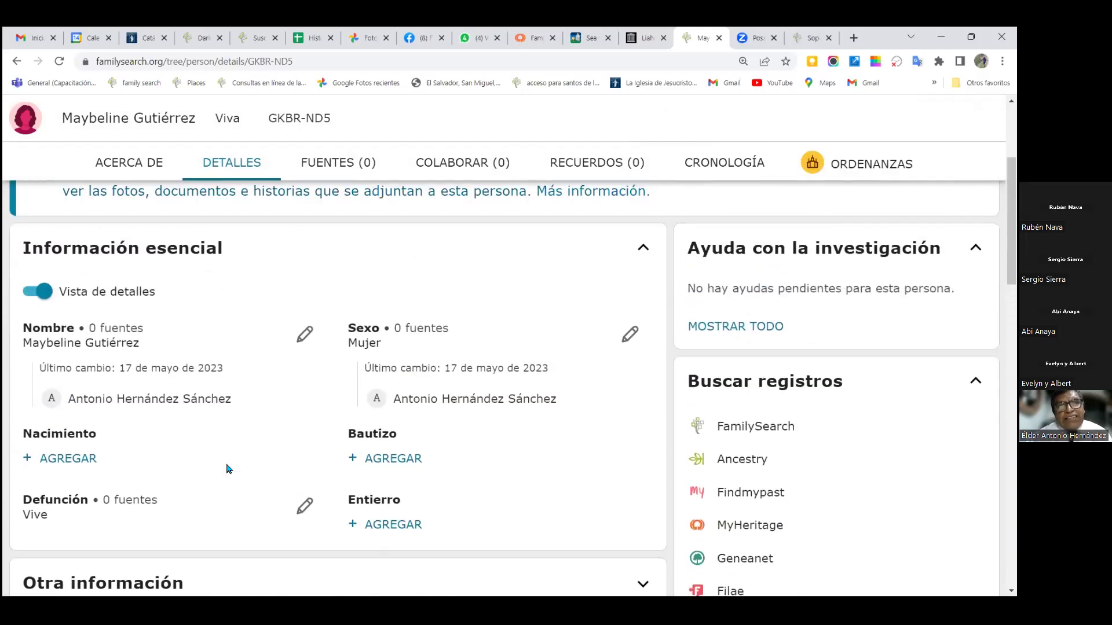
{"action": "scroll", "coordinate": [230, 461], "scroll_direction": "up", "scroll_amount": 2}
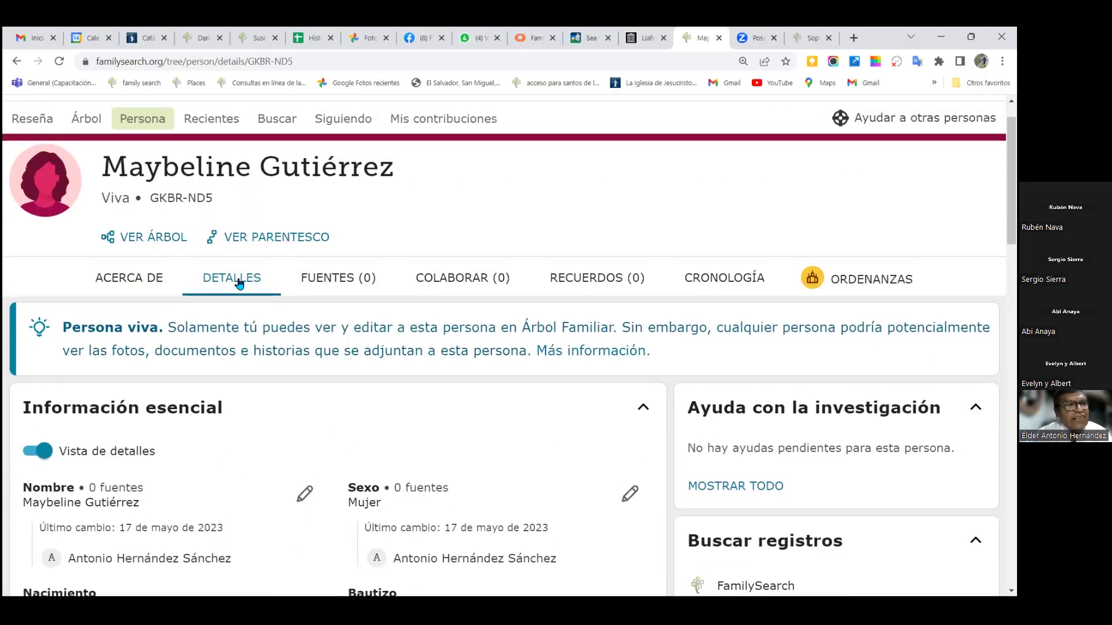
{"action": "left_click", "coordinate": [149, 236]}
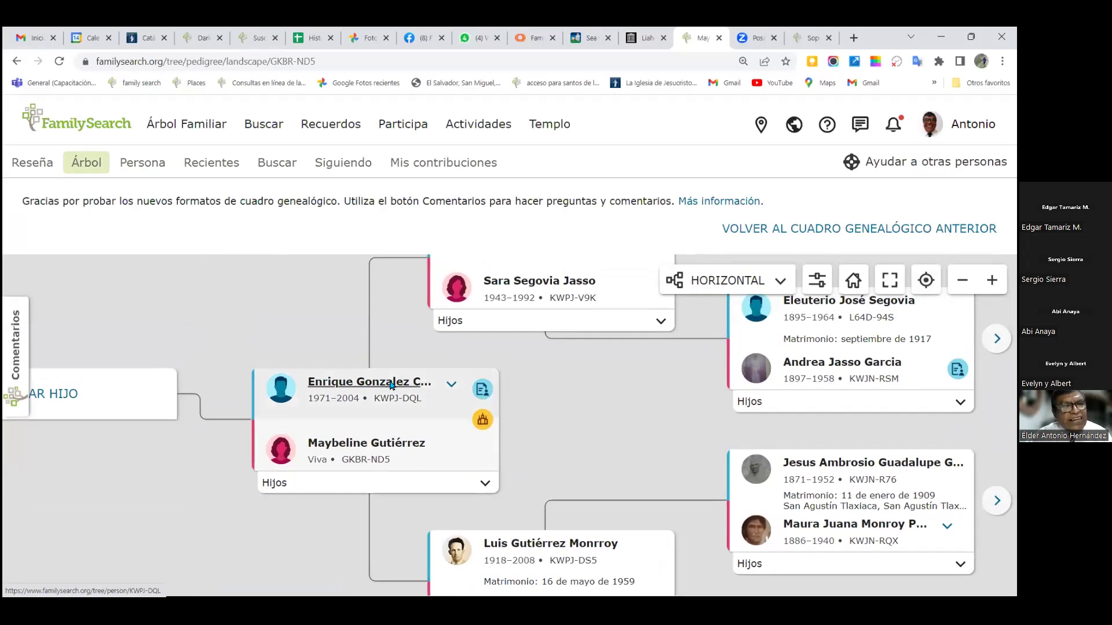
{"action": "left_click", "coordinate": [391, 383]}
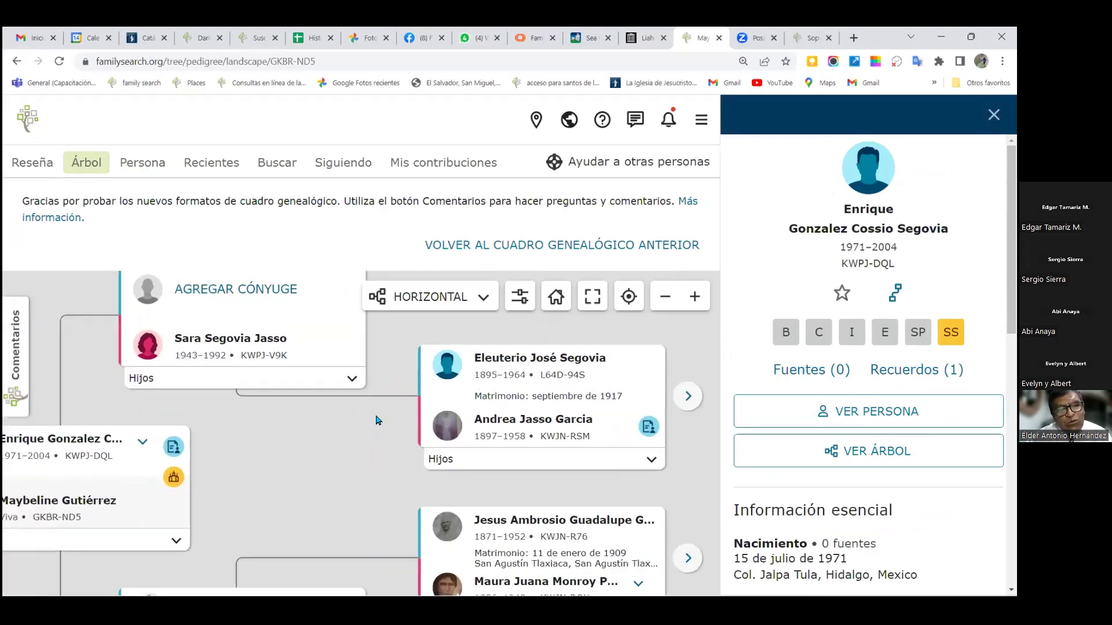
{"action": "left_click", "coordinate": [313, 390]}
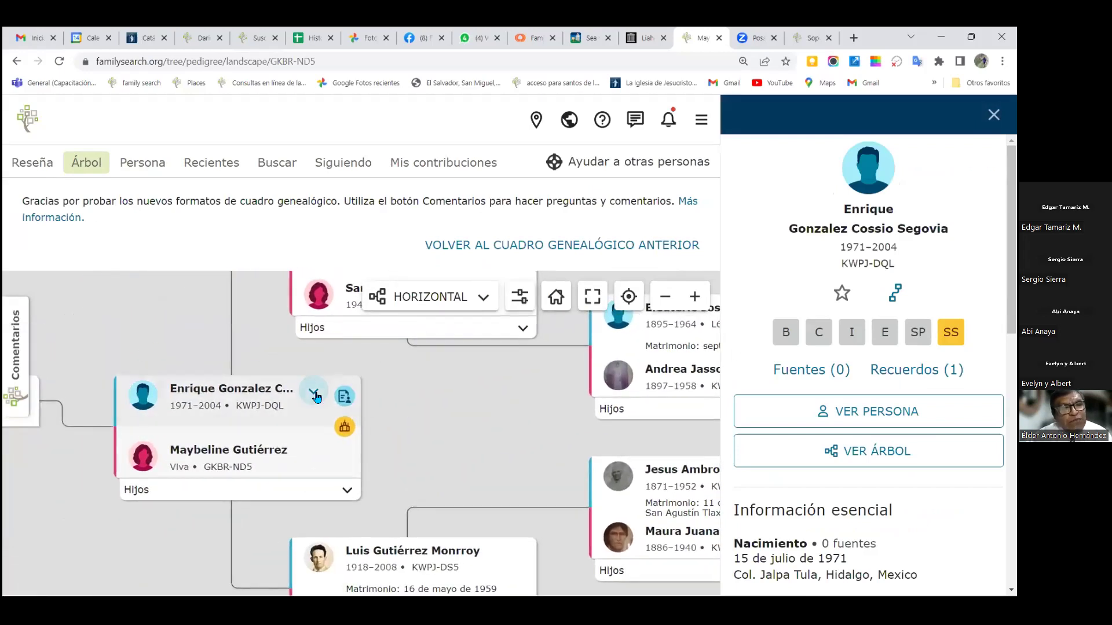
{"action": "left_click_drag", "start_coordinate": [395, 523], "coordinate": [404, 453]}
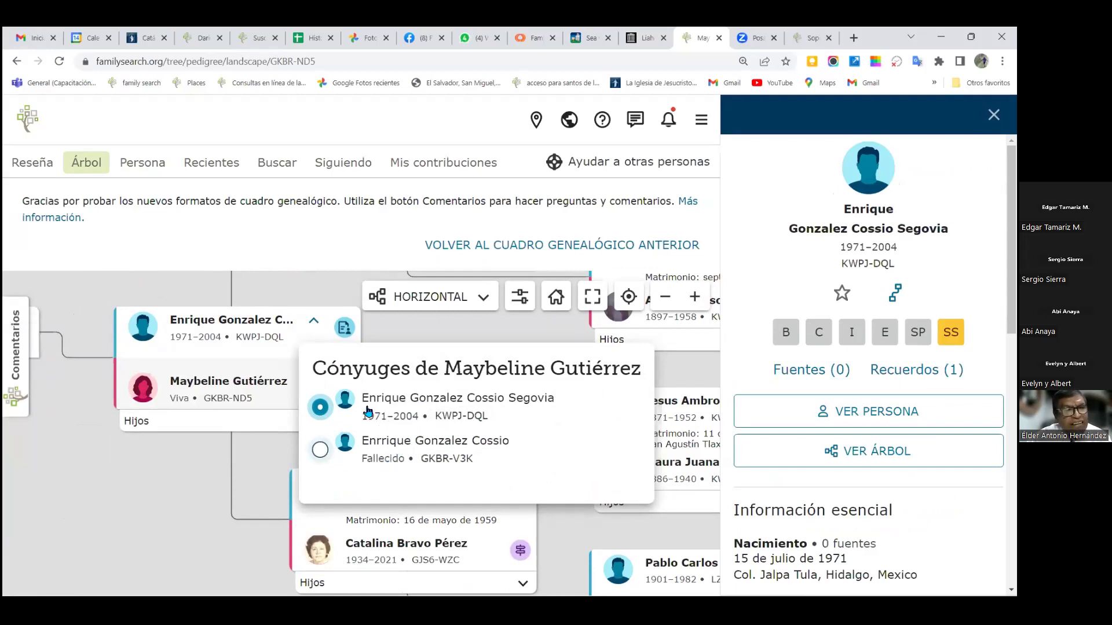
{"action": "left_click", "coordinate": [203, 321]}
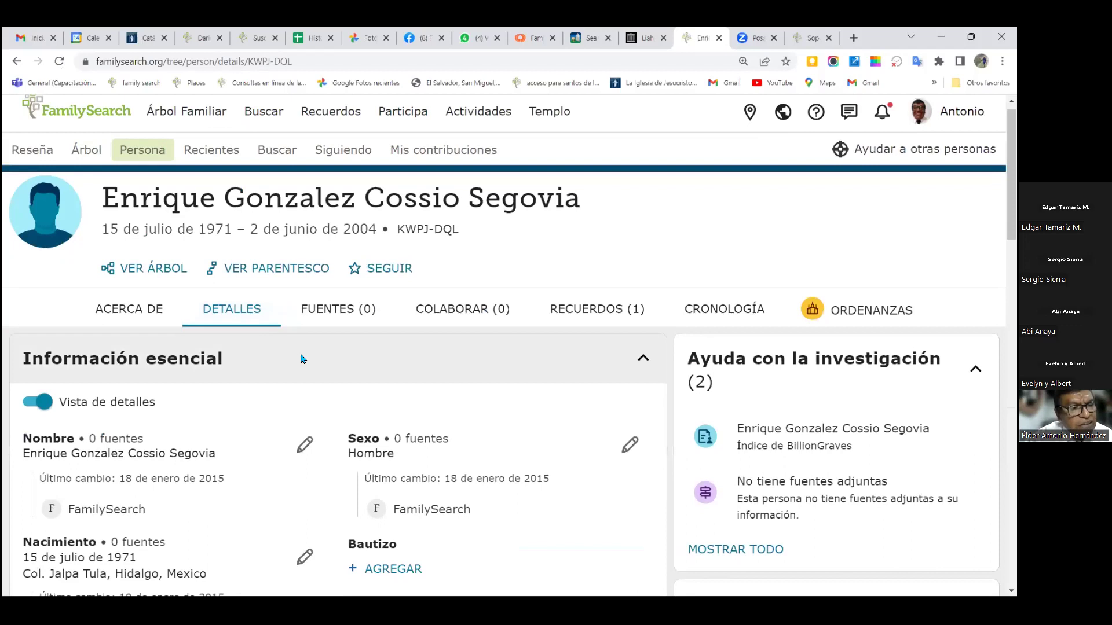
{"action": "scroll", "coordinate": [301, 359], "scroll_direction": "down", "scroll_amount": 3}
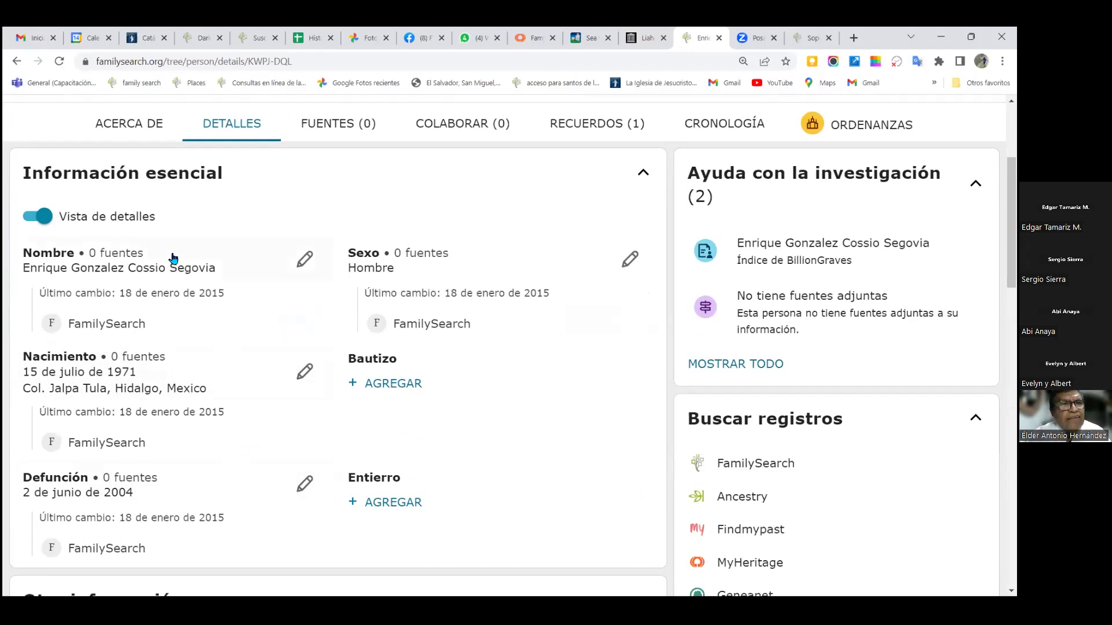
{"action": "scroll", "coordinate": [173, 257], "scroll_direction": "up", "scroll_amount": 3}
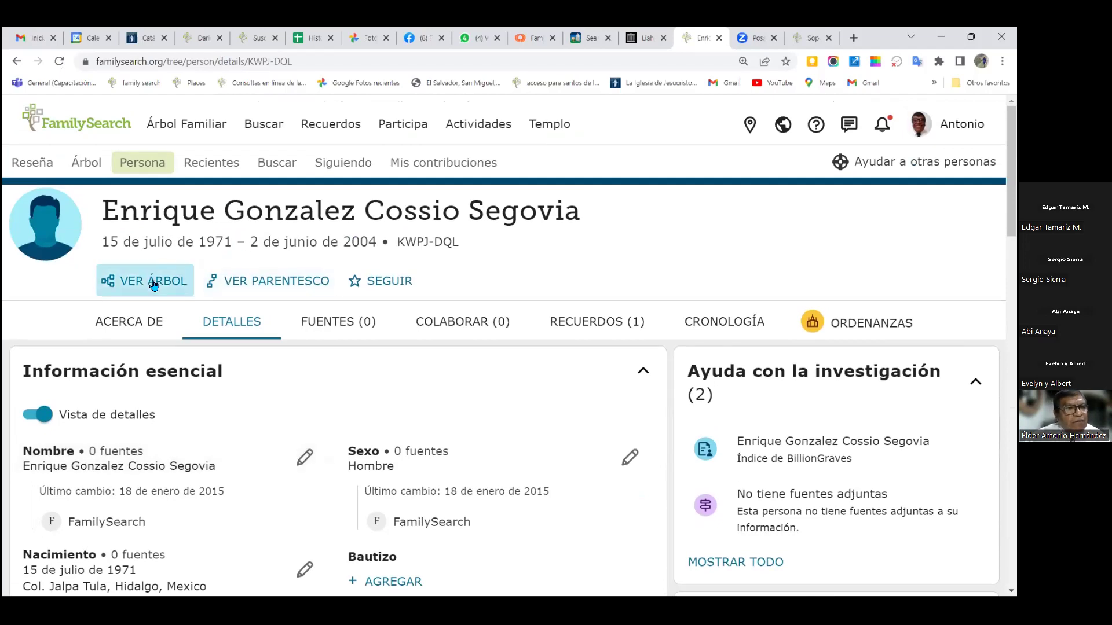
{"action": "left_click", "coordinate": [154, 283]}
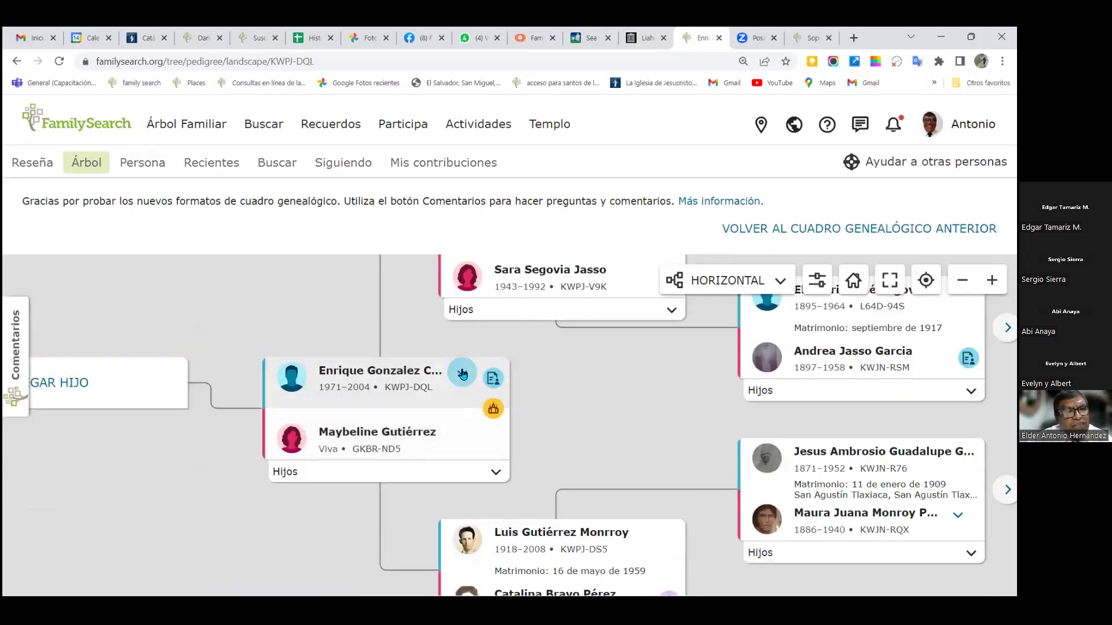
{"action": "left_click", "coordinate": [462, 374]}
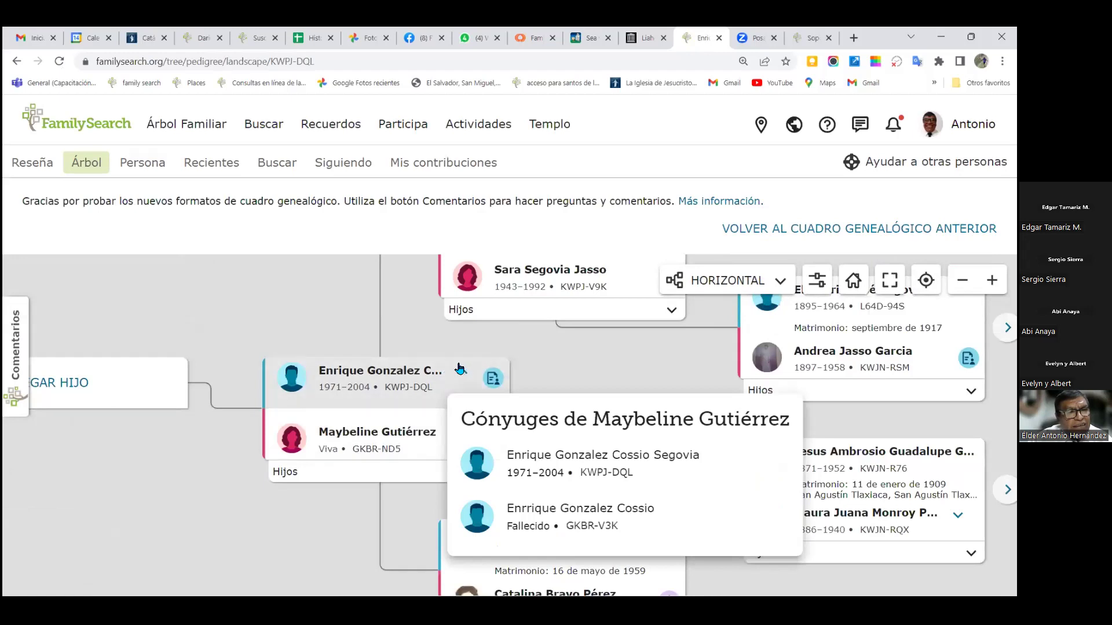
{"action": "left_click", "coordinate": [633, 512]}
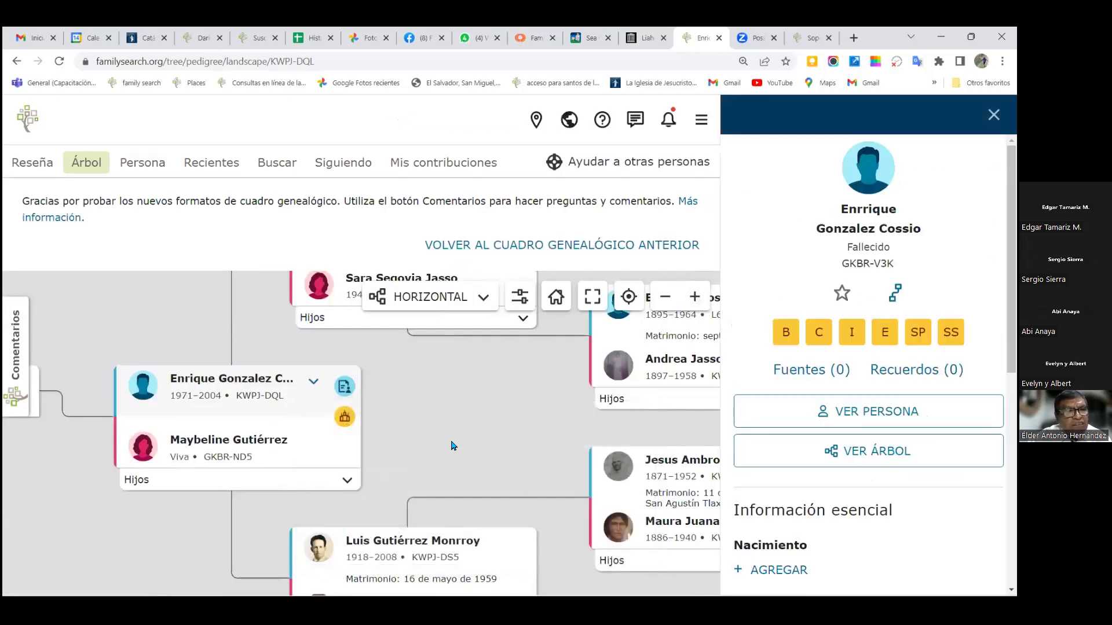
{"action": "left_click", "coordinate": [830, 416]}
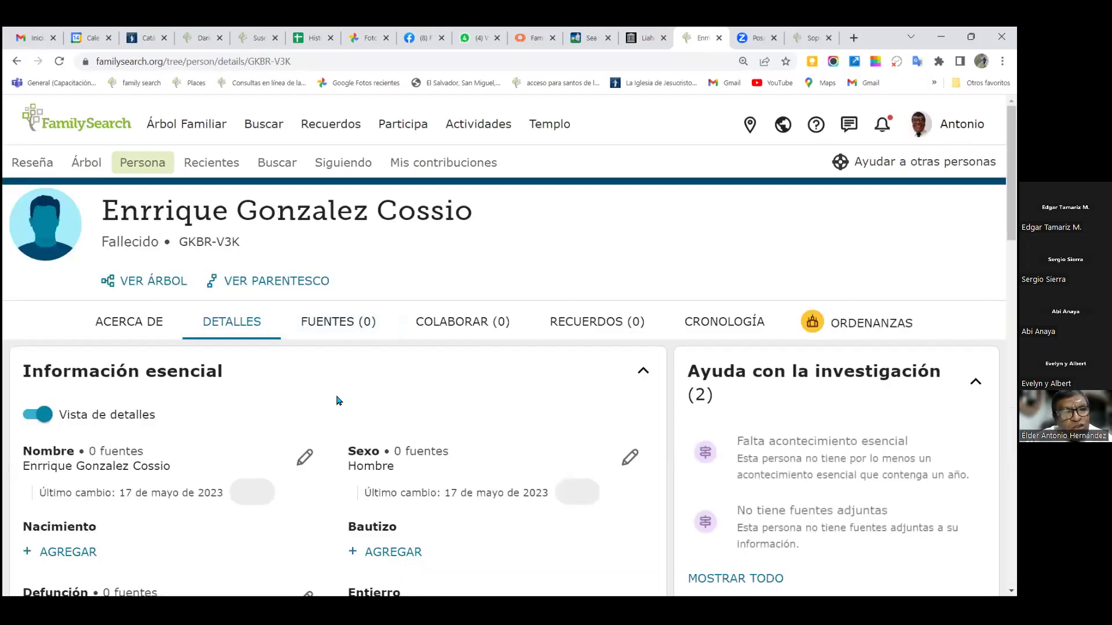
{"action": "scroll", "coordinate": [281, 344], "scroll_direction": "down", "scroll_amount": 4}
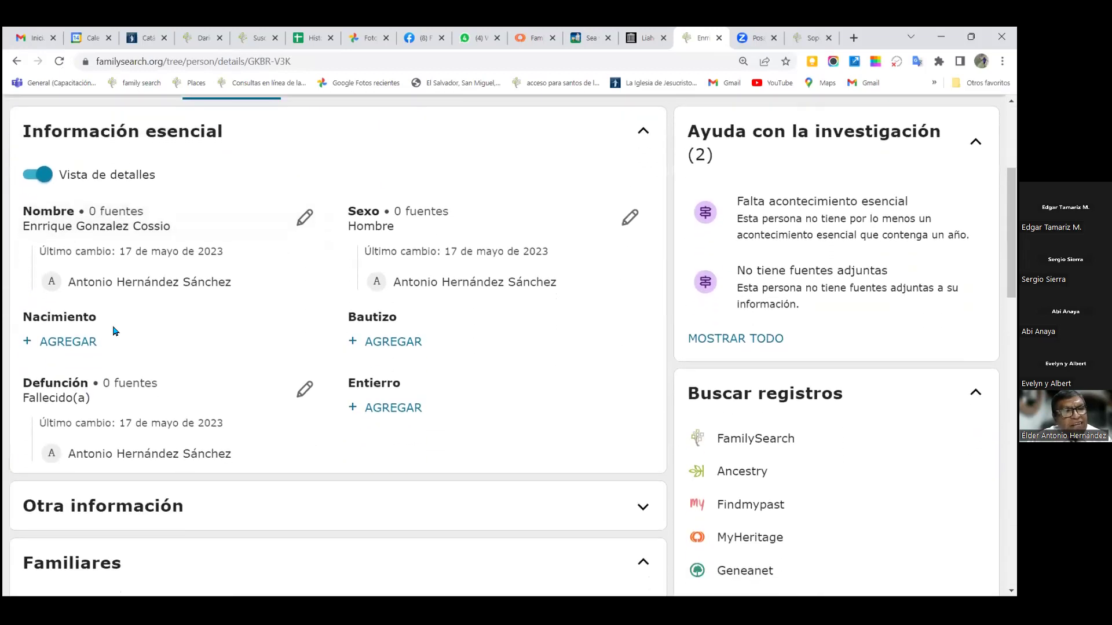